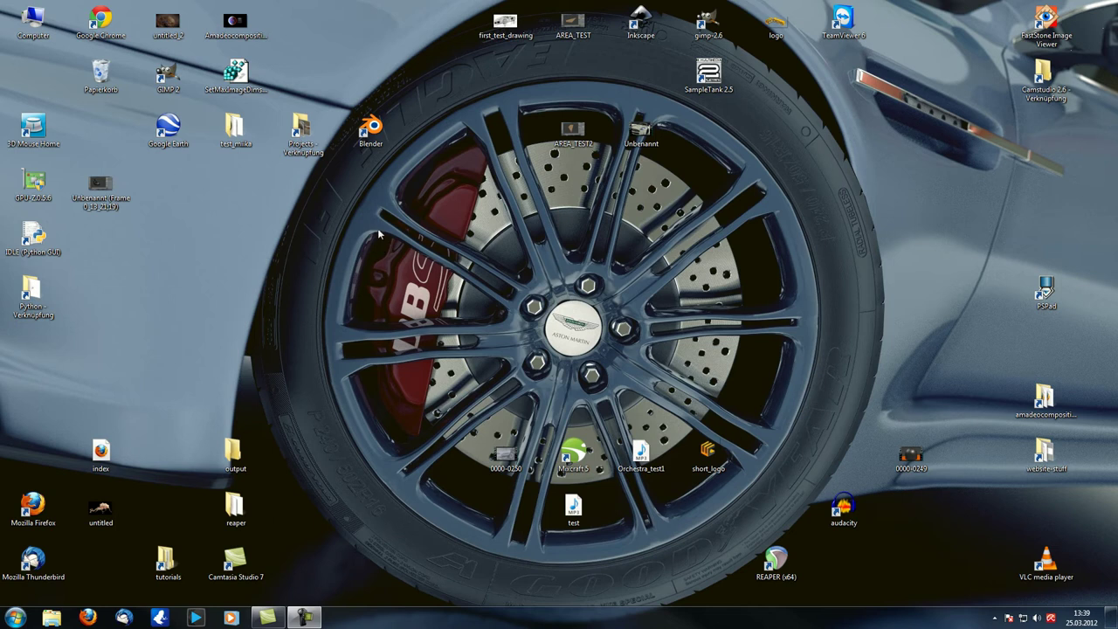
Launch Blender from its desktop shortcut.
double_click(371, 131)
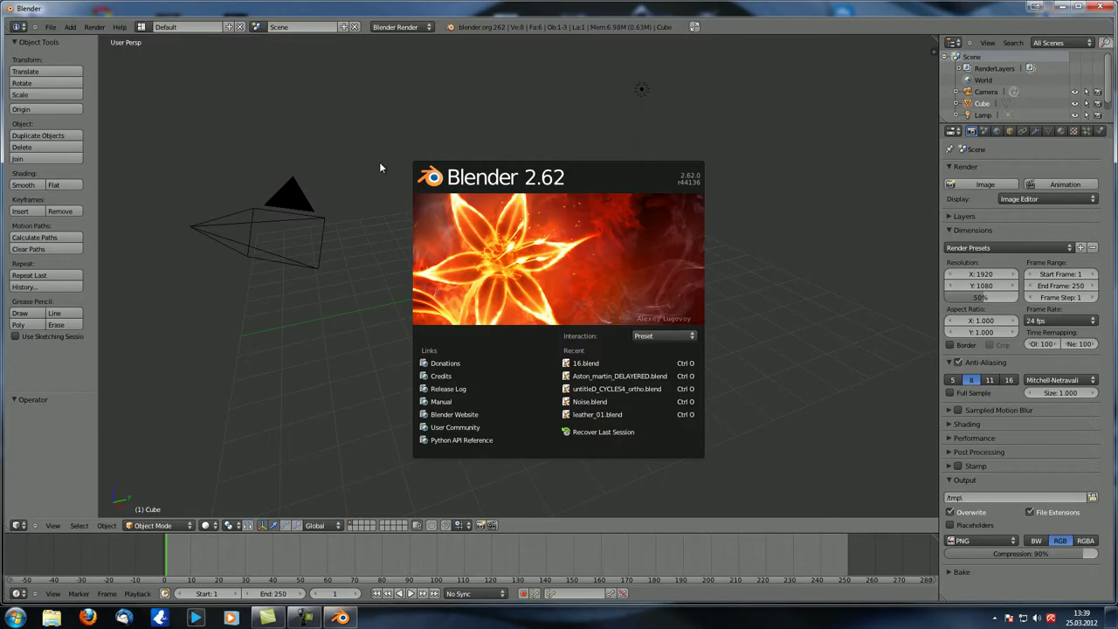
Dismiss the splash screen, orbit around the default cube and browse the screen layout list.
left_click(641, 90)
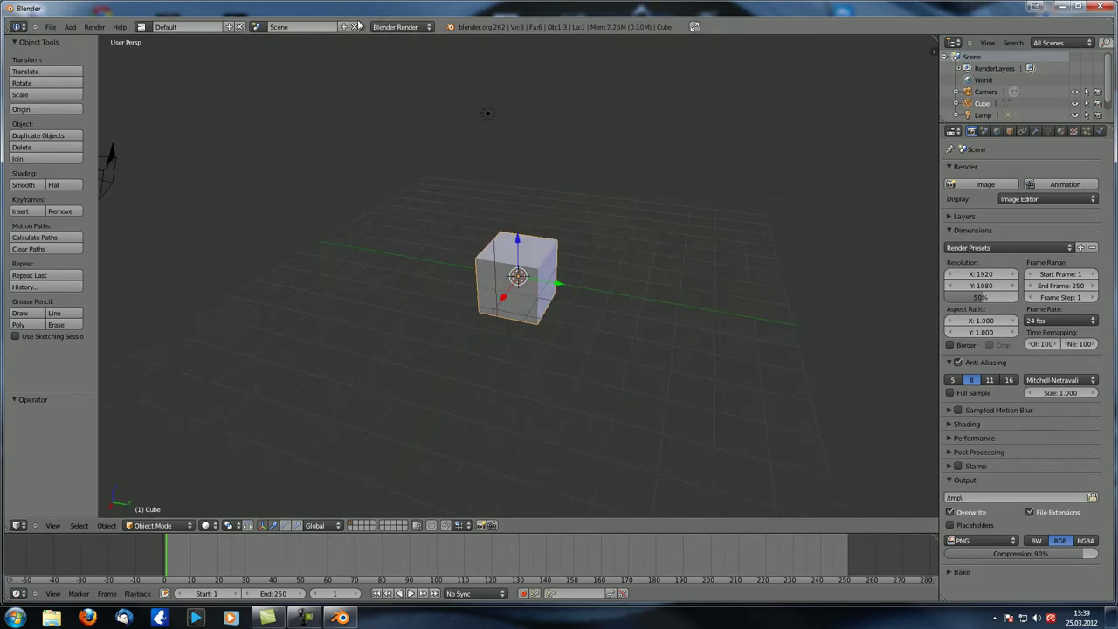
middle_click_drag(647, 400, 504, 359)
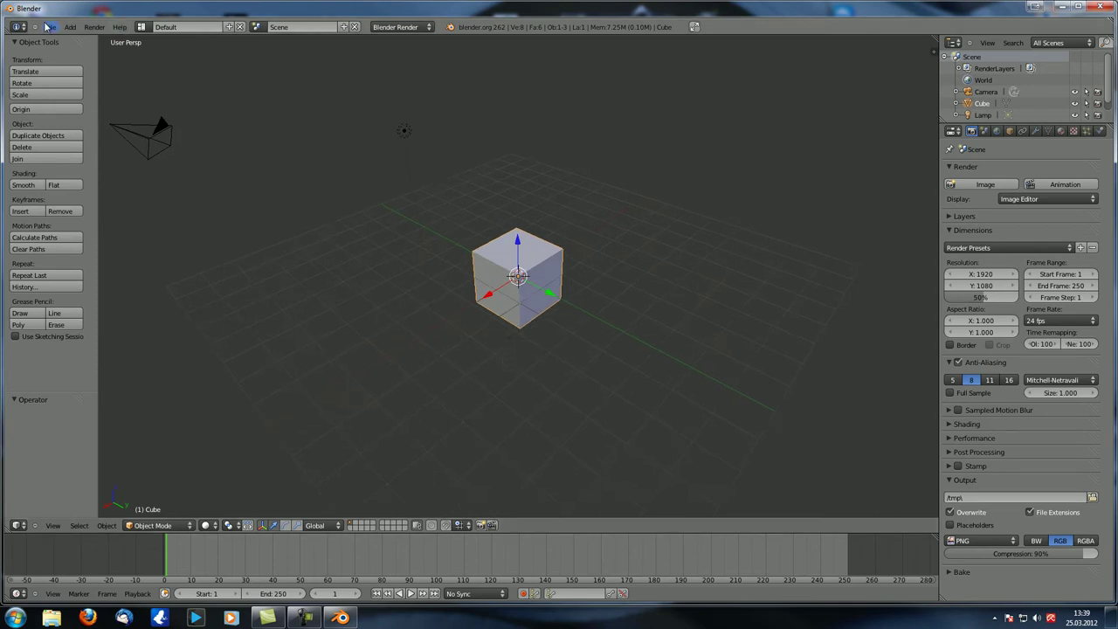
left_click(158, 28)
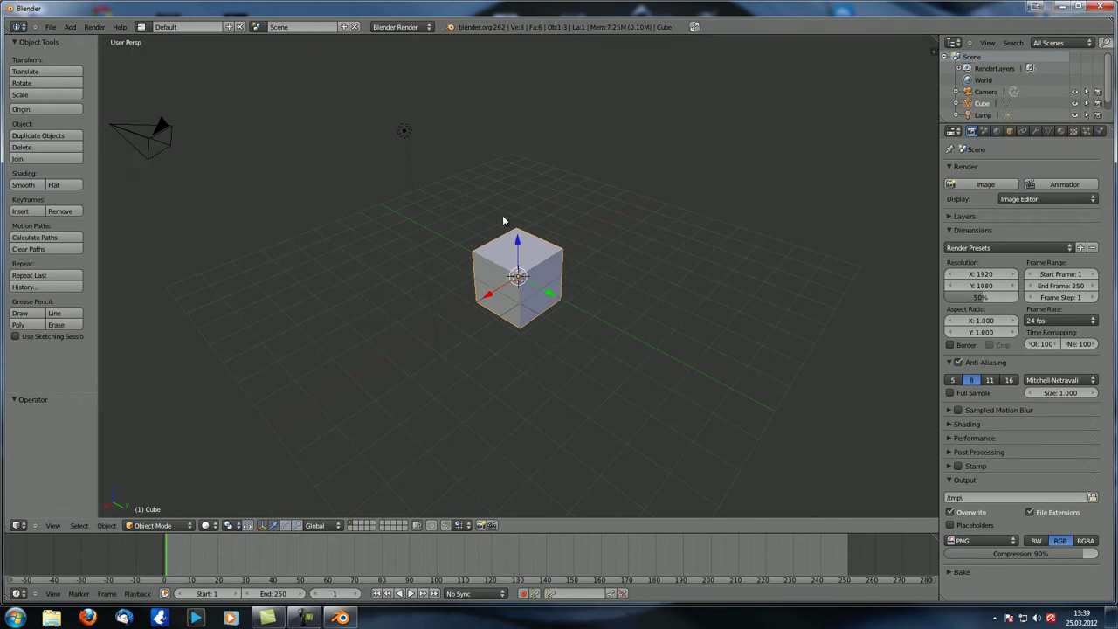
middle_click_drag(565, 207, 526, 215)
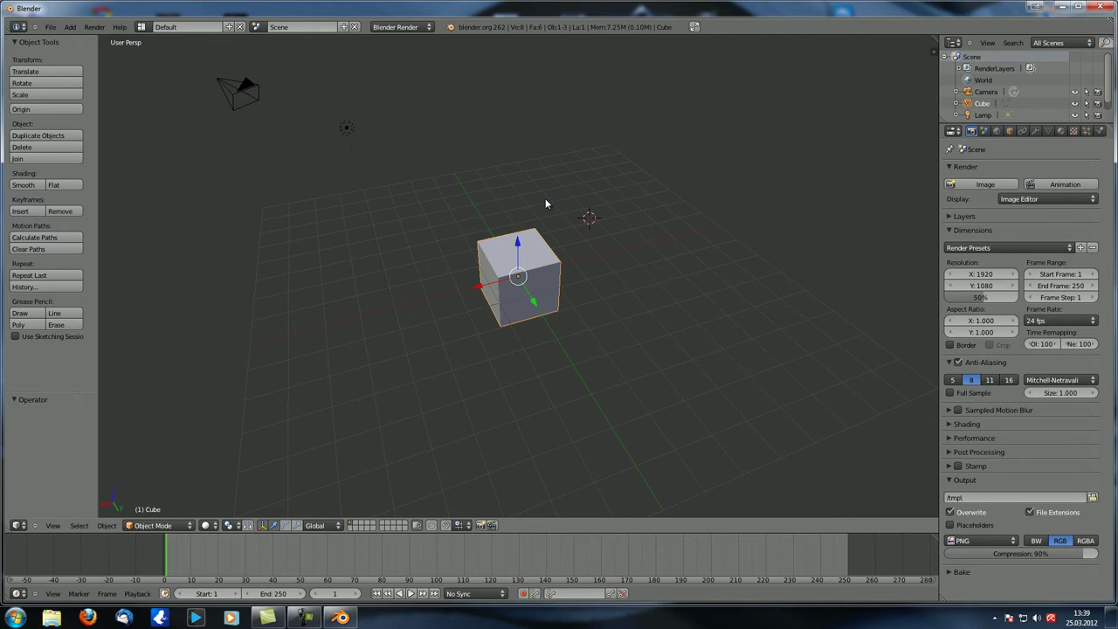
Cycle through the Compositing, Animation, Video Editing, UV Editing and Game Logic layouts.
key("ctrl+Left")
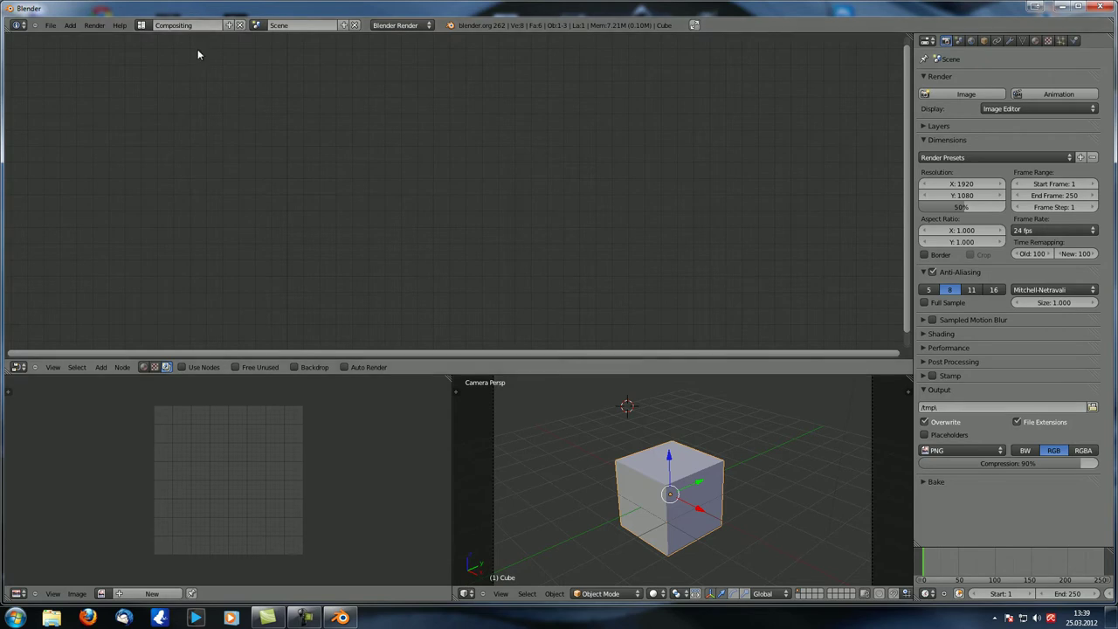
key("ctrl+Right")
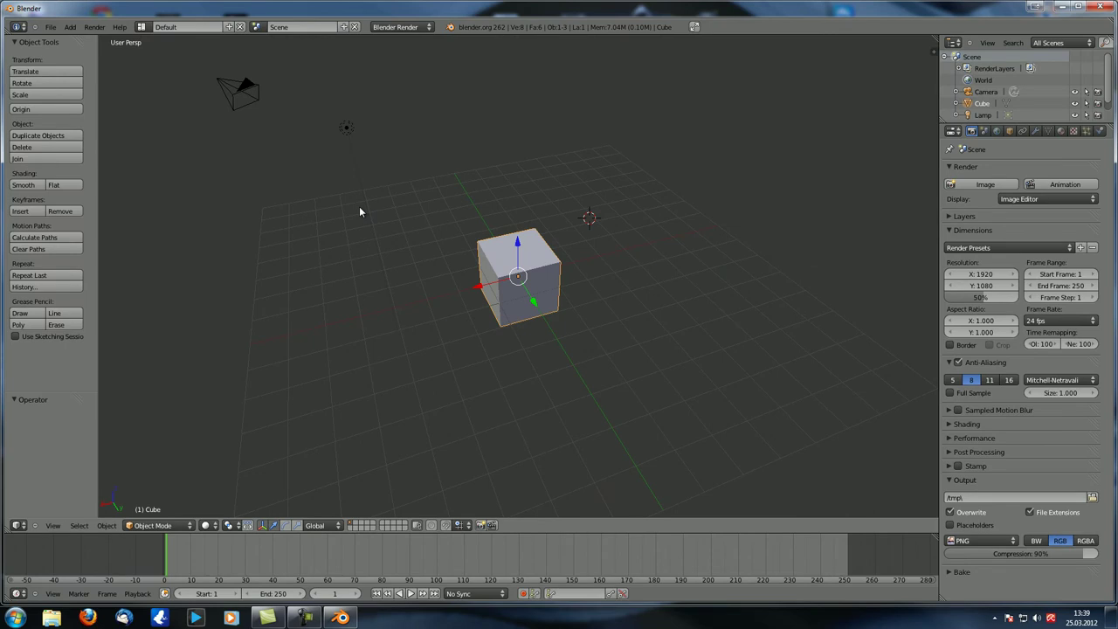
middle_click_drag(594, 263, 478, 290)
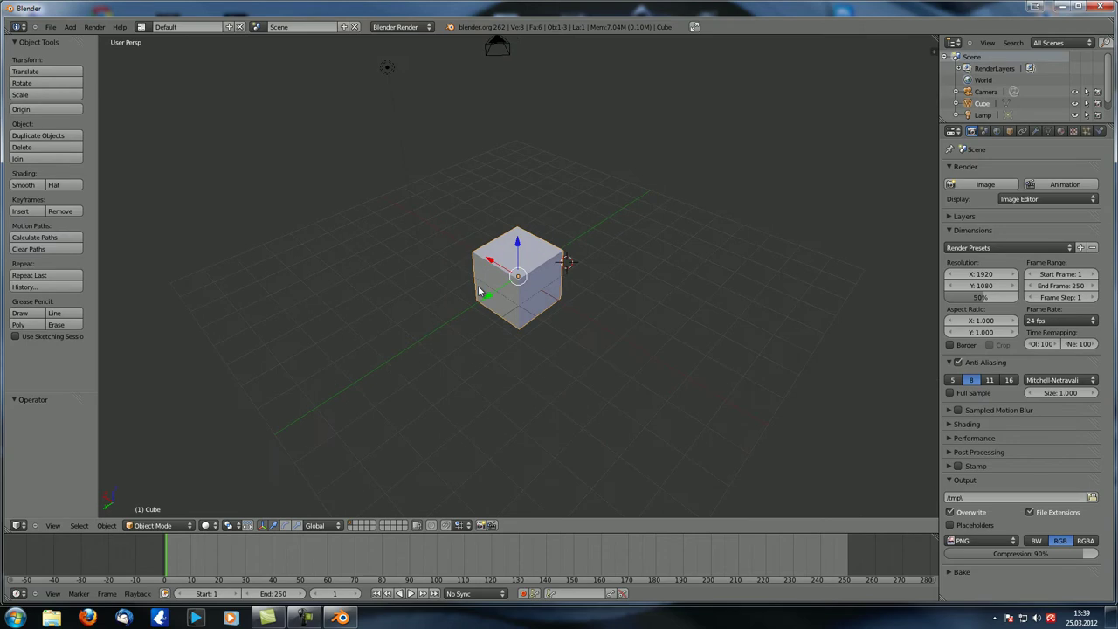
key("ctrl+Left")
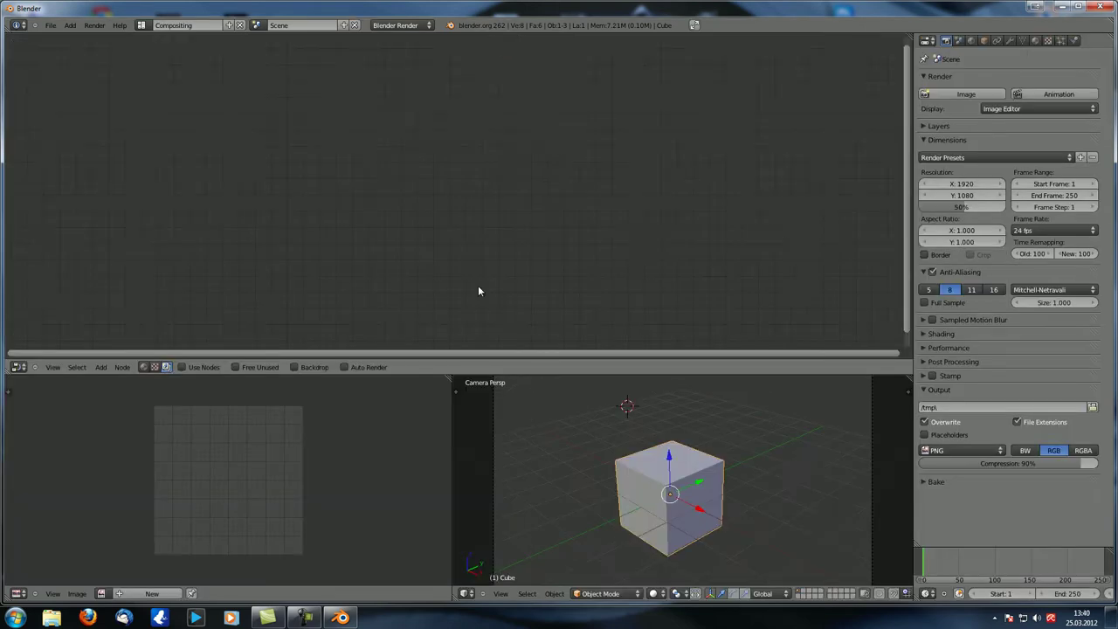
key("ctrl+Left")
key("ctrl+Left")
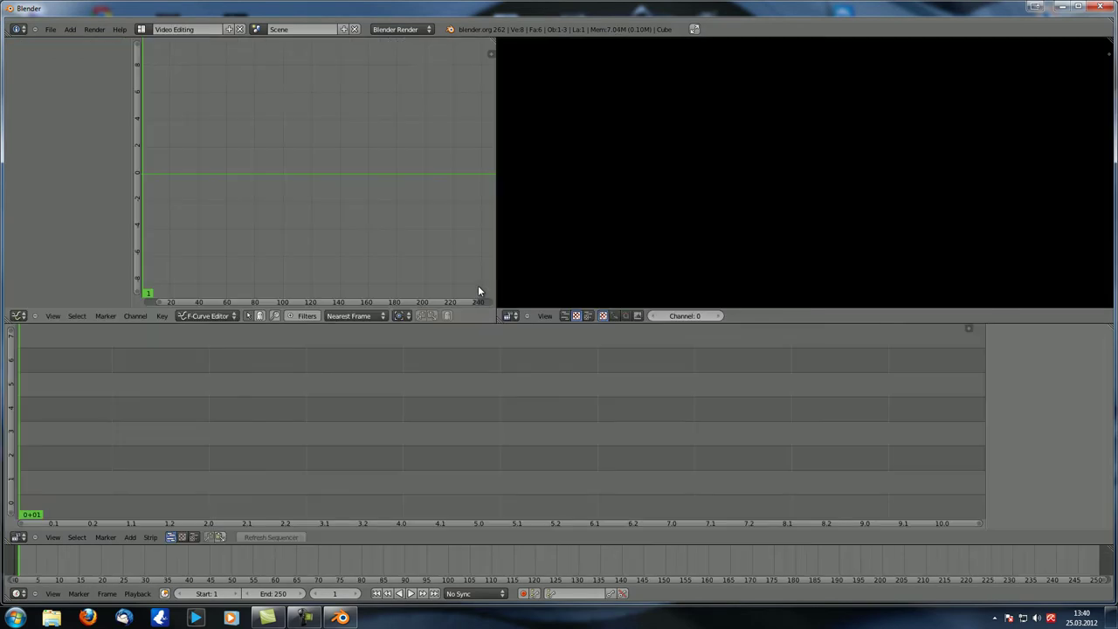
key("ctrl+Left")
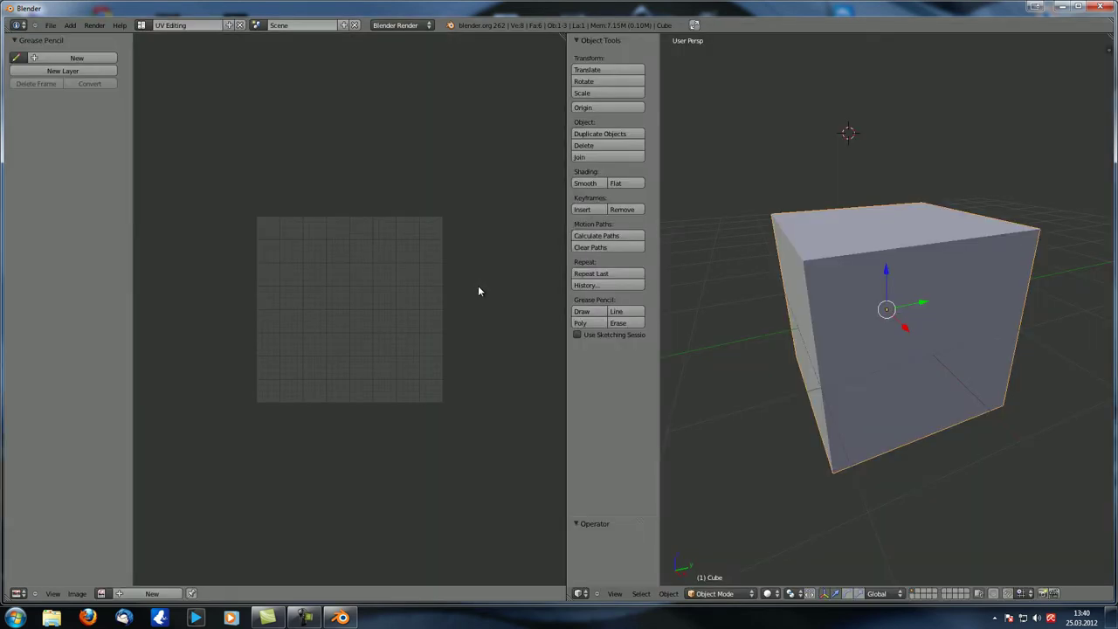
key("ctrl+Left")
key("ctrl+Left")
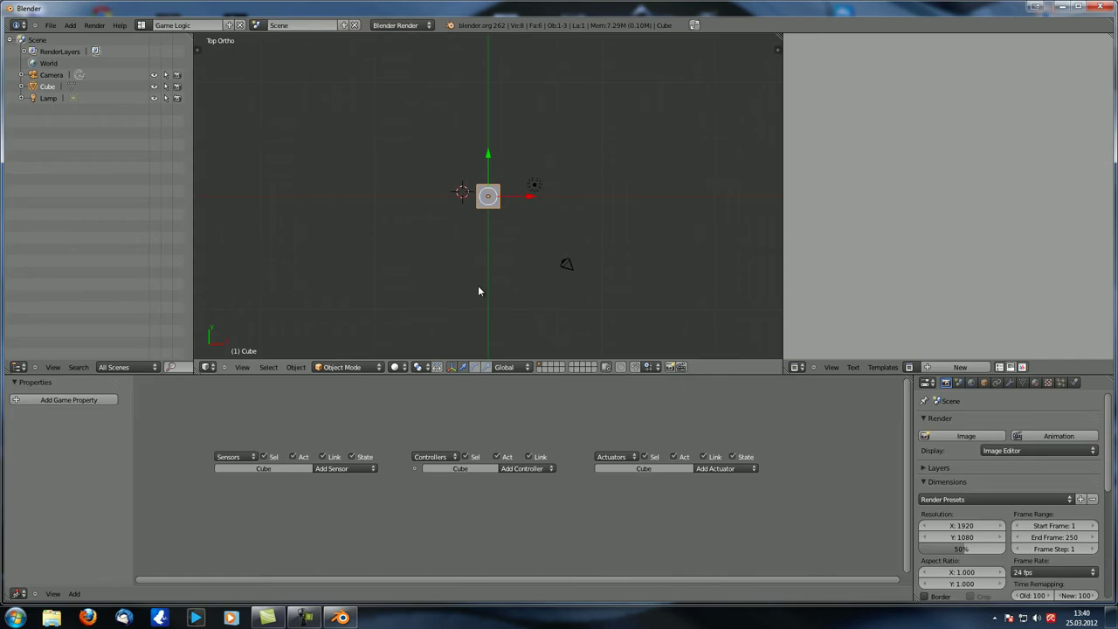
key("ctrl+Left")
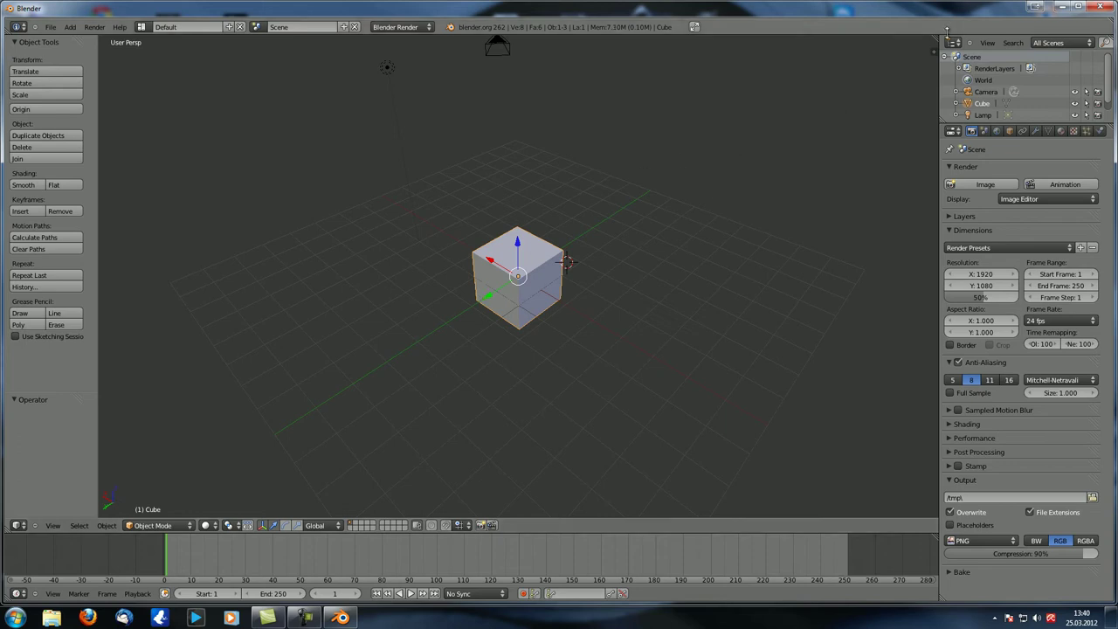
Look over the editor types list, then cycle the layouts back to Default.
left_click(16, 525)
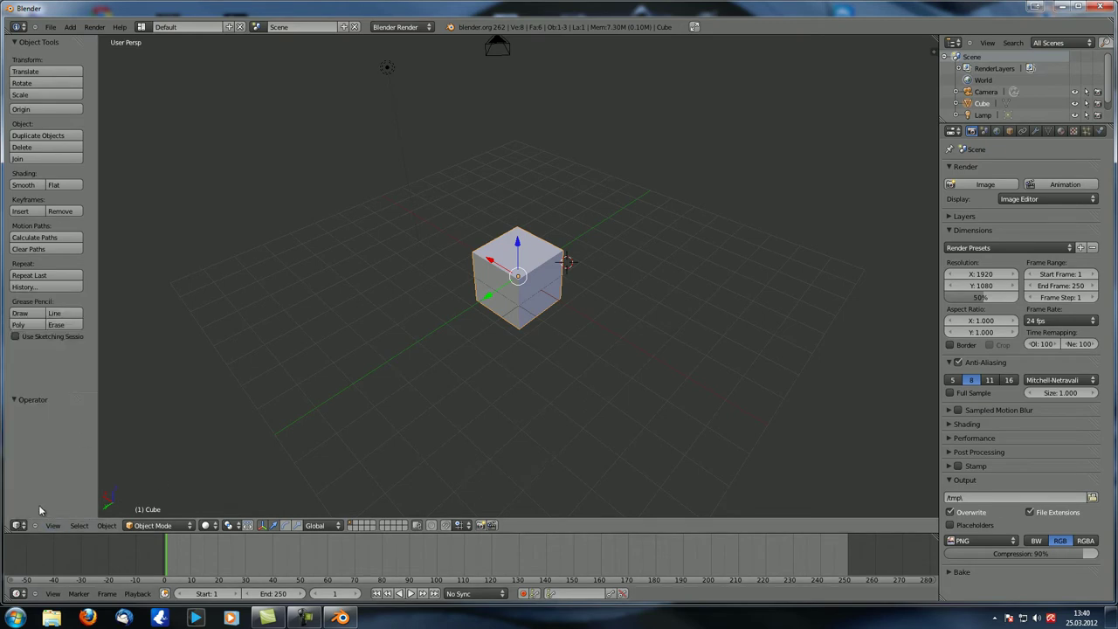
middle_click_drag(569, 300, 551, 312)
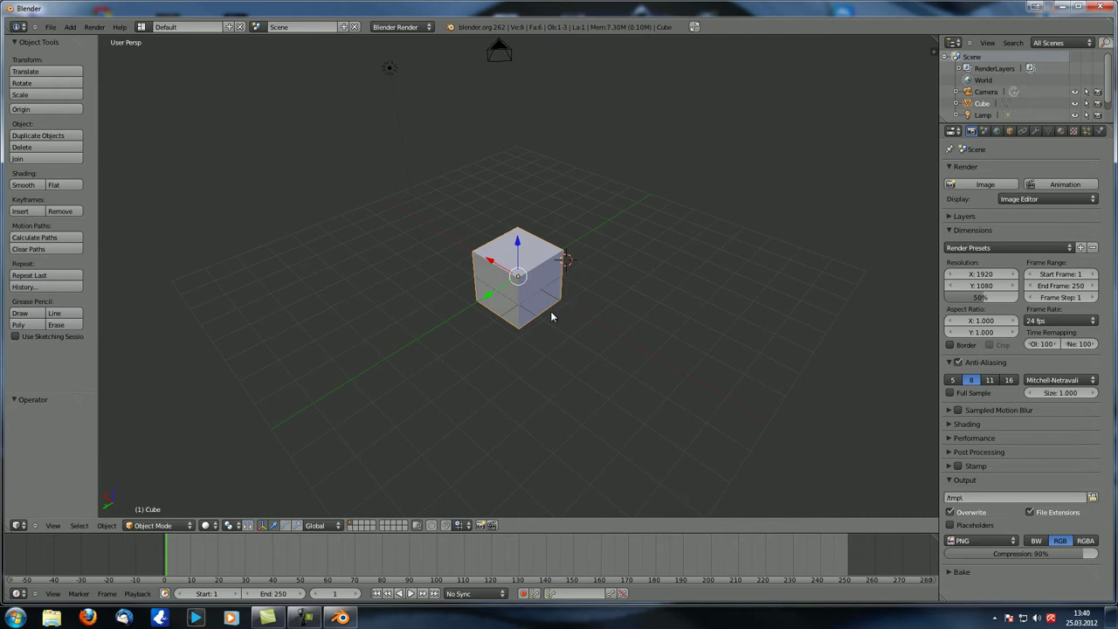
key("ctrl+Left")
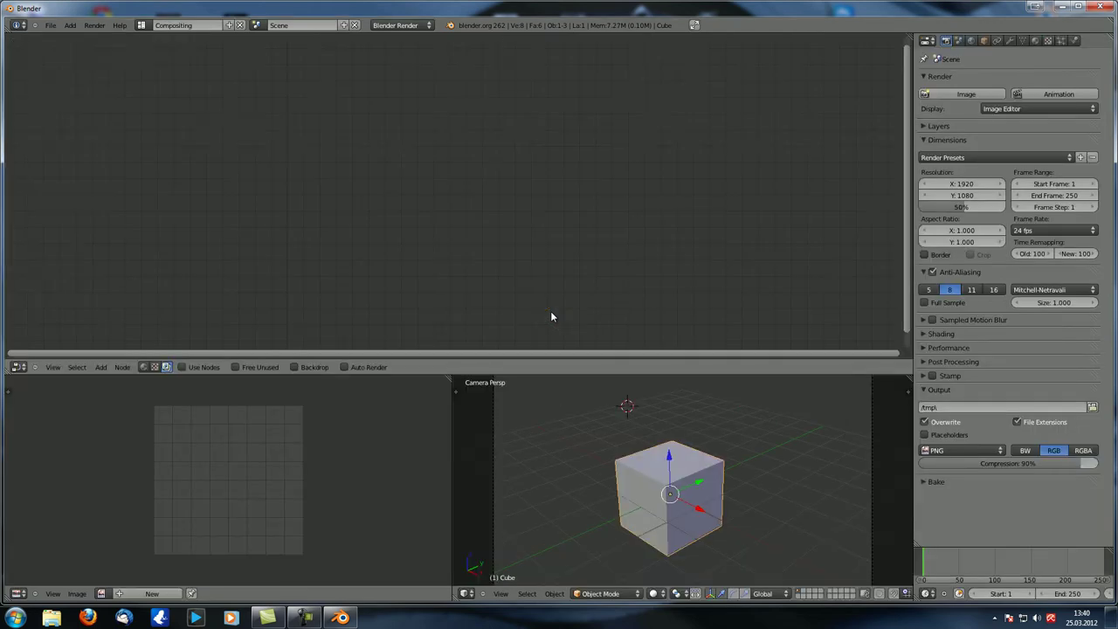
key("ctrl+Right")
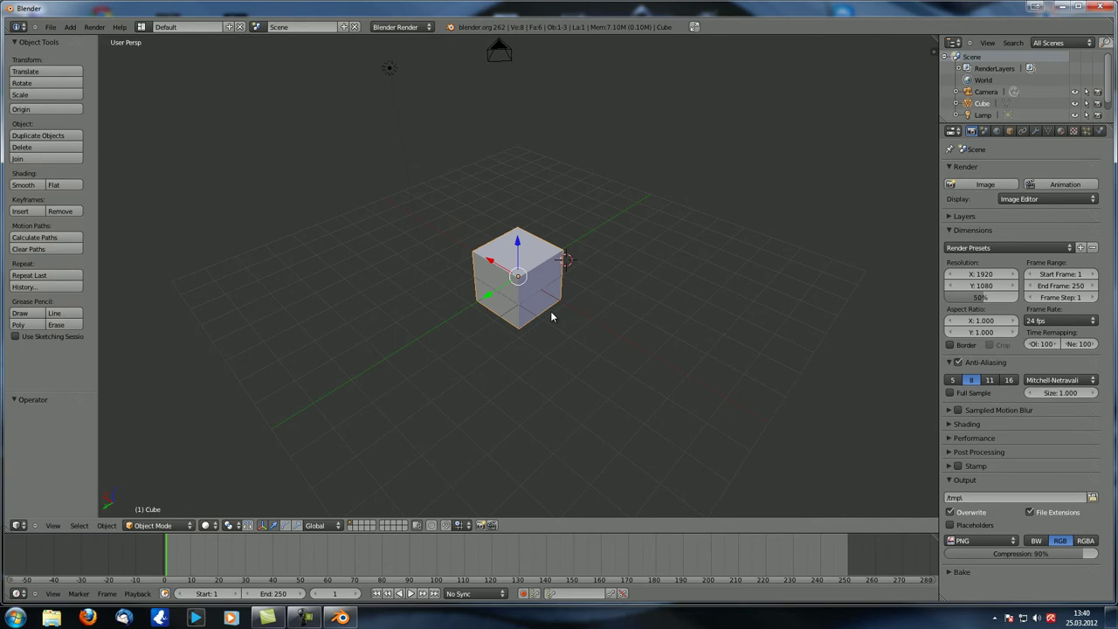
key("ctrl+Right")
key("ctrl+Left")
key("ctrl+Left")
key("ctrl+Right")
Scale the cube about 3.2 along Z into a tall column and raise it onto the grid.
mouse_move(485, 322)
middle_mouse_down()
mouse_move(560, 307)
mouse_move(493, 278)
mouse_move(494, 316)
middle_mouse_up()
scroll(527, 303, "down", 4)
scroll(493, 315, "up", 3)
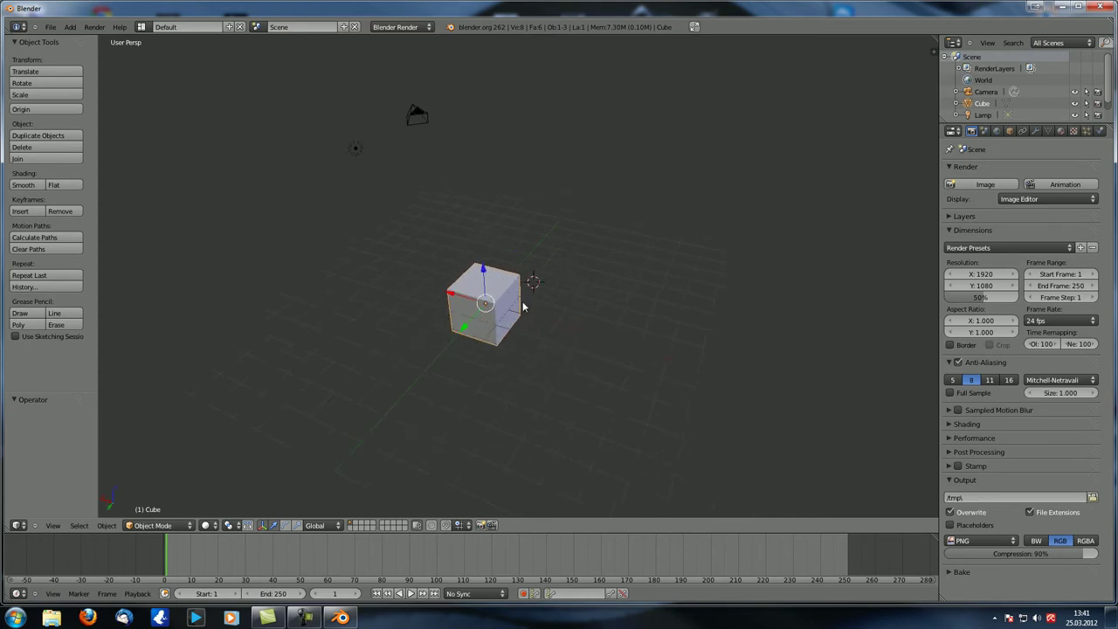
key("s")
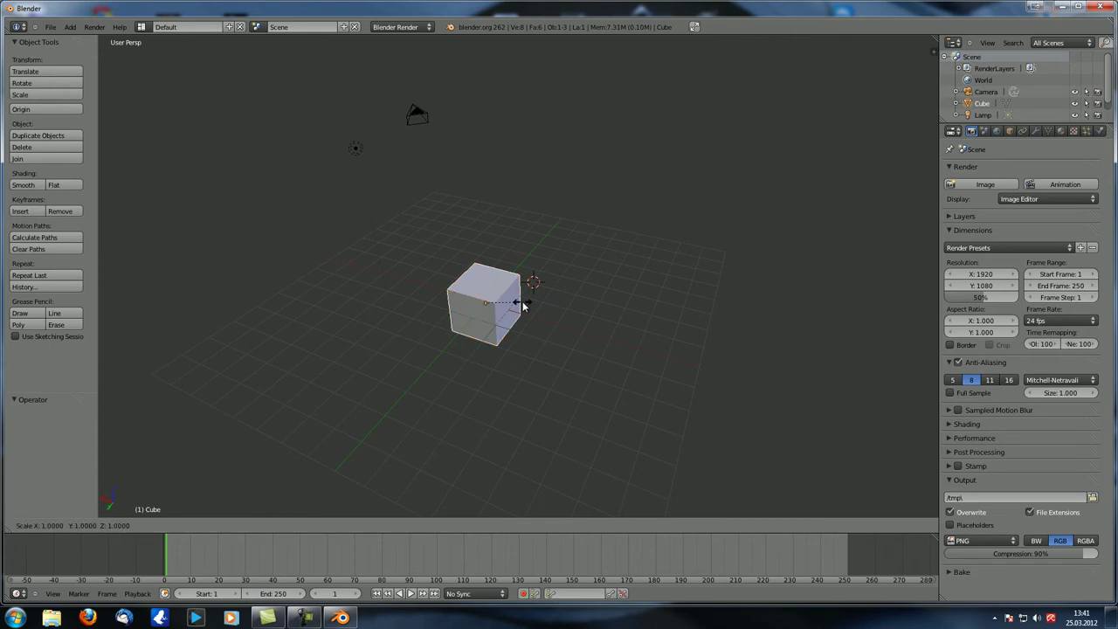
key("z")
left_click(592, 325)
middle_click_drag(591, 325, 477, 268)
left_click_drag(476, 268, 499, 184)
Select the box's four top vertices in Edit Mode, return to Object Mode and place the 3D cursor beside it.
key("Tab")
middle_click_drag(503, 165, 507, 153)
right_click(441, 140)
right_click(476, 131, "shift")
right_click(484, 147, "shift")
right_click(517, 142, "shift")
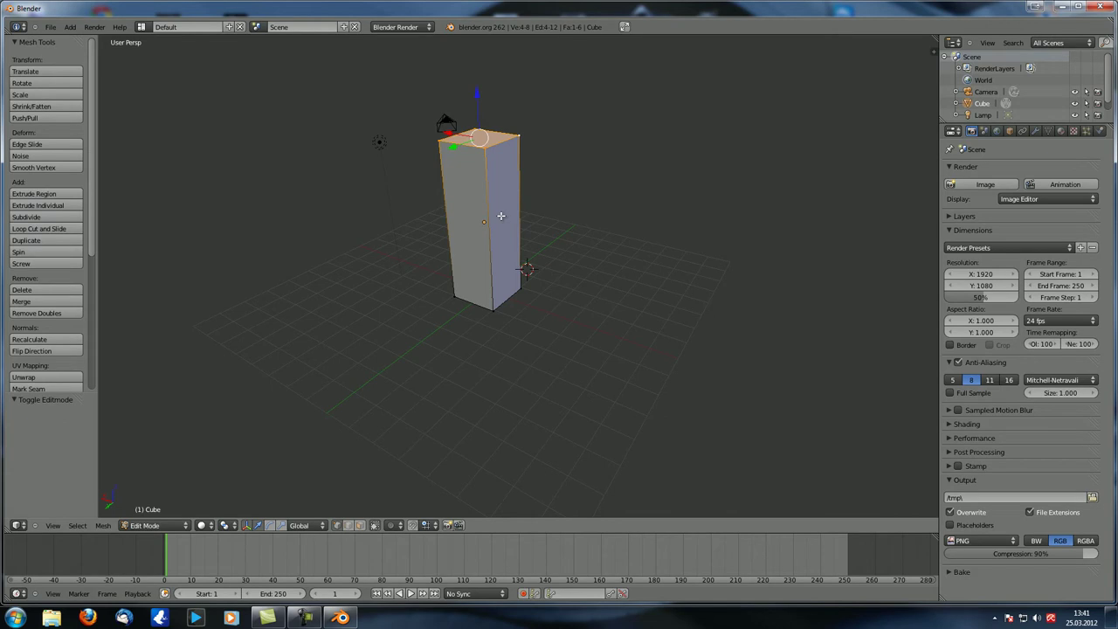
key("Tab")
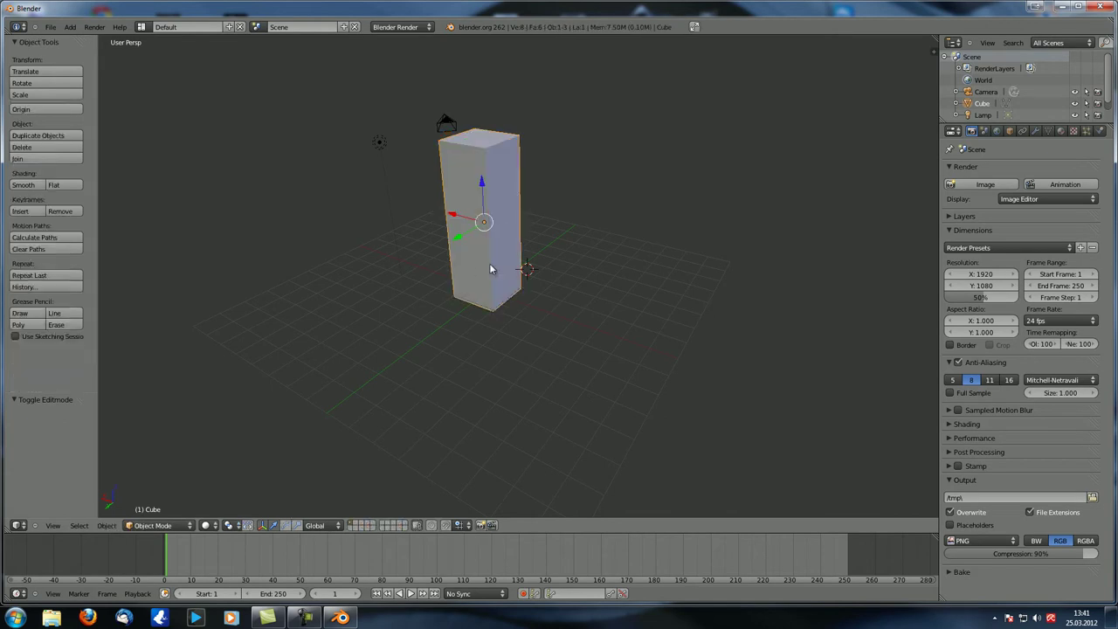
middle_click_drag(494, 270, 516, 180)
middle_click_drag(424, 169, 469, 229)
left_click(459, 214)
Switch to orthographic top view and reposition the tall box.
key("KP_7")
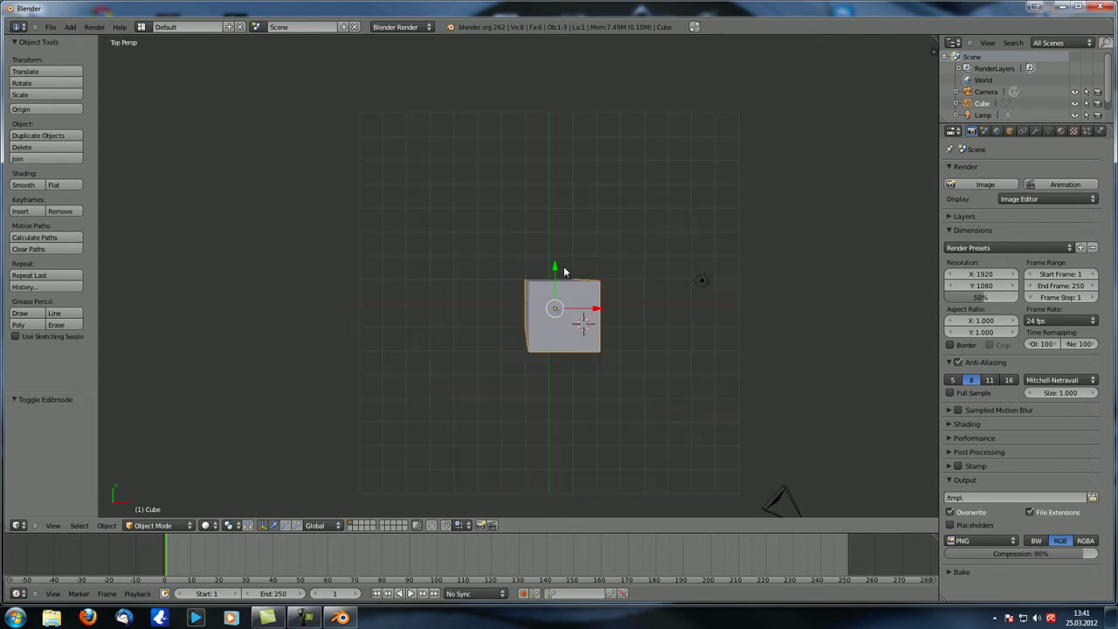
key("KP_5")
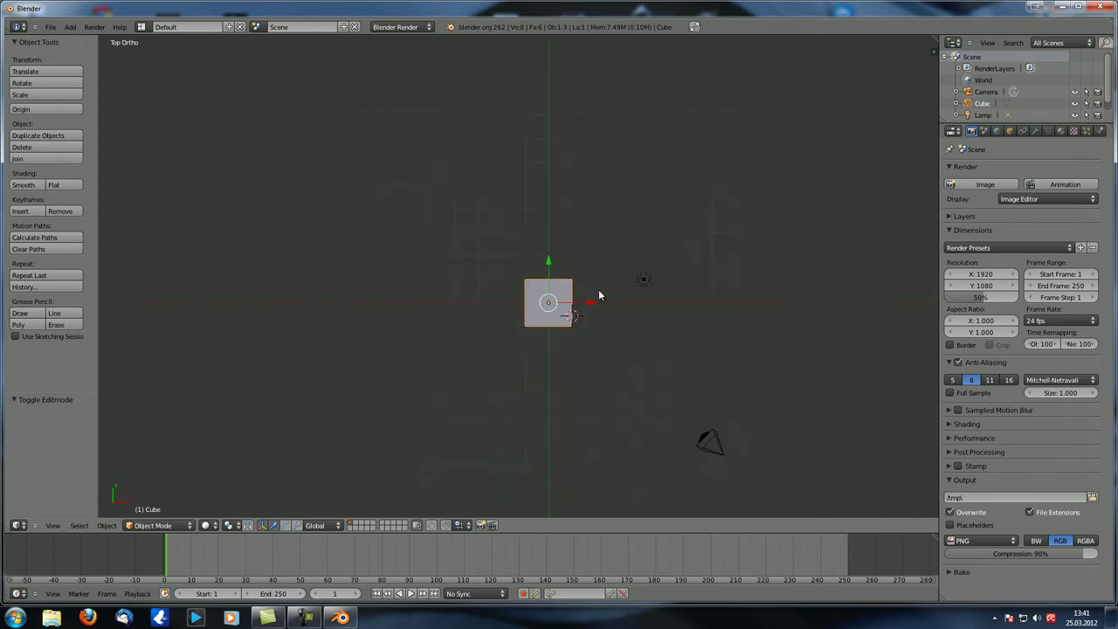
key("g")
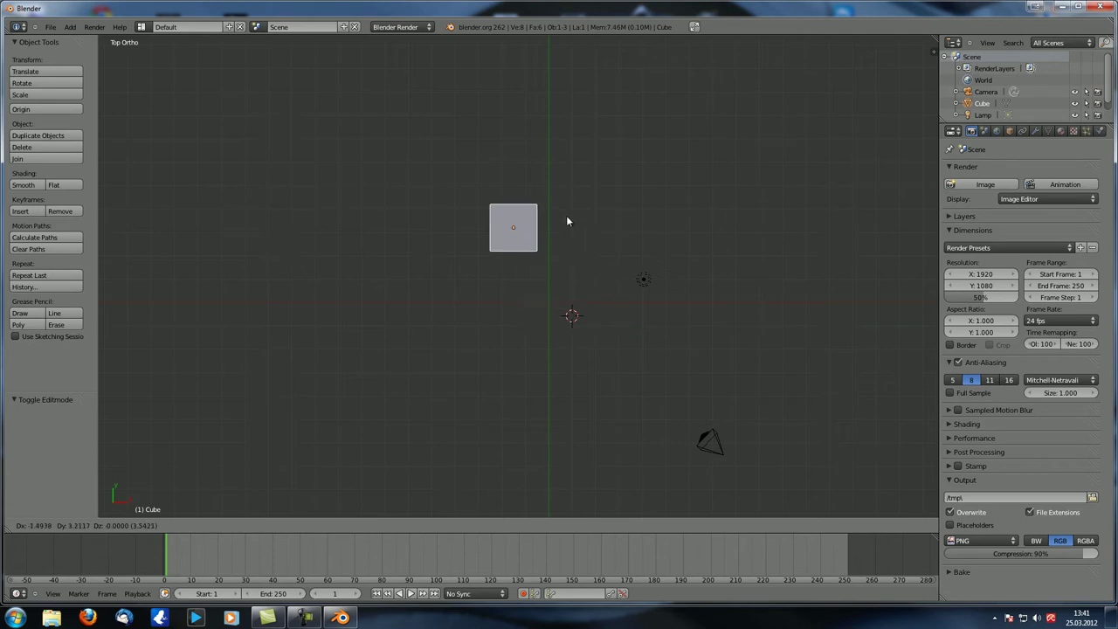
left_click(545, 184)
key("g")
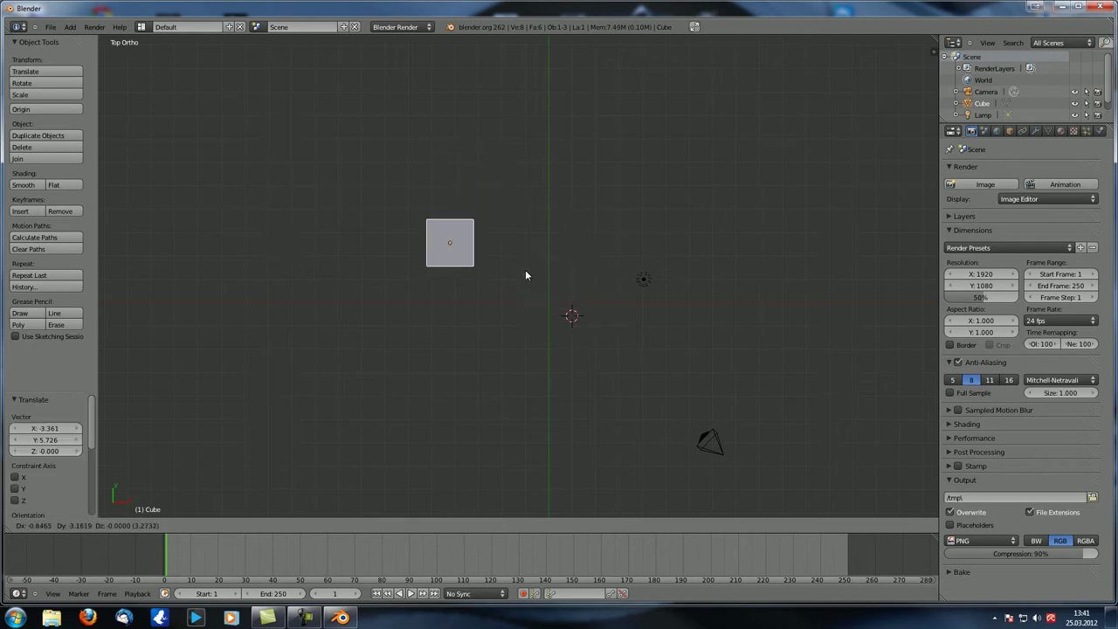
left_click(542, 201)
Duplicate the box three times, placing copies below it and toward the top right.
key("shift+d")
left_click(515, 294)
key("shift+d")
left_click(801, 105)
key("shift+d")
left_click(853, 220)
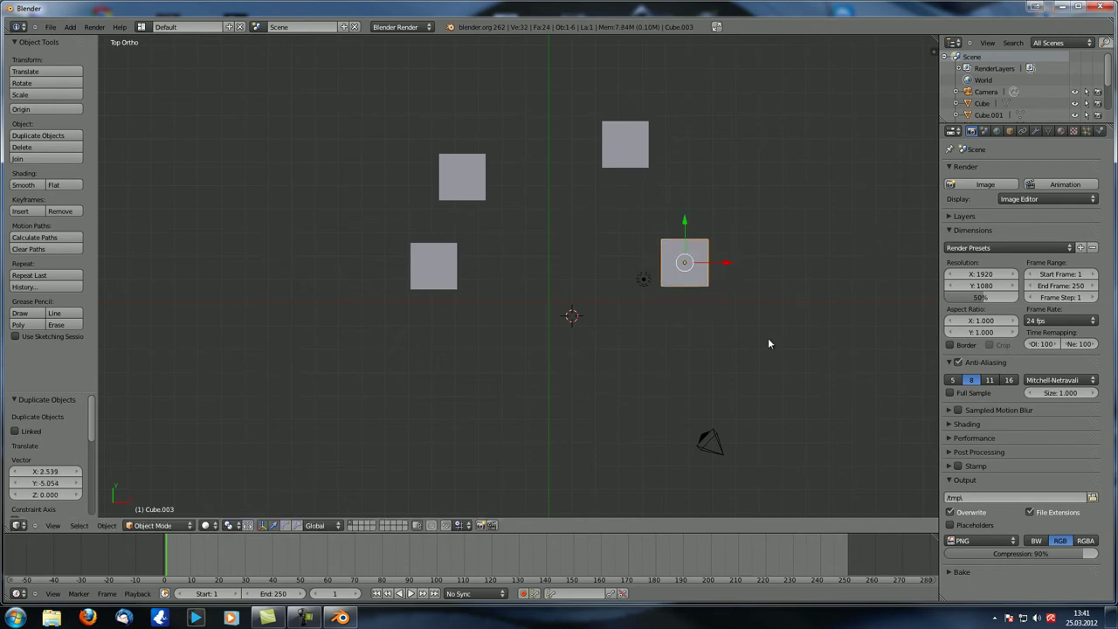
middle_click_drag(769, 344, 731, 192, "shift")
Add four more copies around the group to complete a cluster of eight towers.
key("shift+d")
left_click(711, 311)
key("shift+d")
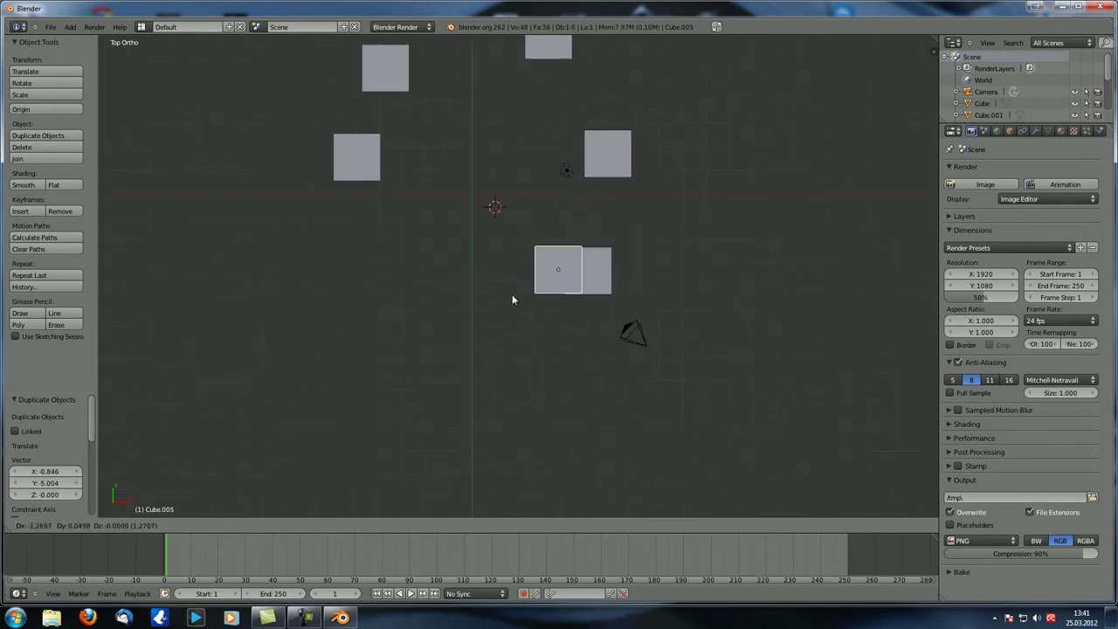
left_click(409, 302)
key("shift+d")
left_click(564, 289)
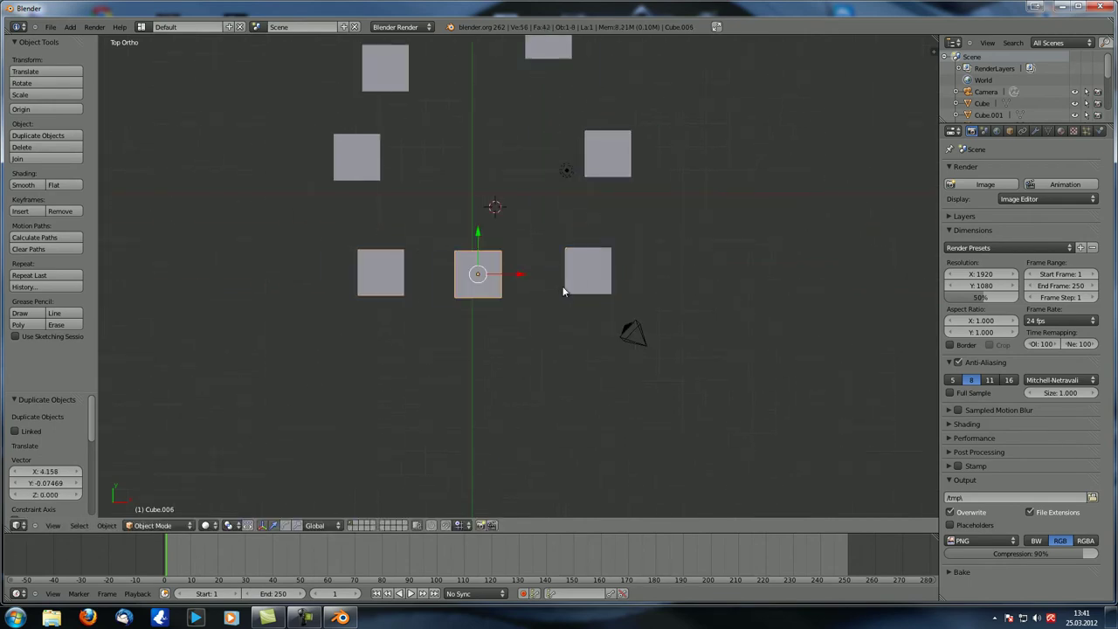
key("shift+d")
left_click(601, 85)
mouse_move(529, 336)
middle_mouse_down()
mouse_move(548, 349)
mouse_move(544, 254)
mouse_move(526, 320)
middle_mouse_up()
scroll(544, 254, "down", 3)
Shorten the front-centre and front-left towers by lowering their top faces along Z.
right_click(446, 287)
key("Tab")
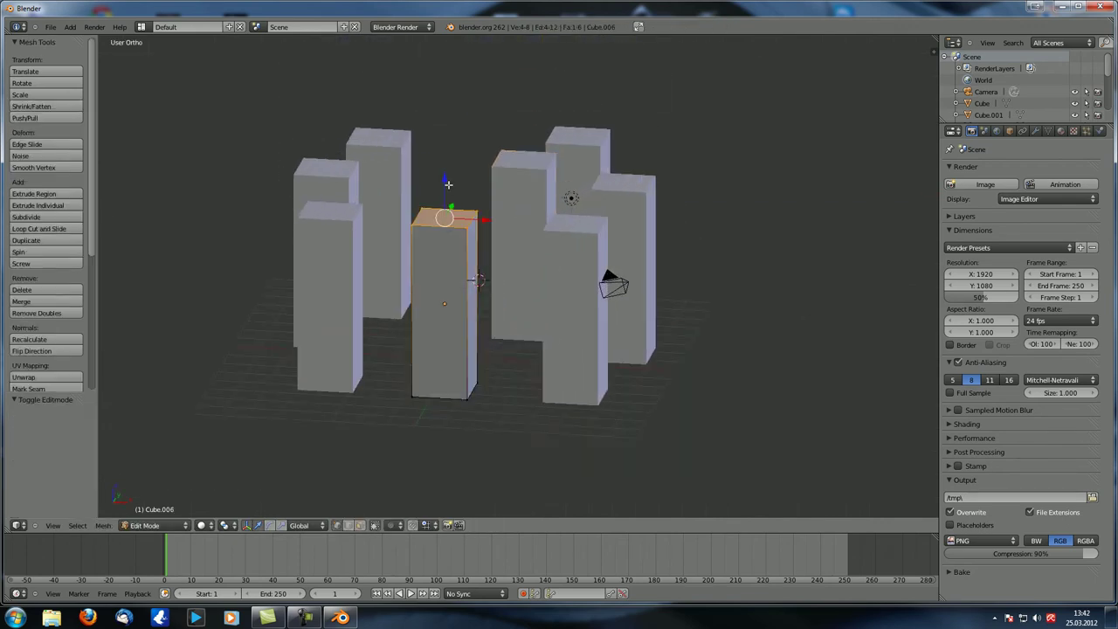
key("g")
key("z")
left_click(443, 316)
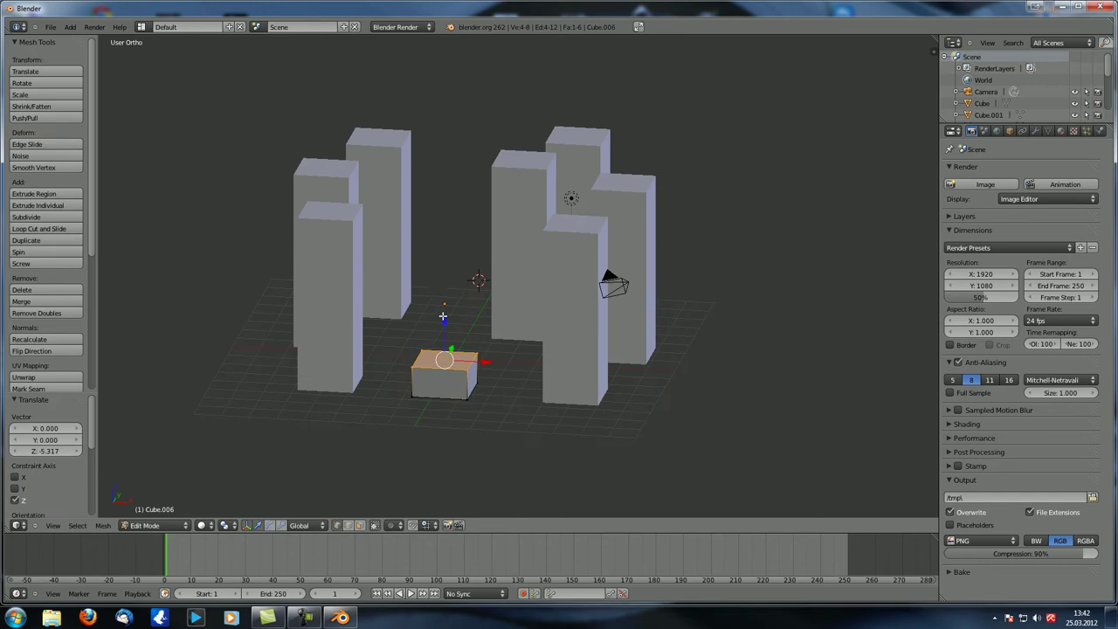
key("Tab")
right_click(352, 253)
key("Tab")
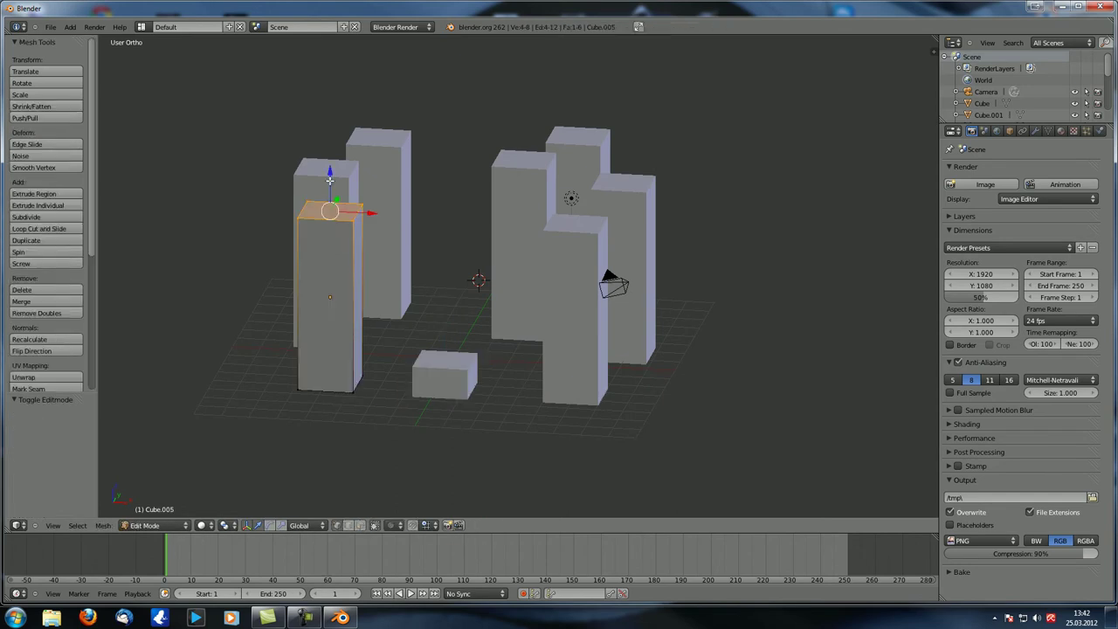
key("g")
key("z")
left_click(329, 272)
key("Tab")
Lower the top faces of the back-left tower and the tall tower in the right group.
right_click(319, 197)
key("Tab")
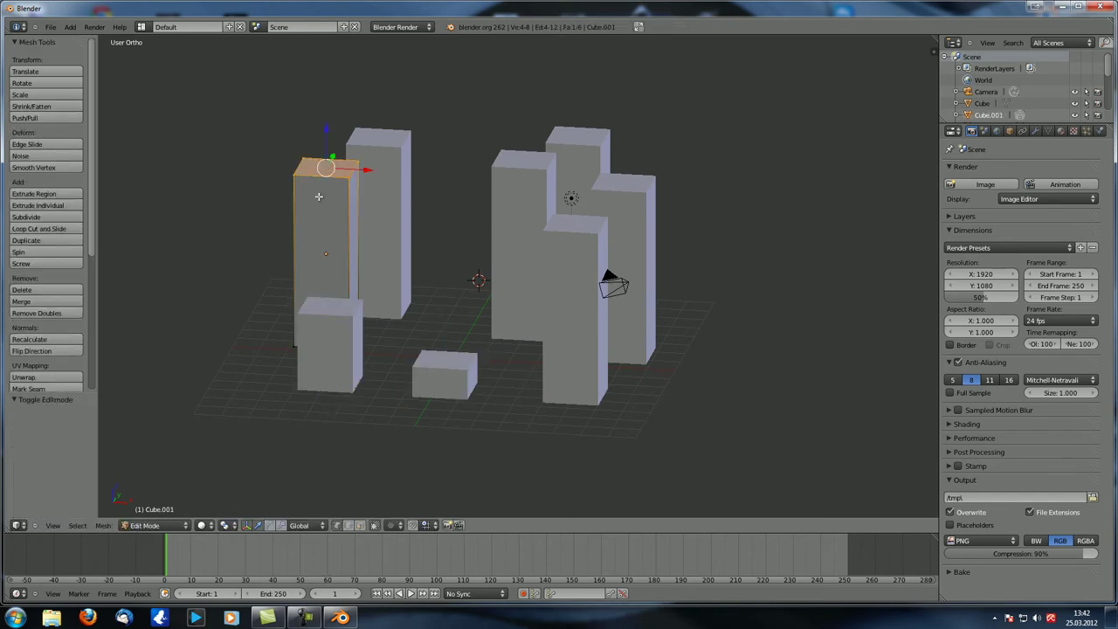
key("g")
key("z")
left_click(334, 214)
key("Tab")
right_click(533, 192)
key("Tab")
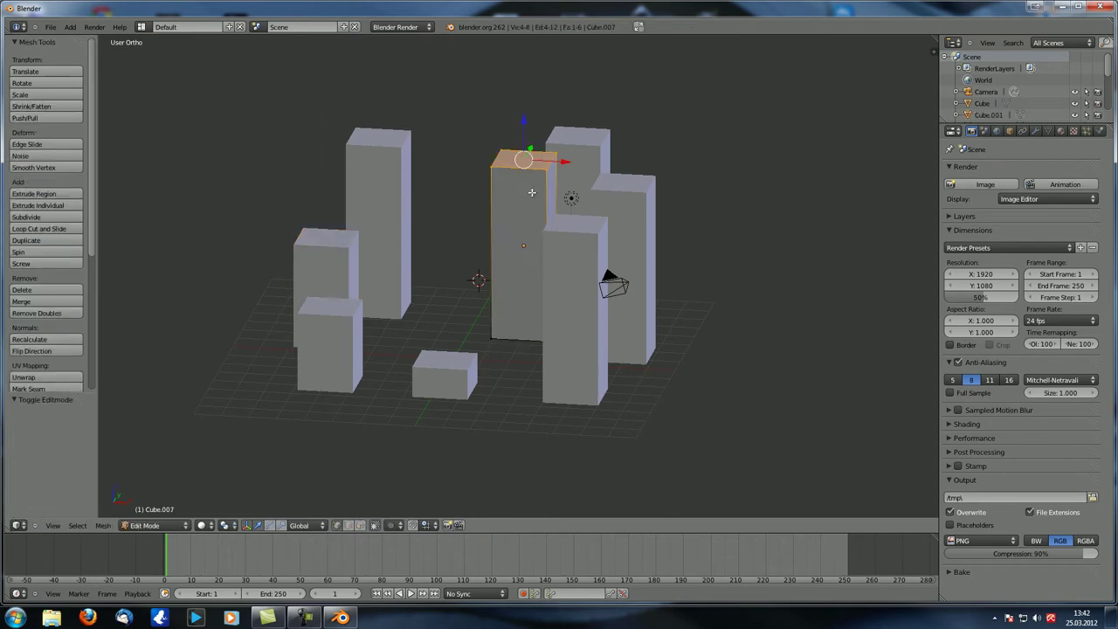
key("g")
key("z")
left_click(532, 195)
Shorten the front-right and right-hand back towers, then orbit to view the varied skyline.
key("Tab")
right_click(579, 280)
key("Tab")
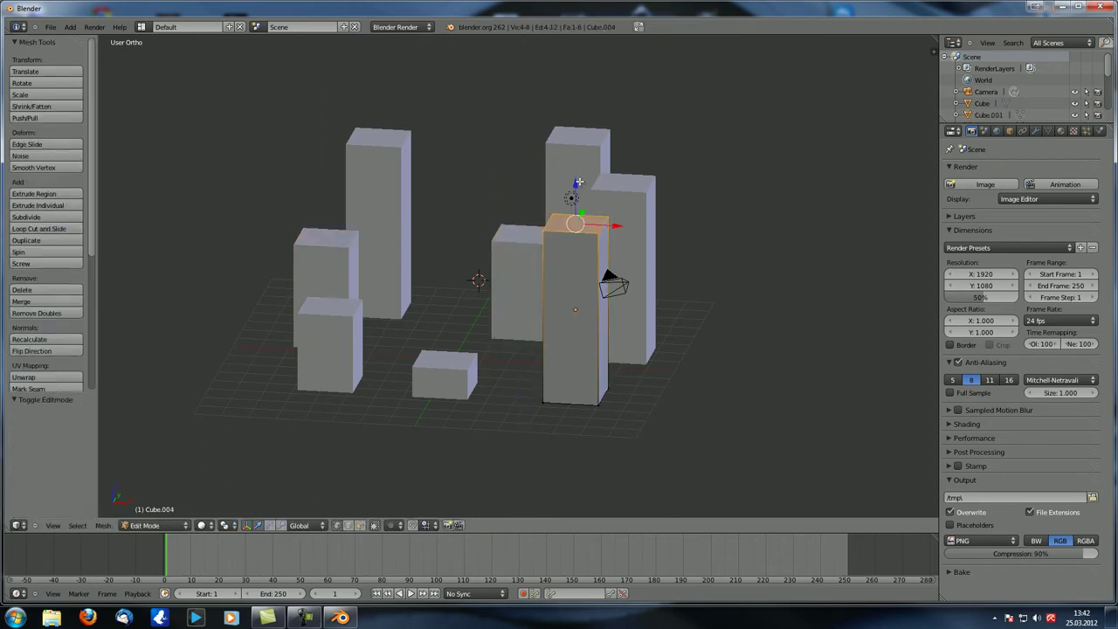
key("g")
key("z")
left_click(577, 251)
key("Tab")
right_click(624, 229)
key("Tab")
key("g")
key("z")
left_click(624, 209)
middle_click_drag(624, 209, 492, 295)
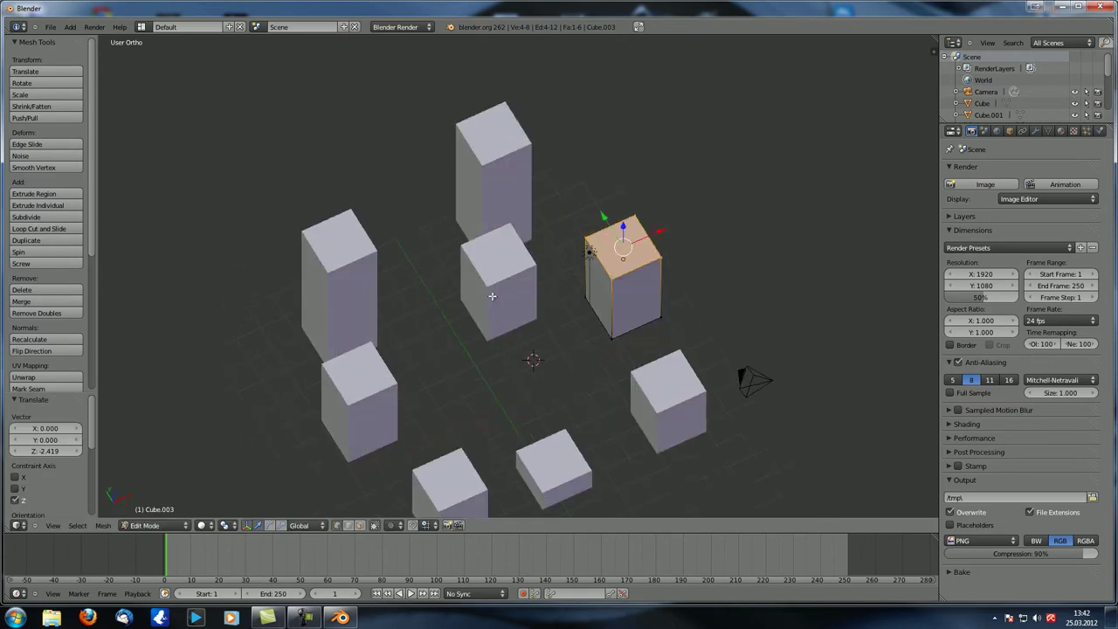
key("Tab")
scroll(507, 378, "down", 4)
middle_click_drag(508, 377, 494, 243)
Add a plane scaled about 12.33 as a ground under the towers.
scroll(491, 314, "up", 3)
key("shift+a")
mouse_move(495, 240)
left_click(532, 241)
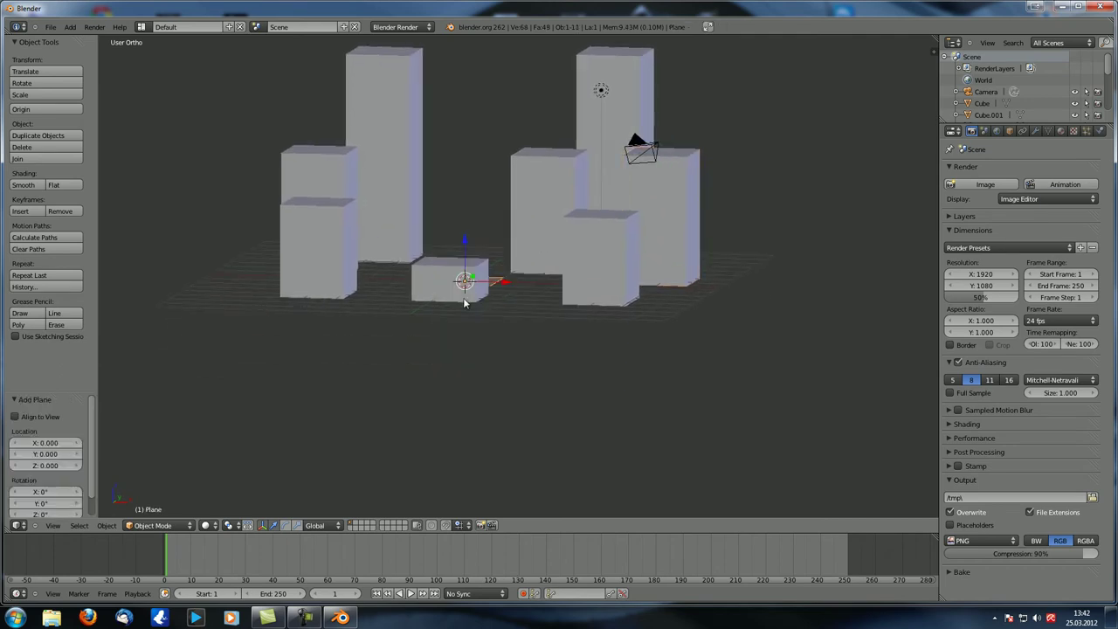
key("s")
left_click(604, 398)
middle_click_drag(605, 397, 452, 334)
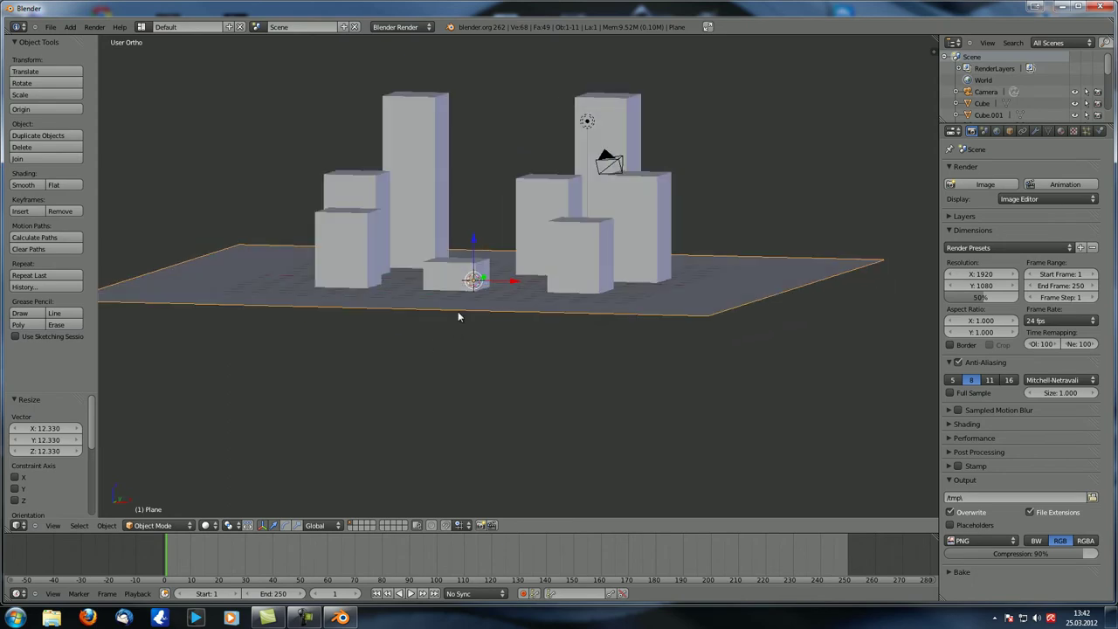
Align the camera to the front view, then raise and reposition it to frame the city.
key("ctrl+alt+KP_0")
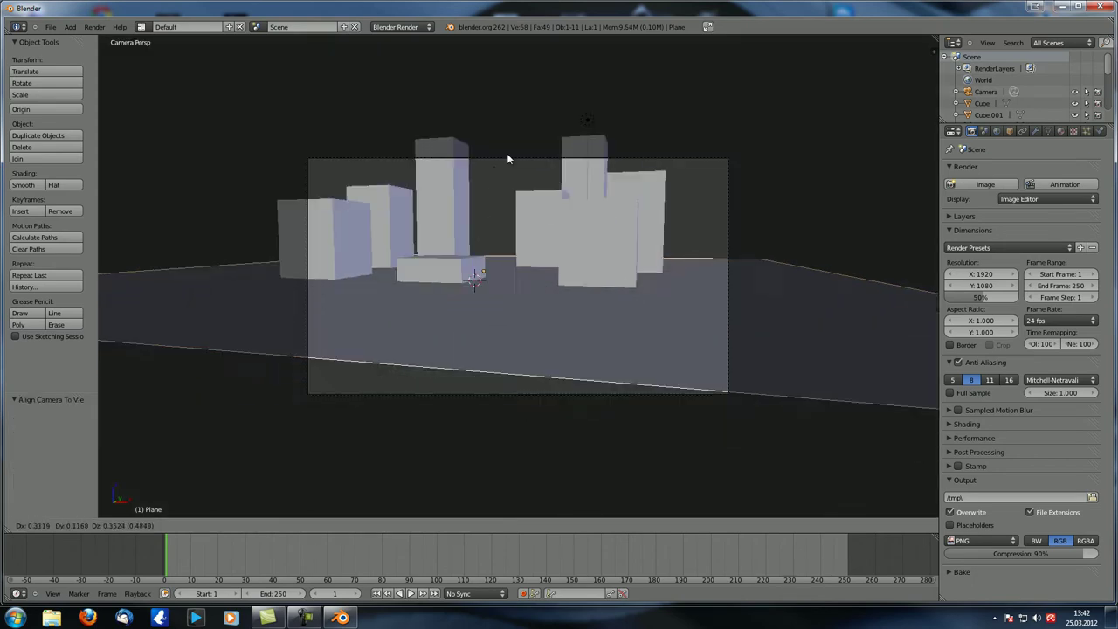
left_click(506, 156)
key("g")
key("z")
left_click(466, 303)
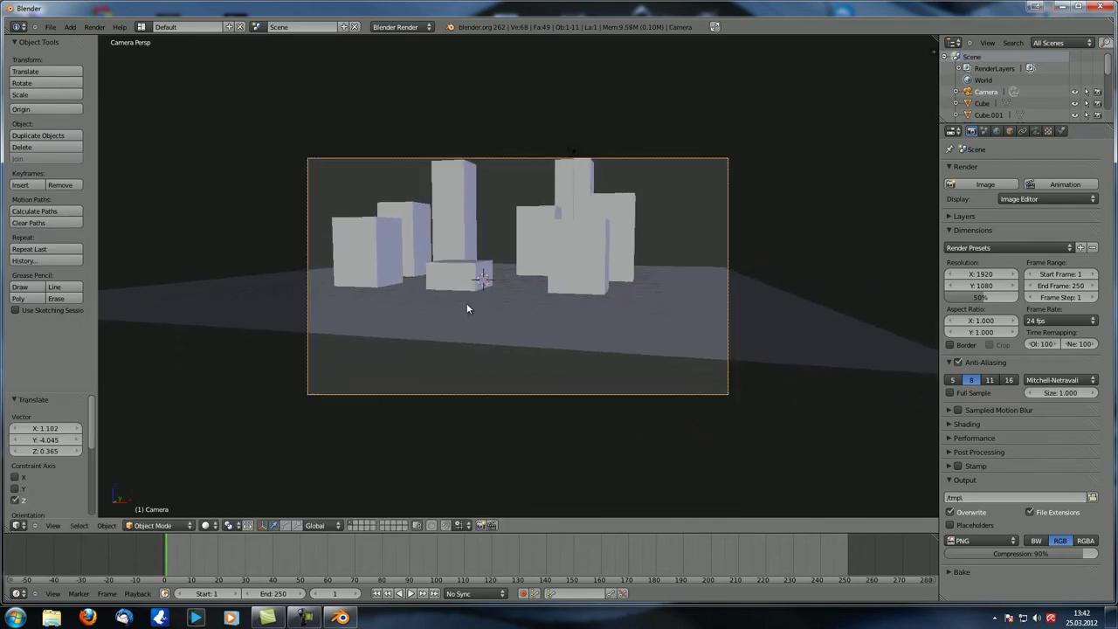
key("g")
left_click(414, 112)
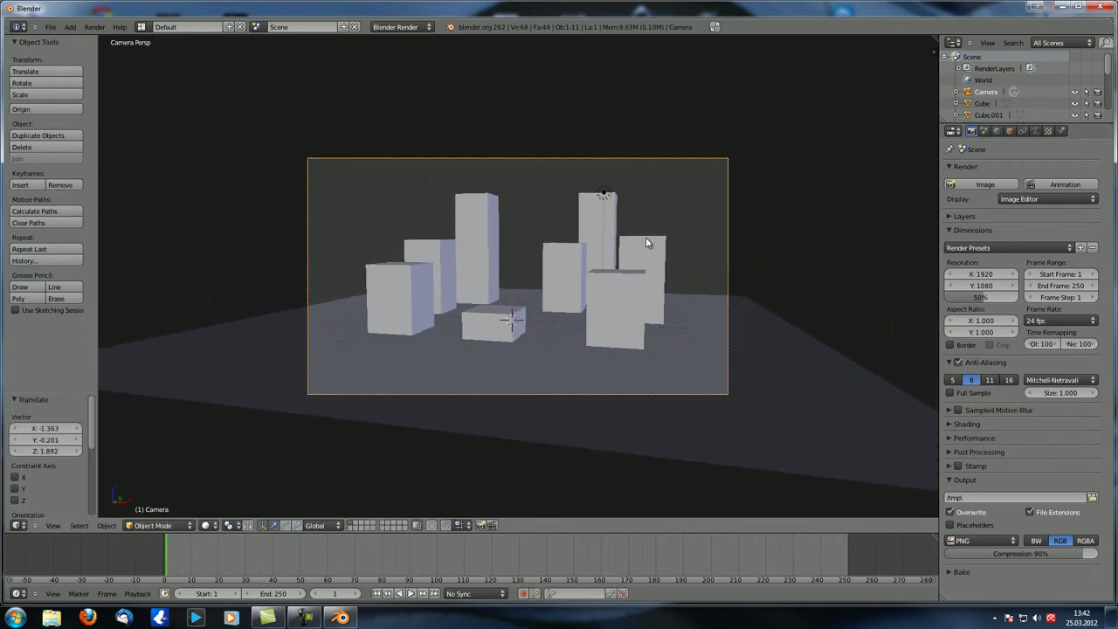
right_click(609, 205)
Make the lamp a Sun with a warm pale-cream light colour.
right_click(603, 191)
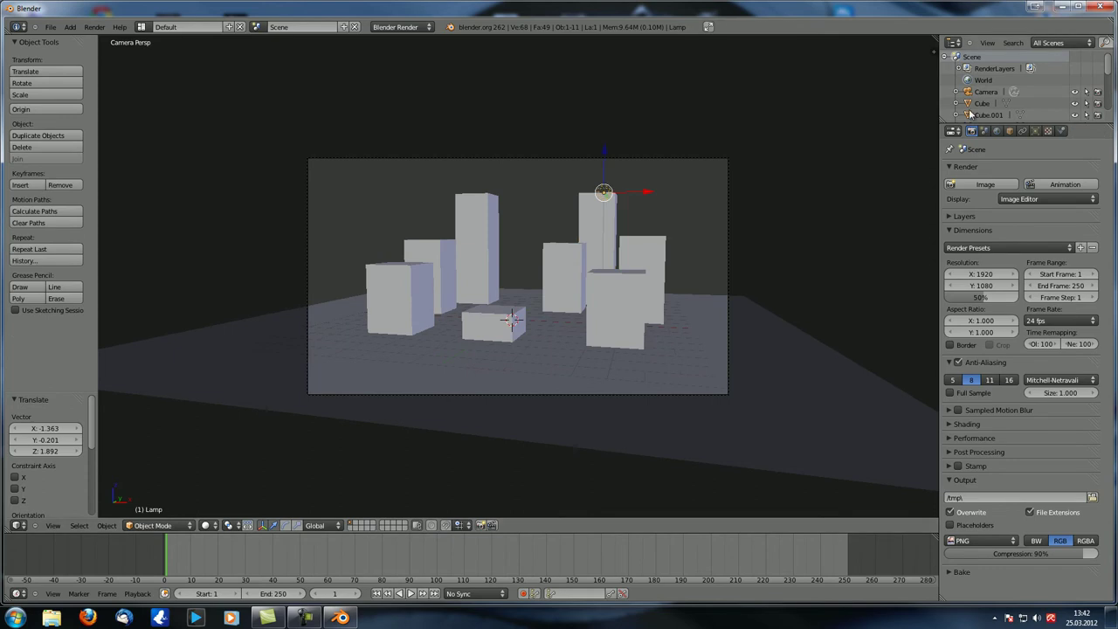
left_click(1035, 130)
left_click(989, 299)
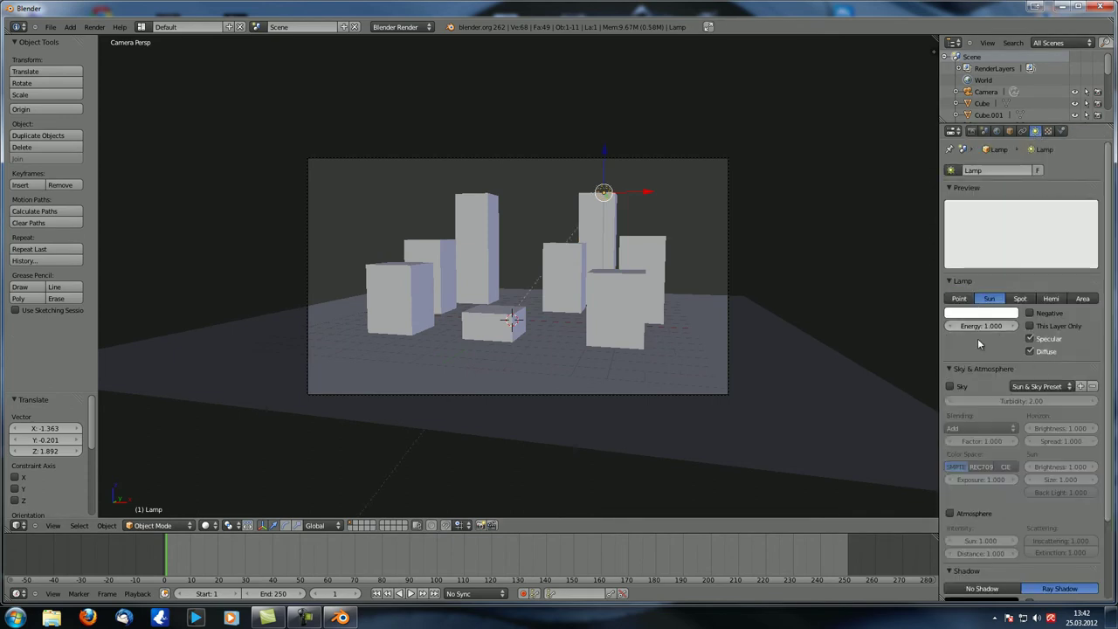
left_click(980, 313)
left_click(951, 211)
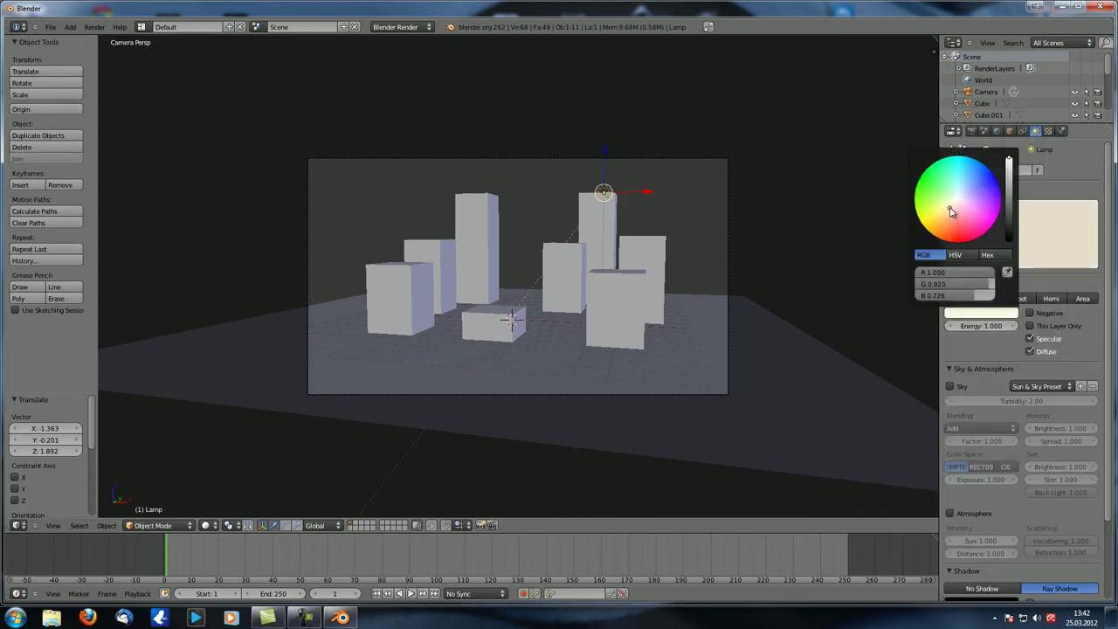
left_click_drag(951, 211, 945, 213)
Enable sky-coloured environment lighting at 0.500 energy, brighten the horizon colour and enable the Sun's Sky.
left_click(997, 130)
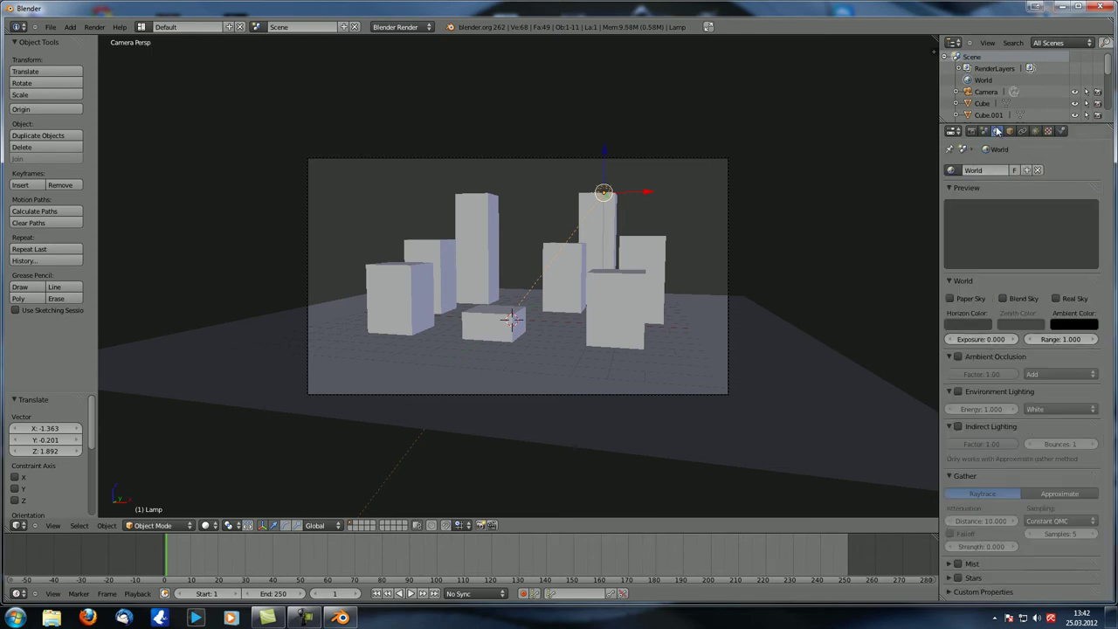
left_click(959, 391)
left_click(951, 390)
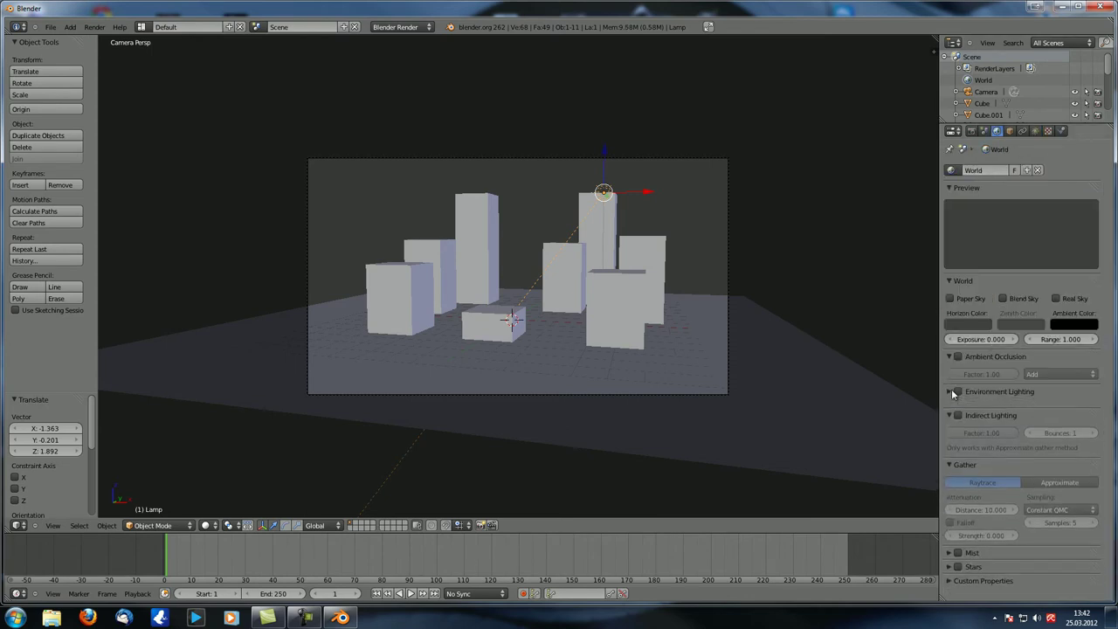
left_click(951, 390)
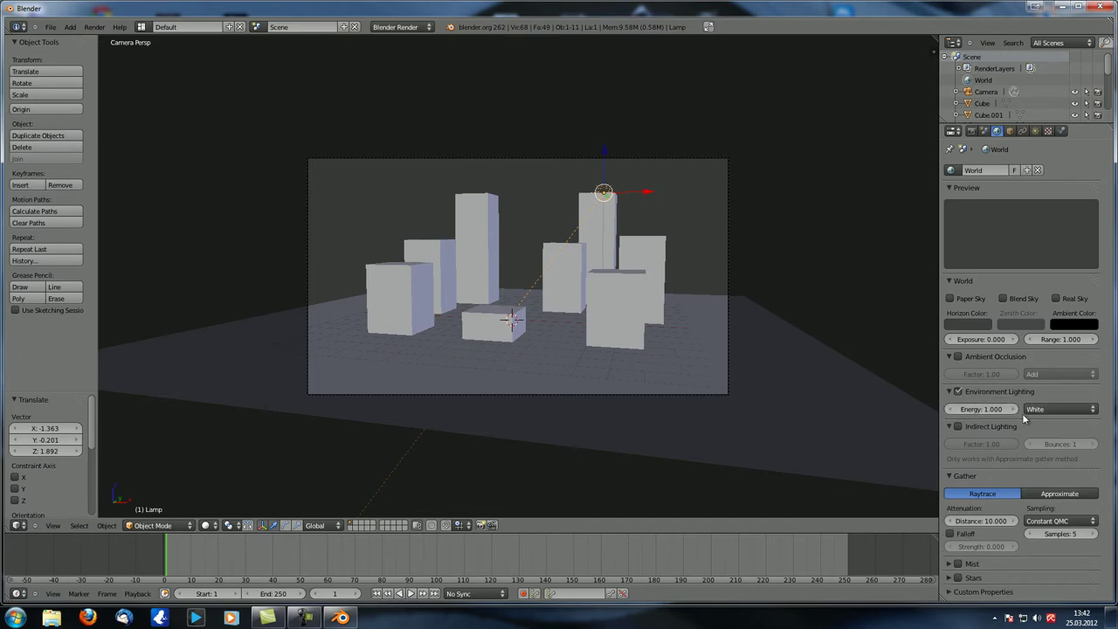
left_click(1057, 408)
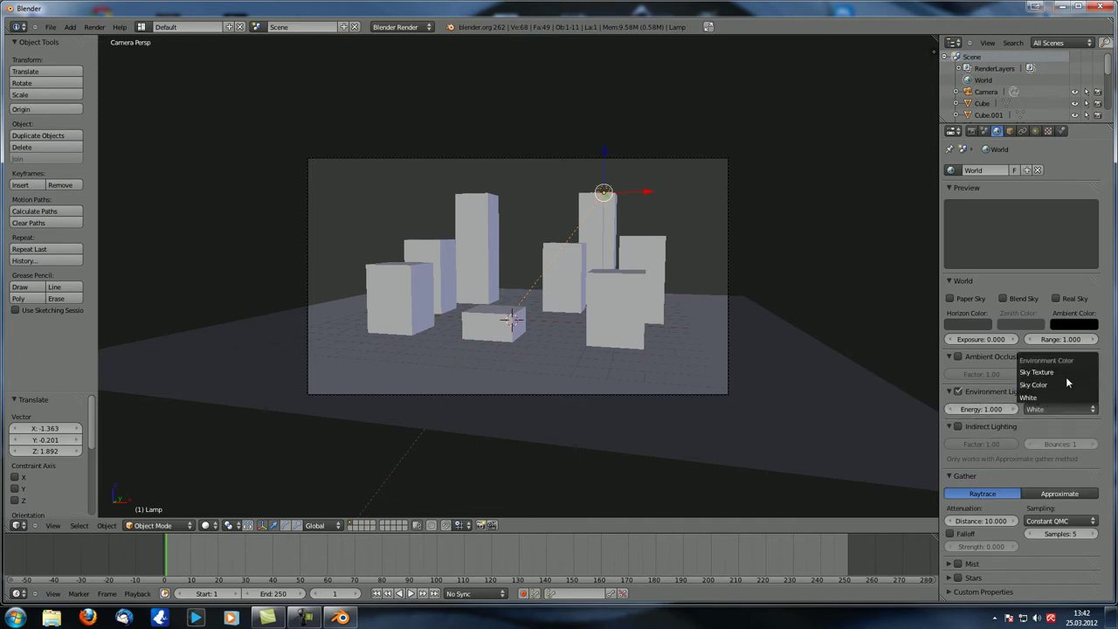
left_click(1055, 386)
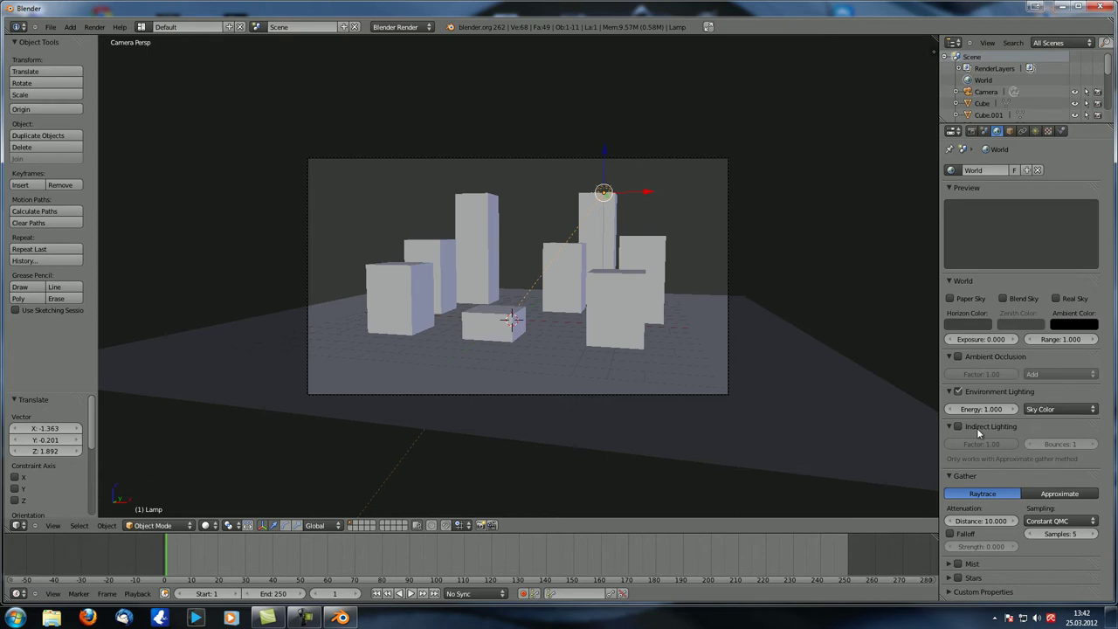
left_click_drag(988, 415, 960, 414)
left_click(973, 321)
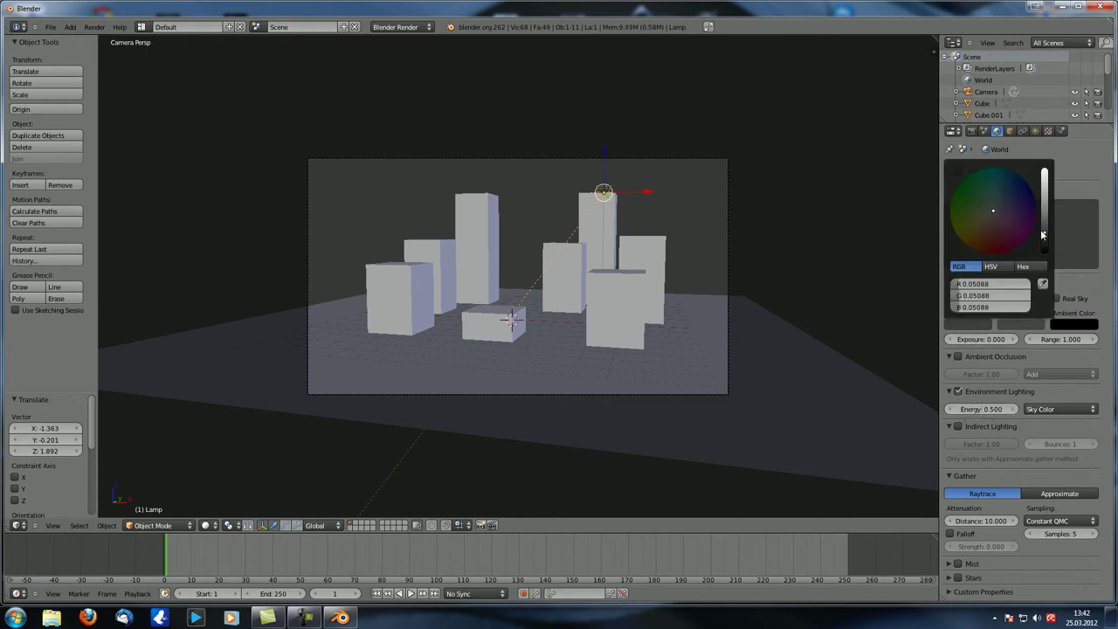
left_click_drag(1043, 227, 1004, 202)
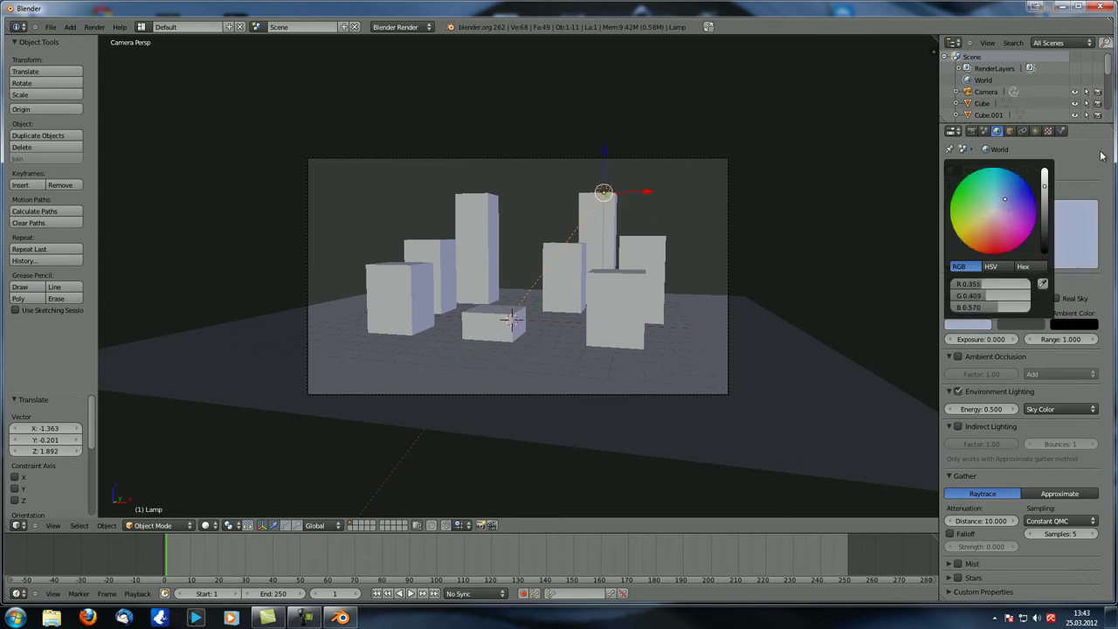
left_click(1035, 131)
left_click(958, 388)
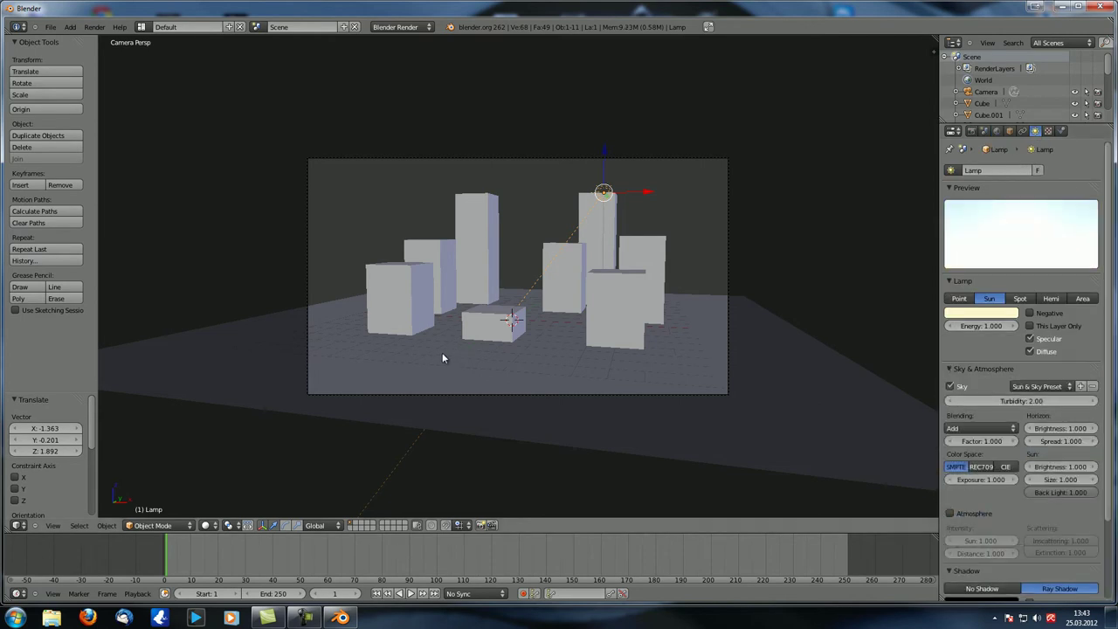
Render the scene, then set the World environment lighting energy to 1.000.
key("F12")
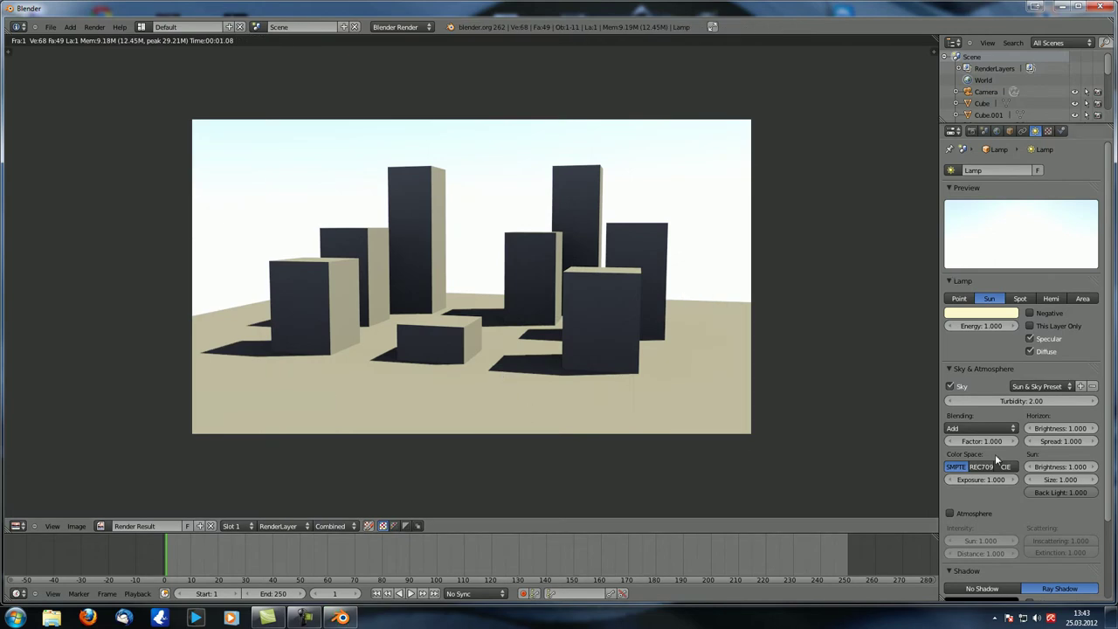
left_click(997, 131)
left_click(979, 410)
type("1")
key("Return")
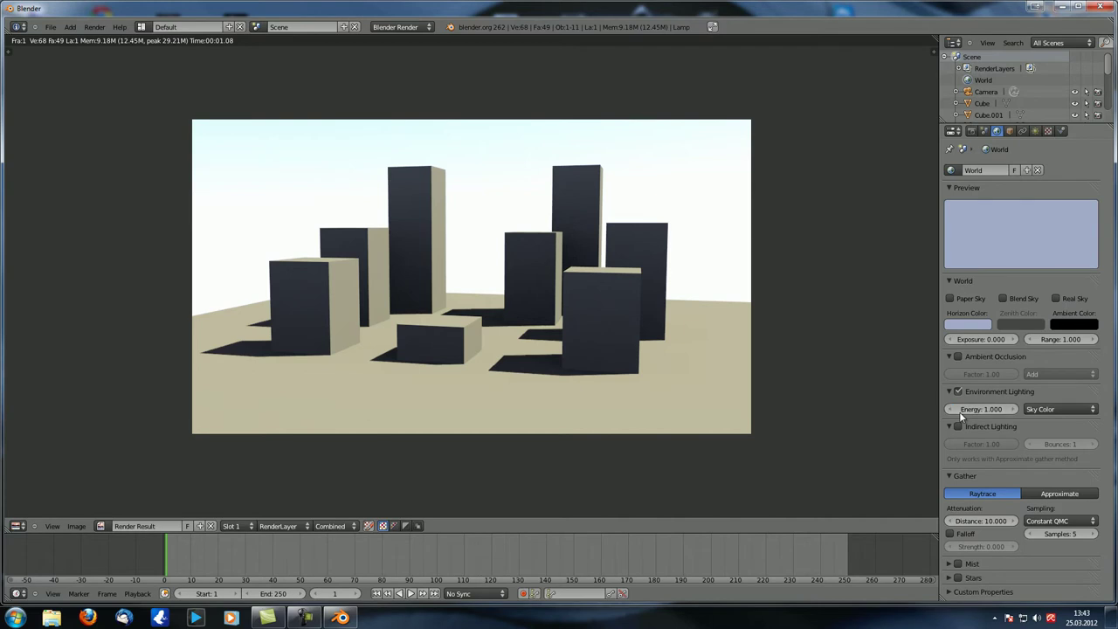
Make the World horizon colour a brighter pale blue and re-render.
left_click(967, 324)
left_click_drag(1045, 194, 1045, 170)
left_click(1007, 201)
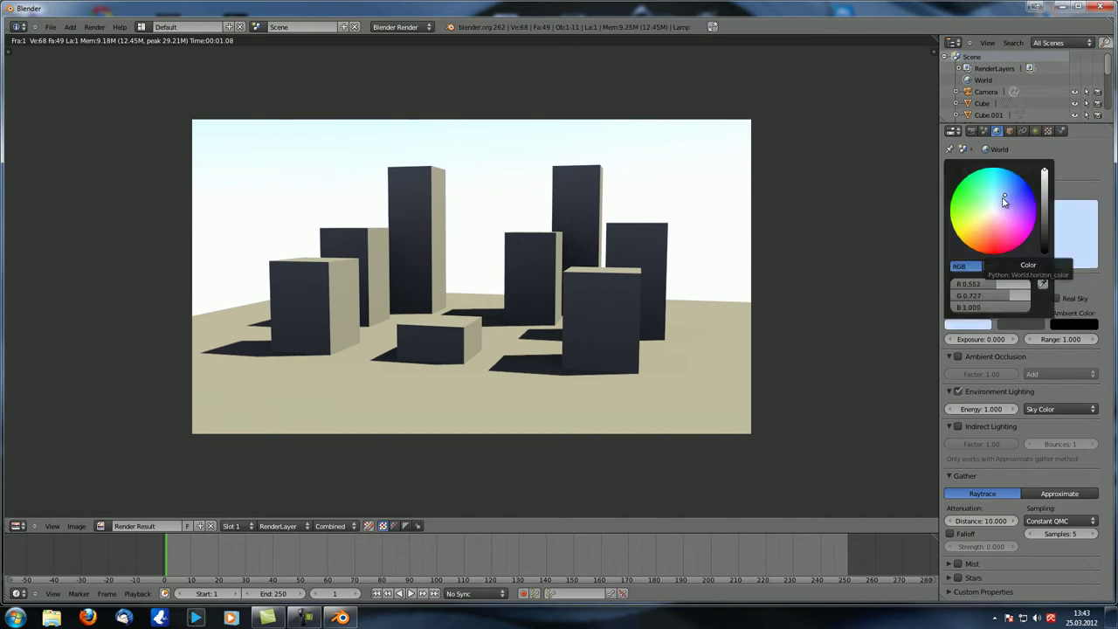
key("F12")
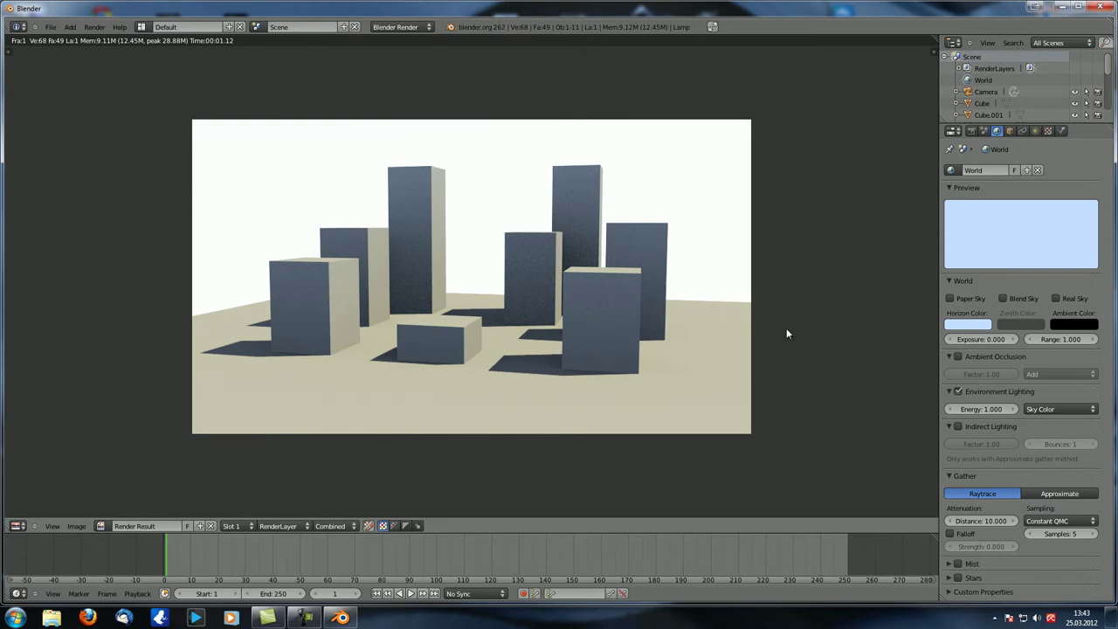
left_click(1035, 131)
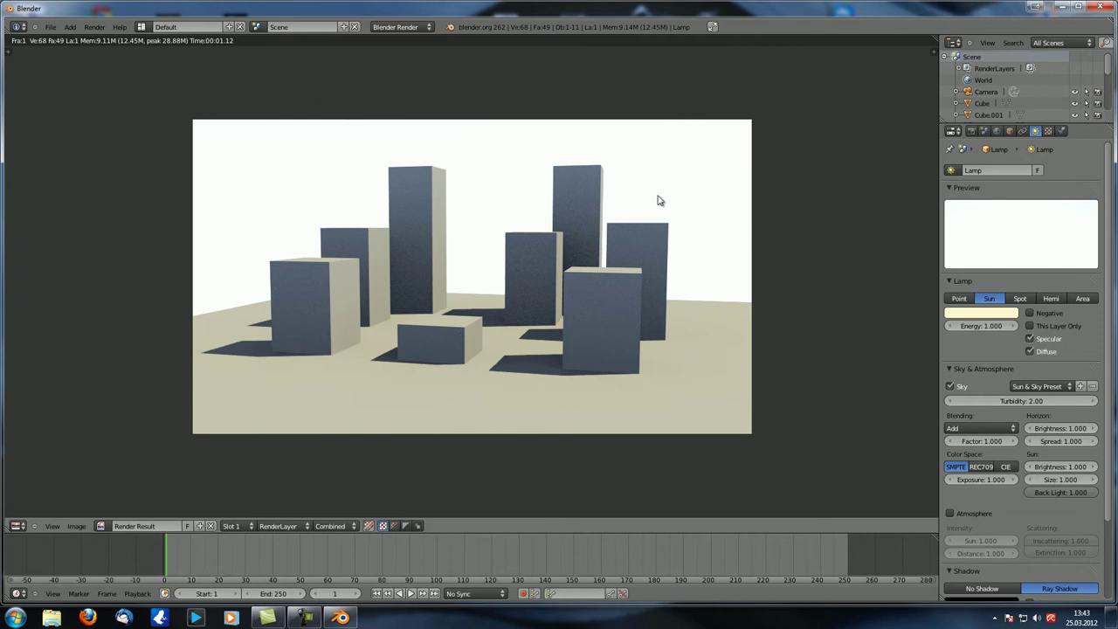
Give the sun lamp's ray shadows 5 samples and soft size 20.000, re-render, then close the result.
scroll(1042, 427, "down", 4)
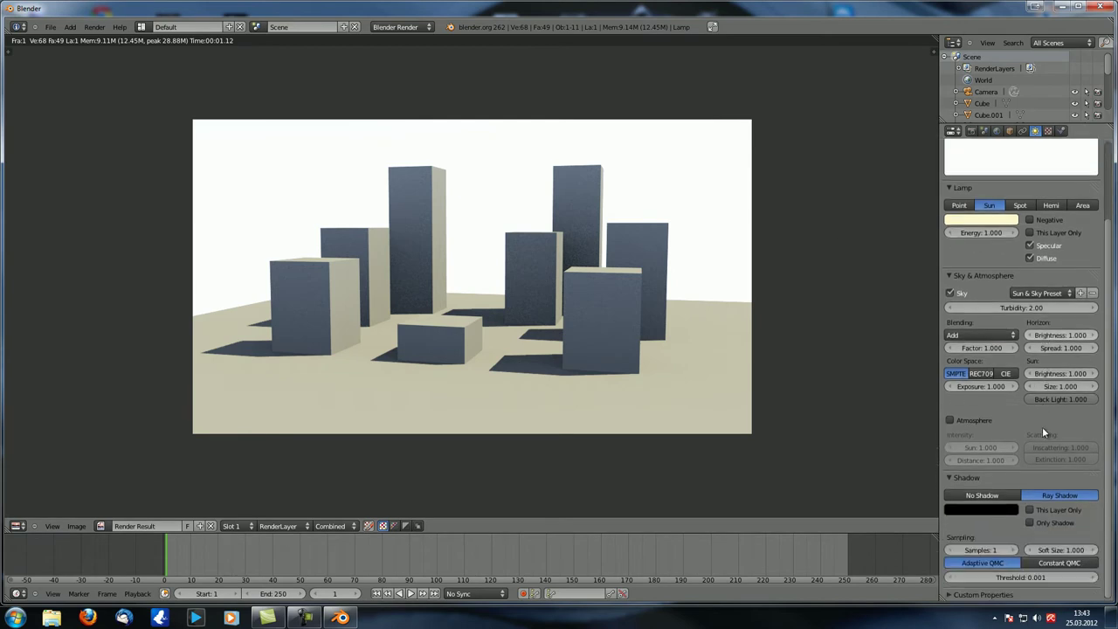
left_click(980, 547)
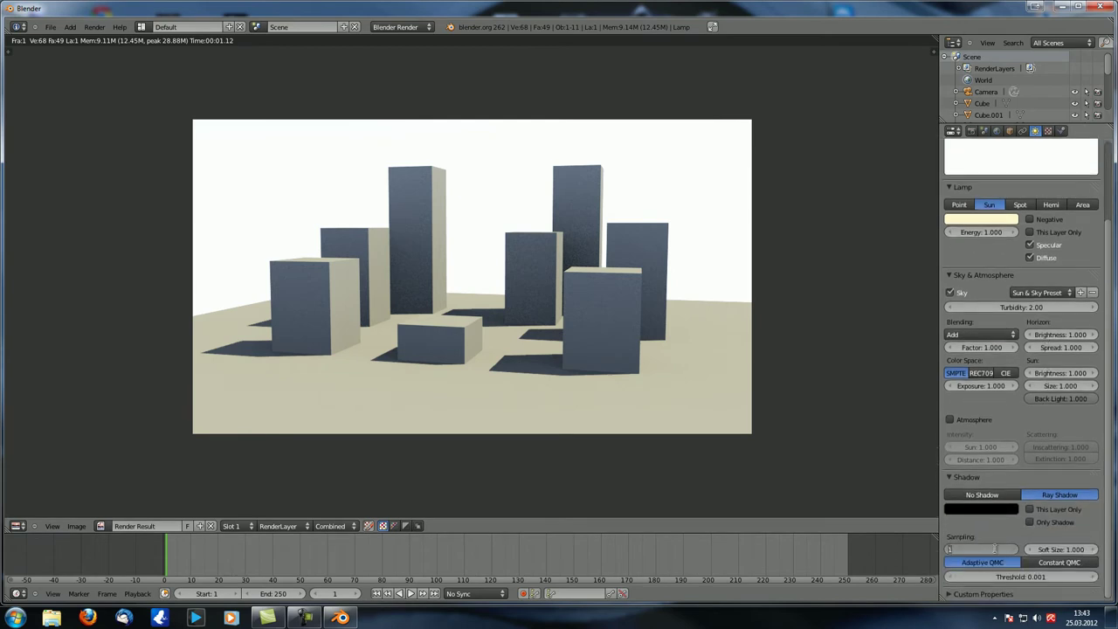
type("5")
left_click(1044, 550)
type("20")
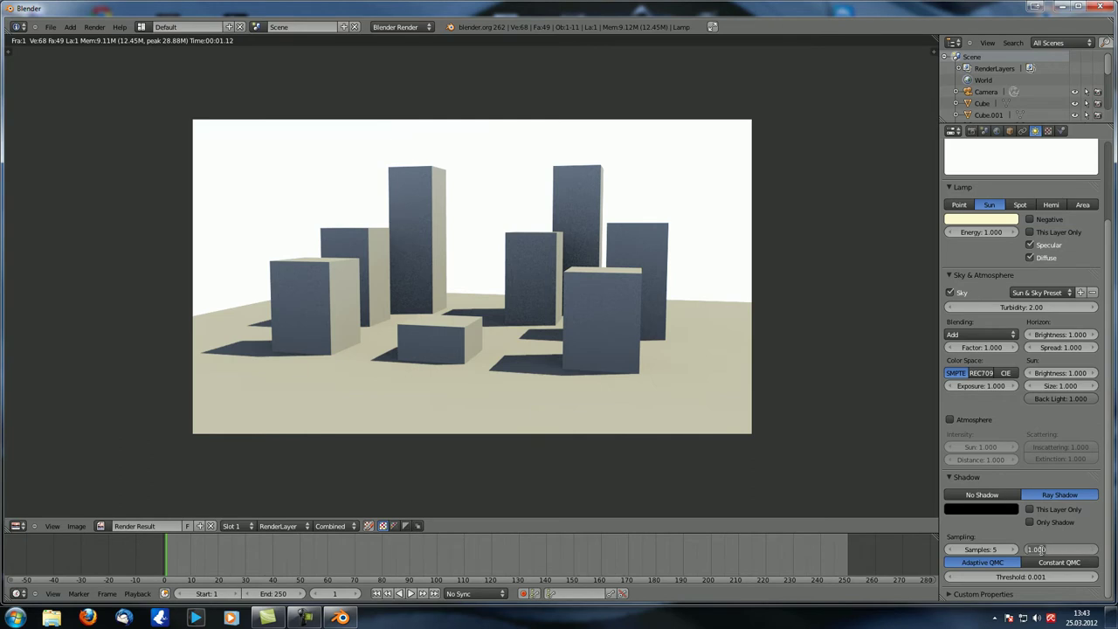
key("Return")
key("F12")
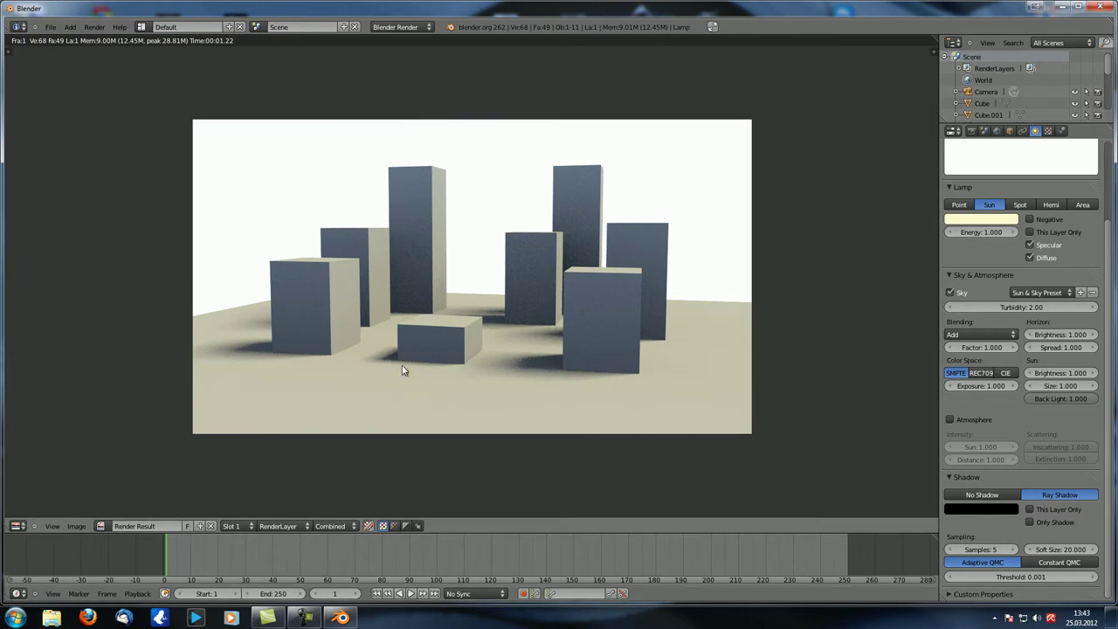
key("Escape")
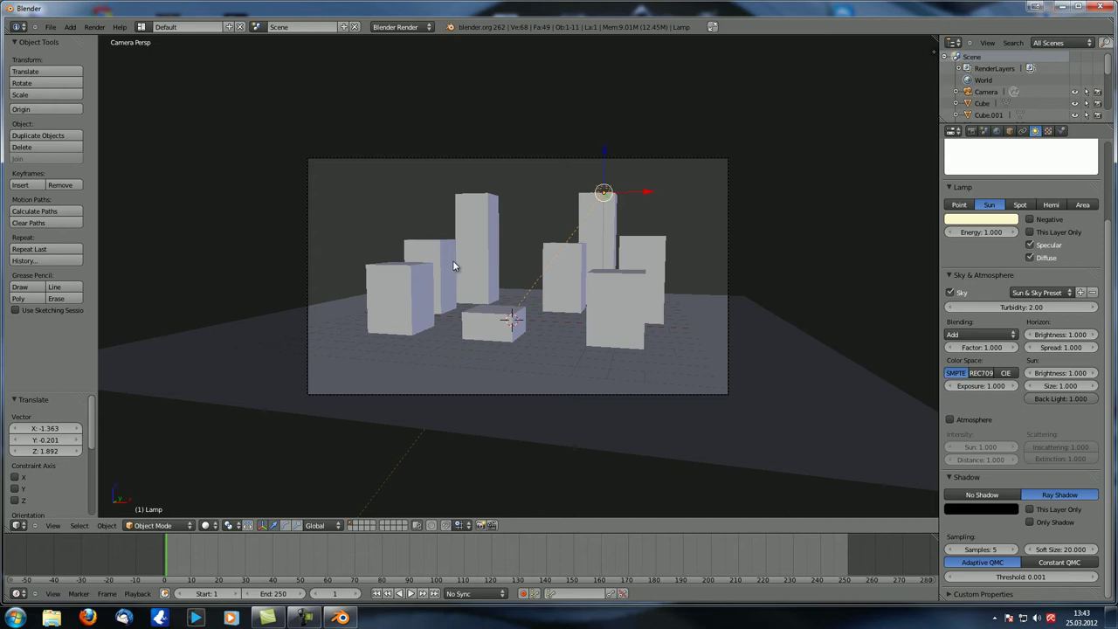
Set the render Display to New Window and render the current frame.
left_click(971, 131)
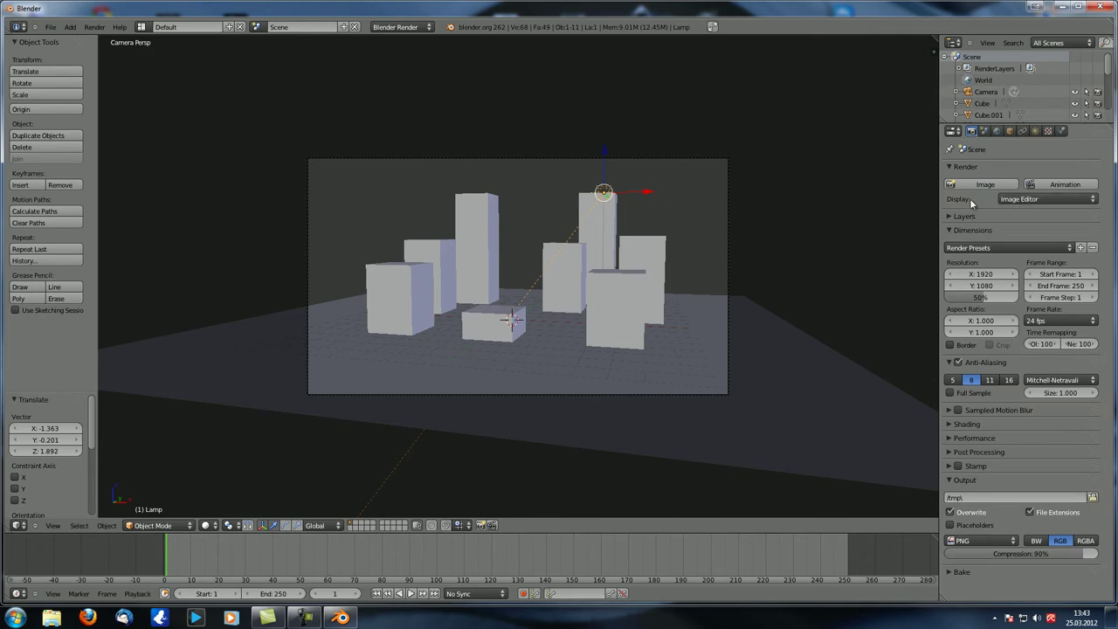
left_click(1041, 199)
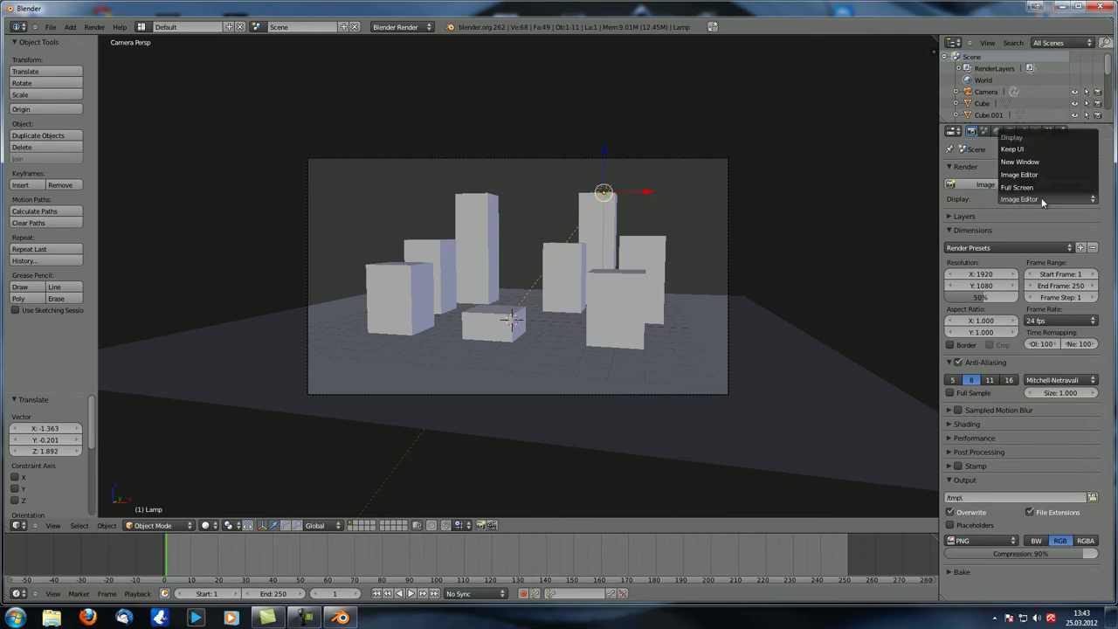
left_click(1043, 161)
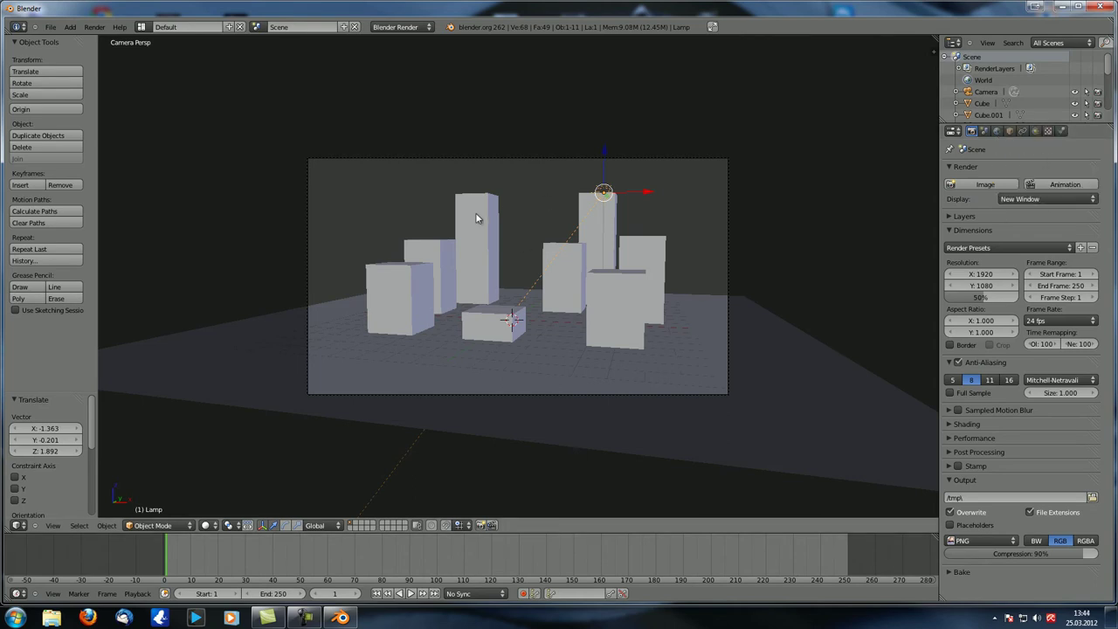
key("F12")
Resize and close the render window, orbit to a near-front city view, and switch to Compositing.
left_click_drag(762, 98, 682, 120)
left_click_drag(640, 382, 639, 311)
left_click_drag(489, 42, 871, 161)
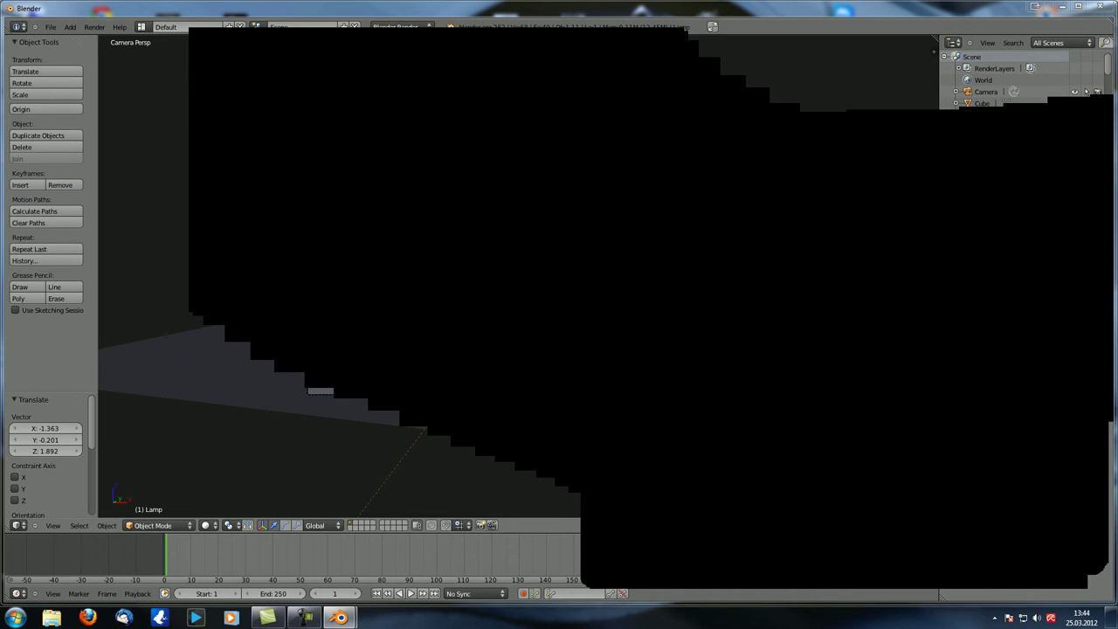
key("Escape")
middle_click_drag(443, 257, 471, 332)
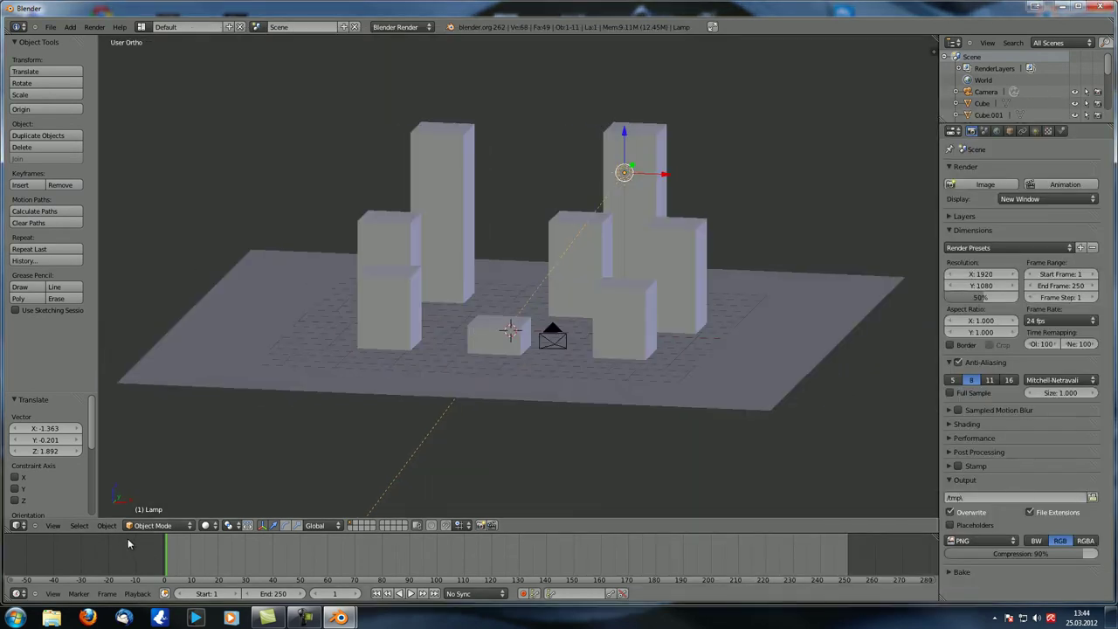
middle_click_drag(411, 428, 461, 407)
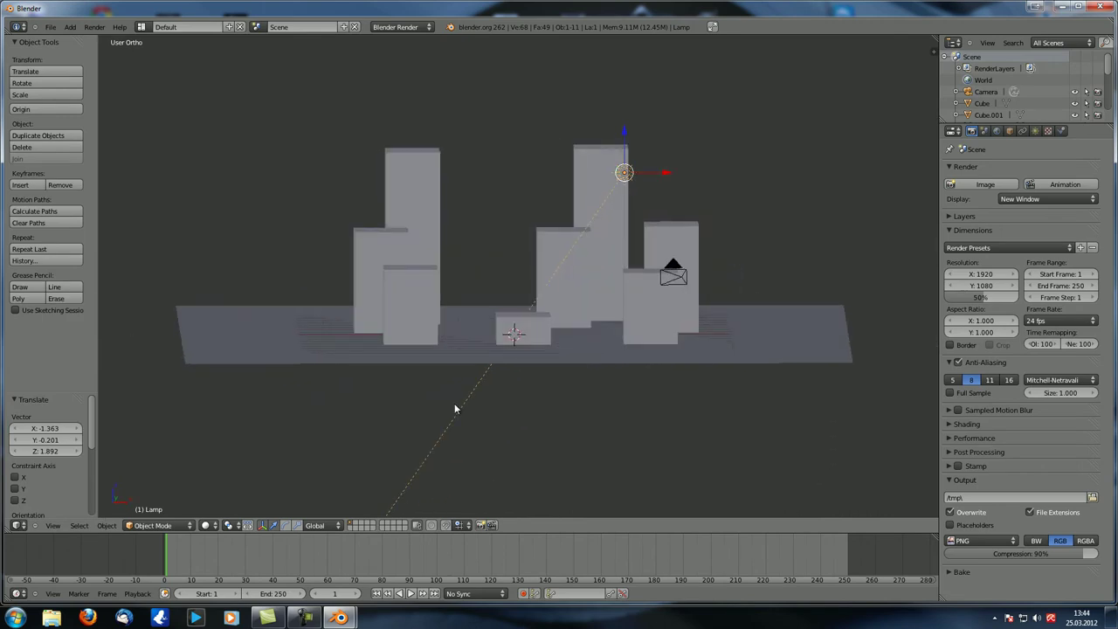
key("ctrl+Left")
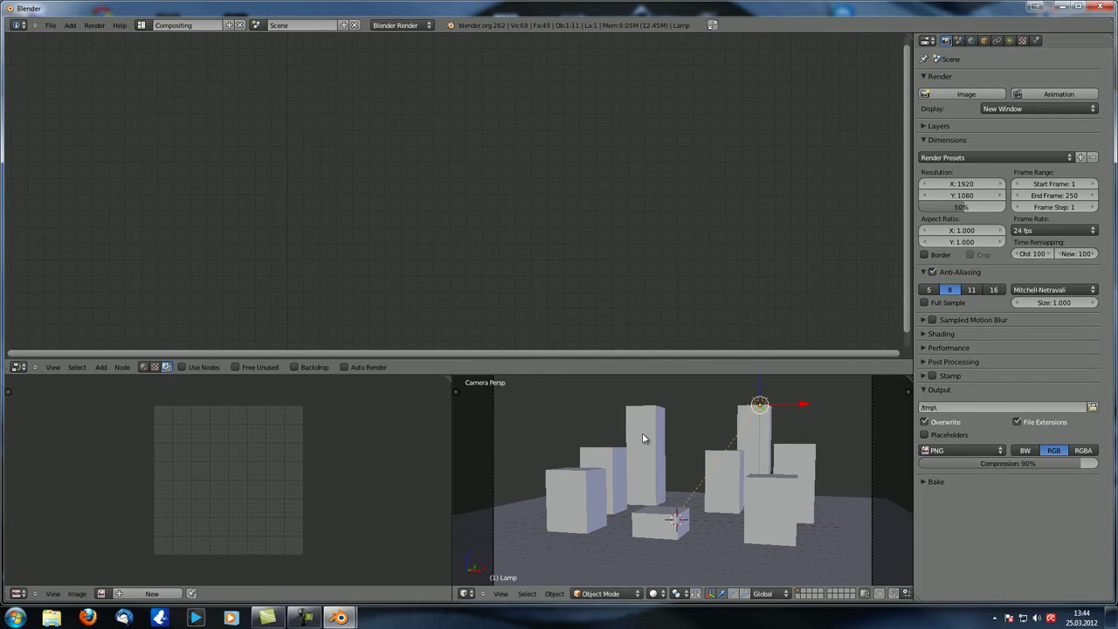
Turn the lower 3D View area into a UV/Image Editor.
left_click(465, 593)
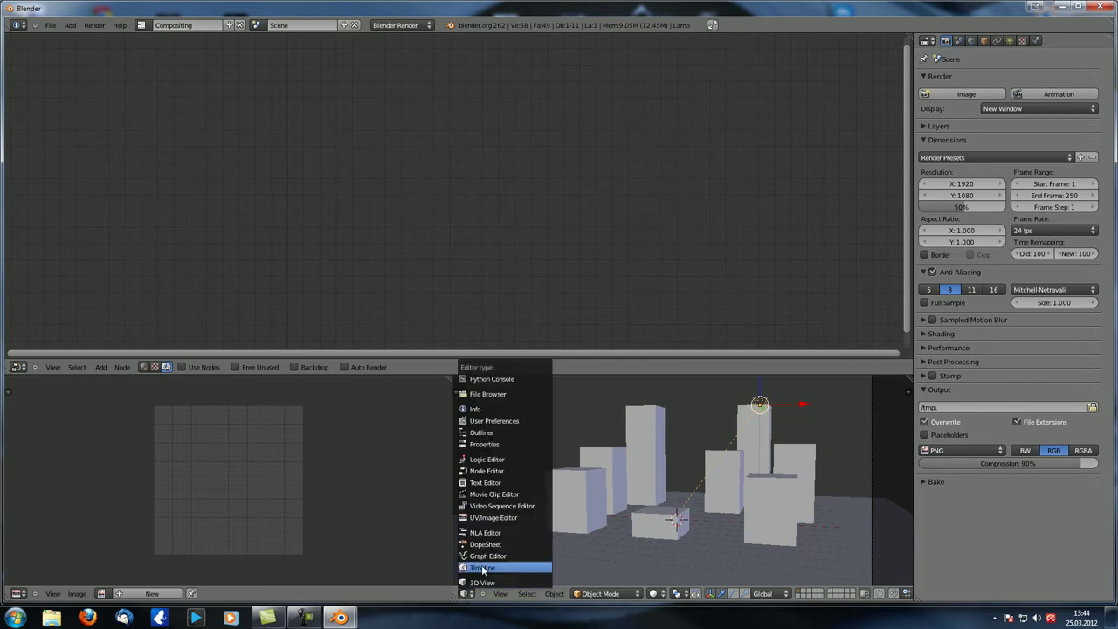
left_click(492, 520)
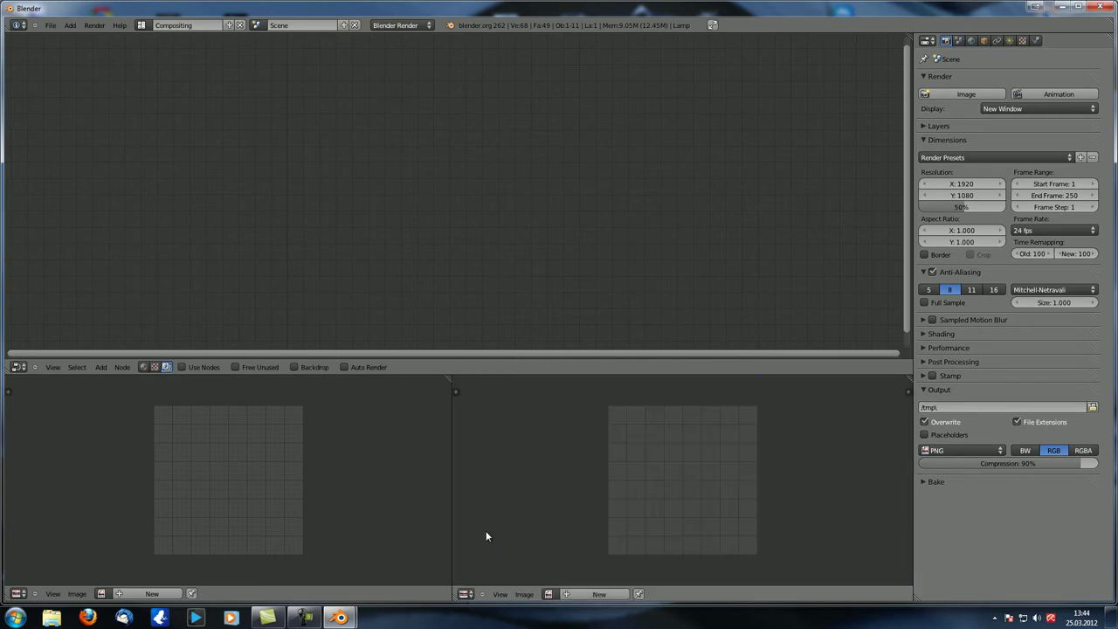
middle_click_drag(288, 281, 275, 271)
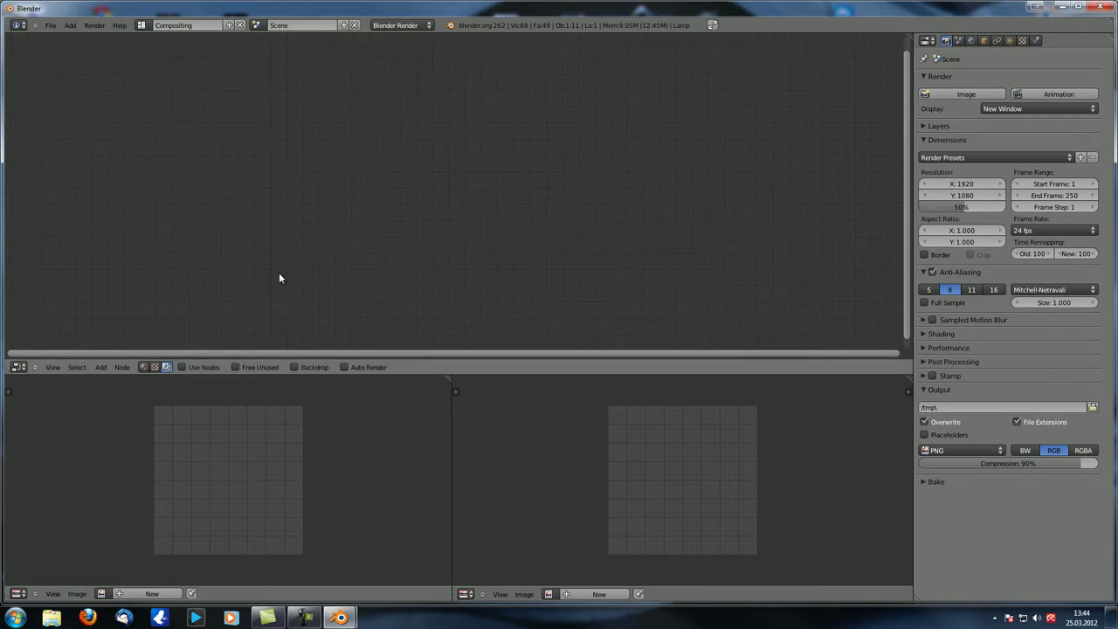
Set the node editor to the compositing node tree and enable Use Nodes.
left_click(19, 368)
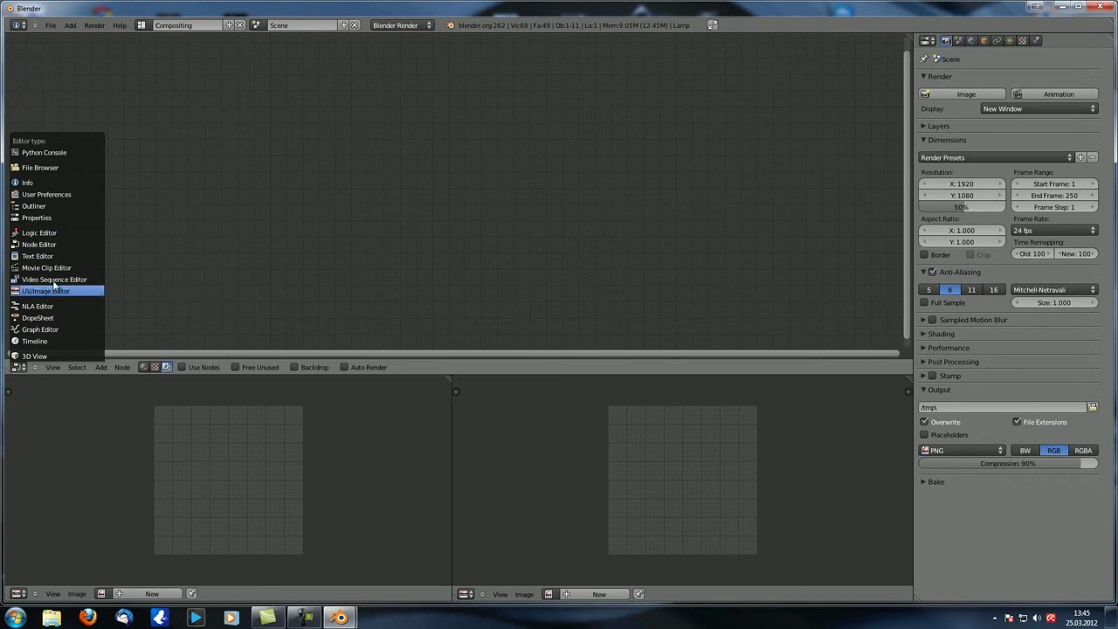
left_click(63, 251)
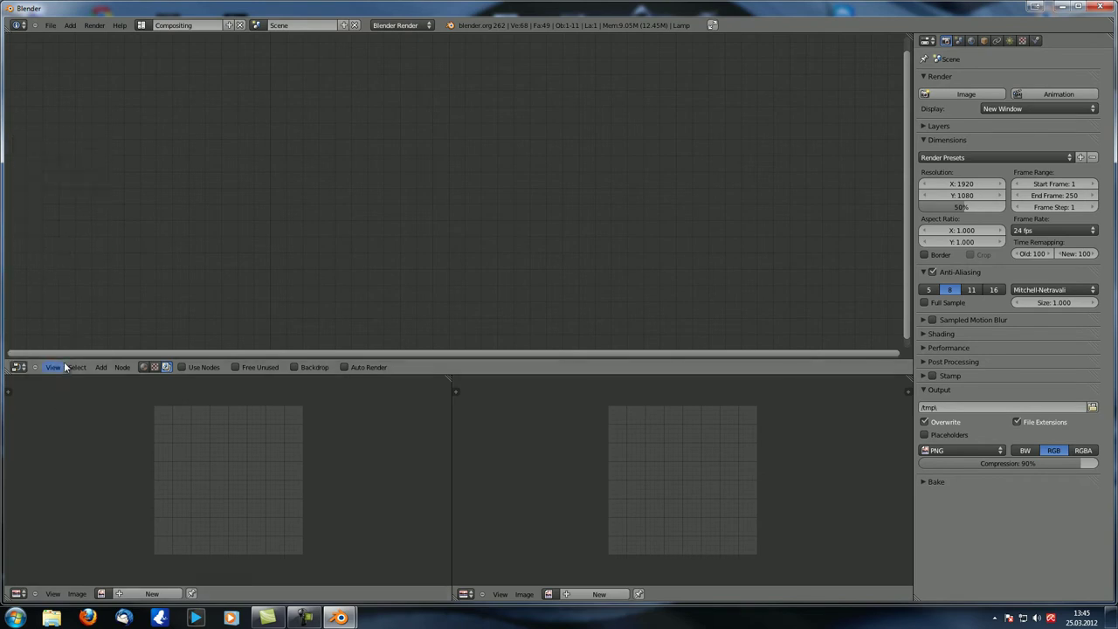
left_click(145, 368)
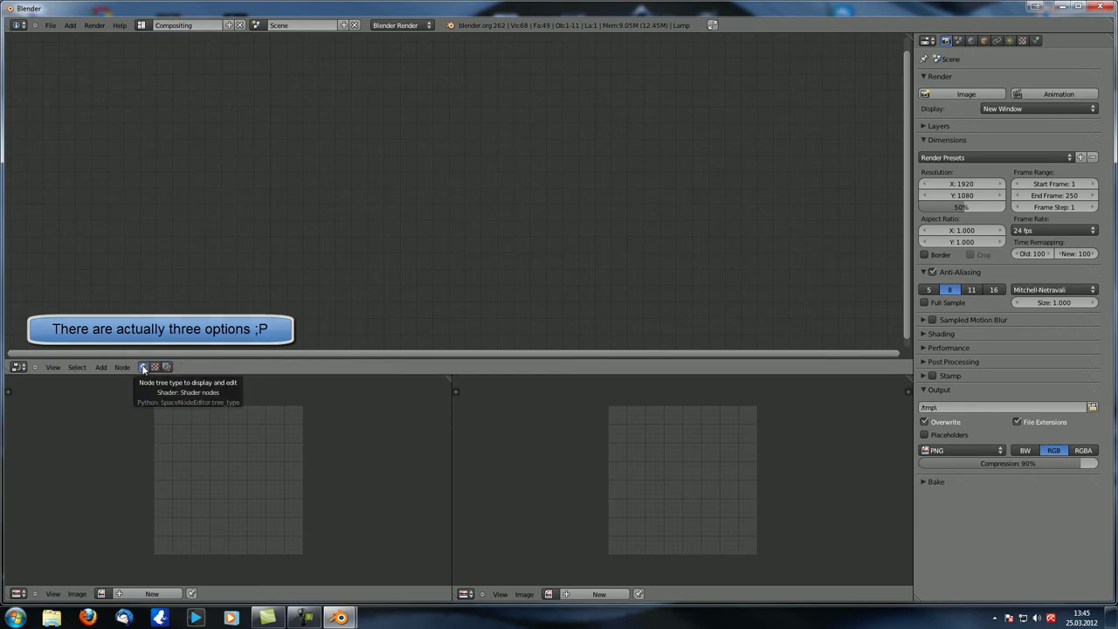
left_click(154, 367)
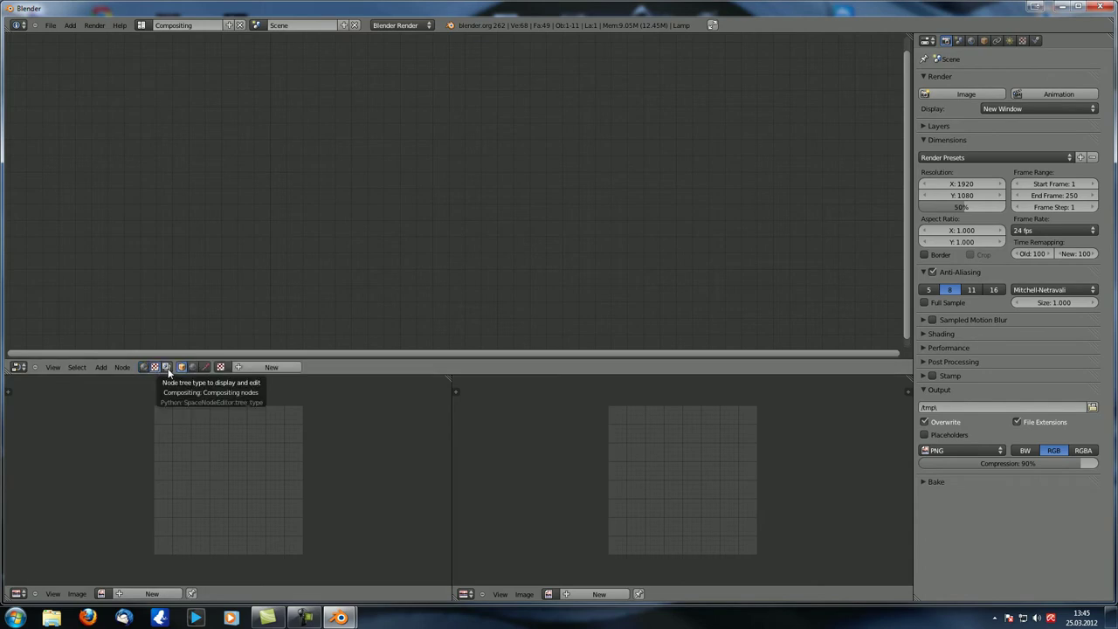
left_click(167, 368)
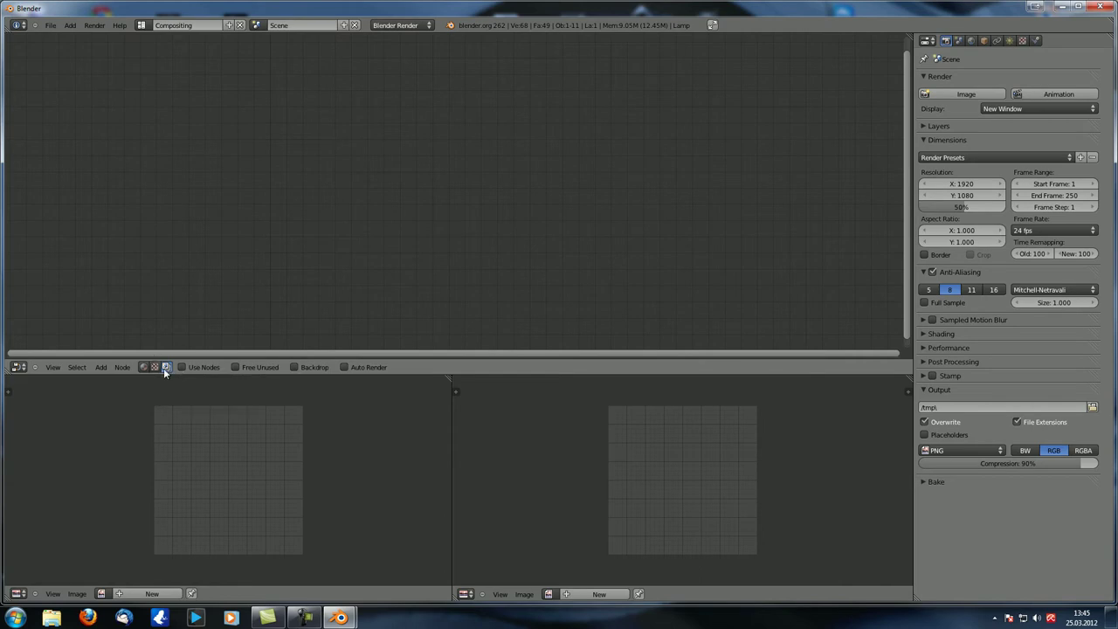
left_click(183, 368)
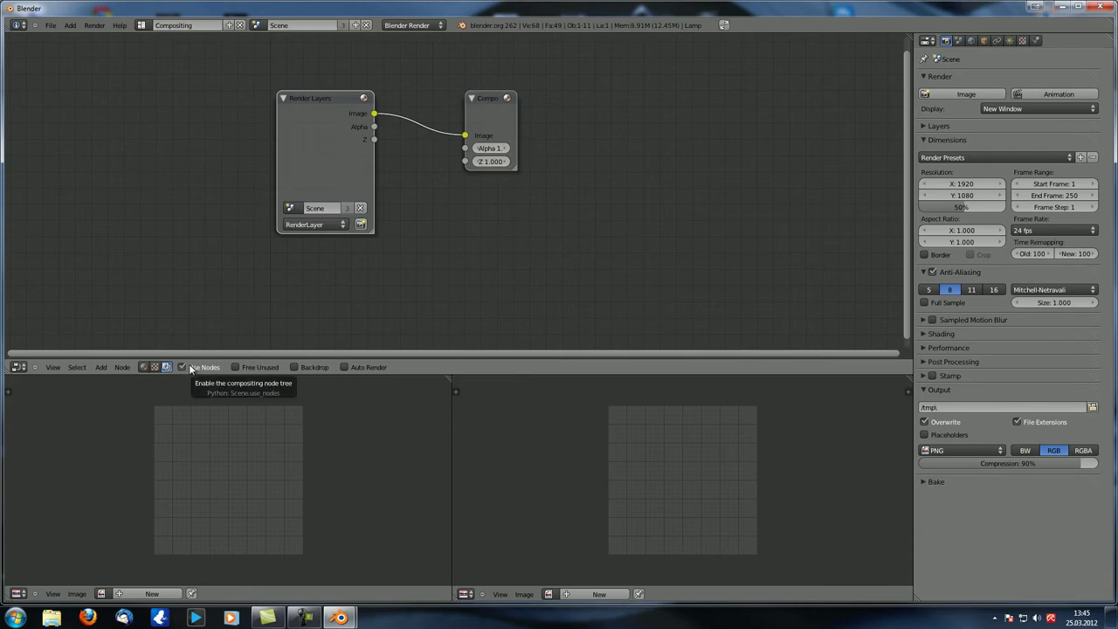
Enable the Backdrop behind the compositing nodes and pan the node view.
left_click(296, 367)
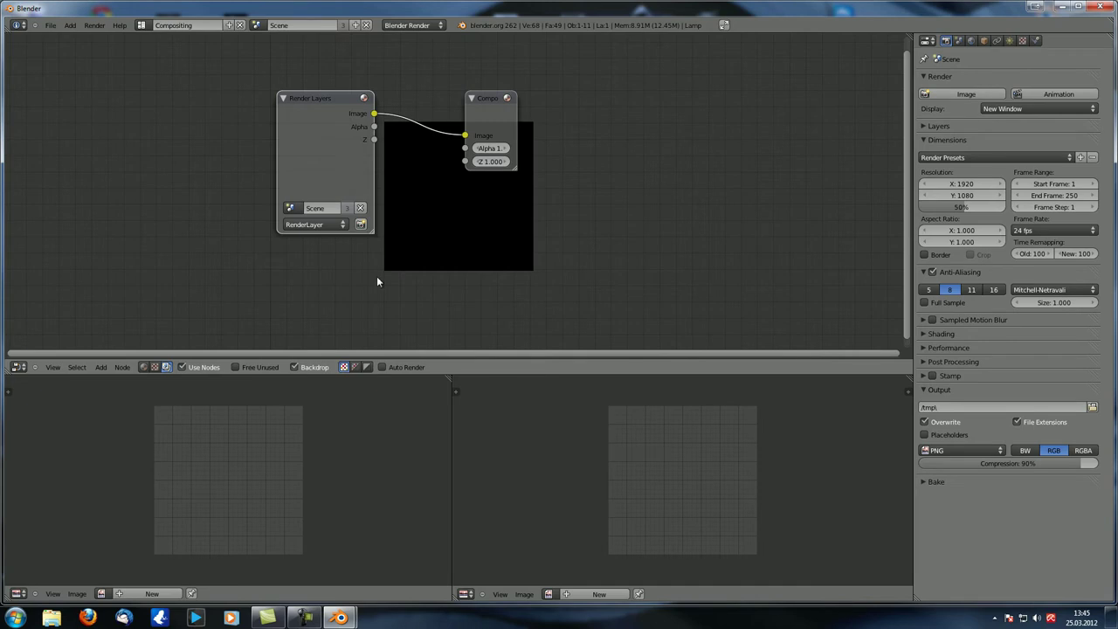
middle_click_drag(435, 214, 393, 141)
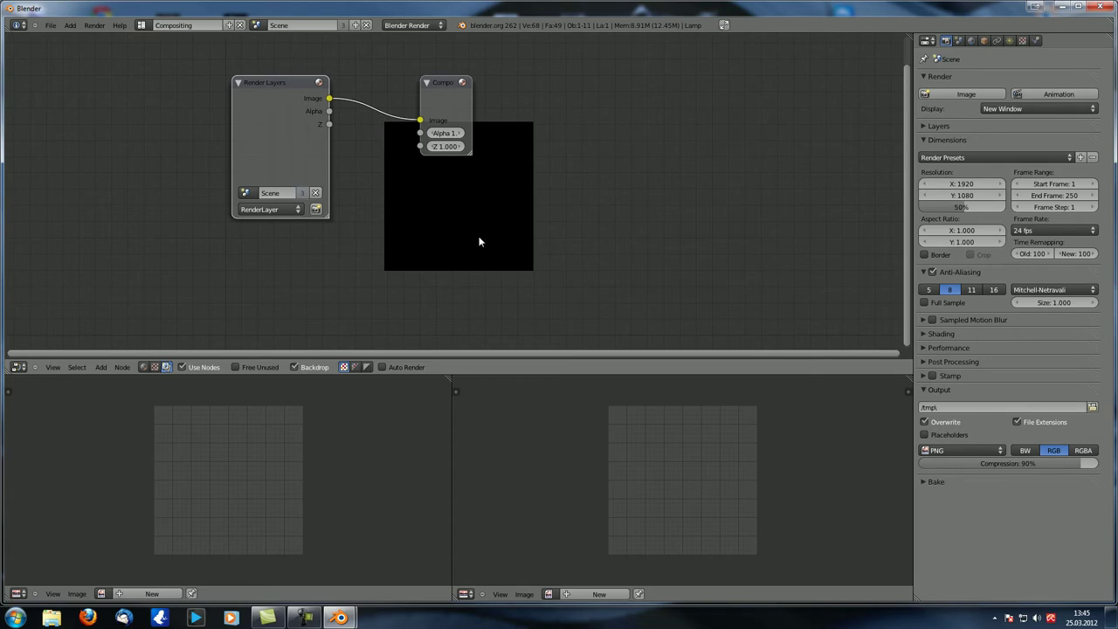
middle_click_drag(370, 252, 397, 290)
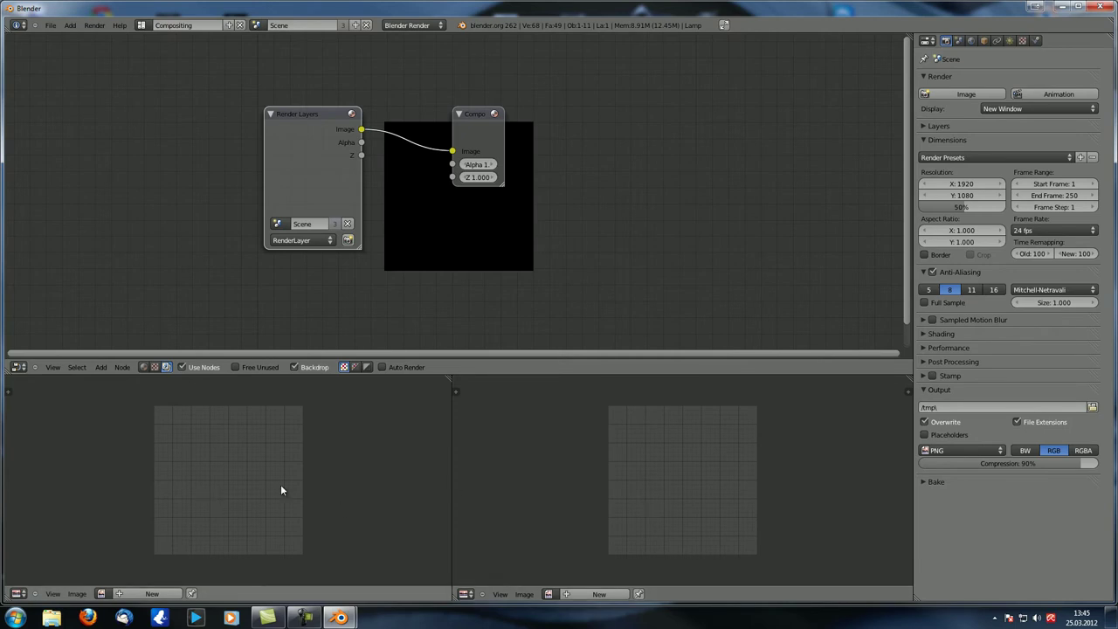
Show Render Result in the left image editor and Viewer Node in the right one.
left_click(101, 593)
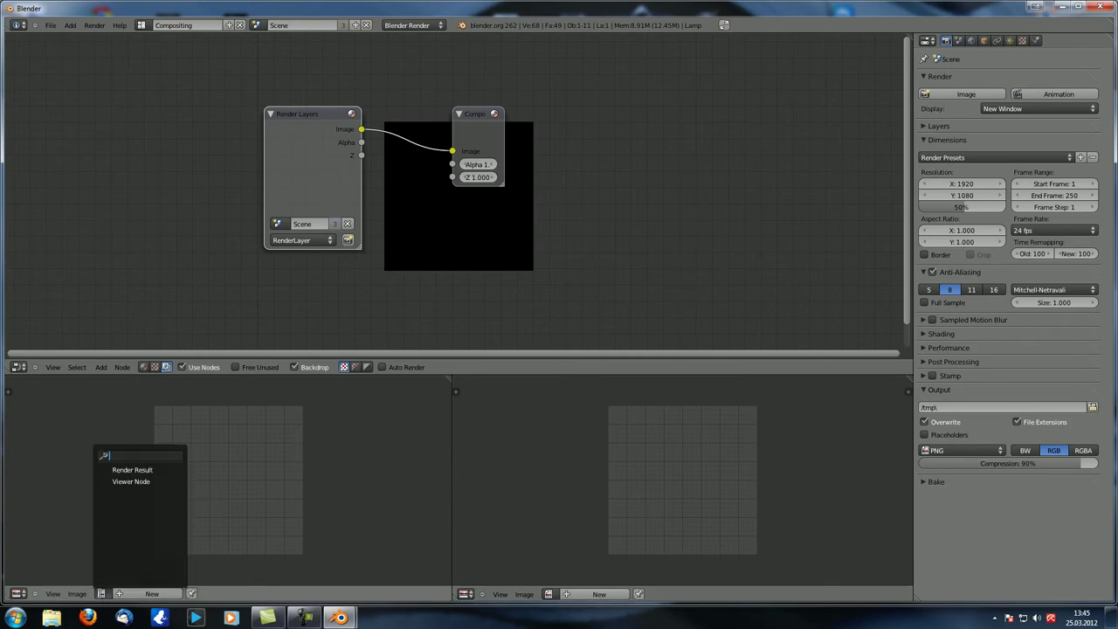
left_click(145, 470)
scroll(176, 476, "down", 2)
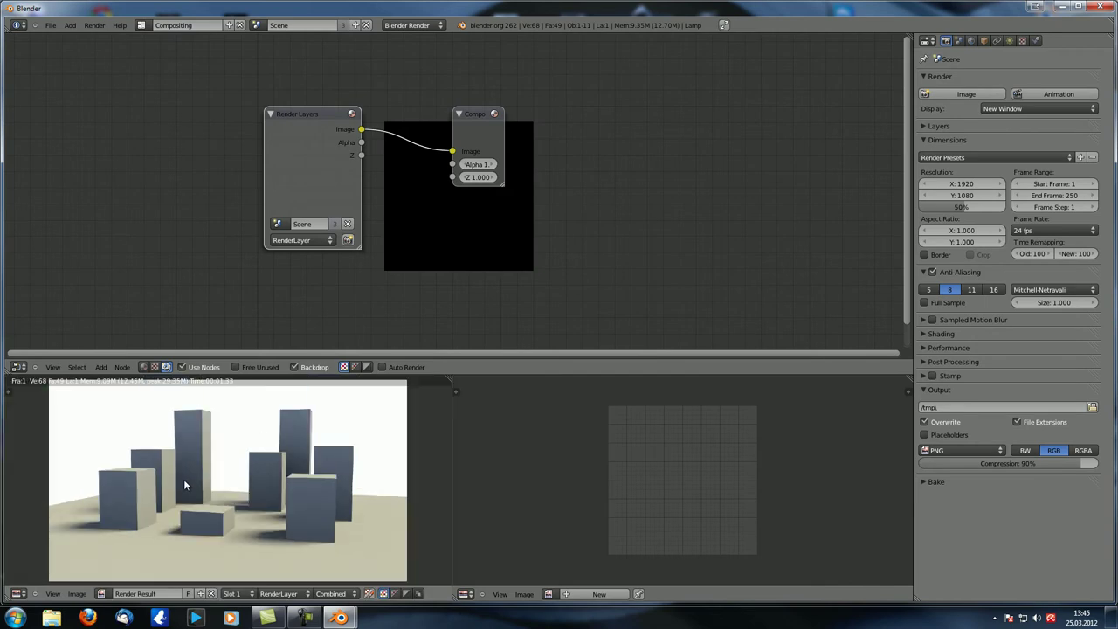
left_click(549, 594)
left_click(580, 482)
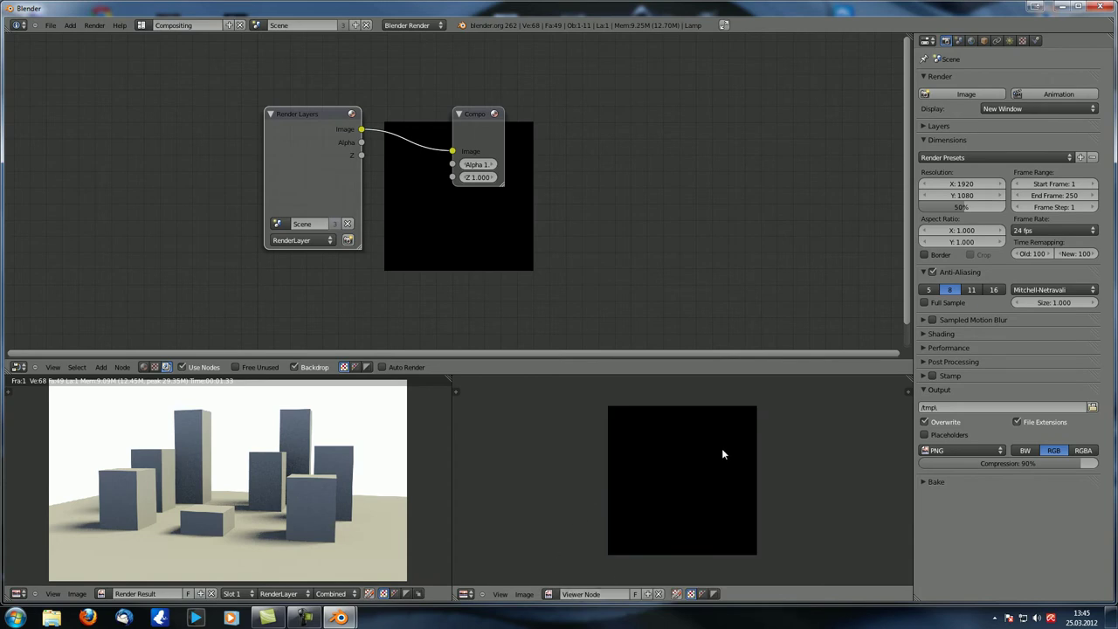
middle_click_drag(445, 263, 436, 207)
Add a Viewer node and connect the Render Layers image to it.
key("shift+a")
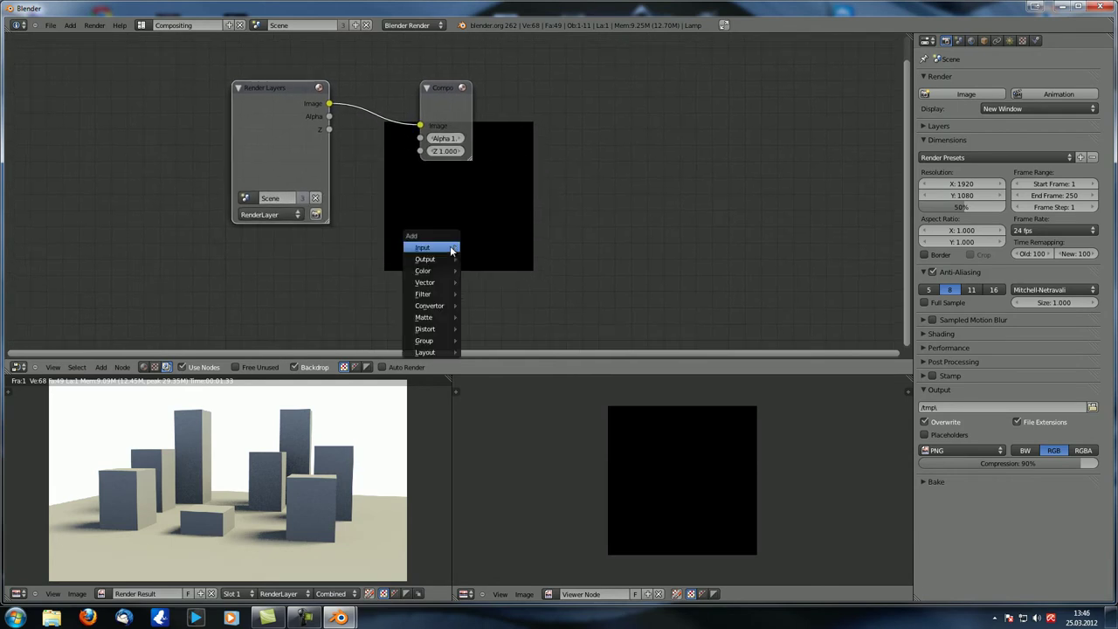
mouse_move(452, 251)
mouse_move(418, 261)
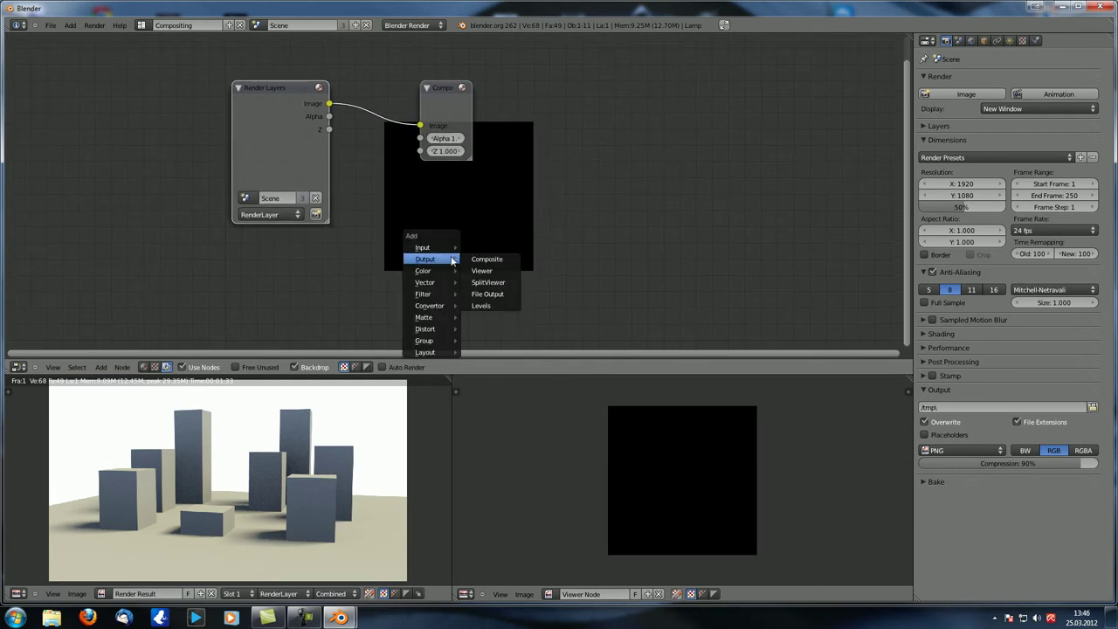
left_click(489, 271)
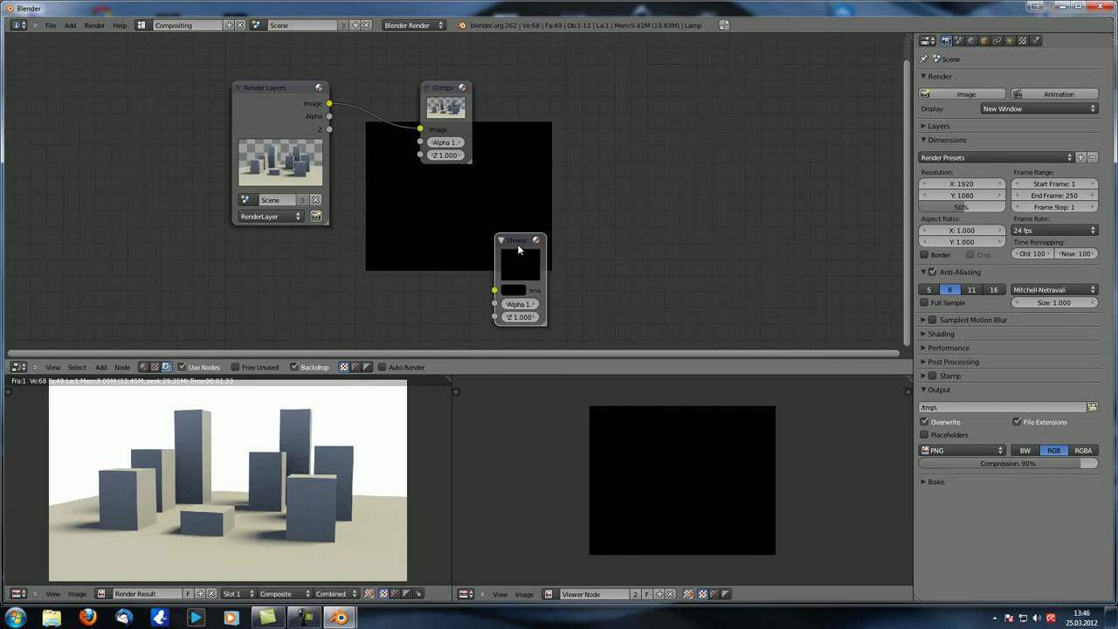
left_click_drag(517, 247, 452, 195)
left_click_drag(441, 88, 495, 57)
left_click_drag(468, 190, 517, 170)
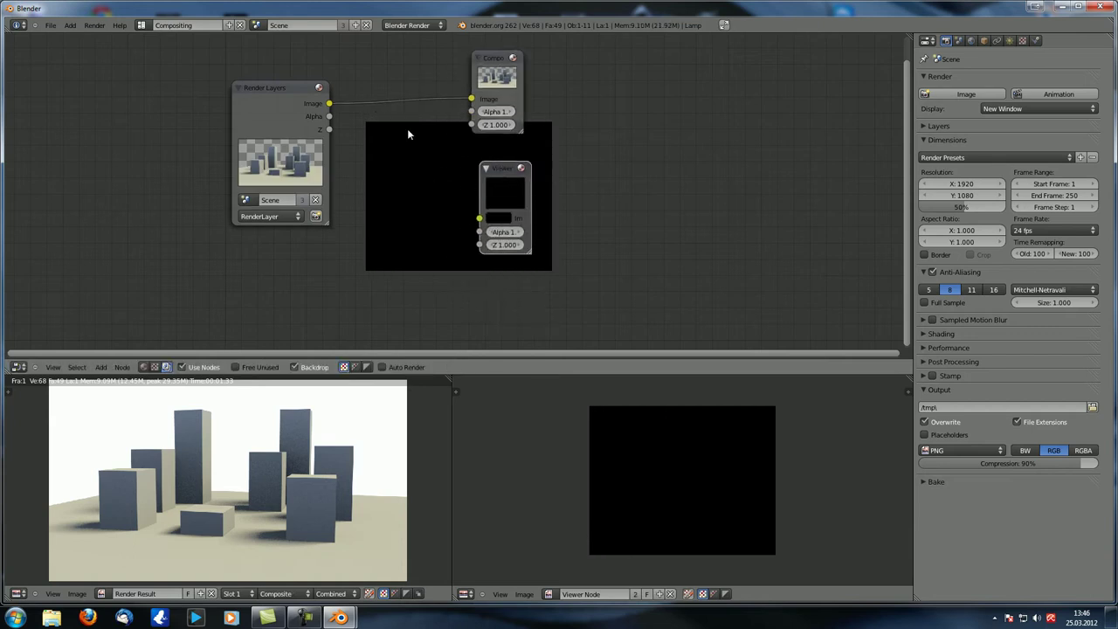
left_click_drag(268, 98, 182, 97)
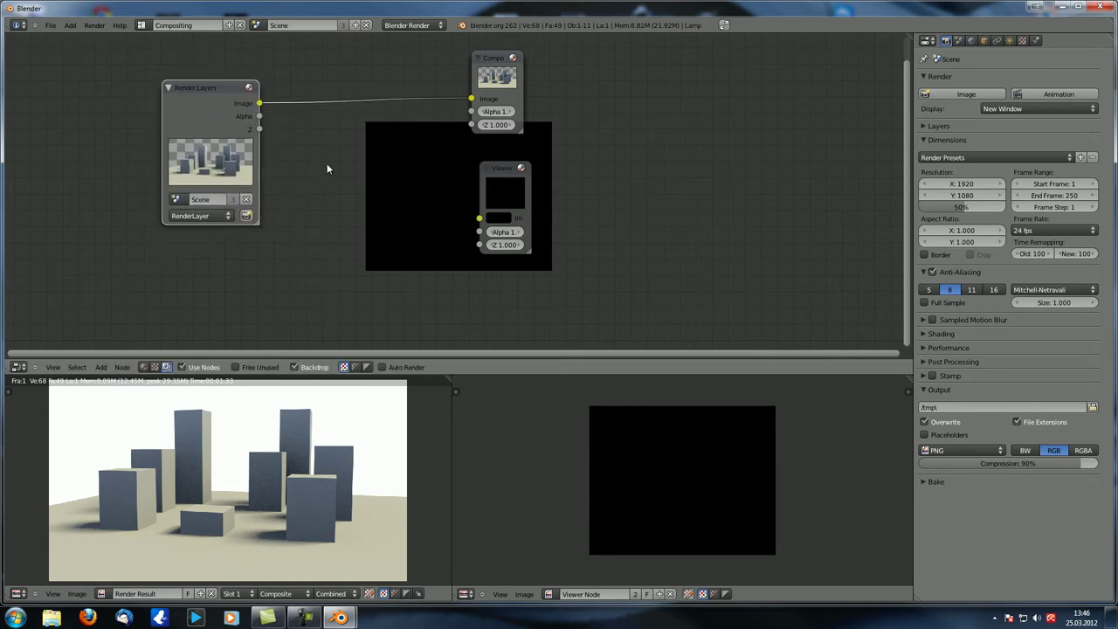
left_click(199, 98, "ctrl+shift")
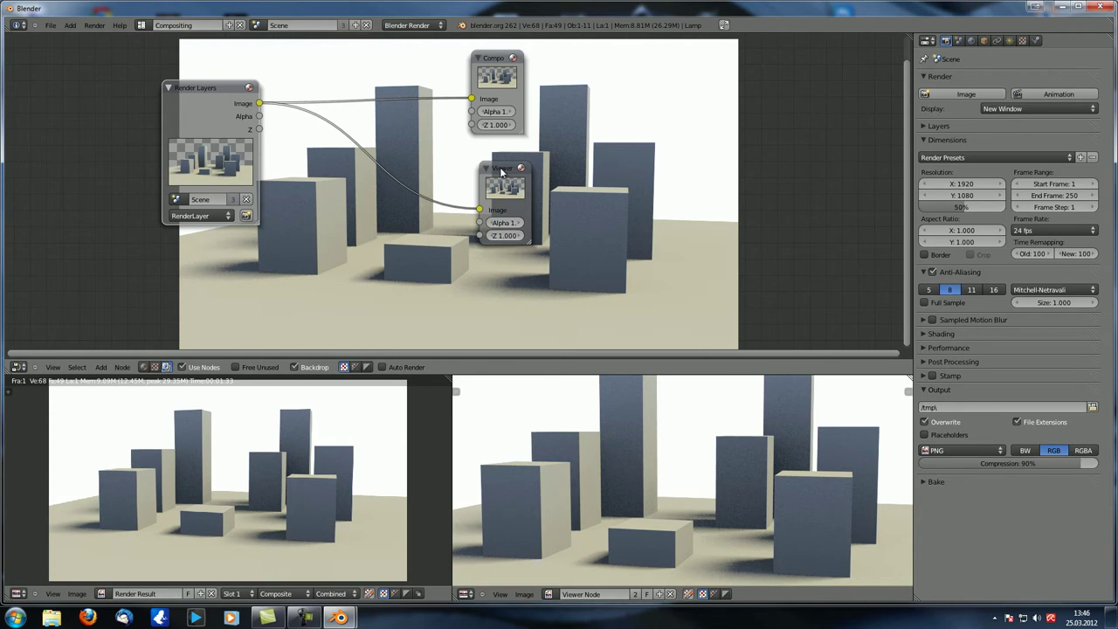
Spread the Composite, Viewer and Render Layers nodes apart and bring up the Add menu's Color list.
left_click_drag(497, 171, 638, 178)
left_click_drag(494, 58, 658, 65)
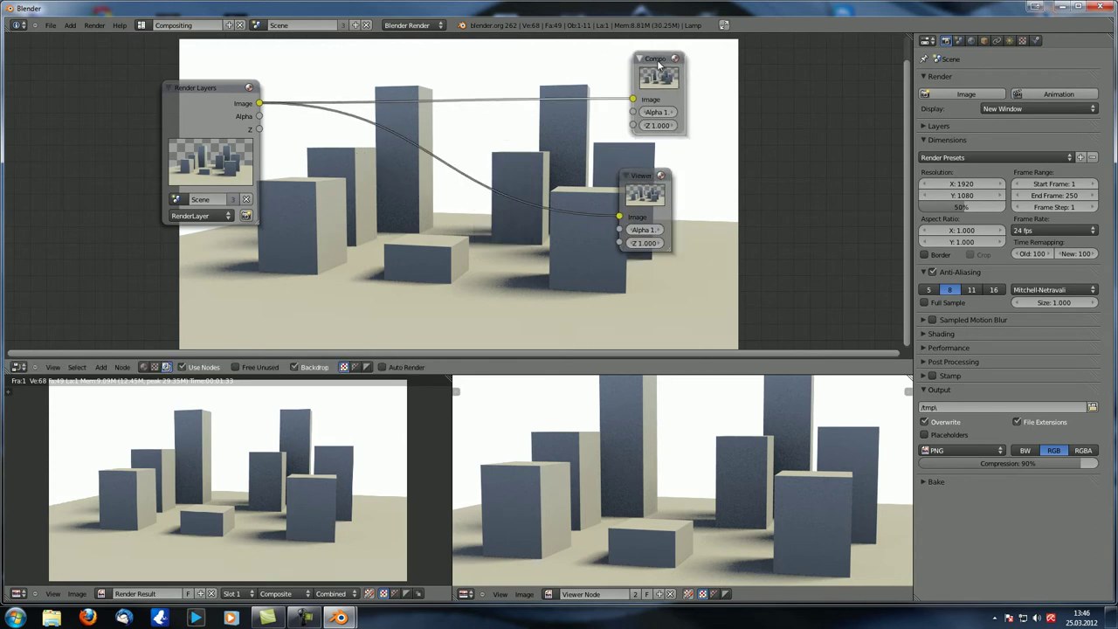
left_click_drag(639, 190, 678, 197)
left_click_drag(195, 99, 172, 103)
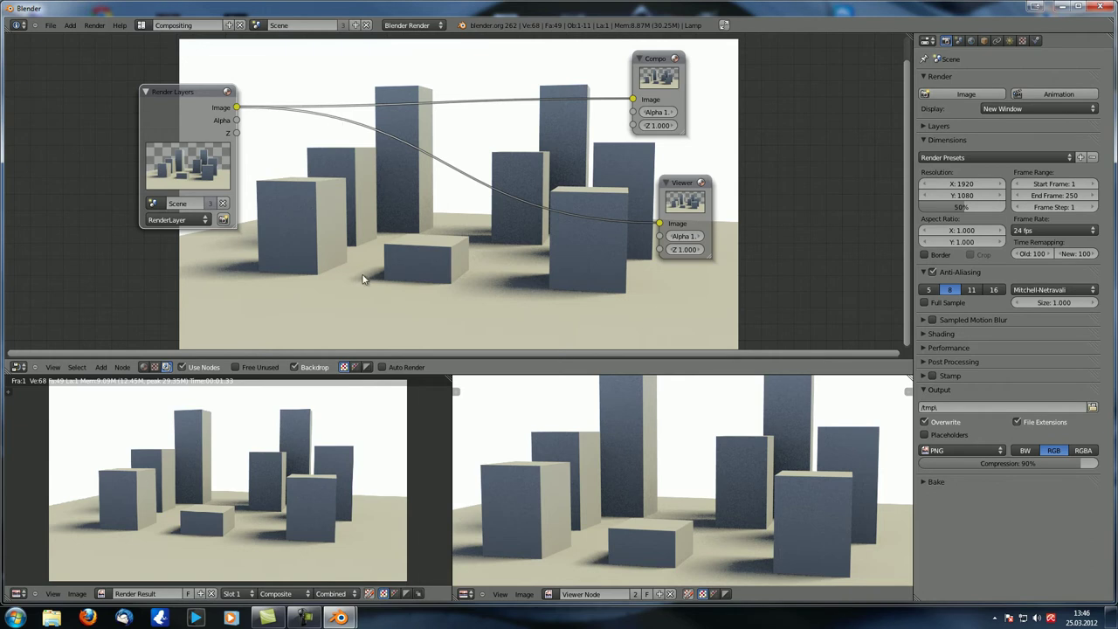
left_click_drag(168, 94, 127, 90)
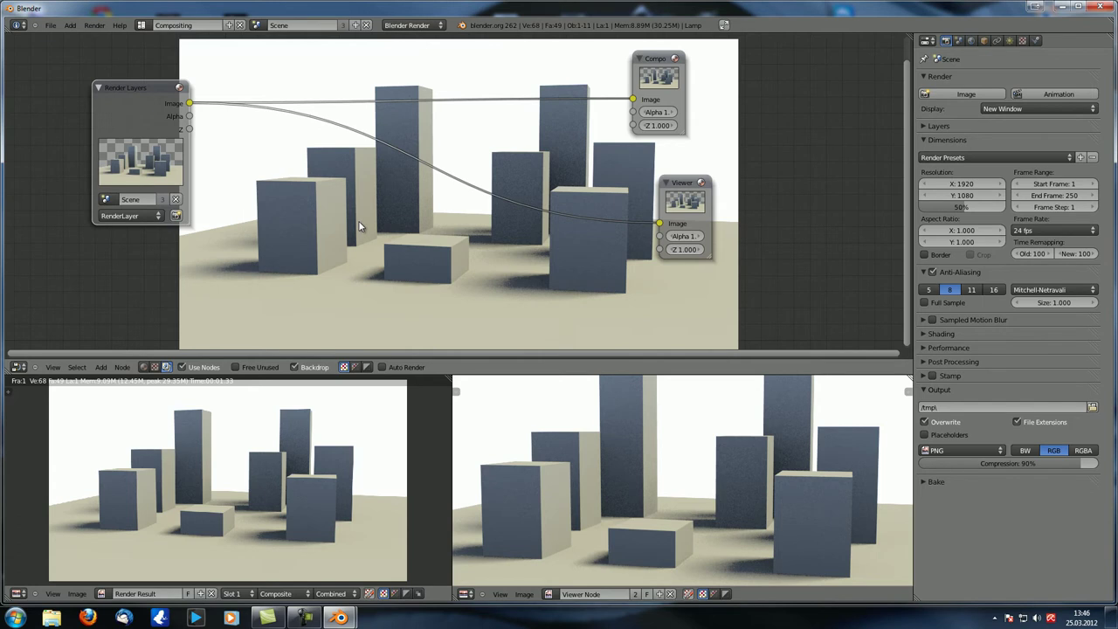
key("shift+a")
mouse_move(343, 233)
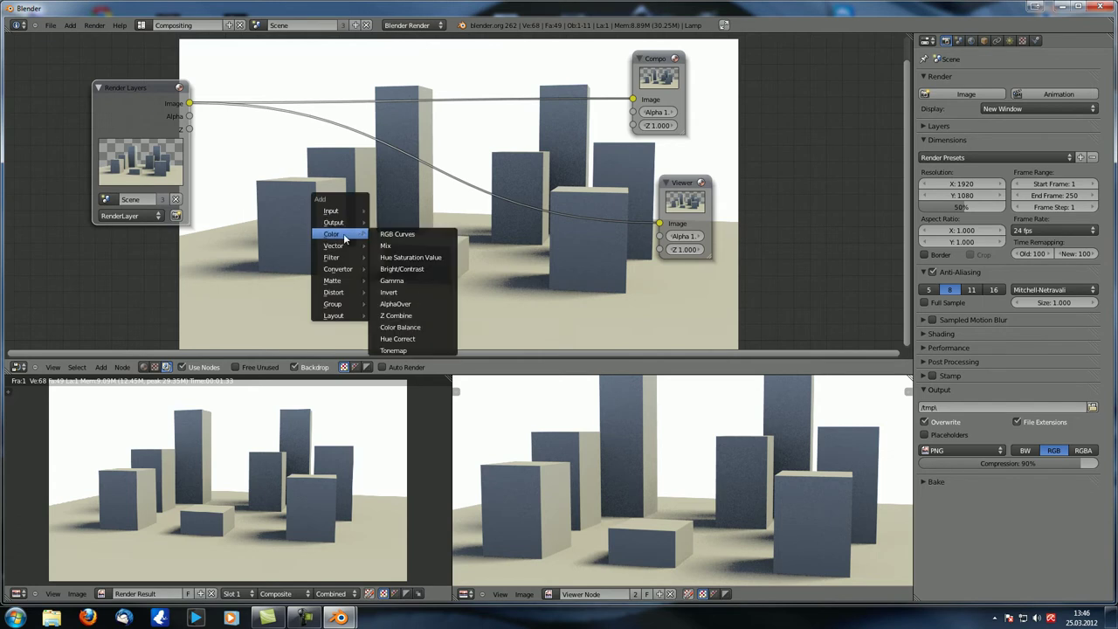
Insert a Color Balance node into the Viewer link and drag its output toward Composite.
left_click(423, 327)
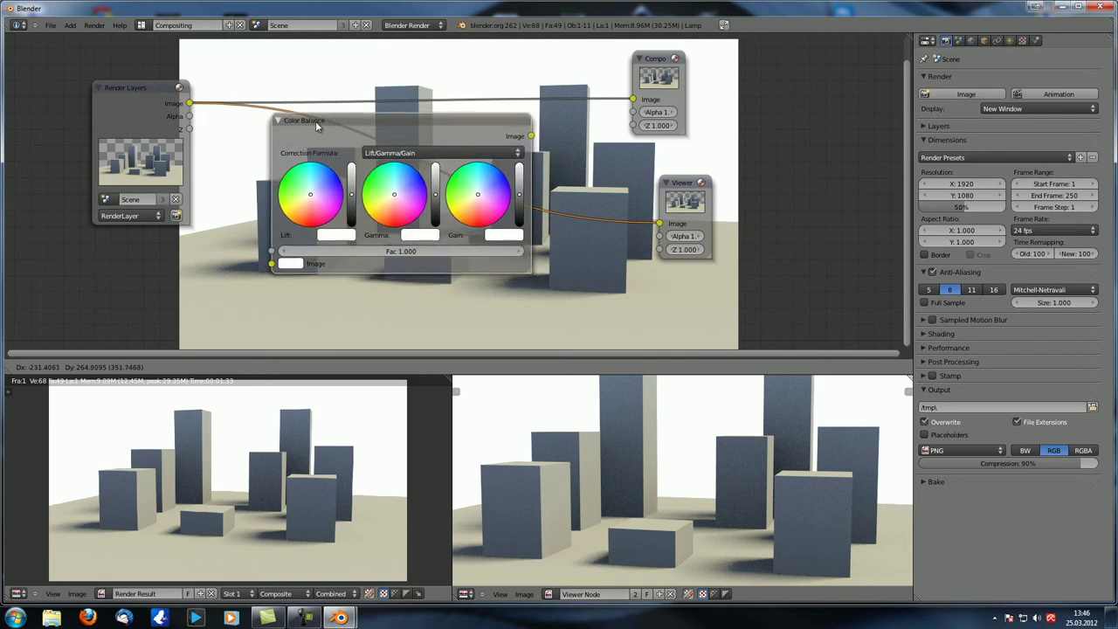
left_click(321, 125)
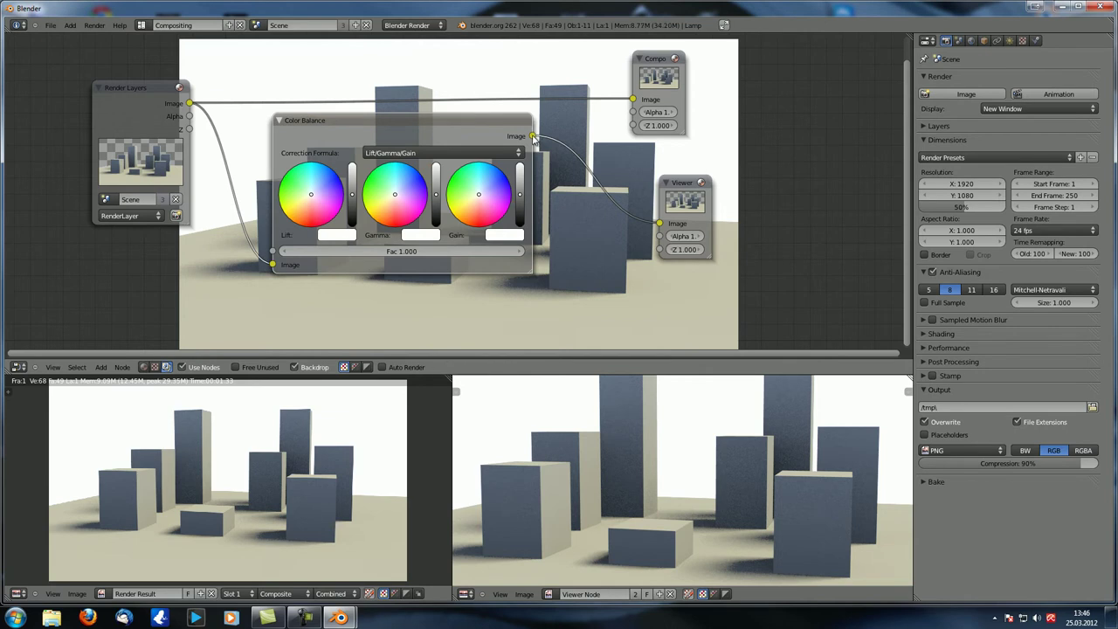
left_click_drag(535, 138, 637, 100)
Connect the Color Balance output to the Composite node and reposition the Color Balance node.
left_click_drag(651, 58, 682, 55)
left_click_drag(400, 129, 422, 108)
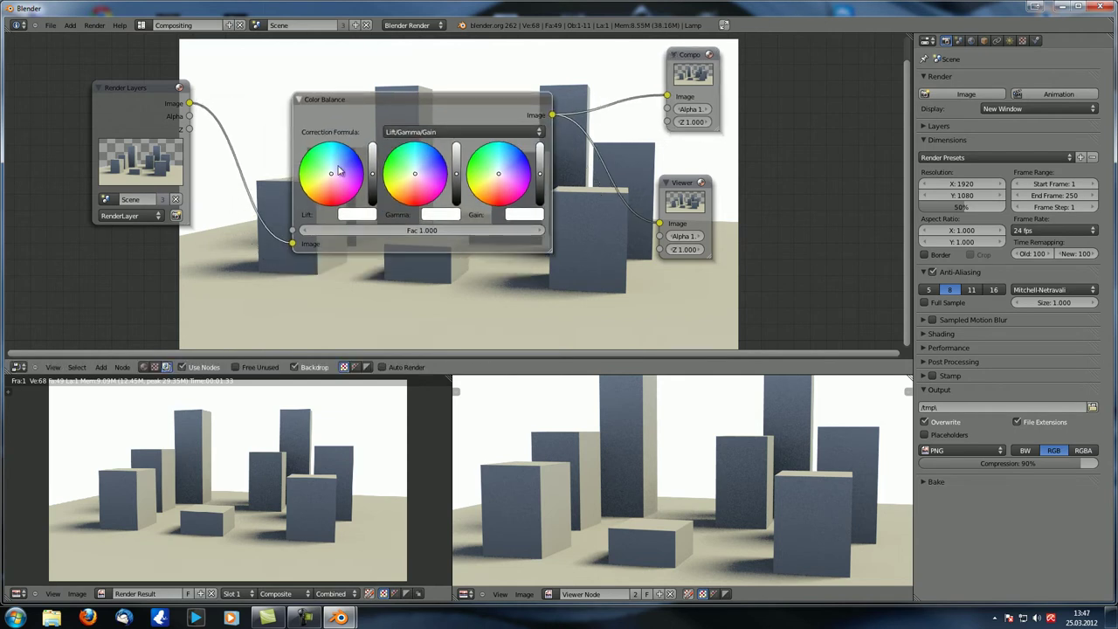
mouse_move(353, 102)
left_mouse_down()
mouse_move(312, 96)
mouse_move(331, 101)
left_mouse_up()
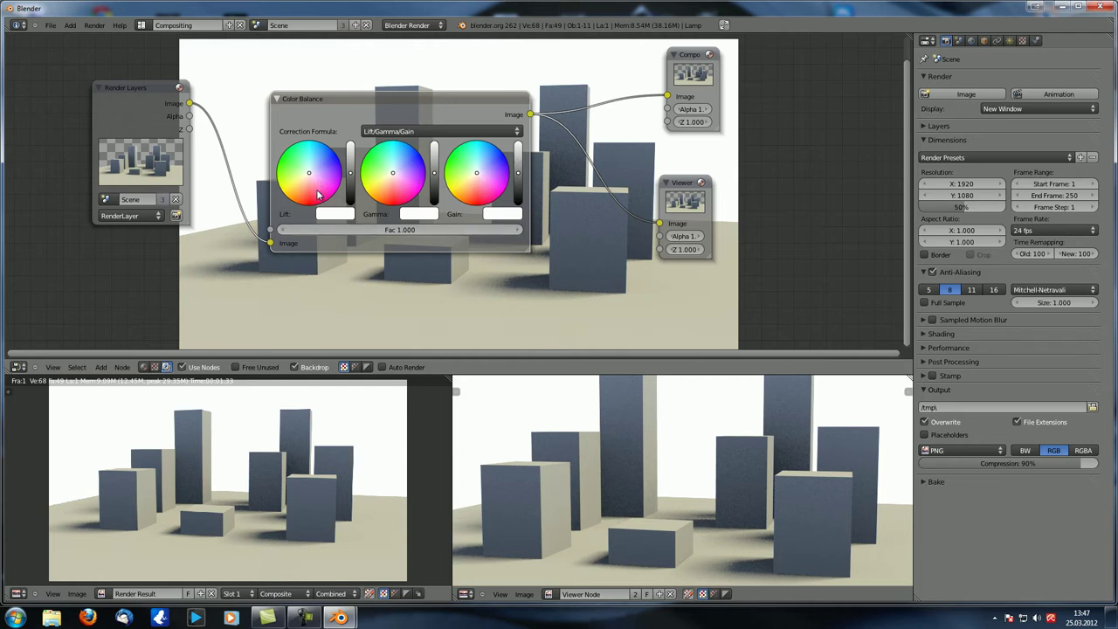
Tint Color Balance Lift light blue, Gamma pink and Gain light green.
left_click_drag(310, 177, 329, 158)
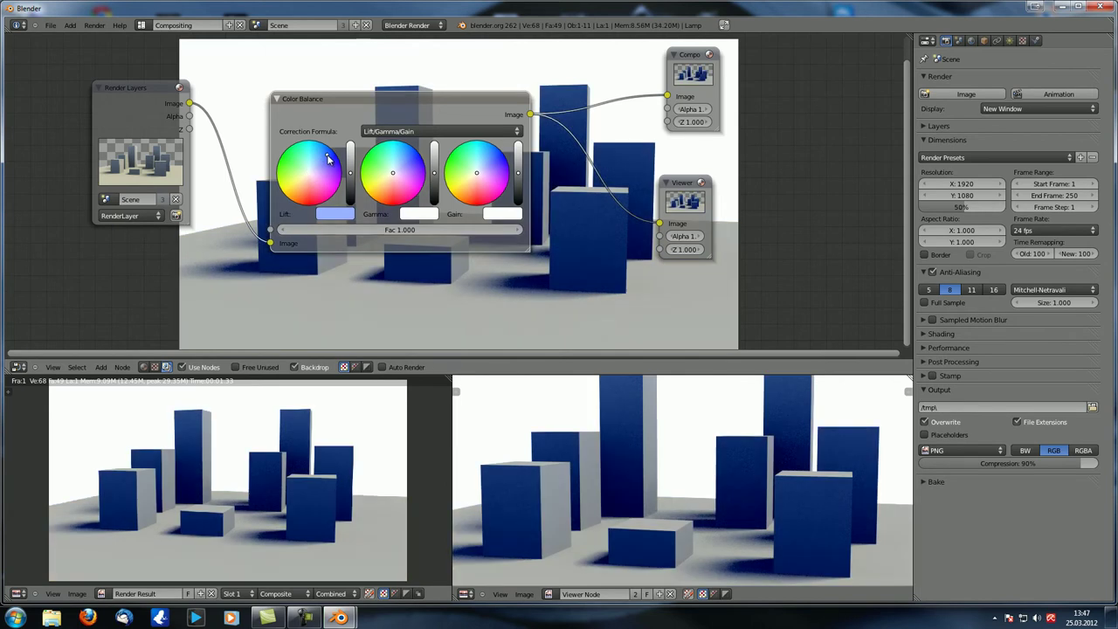
left_click(390, 185)
left_click_drag(390, 191, 390, 201)
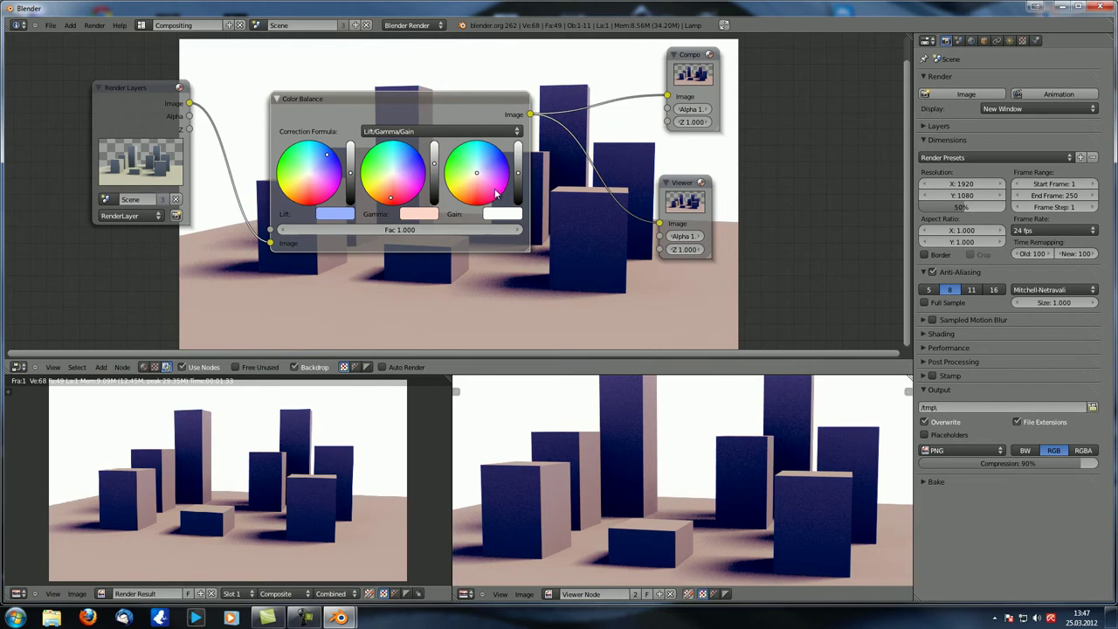
left_click_drag(476, 173, 456, 168)
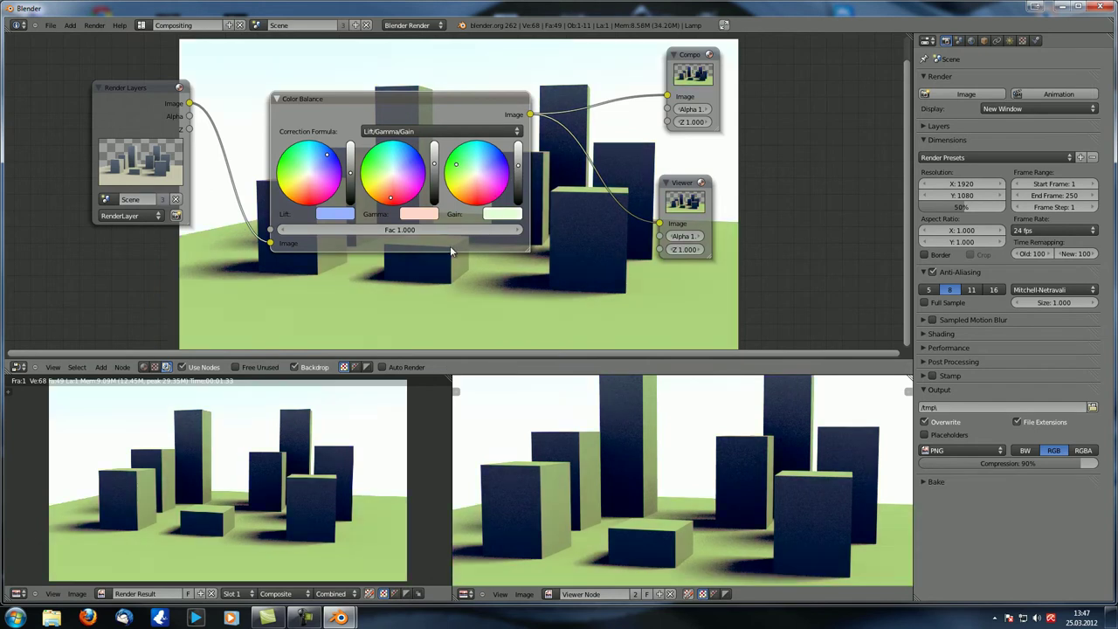
middle_click_drag(483, 266, 568, 306)
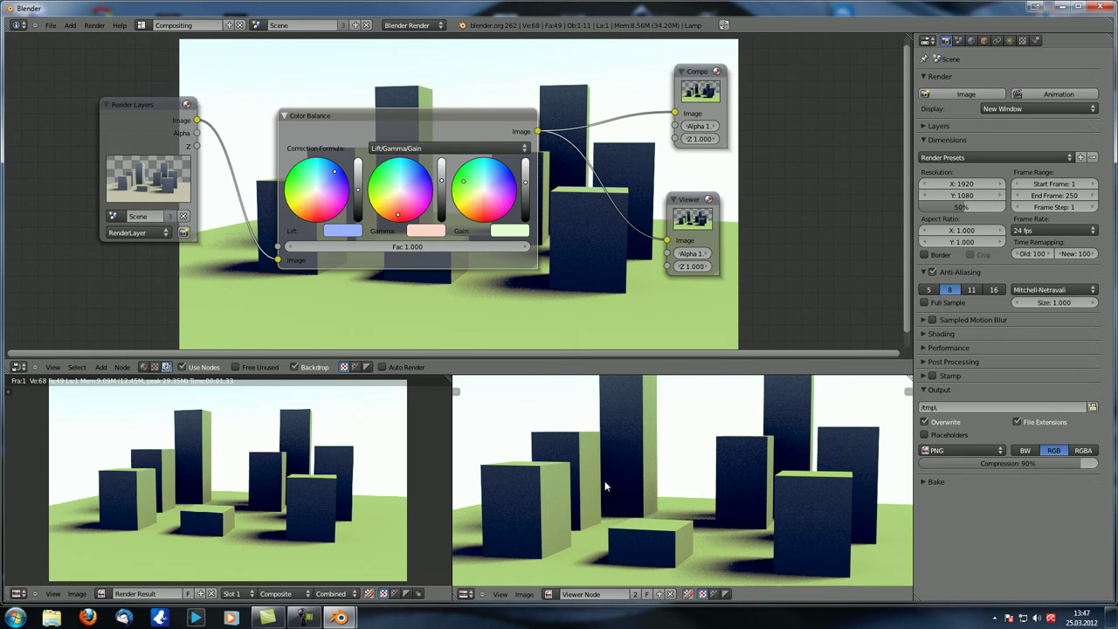
scroll(652, 490, "down", 3)
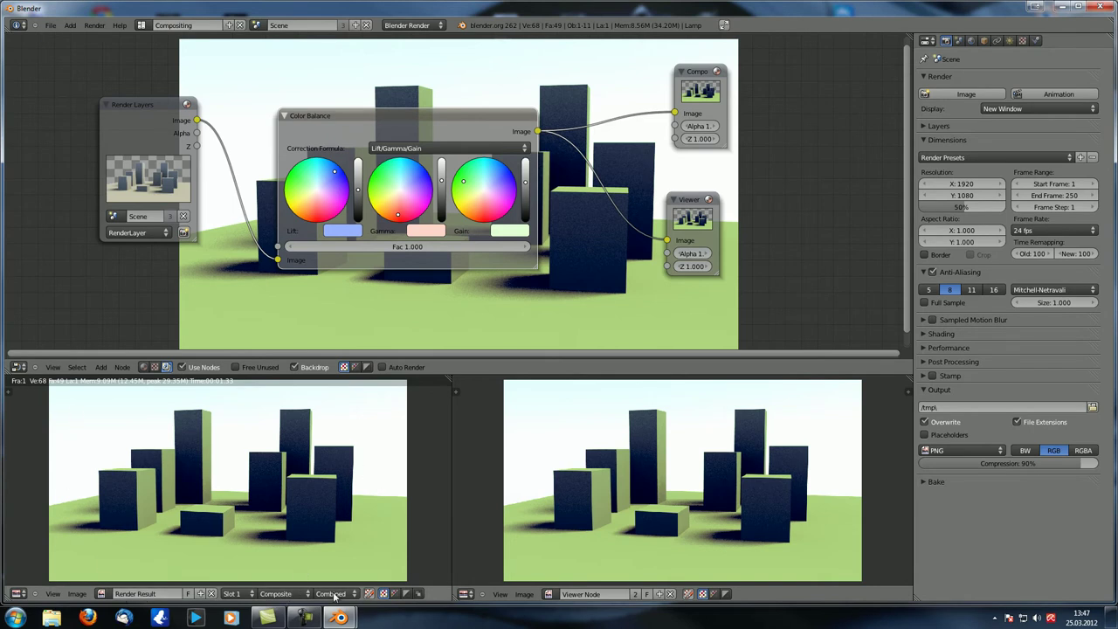
Show the uncorrected RenderLayer in the Render Result and nudge the nodes into place.
left_click(287, 594)
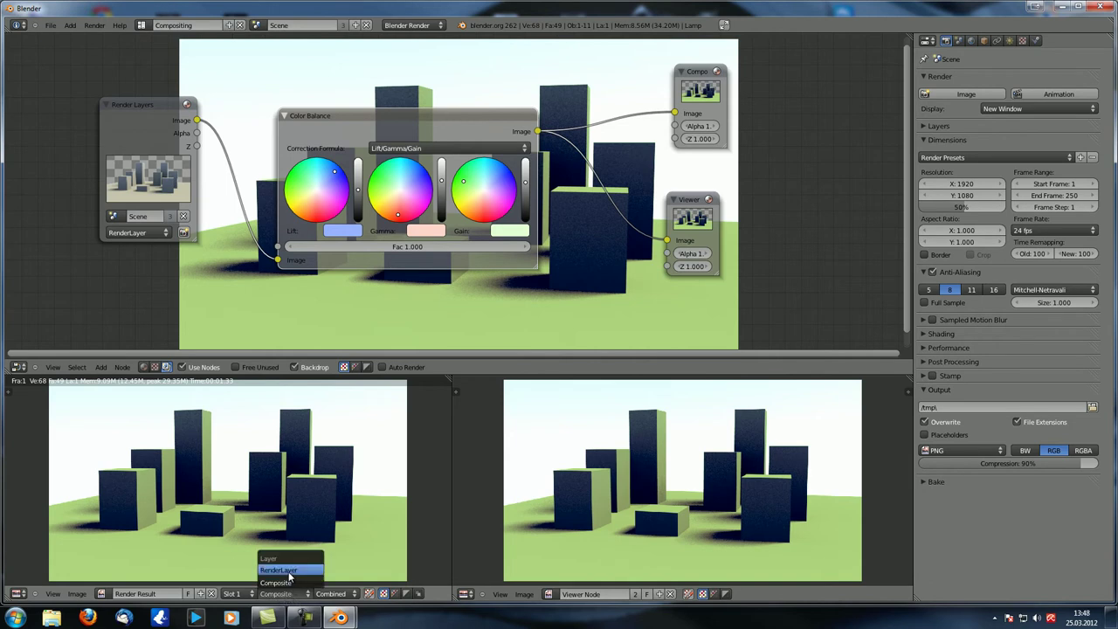
left_click(288, 572)
left_click_drag(143, 116, 121, 123)
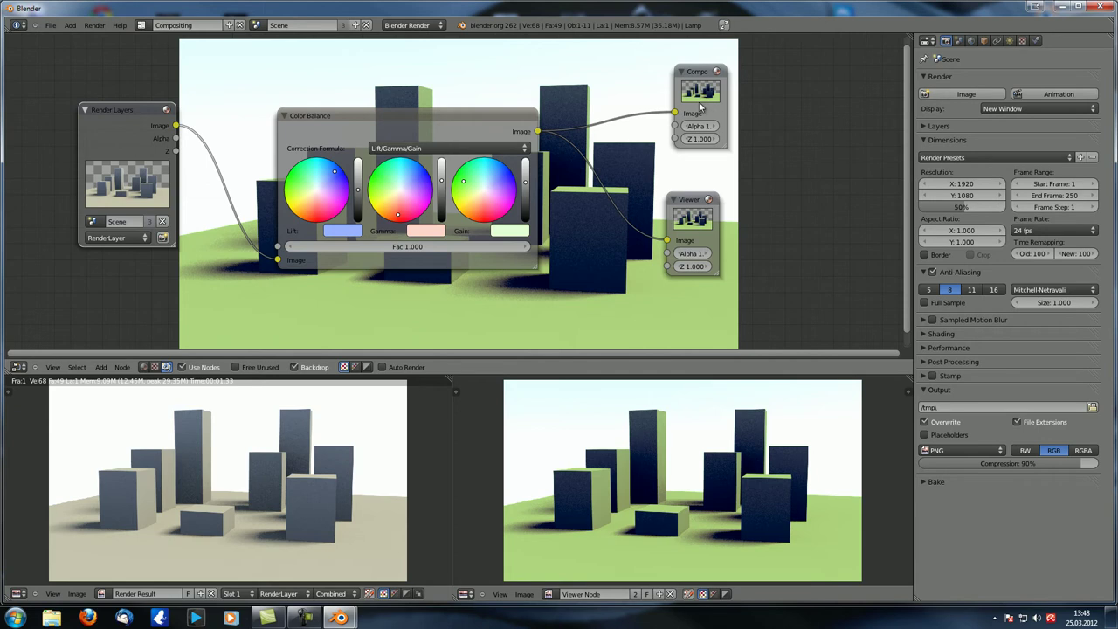
left_click_drag(686, 200, 697, 192)
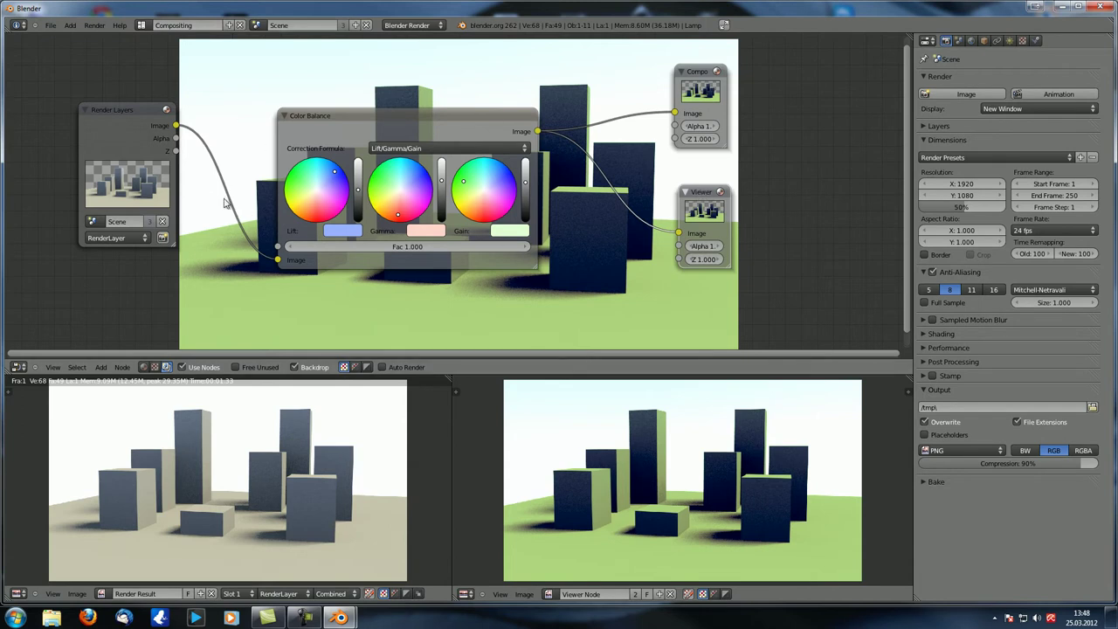
left_click_drag(698, 72, 711, 72)
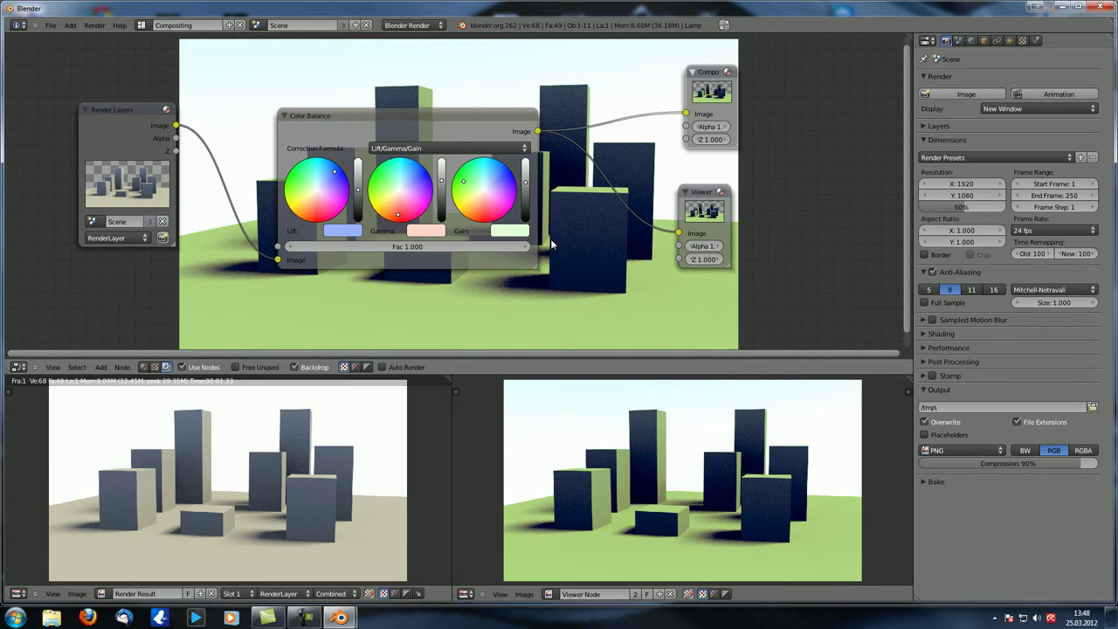
Reset Gamma near neutral, tint Gain pale blue and pull Lift back toward neutral.
left_click(398, 203)
left_click(493, 179)
left_click_drag(323, 186, 327, 179)
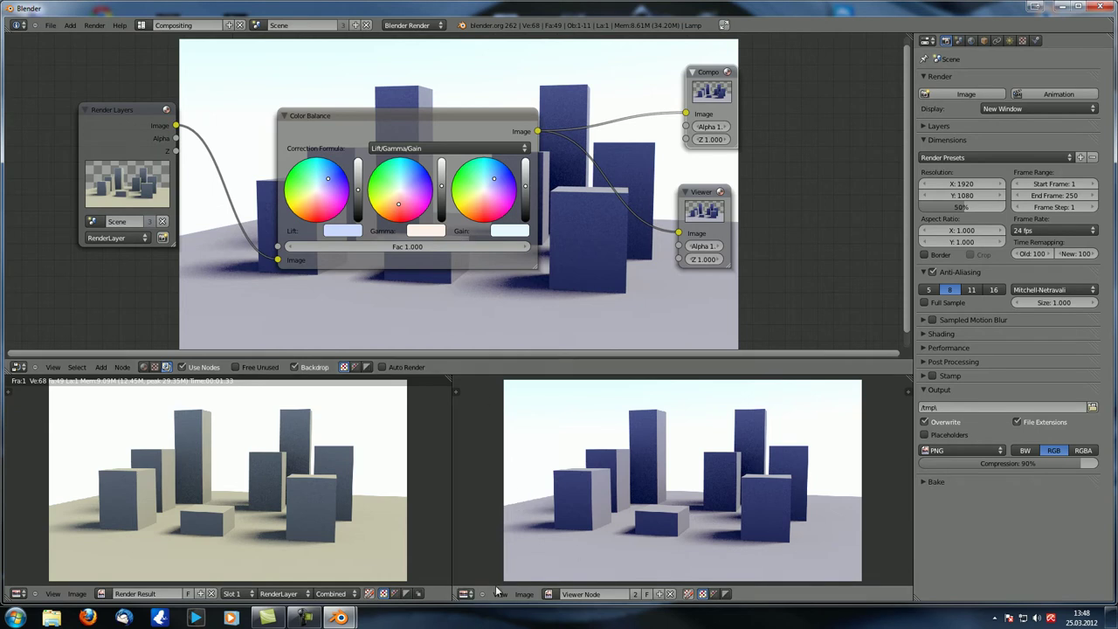
Switch the lower-right area to 3D View and back to the Viewer image, then select the Color Balance node.
left_click(466, 594)
left_click(493, 580)
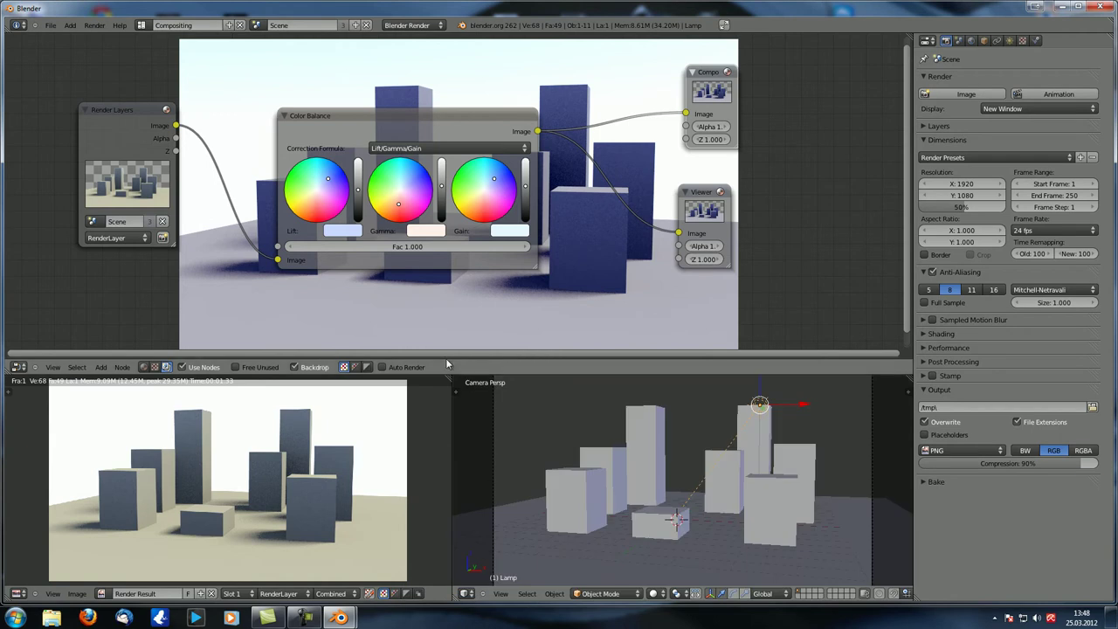
left_click(466, 594)
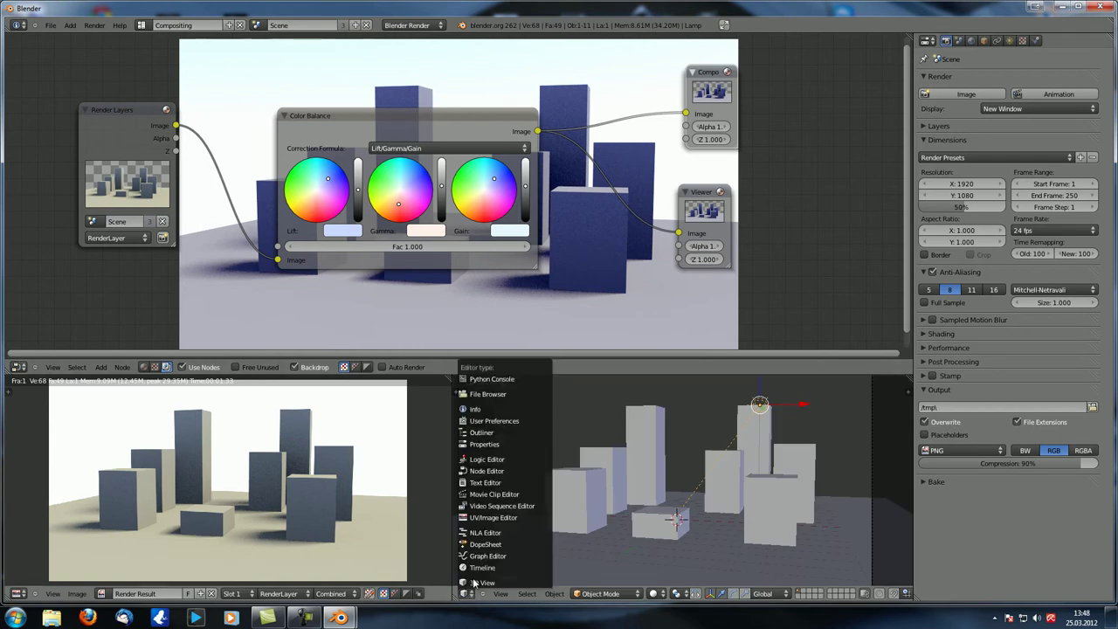
left_click(485, 522)
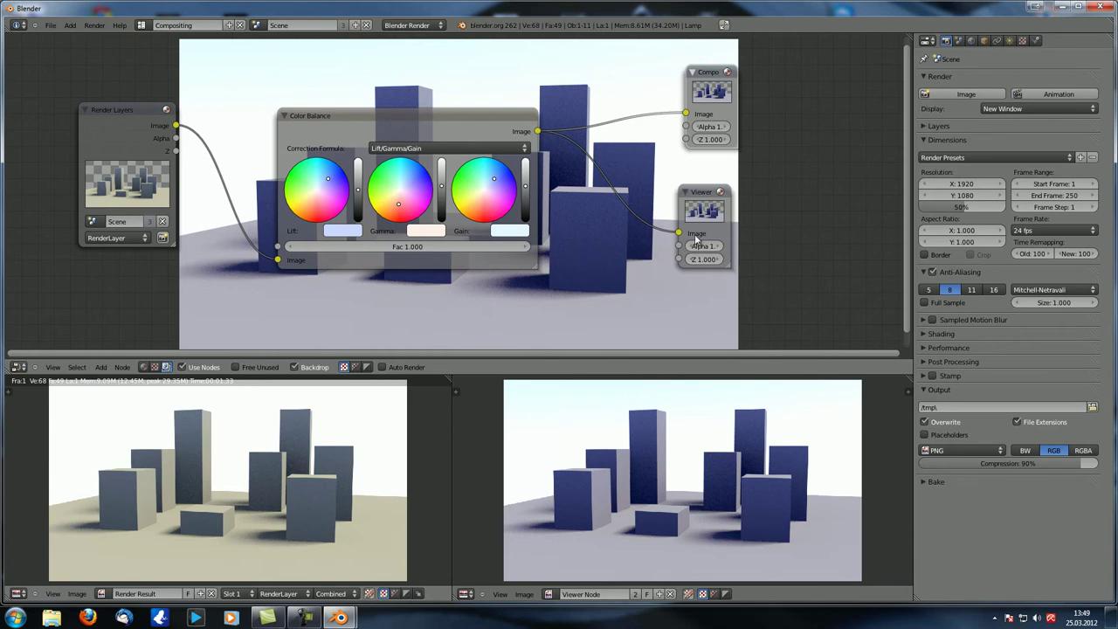
left_click(408, 129)
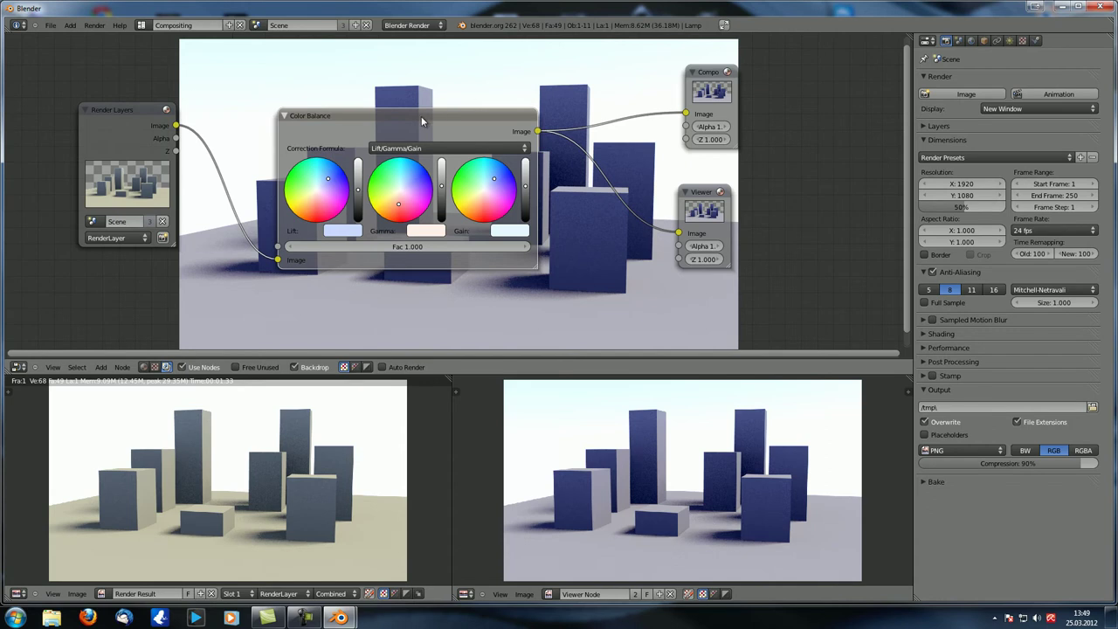
Remove the Color Balance node and stack Composite above Viewer close to Render Layers.
key("ctrl+x")
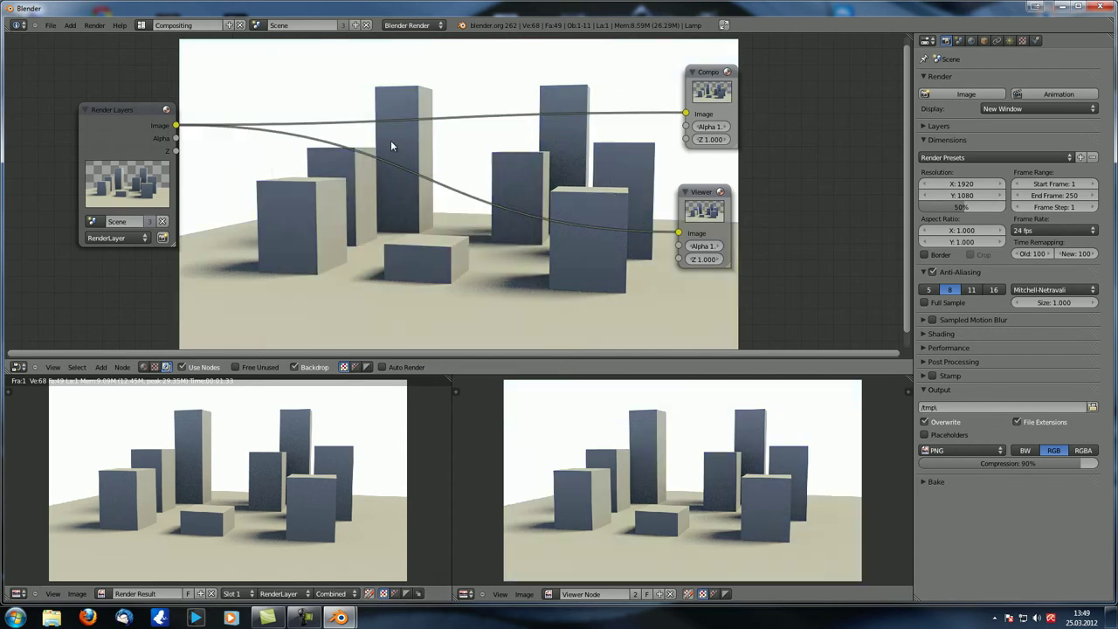
scroll(390, 142, "down", 3)
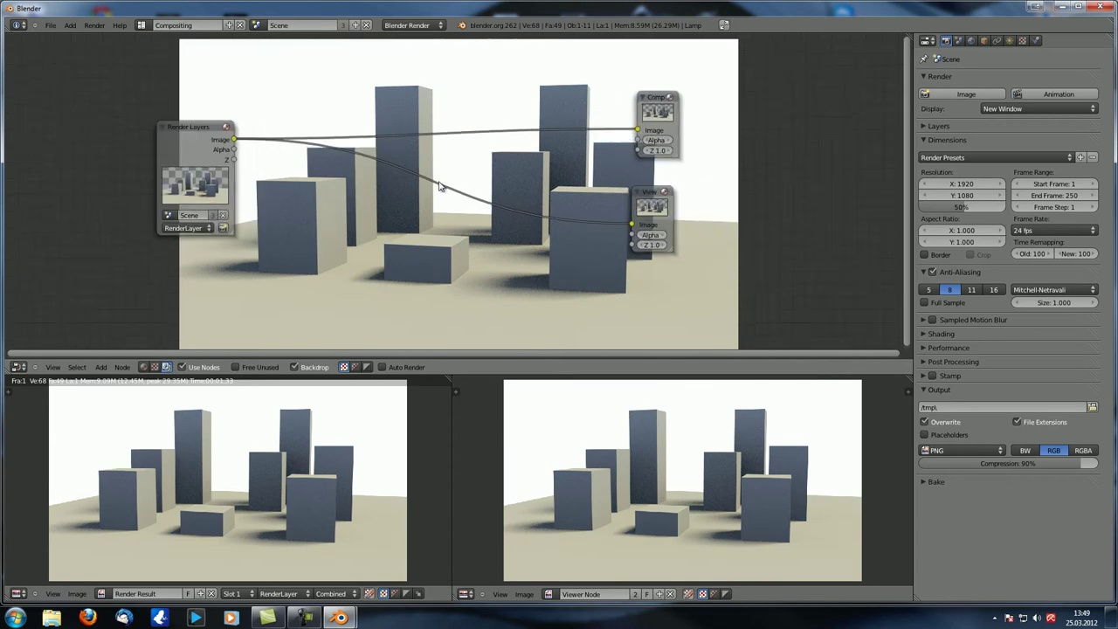
left_click_drag(658, 193, 576, 198)
left_click_drag(674, 95, 572, 94)
left_click_drag(575, 202, 558, 178)
left_click_drag(168, 127, 132, 108)
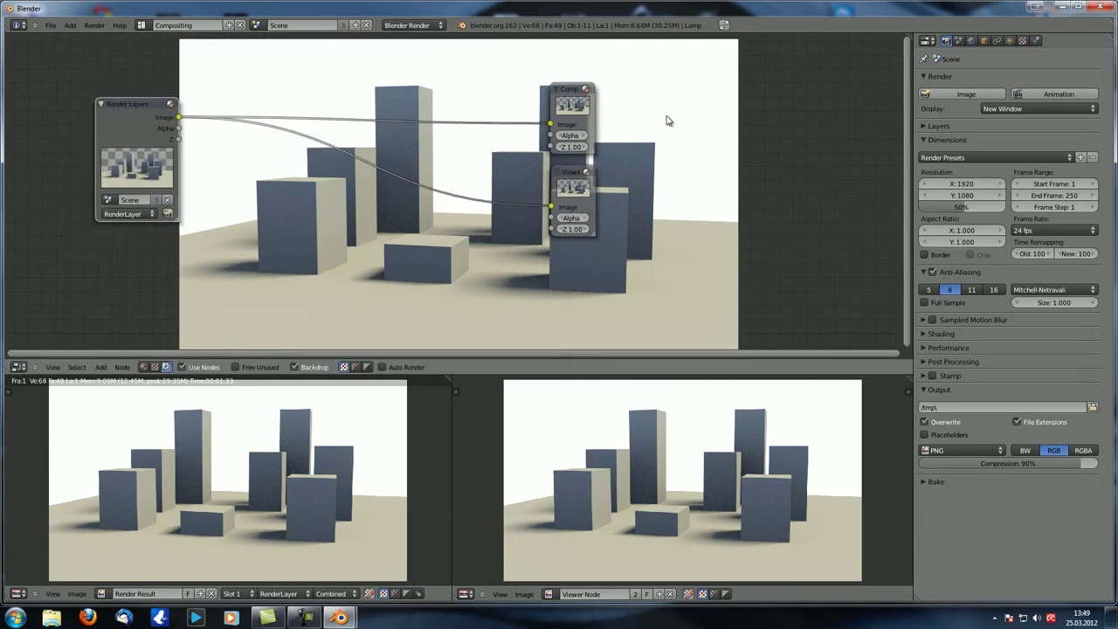
mouse_move(572, 92)
left_mouse_down()
mouse_move(570, 60)
mouse_move(570, 78)
left_mouse_up()
left_click_drag(568, 174, 565, 166)
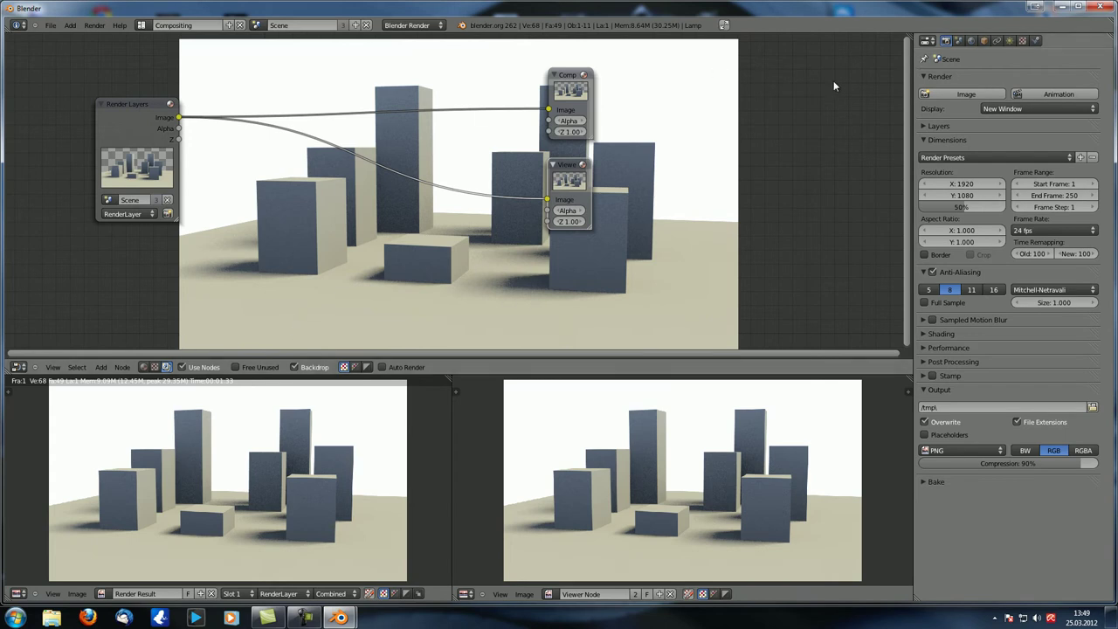
middle_click_drag(697, 265, 692, 265)
Show the node sidebar, frame all nodes, and collapse the Backdrop and Grease Pencil panels.
key("n")
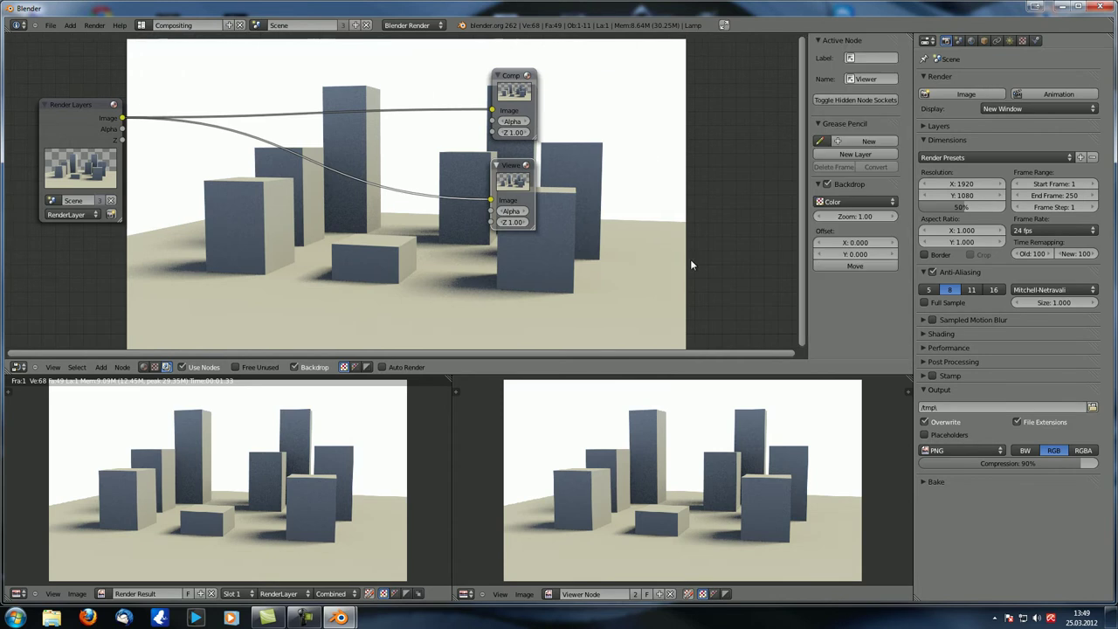
key("Home")
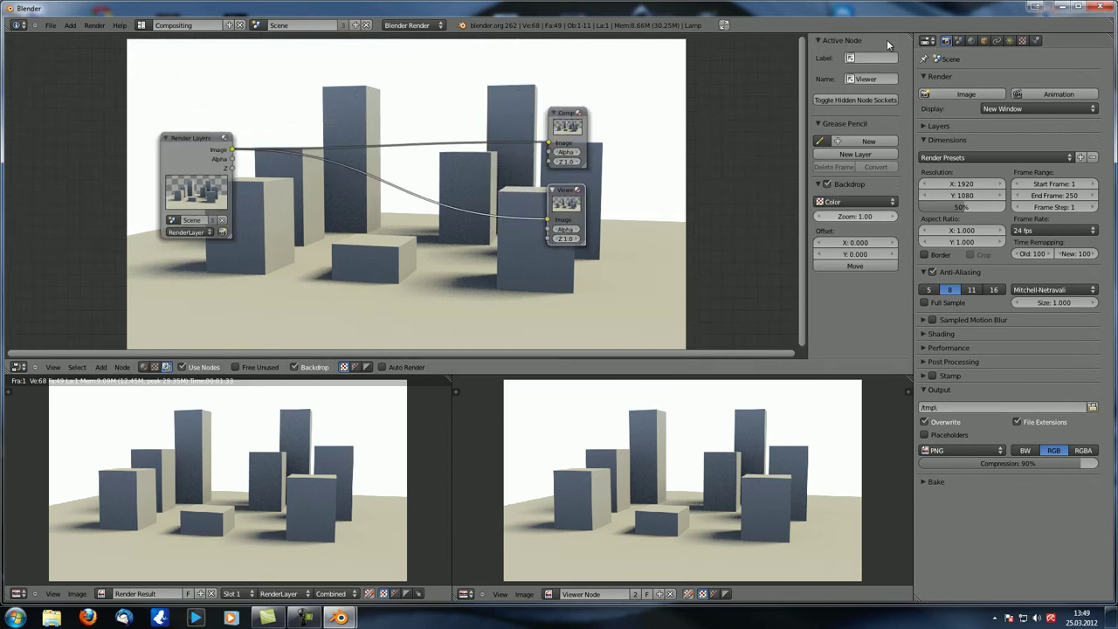
middle_click_drag(408, 226, 431, 223)
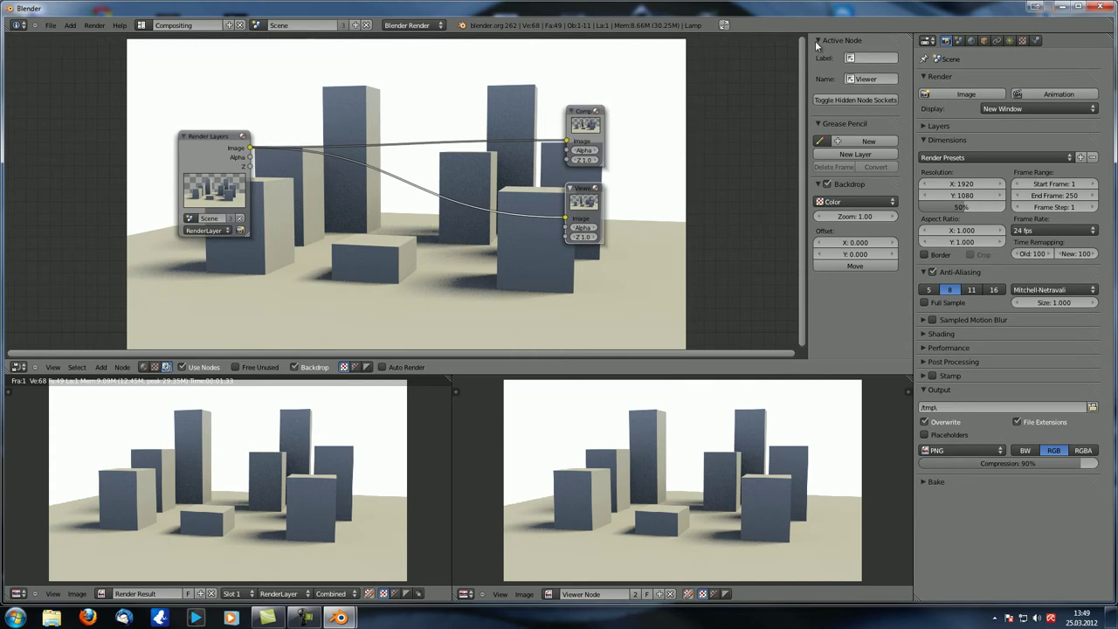
left_click(819, 184)
left_click(818, 124)
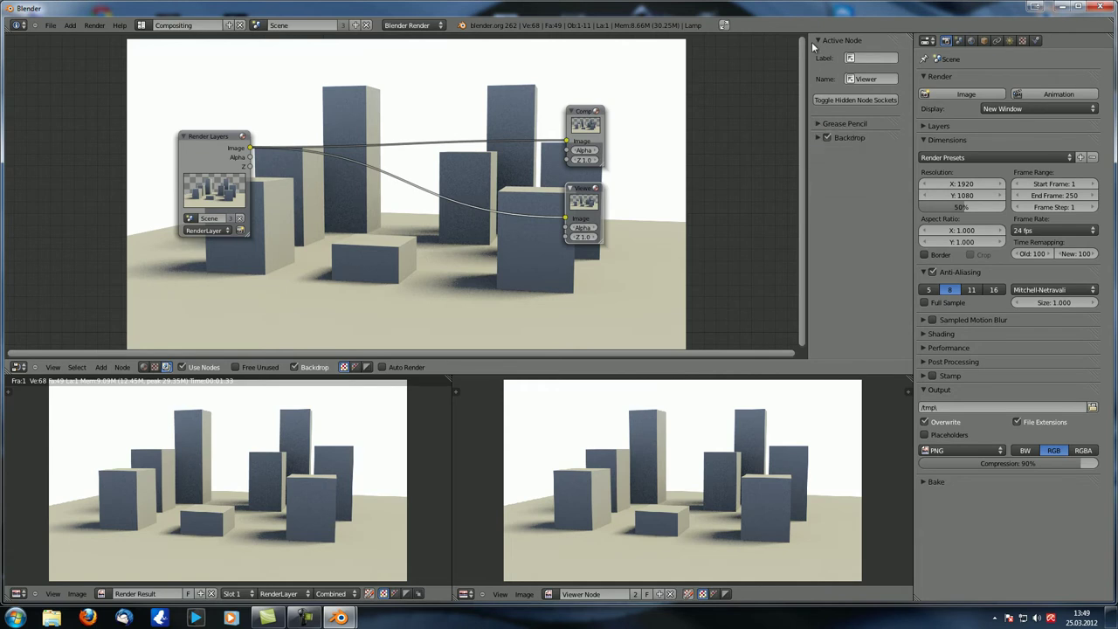
left_click(818, 41)
left_click(819, 40)
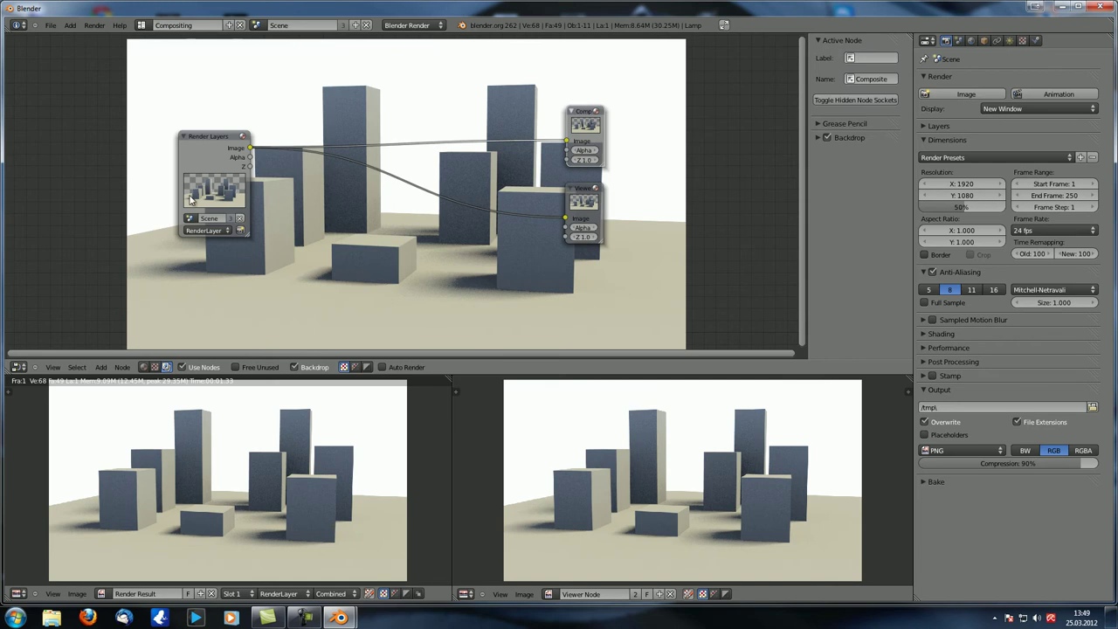
Move Render Layers far left and add an unlinked Color Balance node below it.
left_click(200, 151)
left_click_drag(201, 149, 50, 149)
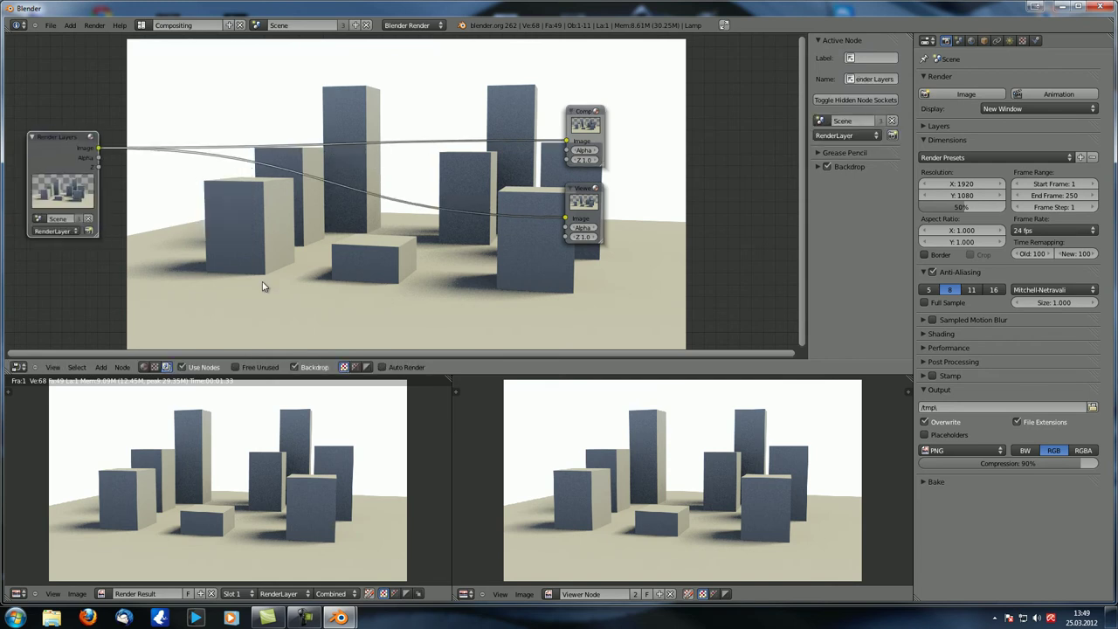
key("shift+a")
mouse_move(262, 283)
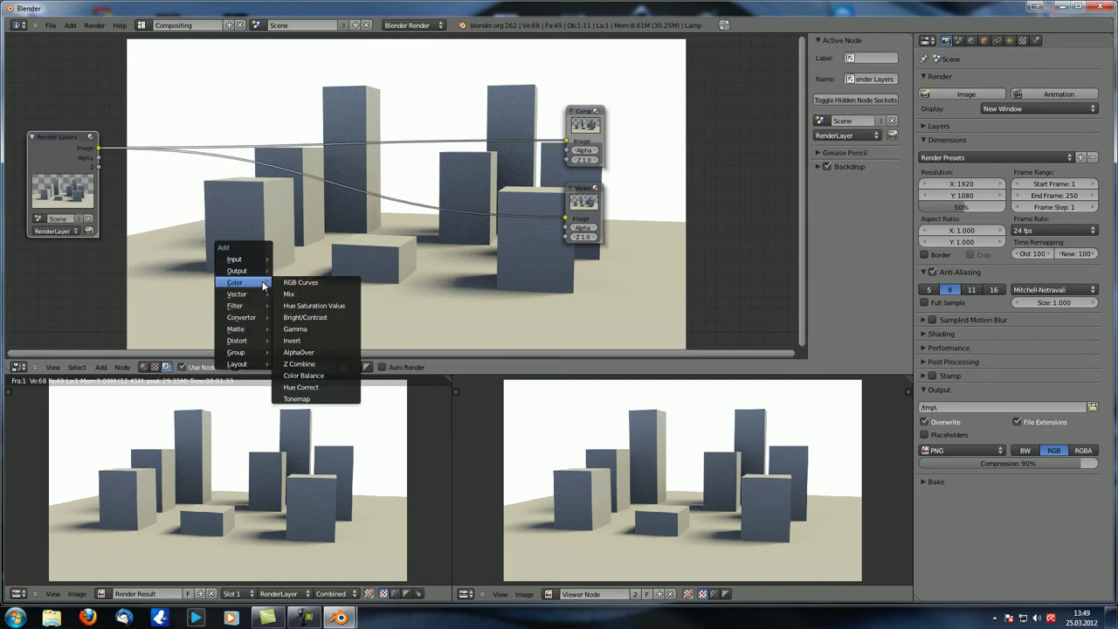
left_click(303, 375)
left_click(173, 217)
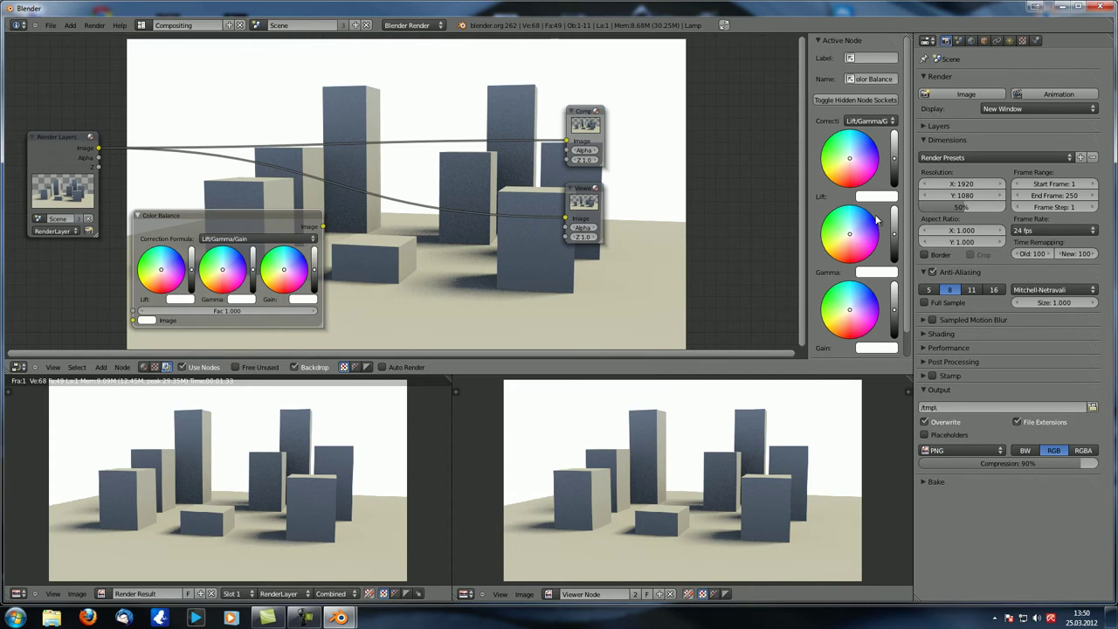
left_click(86, 152)
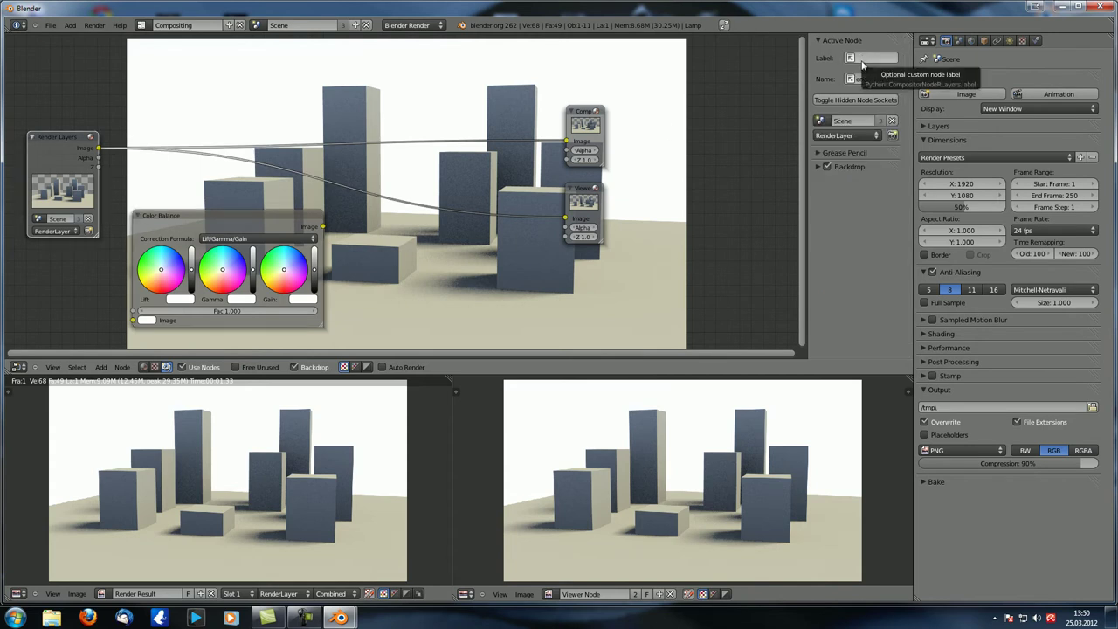
left_click_drag(68, 129, 41, 122)
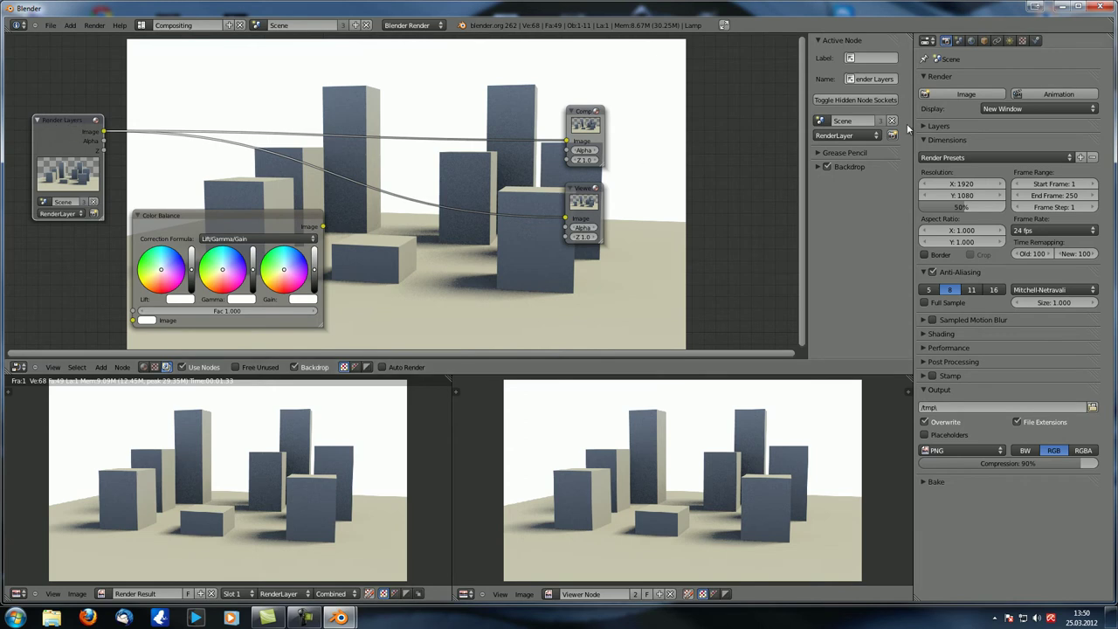
left_click_drag(808, 118, 749, 119)
left_click(856, 78)
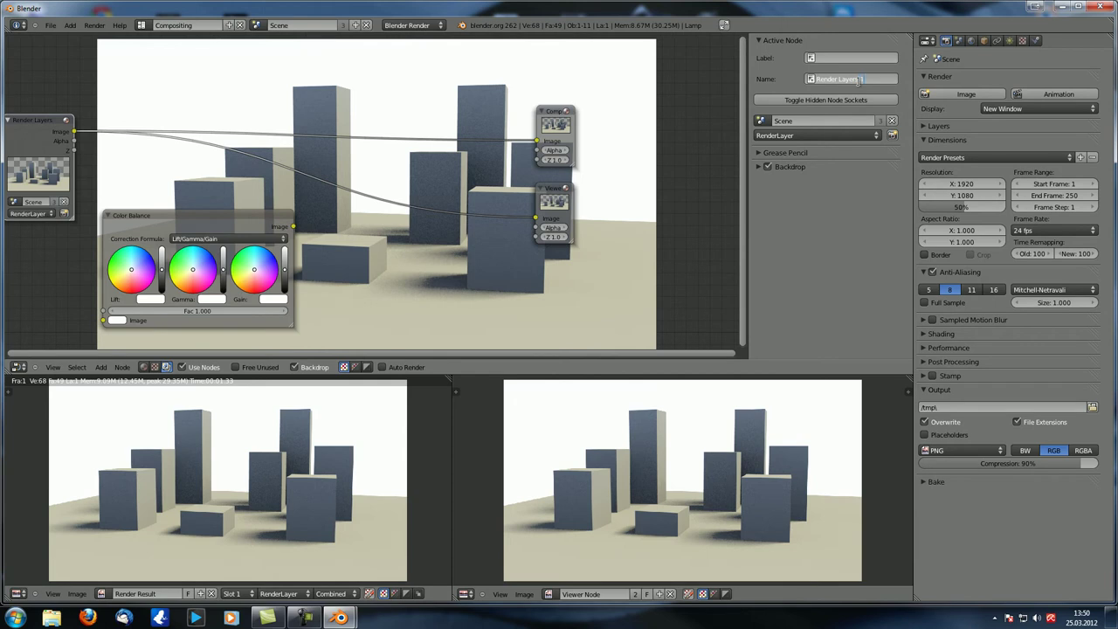
key("Return")
key("Home")
left_click_drag(136, 114, 110, 117)
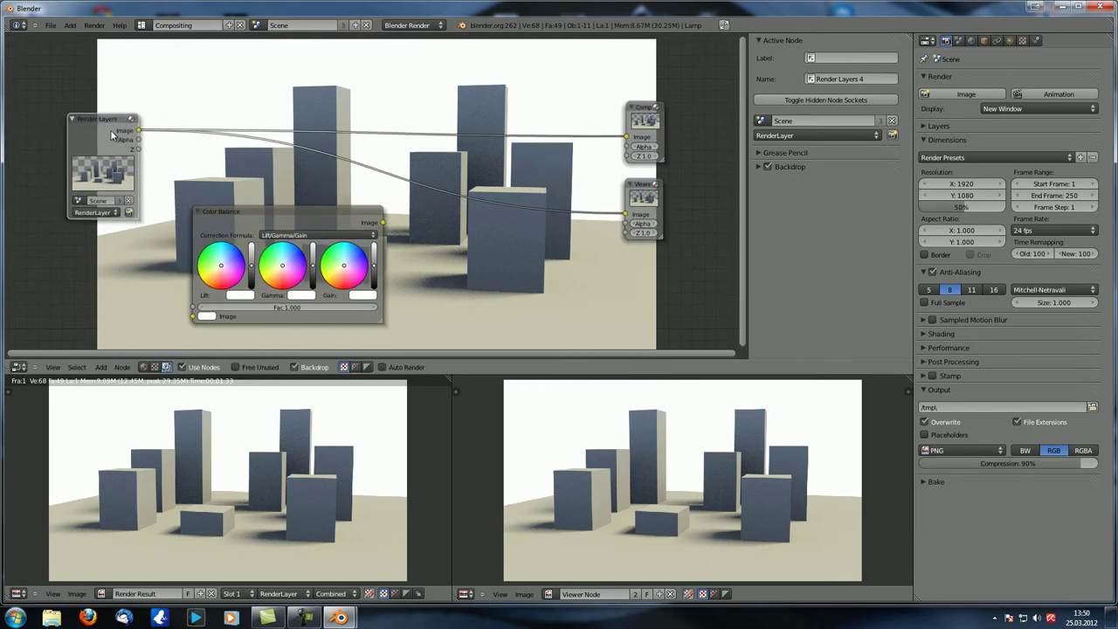
left_click(856, 79)
left_click(837, 57)
key("Return")
left_click_drag(83, 127, 85, 129)
left_click(843, 58)
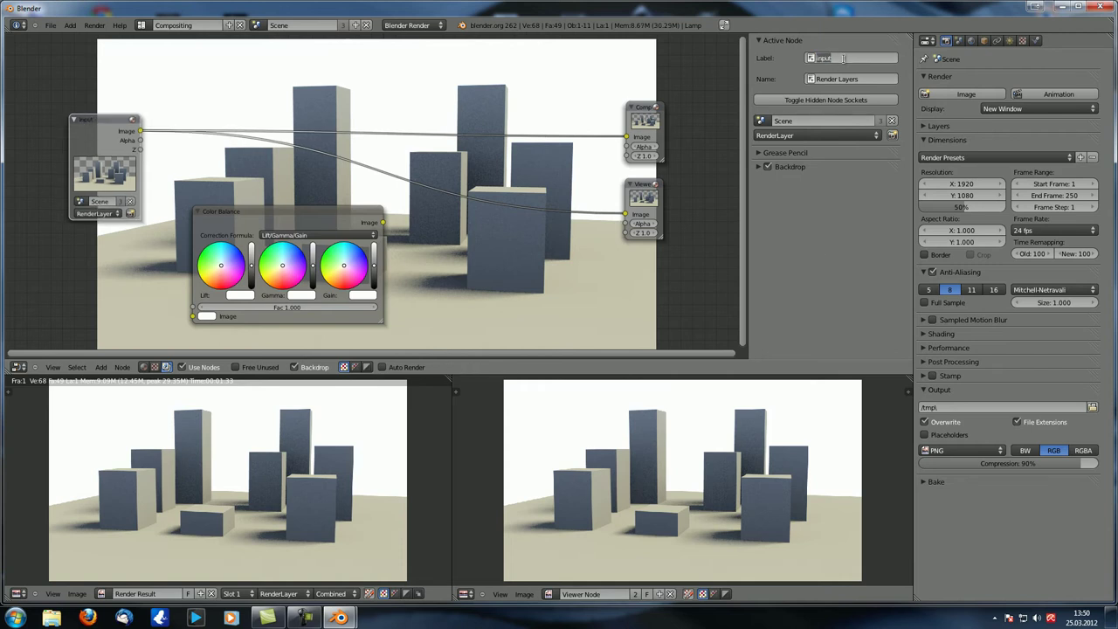
key("BackSpace")
key("Return")
left_click(819, 98)
left_click(820, 99)
Raise Render Layers and reconnect its Image output to both Viewer and Composite.
left_click_drag(626, 137, 616, 153)
left_click_drag(626, 214, 209, 192)
left_click_drag(84, 130, 138, 93)
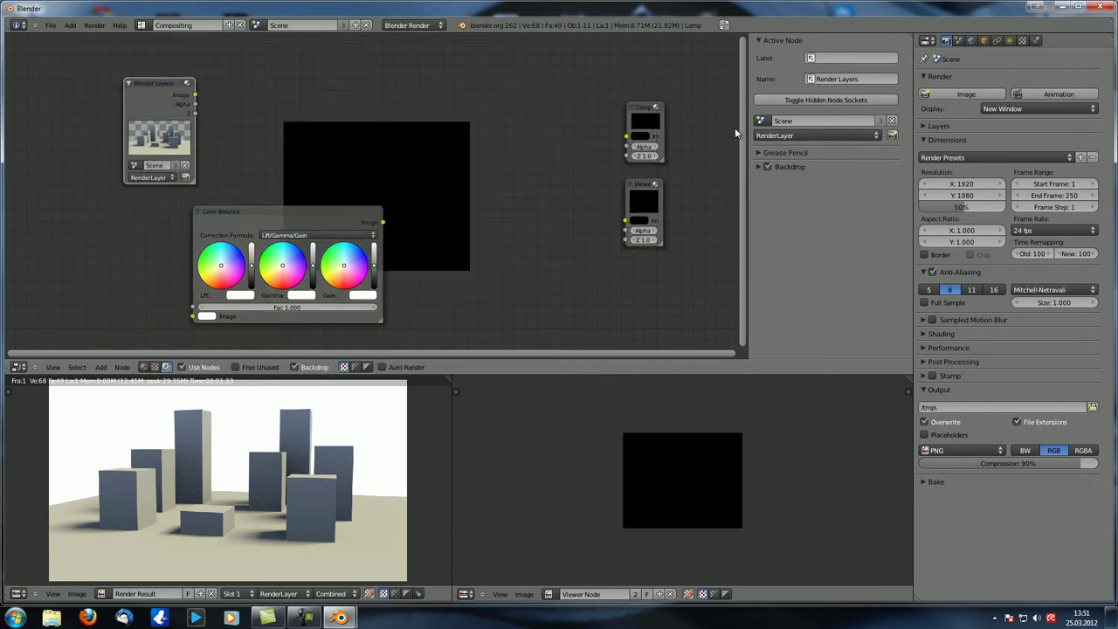
left_click(822, 99)
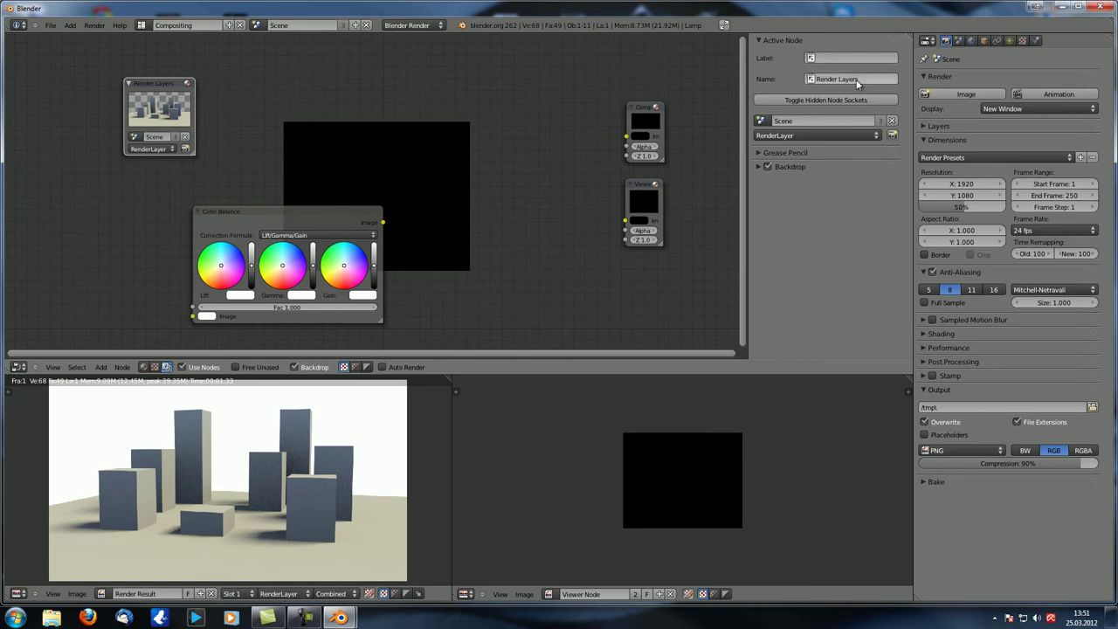
key("ctrl+h")
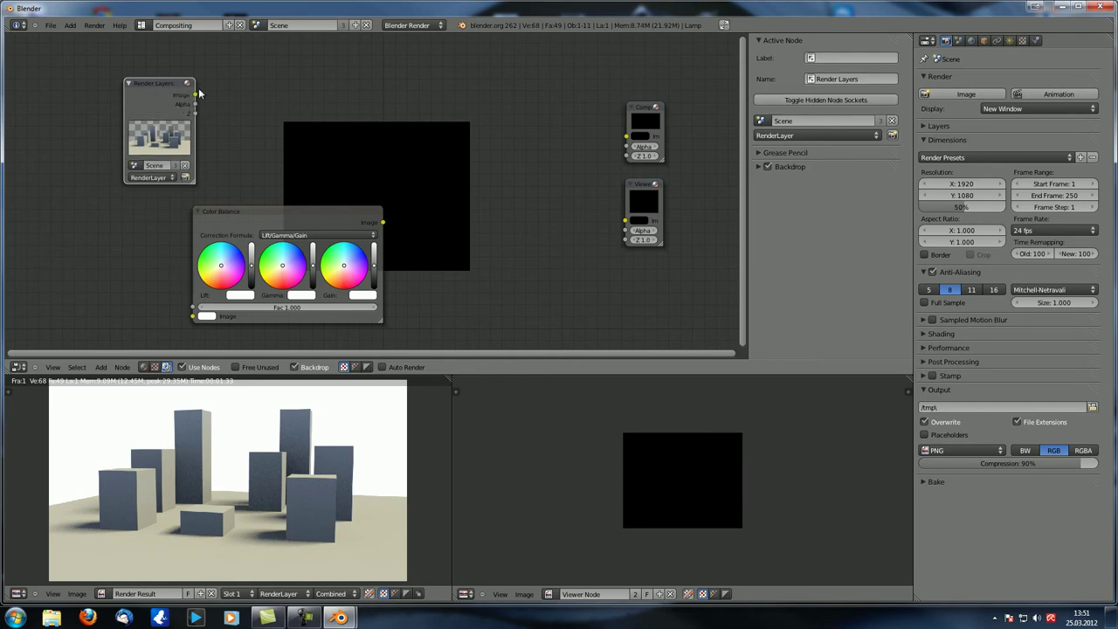
left_click(201, 96, "ctrl+shift")
left_click_drag(196, 94, 625, 138)
Reposition the Color Balance node, collapse Active Node, and expand the Grease Pencil panel.
left_click_drag(309, 221, 178, 168)
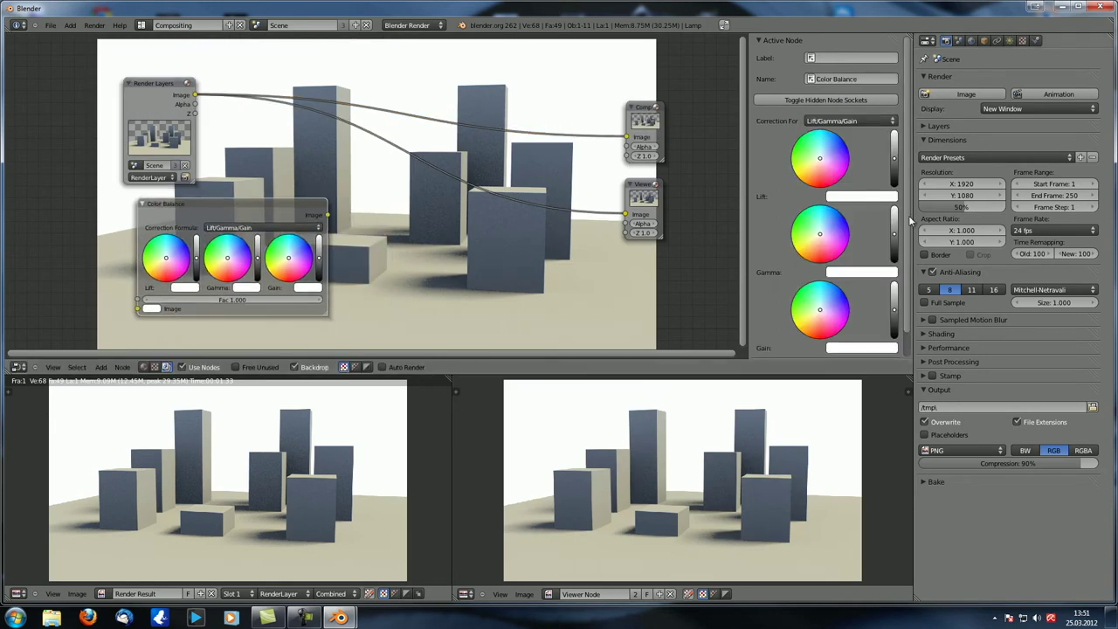
left_click(155, 84)
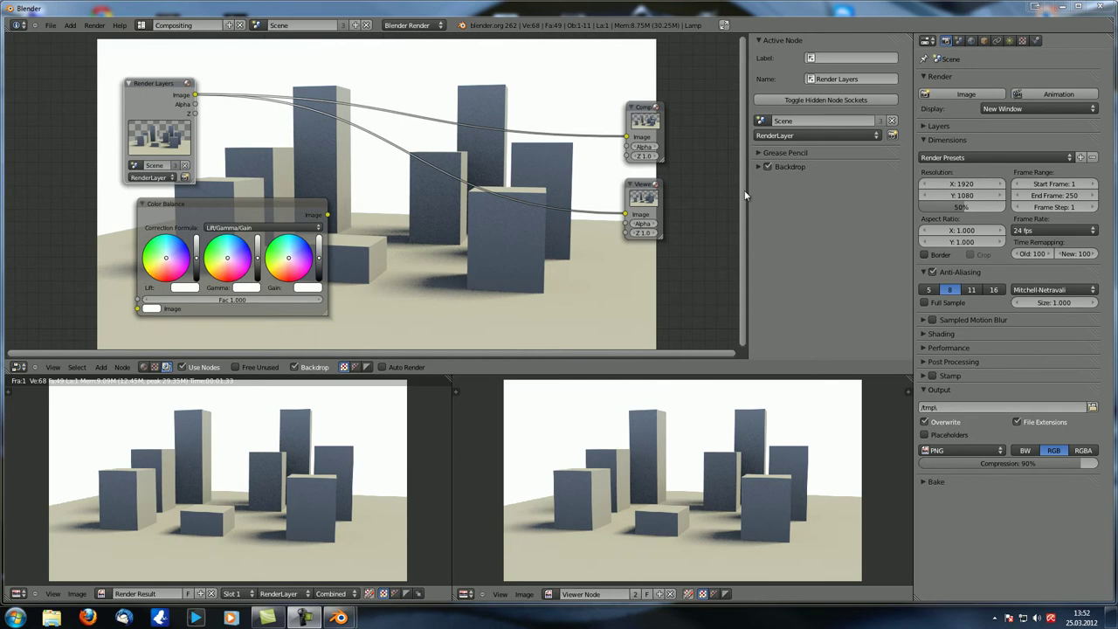
left_click(758, 41)
left_click(767, 55)
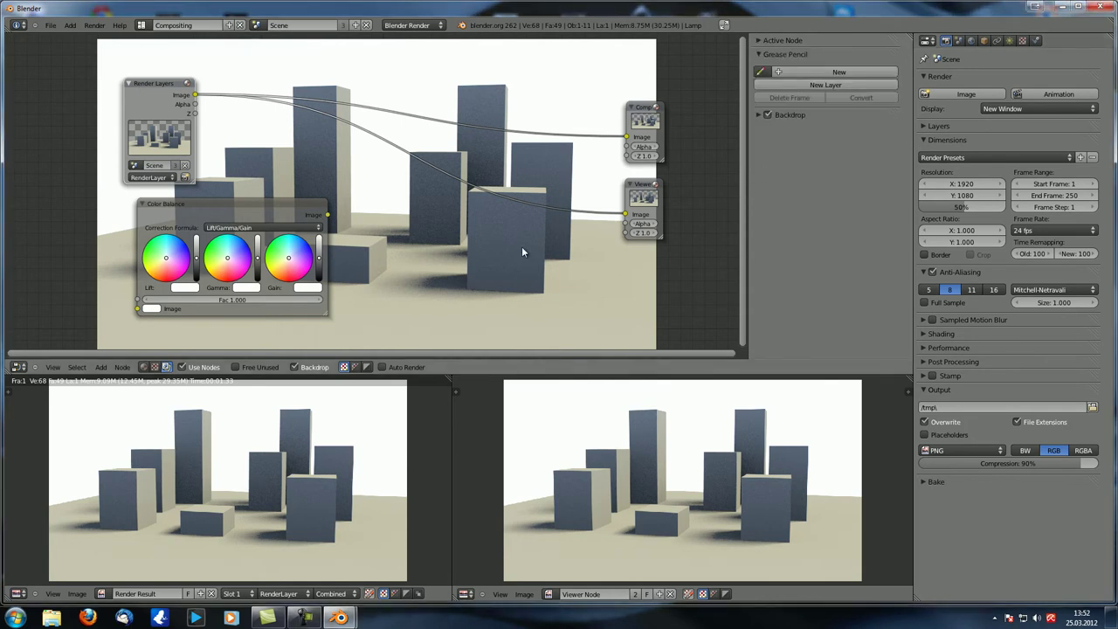
scroll(380, 240, "down", 2)
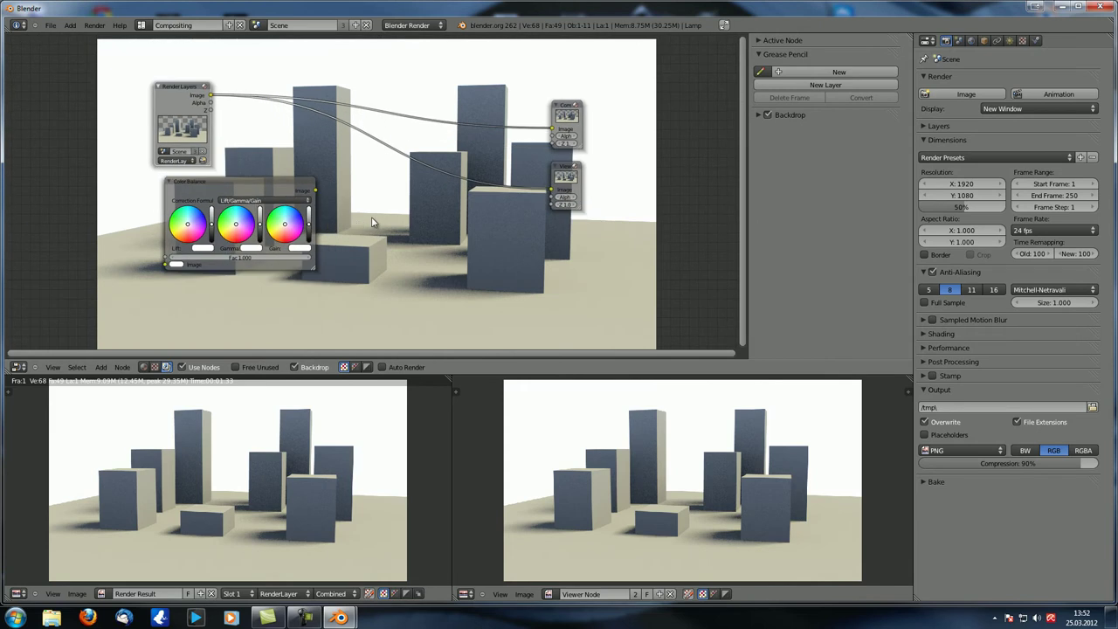
Sketch grease-pencil strokes, delete the layer and its data, then show Backdrop settings instead.
mouse_move(371, 217)
left_mouse_down()
mouse_move(421, 253)
mouse_move(435, 294)
mouse_move(376, 250)
mouse_move(404, 213)
mouse_move(507, 262)
mouse_move(406, 248)
mouse_move(455, 207)
mouse_move(566, 276)
left_mouse_up()
mouse_move(450, 67)
left_mouse_down()
mouse_move(547, 76)
mouse_move(529, 81)
left_mouse_up()
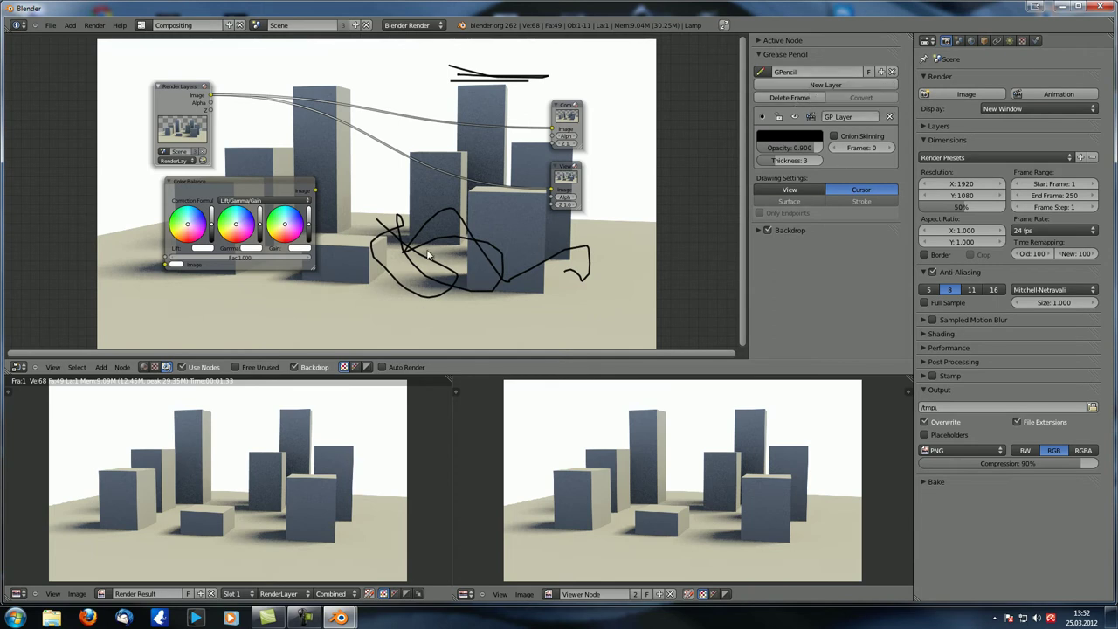
left_click(889, 117)
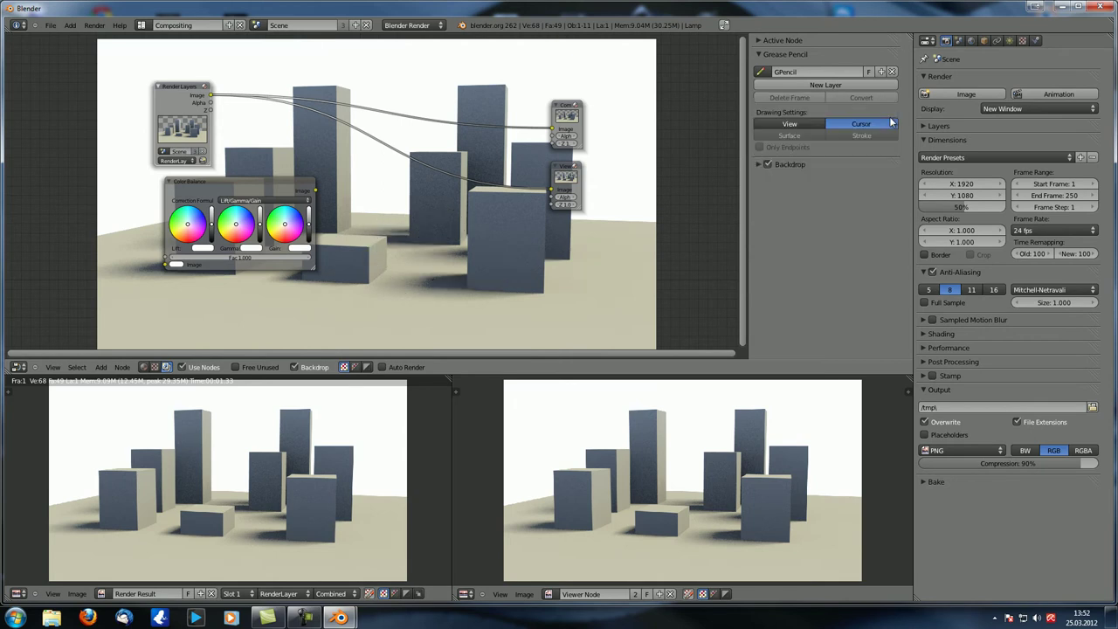
left_click(892, 72)
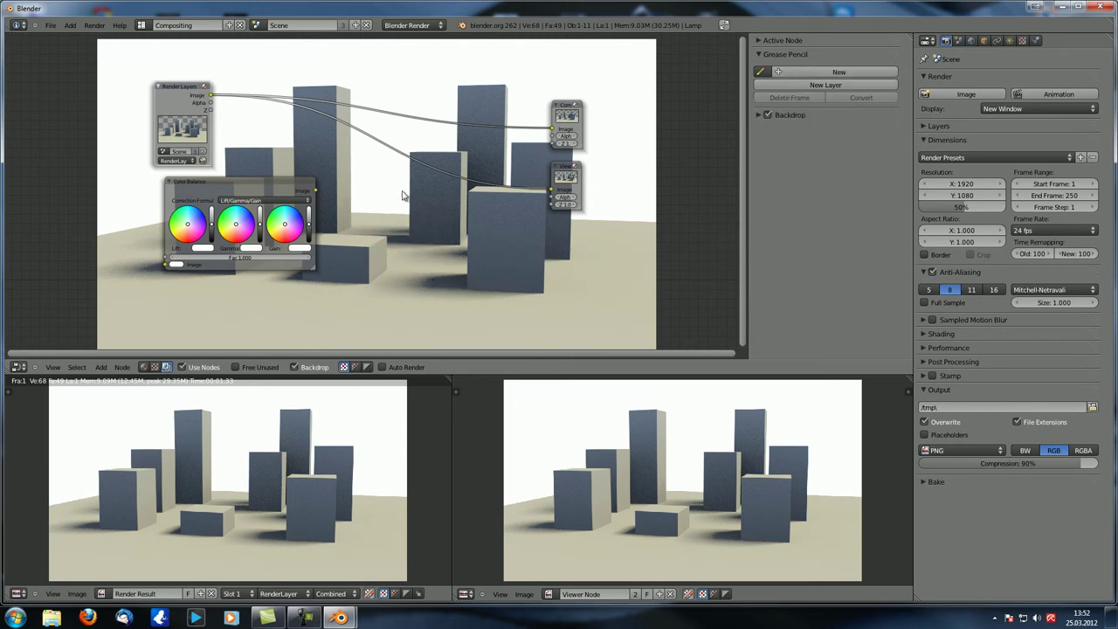
left_click(764, 51)
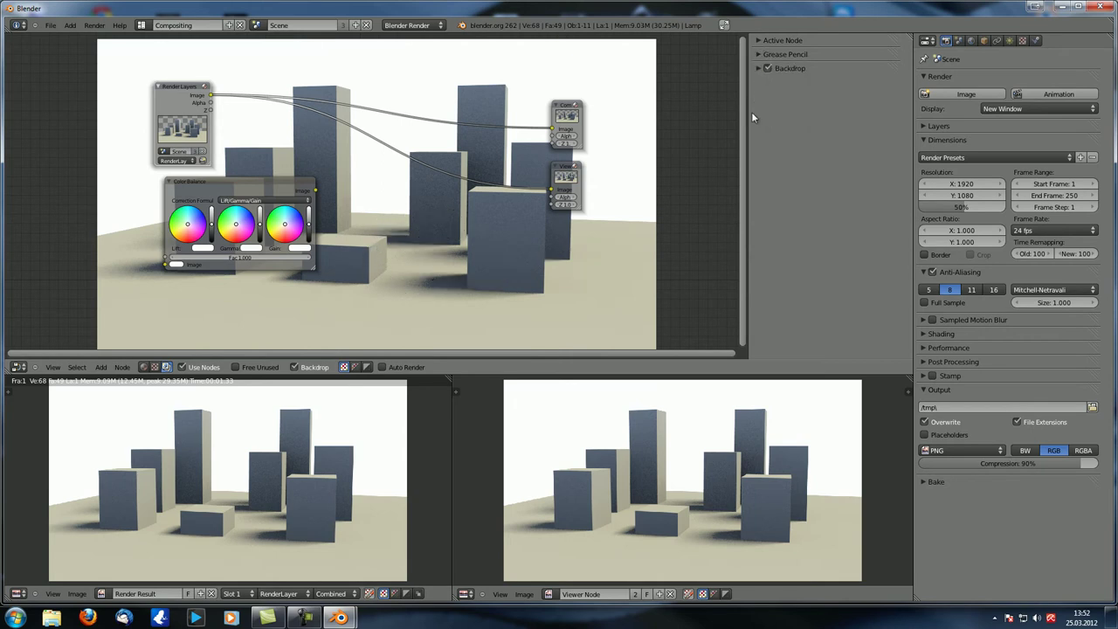
left_click(758, 68)
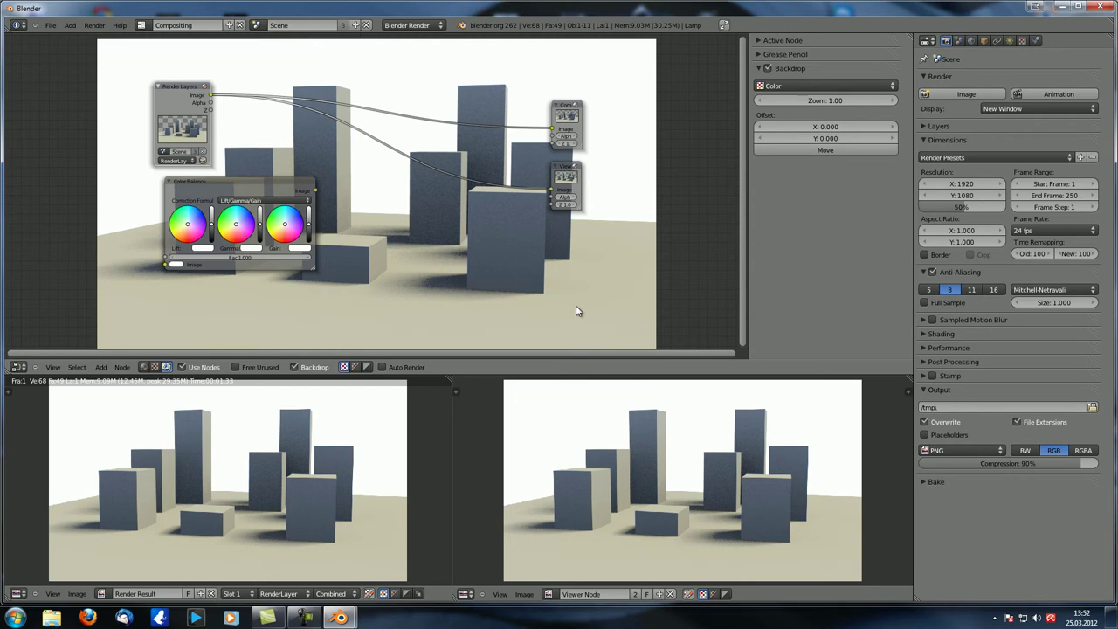
Check the backdrop channel menu and toggle the backdrop between Color and Color+Alpha display.
left_click(808, 89)
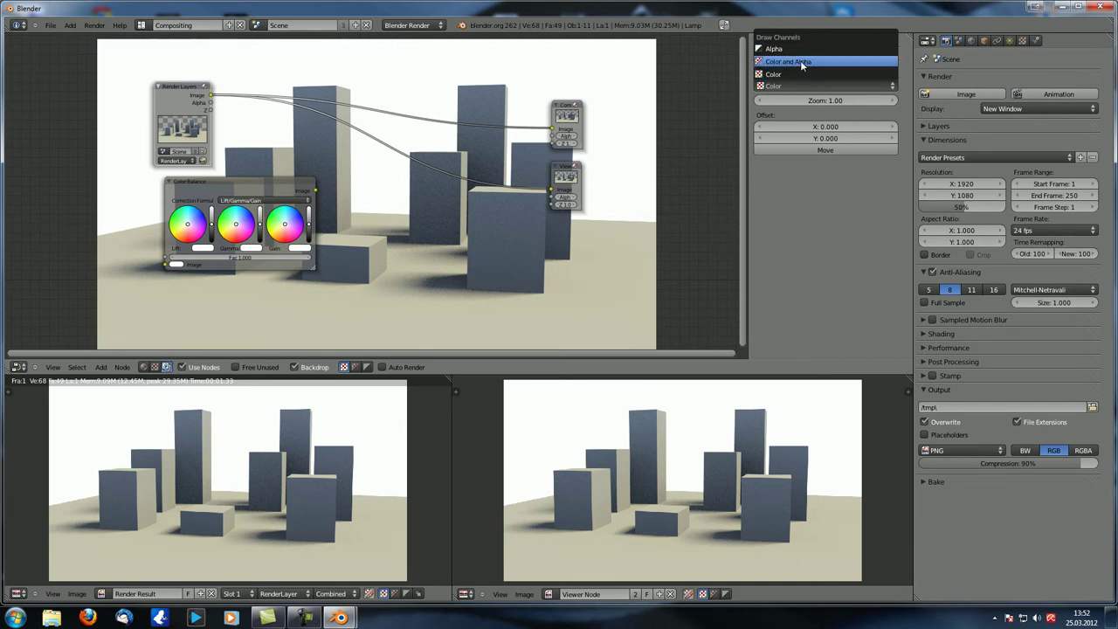
left_click(801, 75)
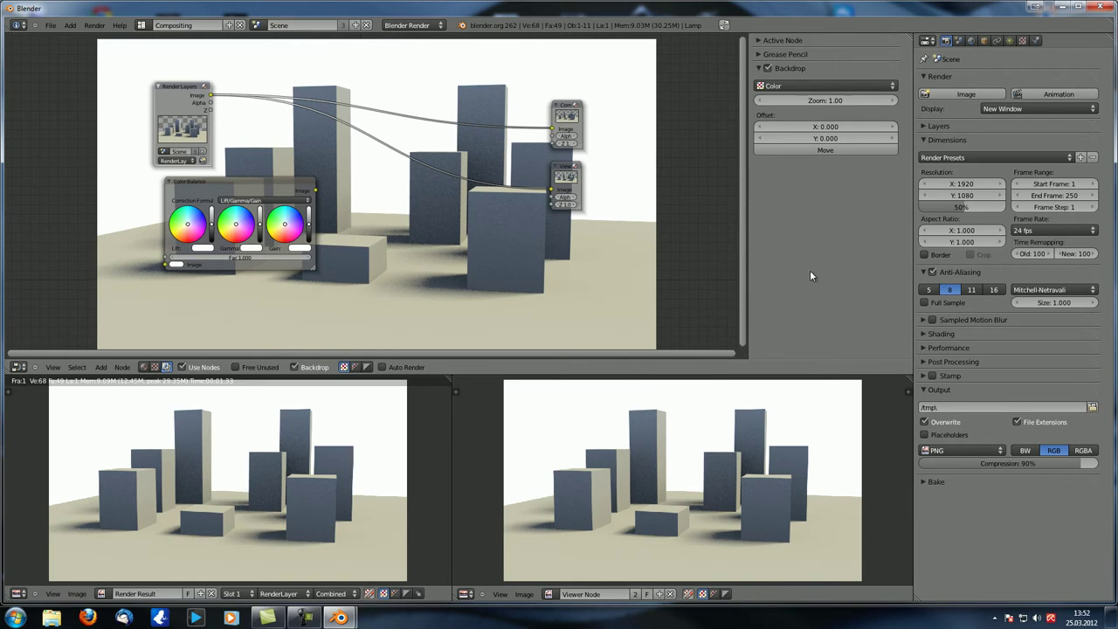
left_click(358, 368)
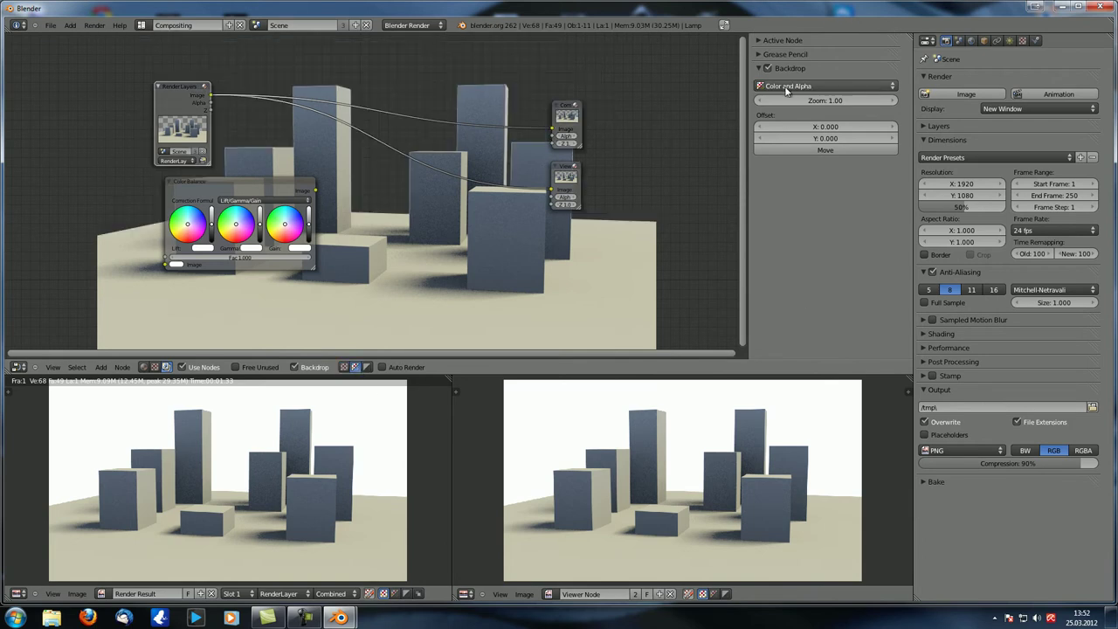
left_click(344, 367)
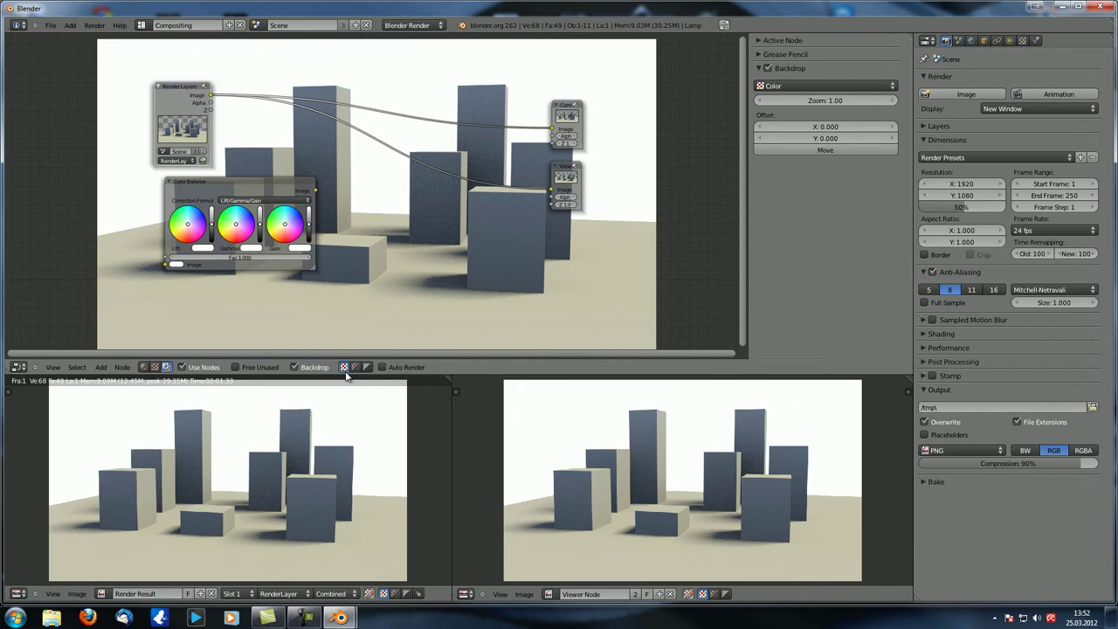
left_click(356, 368)
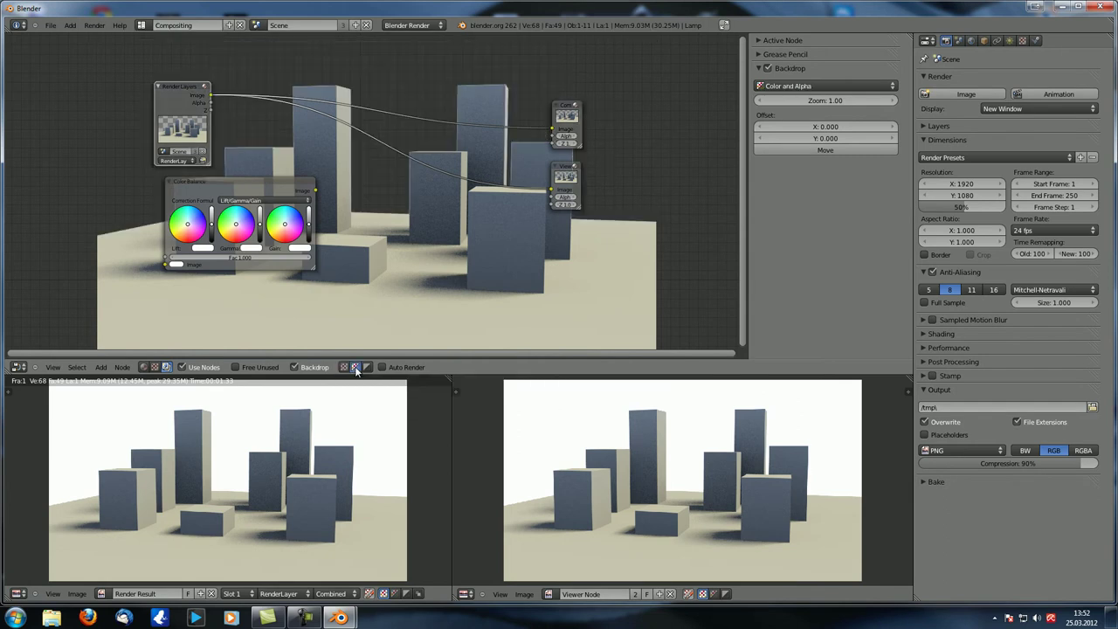
Pan the node tree and cycle the backdrop through its Alpha, Color and Color+Alpha views.
middle_click_drag(190, 193, 285, 299)
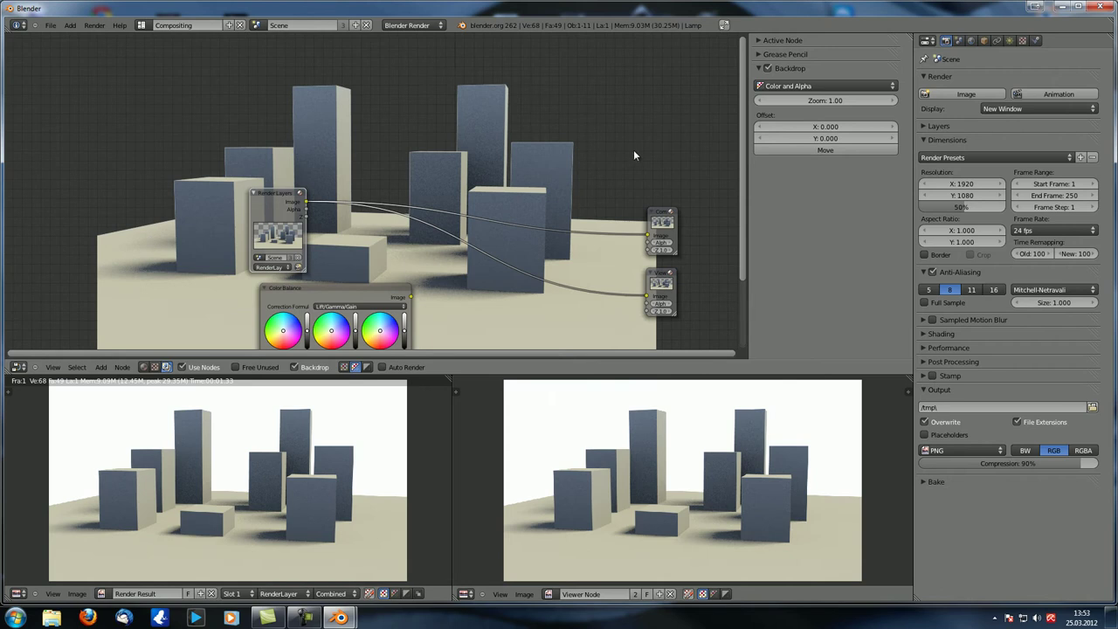
middle_click_drag(517, 218, 446, 165)
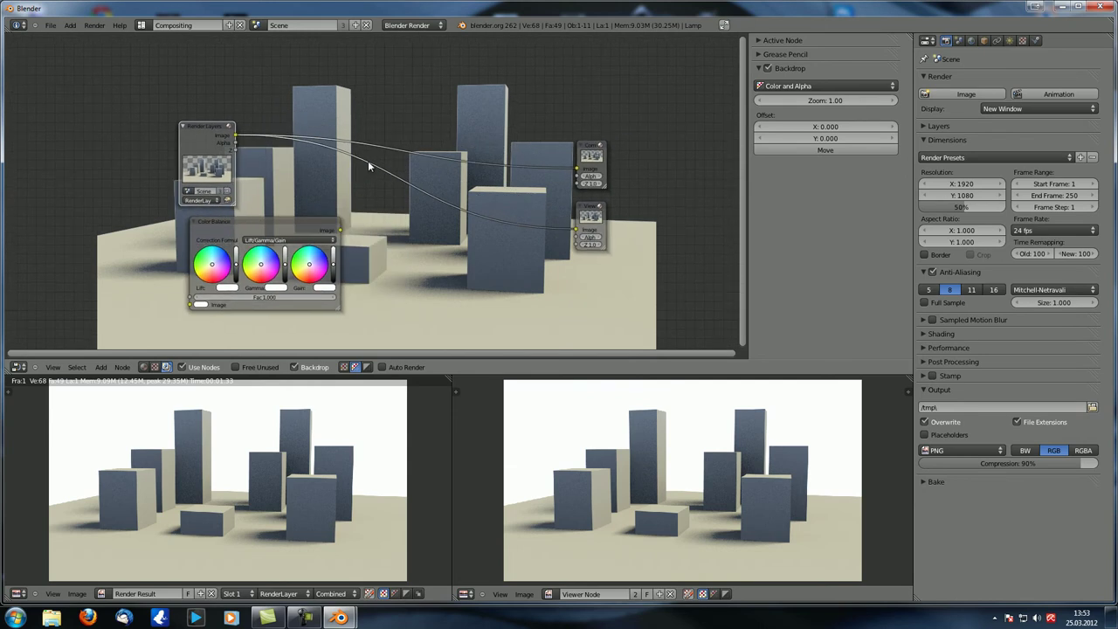
middle_click_drag(268, 216, 255, 193)
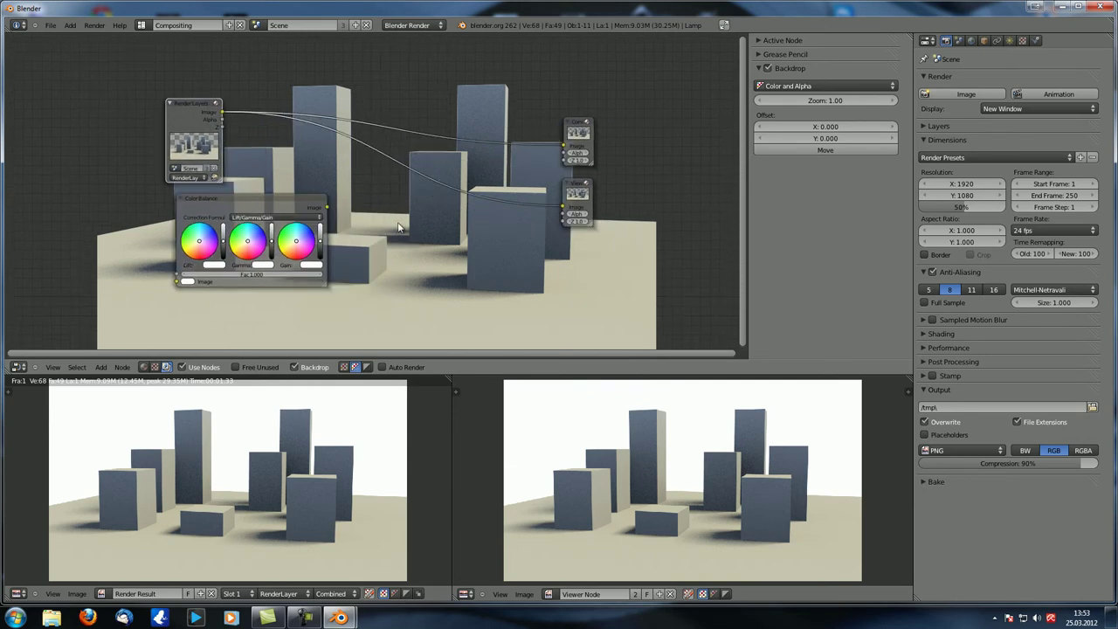
left_click(366, 367)
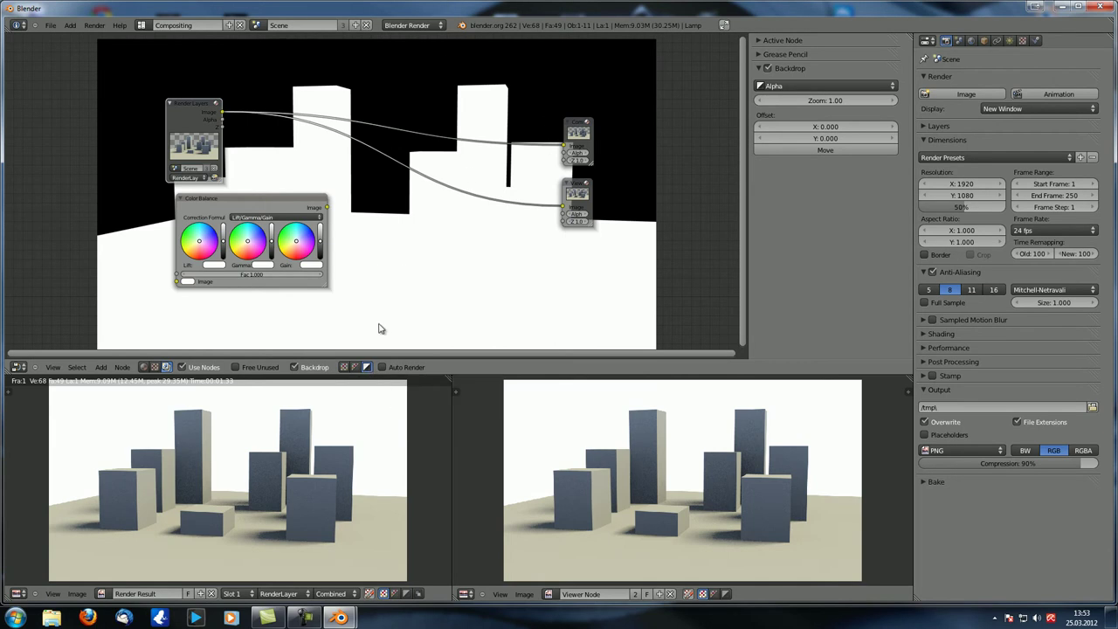
left_click(355, 367)
left_click(367, 367)
left_click(354, 366)
left_click(343, 367)
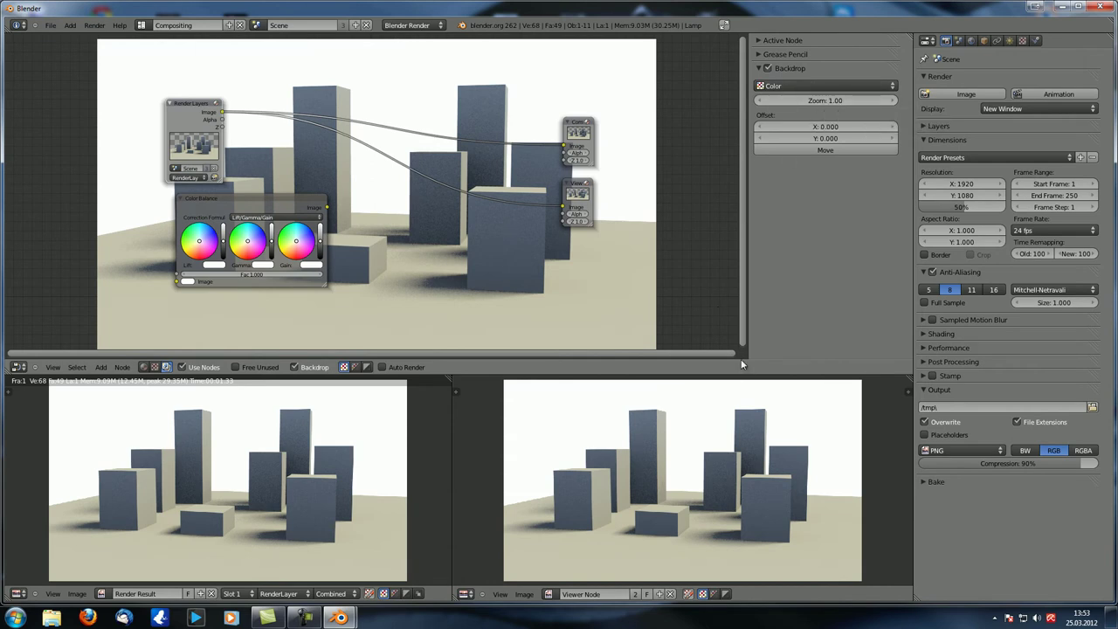
Make the node editor slightly taller and set the backdrop zoom to 1.
left_click_drag(743, 376, 747, 406)
mouse_move(805, 100)
left_mouse_down()
mouse_move(865, 99)
mouse_move(758, 111)
mouse_move(873, 100)
mouse_move(811, 98)
left_mouse_up()
type("1")
key("Return")
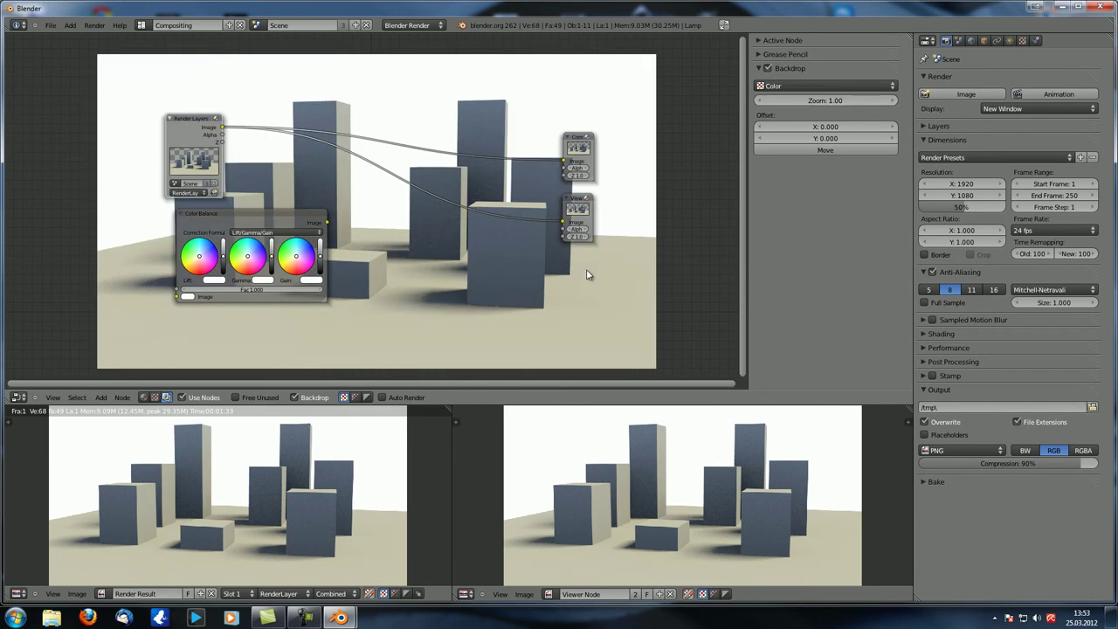
Zoom the backdrop image out step by step with V, and back in with Alt+V.
middle_click_drag(399, 230, 362, 202)
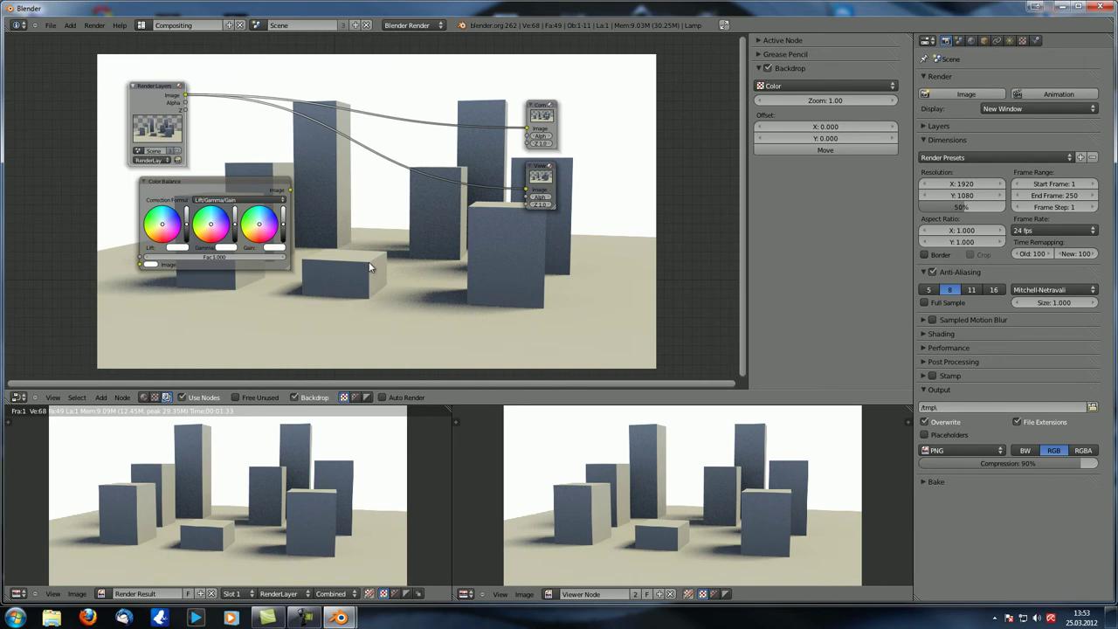
key("v")
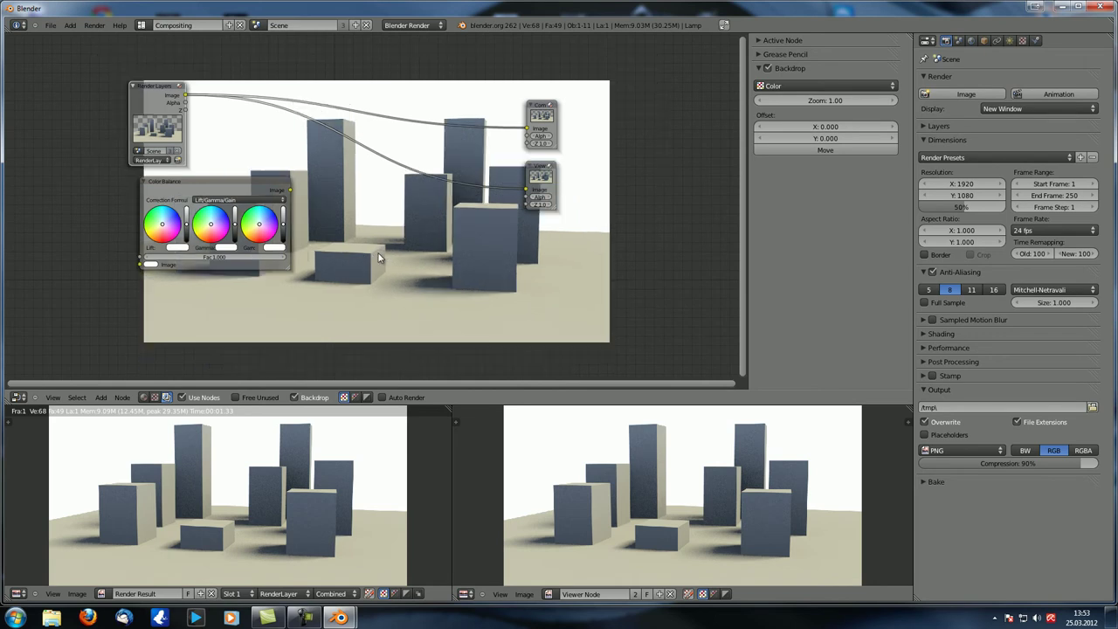
key("v")
key("v")
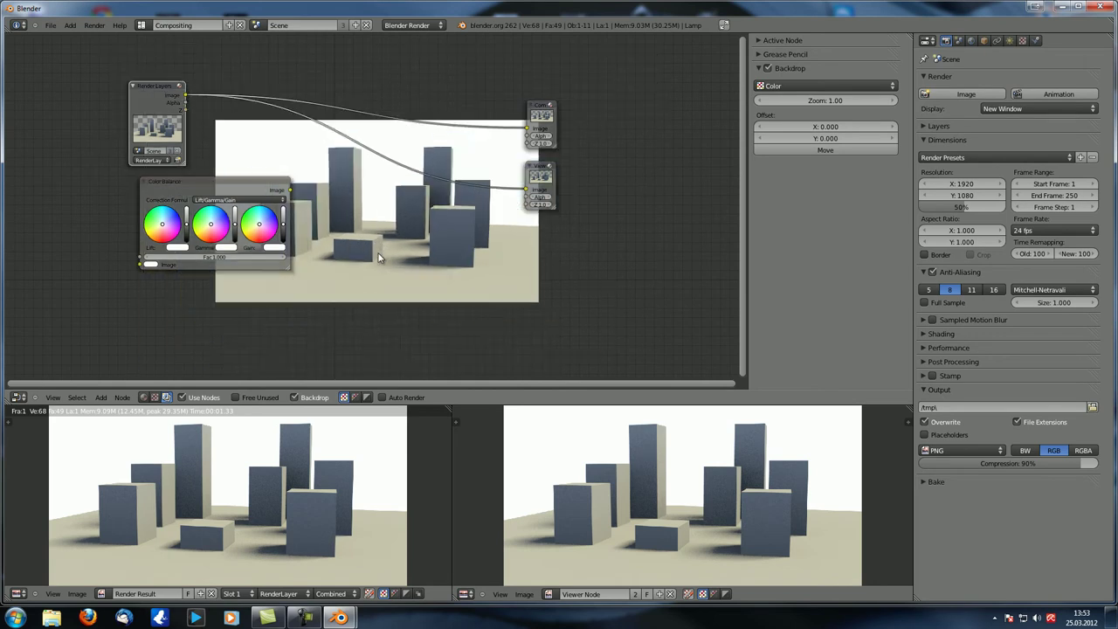
key("v")
key("v")
key("alt+v")
key("alt+v")
key("alt+v")
key("alt+v")
key("alt+v")
key("alt+v")
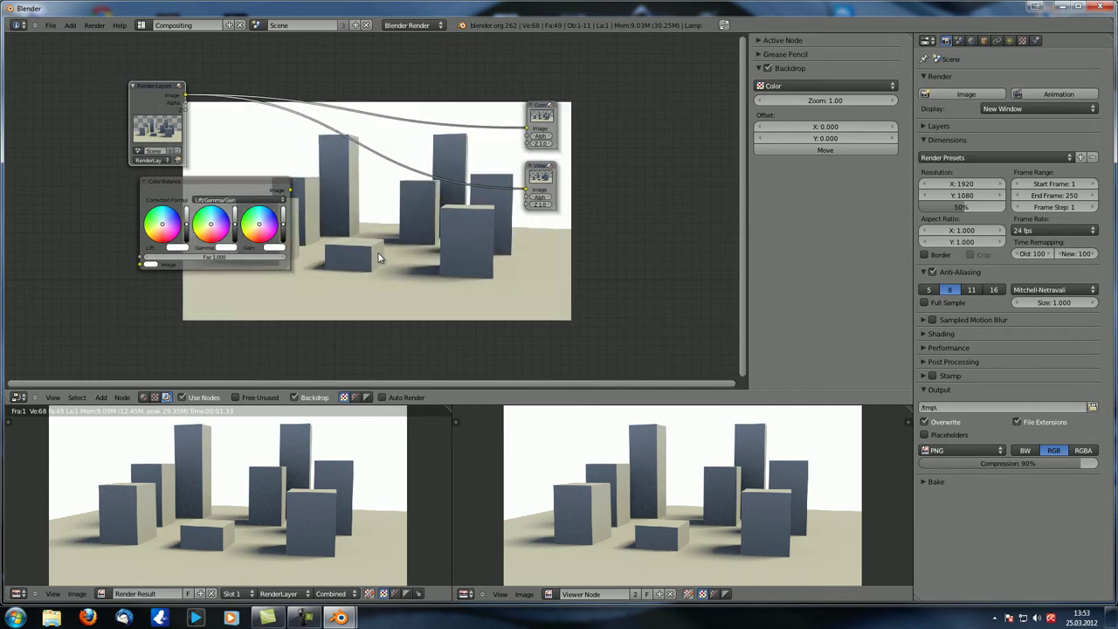
key("v")
key("v")
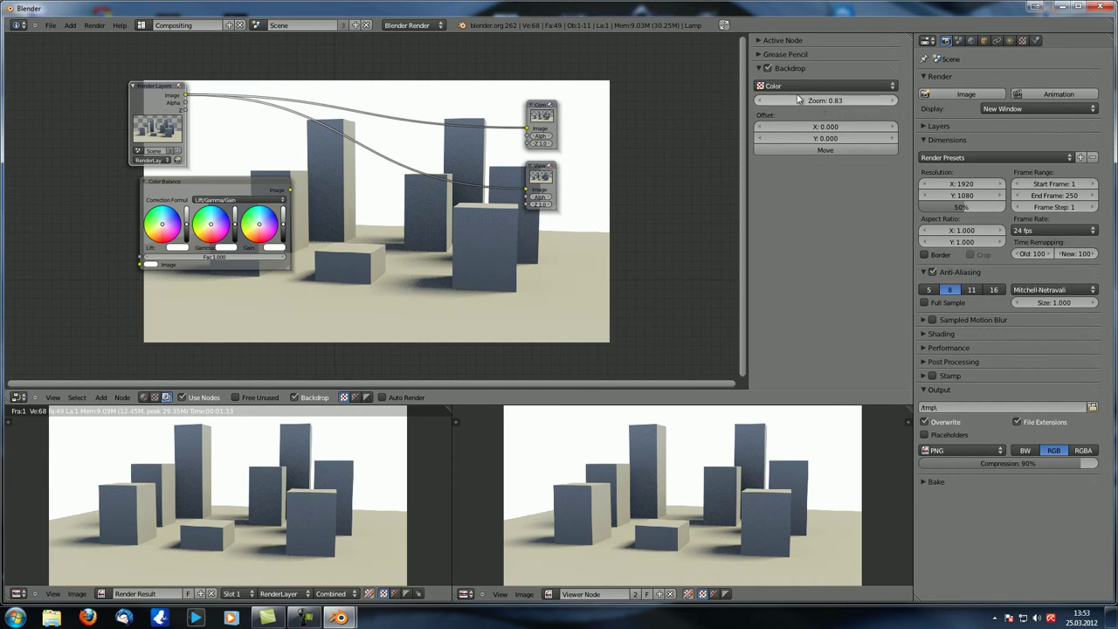
key("v")
key("v")
key("v")
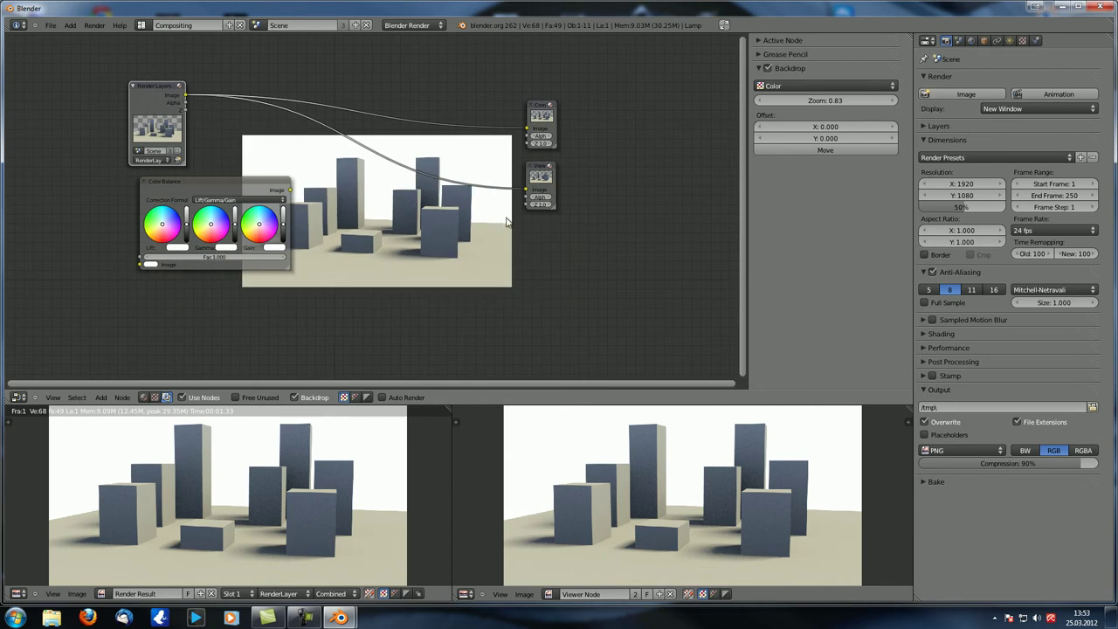
Drag the backdrop zoom to 0.48, then shrink the backdrop to about 58% and enlarge it again.
middle_click_drag(514, 268, 513, 281)
left_click_drag(826, 100, 791, 100)
key("alt+v")
key("alt+v")
key("alt+v")
key("alt+v")
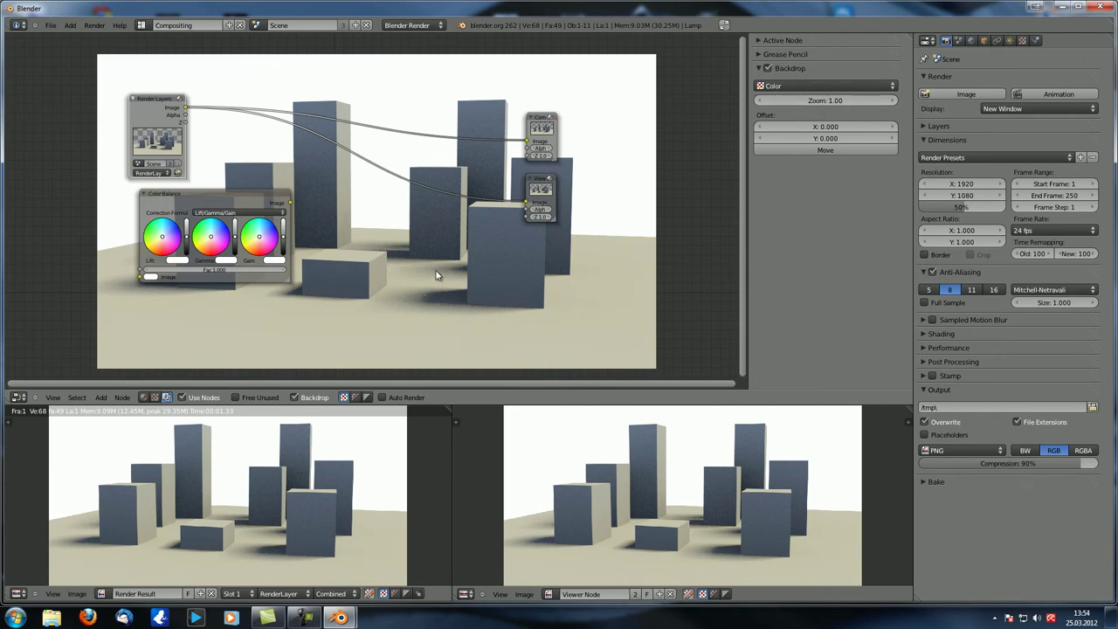
key("v")
key("v")
key("v")
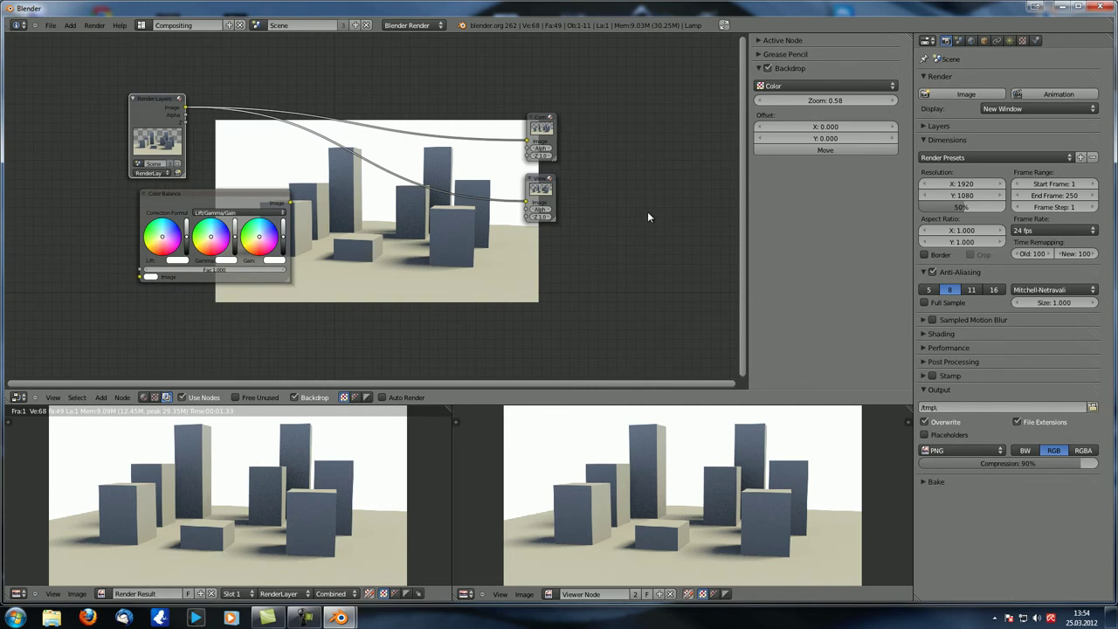
key("alt+v")
key("alt+v")
key("alt+v")
Shift the backdrop render and reposition it with Backdrop Move to offset X -29.322, Y -0.520.
left_click_drag(839, 126, 650, 368)
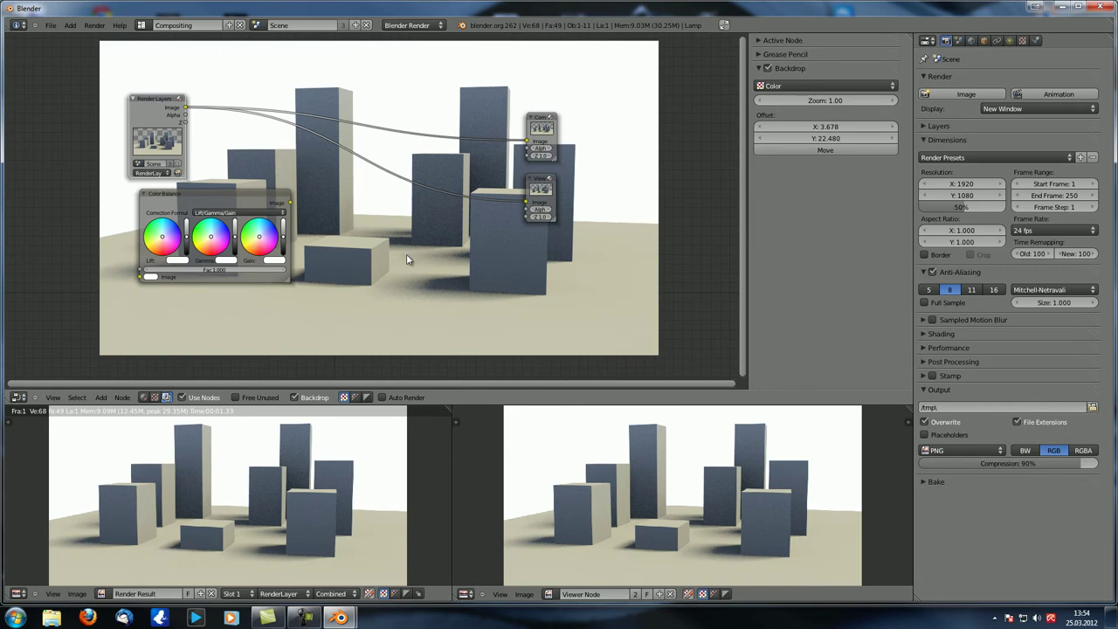
middle_click_drag(404, 218, 377, 194, "alt")
scroll(381, 195, "down", 3)
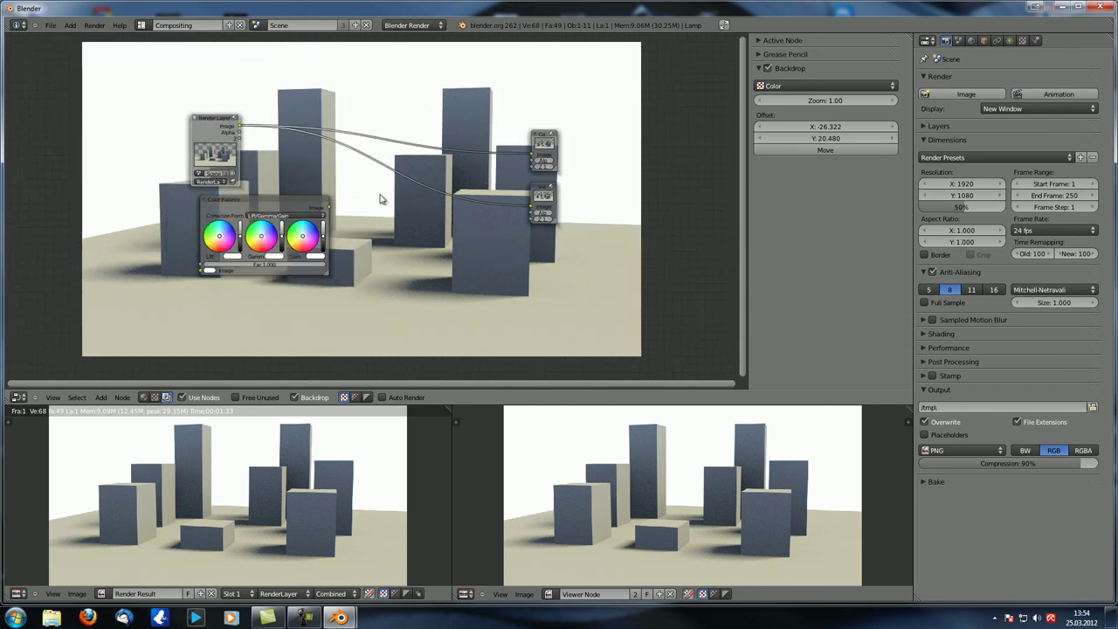
scroll(382, 196, "up", 5)
scroll(385, 203, "down", 4)
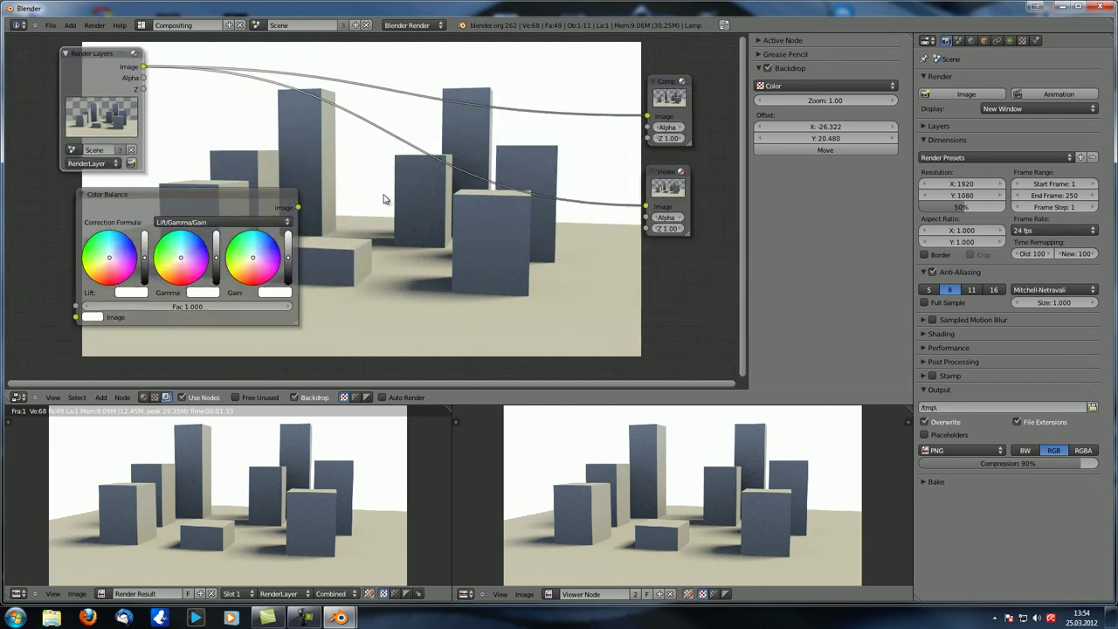
scroll(387, 204, "up", 1)
scroll(387, 205, "up", 1)
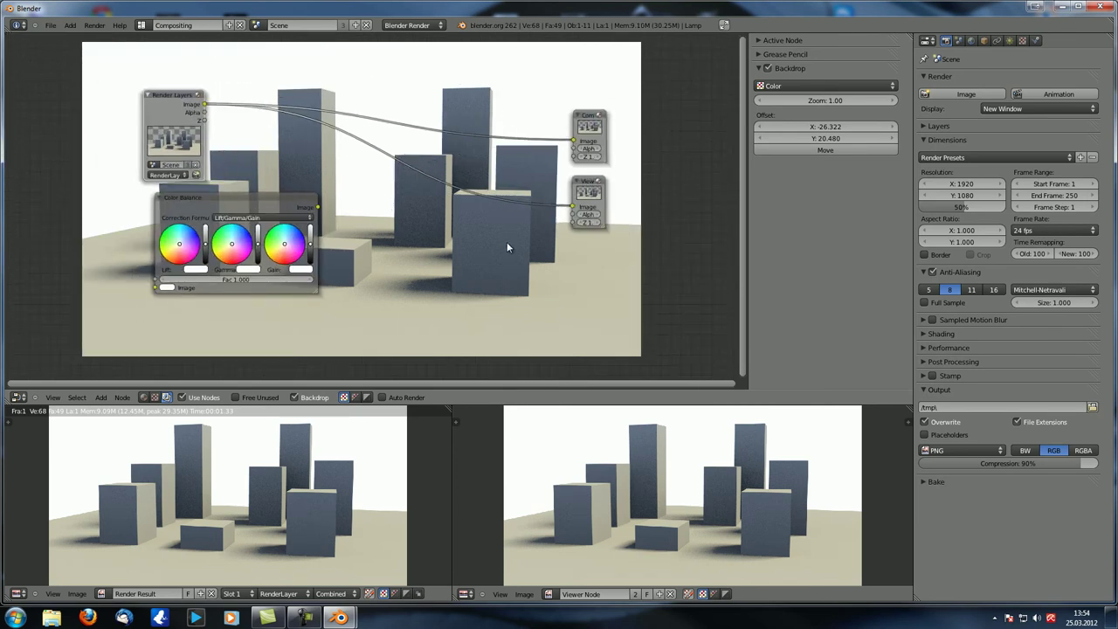
middle_click_drag(503, 261, 445, 240)
left_click(828, 150)
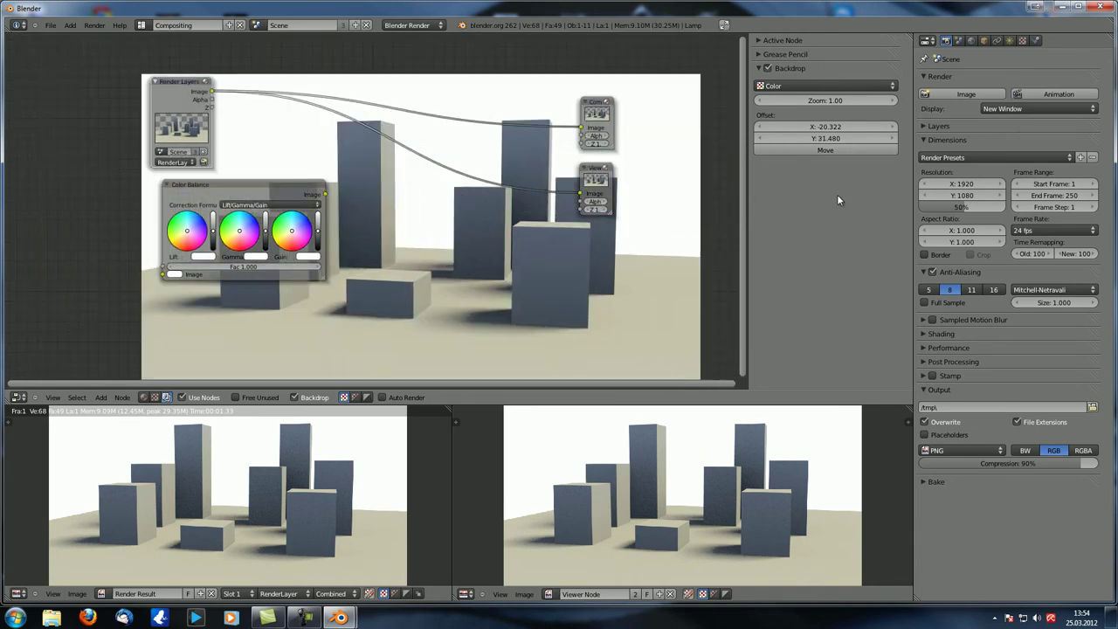
left_click(825, 169)
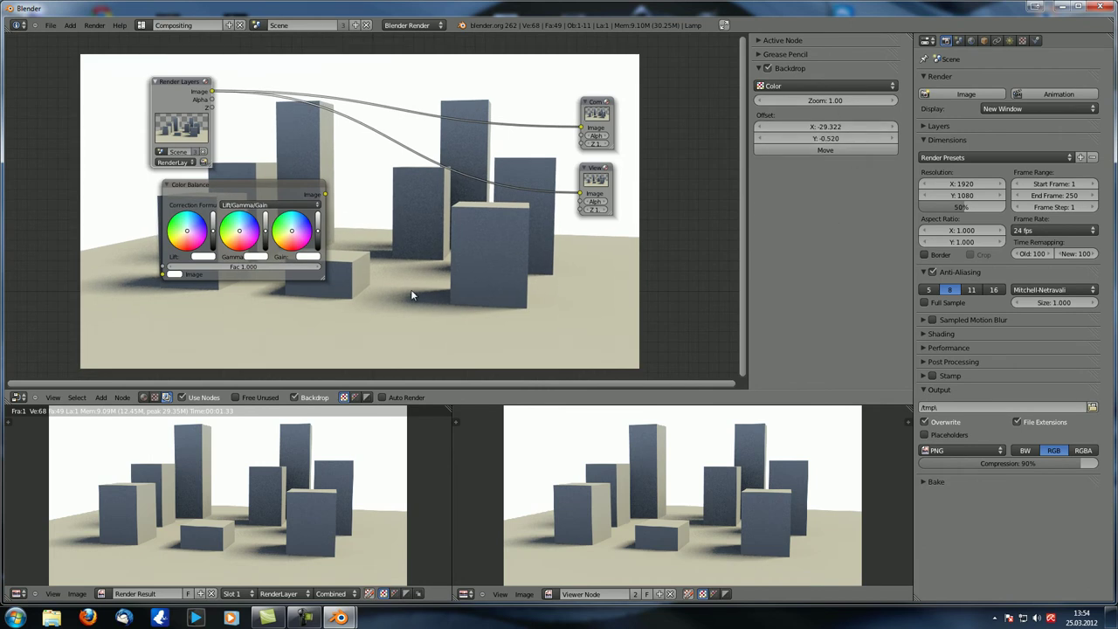
Expand the Backdrop, Grease Pencil and Active Node panels, then hide the sidebar.
left_click(760, 66)
left_click(760, 62)
left_click(759, 54)
left_click(760, 41)
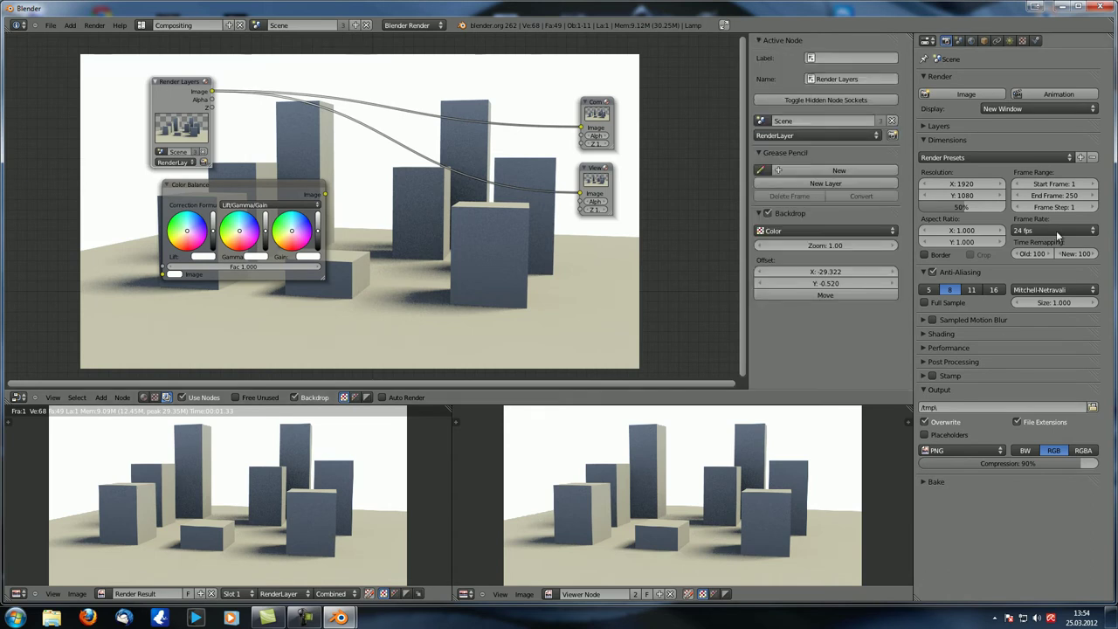
middle_click_drag(462, 262, 458, 254)
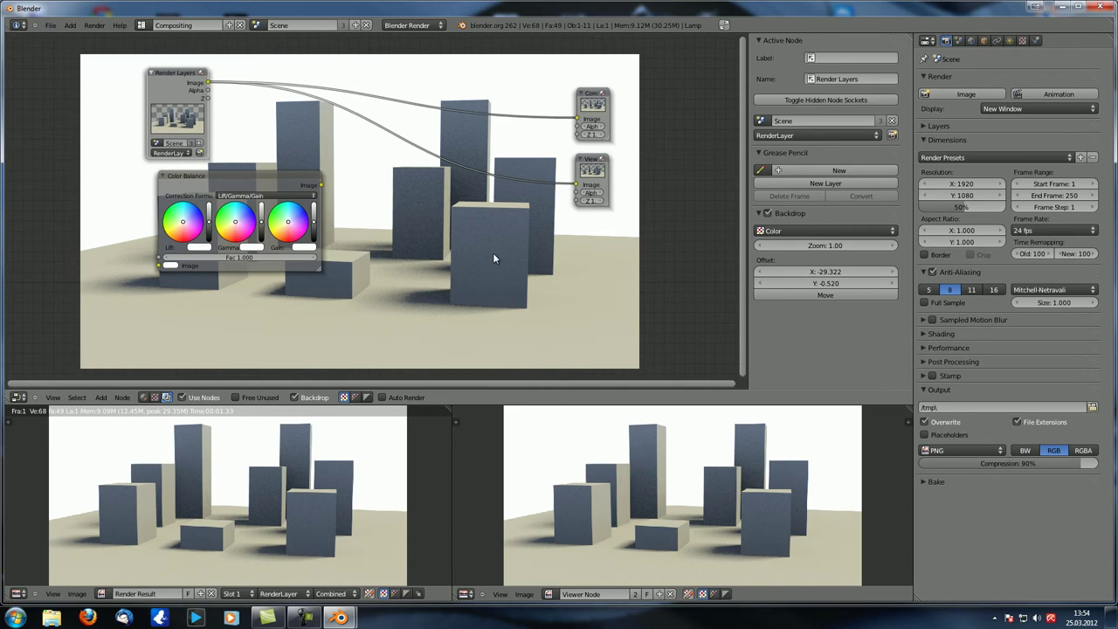
key("n")
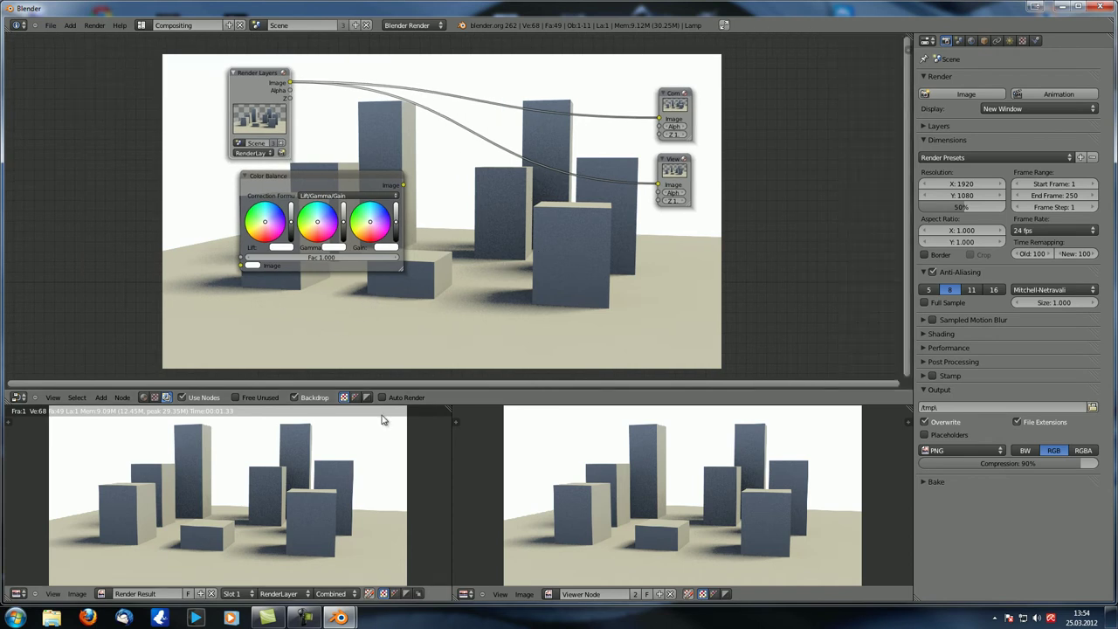
Browse the node editor's View, Select and Add menus.
middle_click_drag(487, 332, 446, 320)
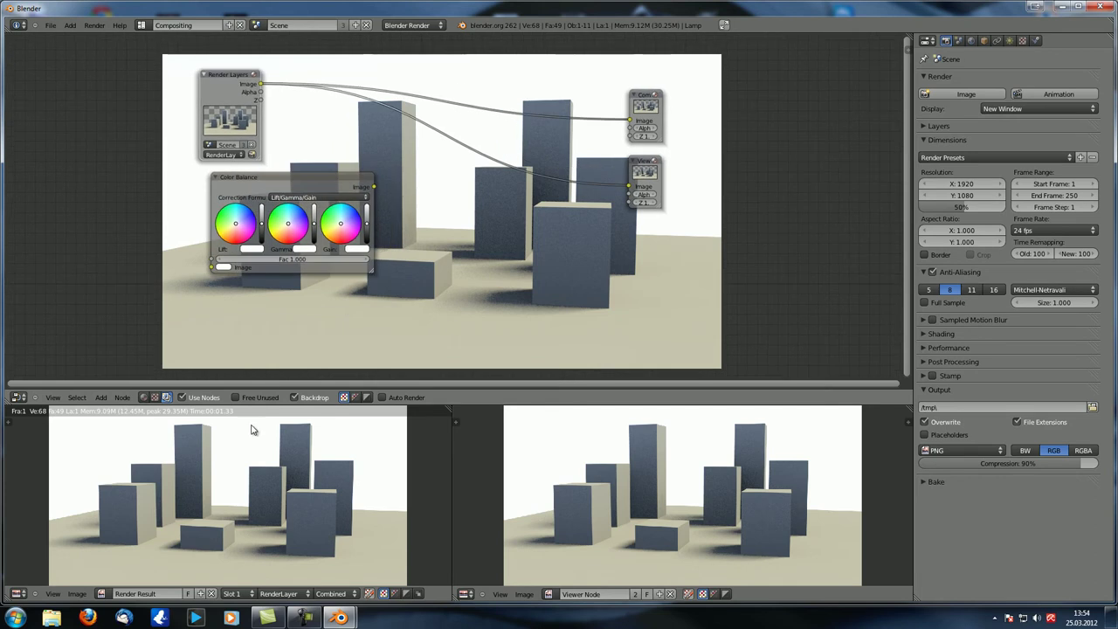
left_click(52, 397)
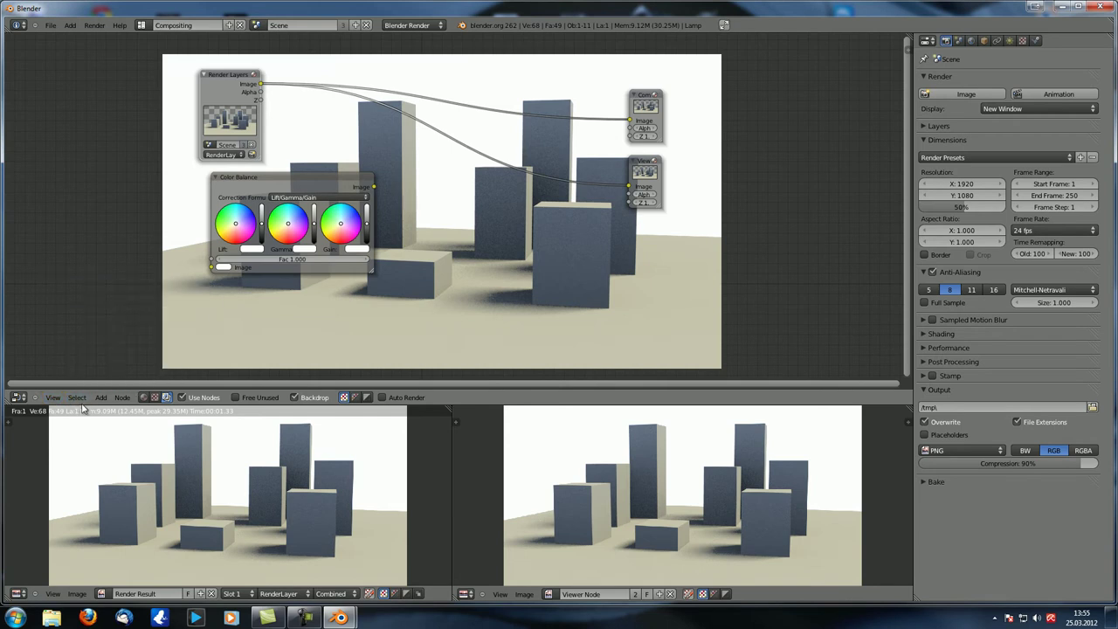
left_click(77, 397)
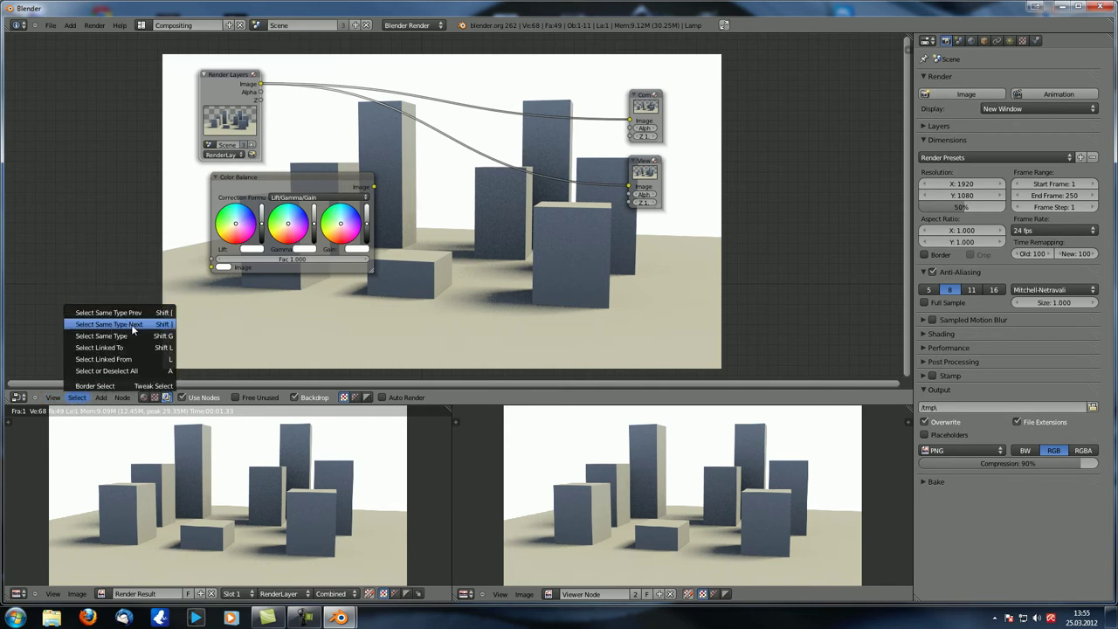
left_click(105, 399)
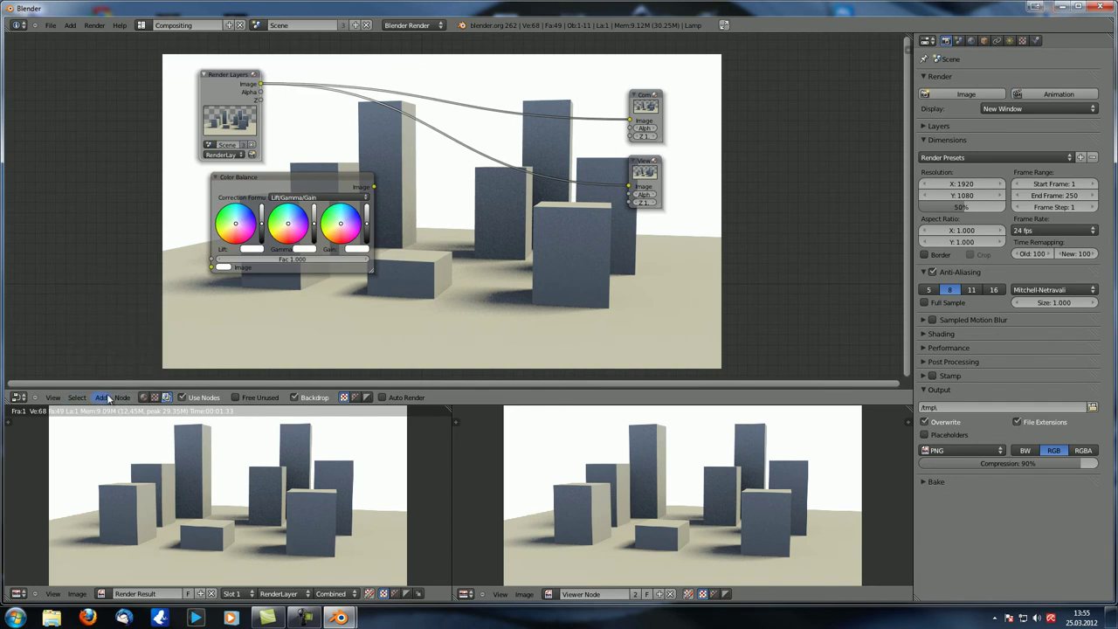
left_click(108, 399)
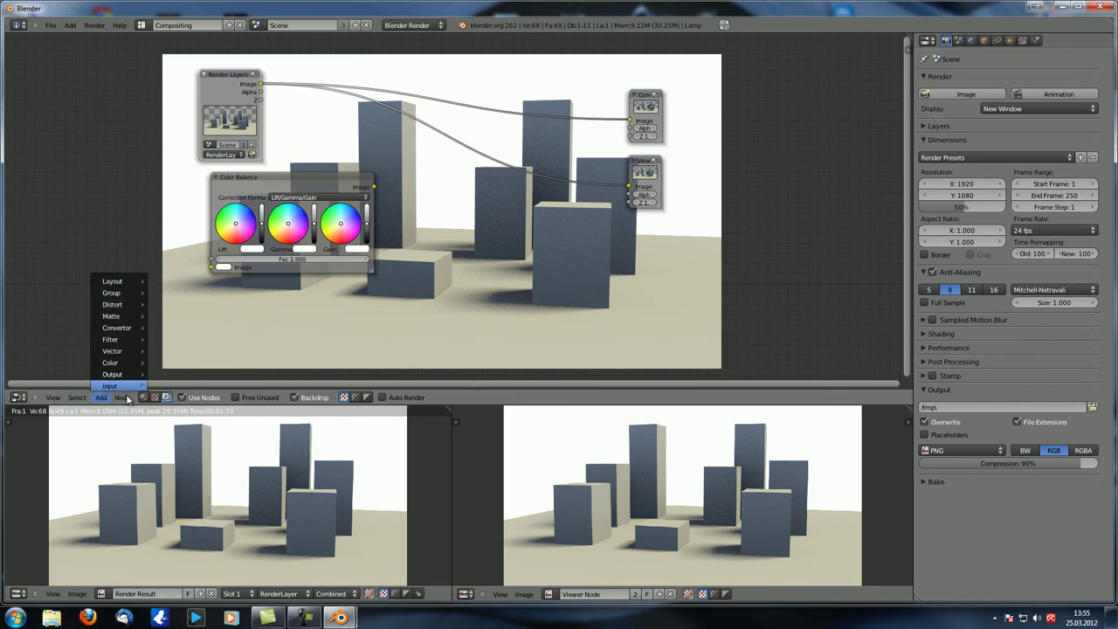
mouse_move(124, 401)
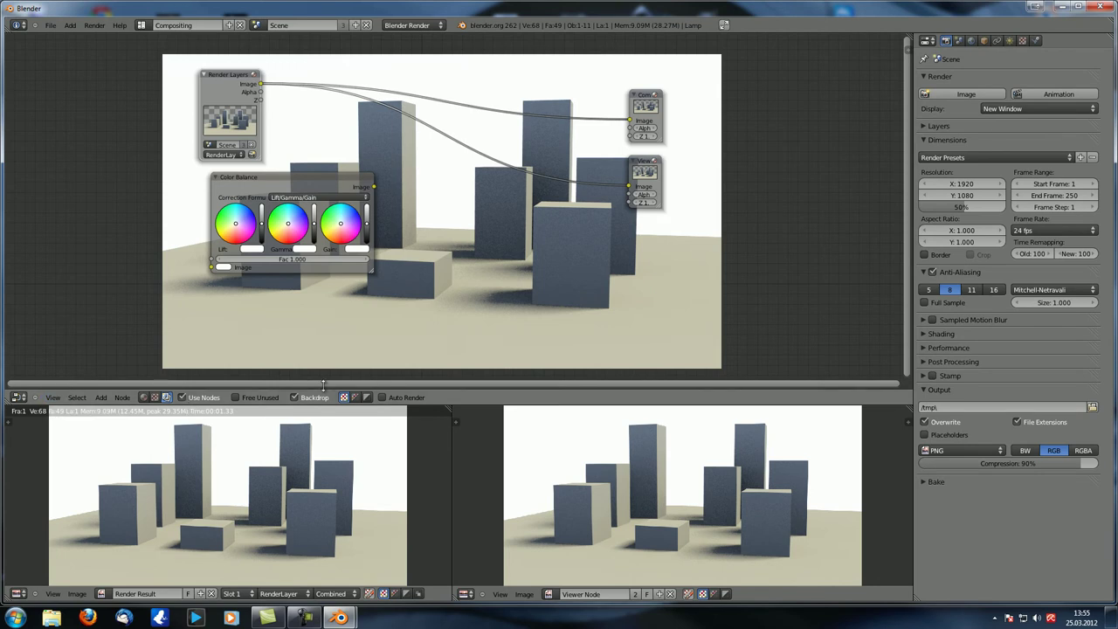
Delete the unconnected Color Balance node and tick Use Nodes for the compositor.
middle_click_drag(583, 280, 556, 284)
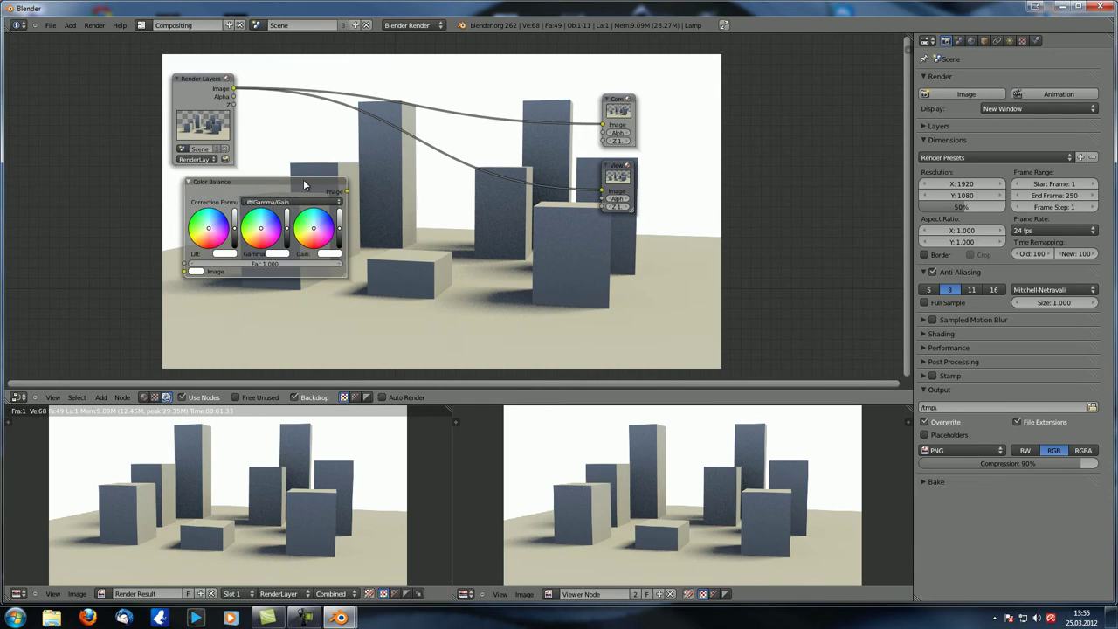
key("x")
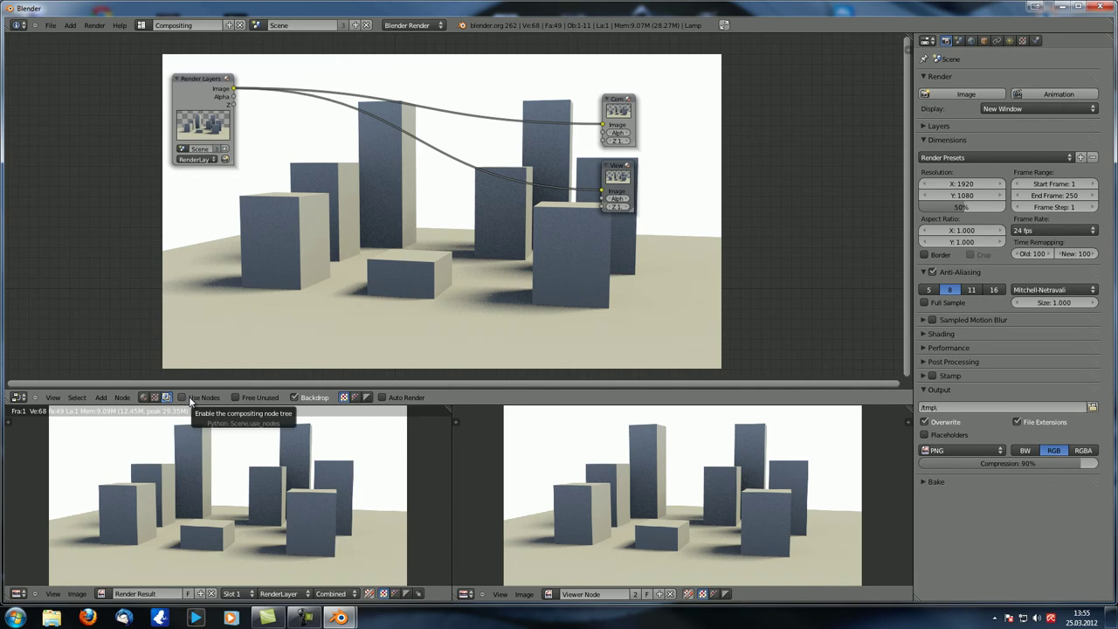
left_click(182, 397)
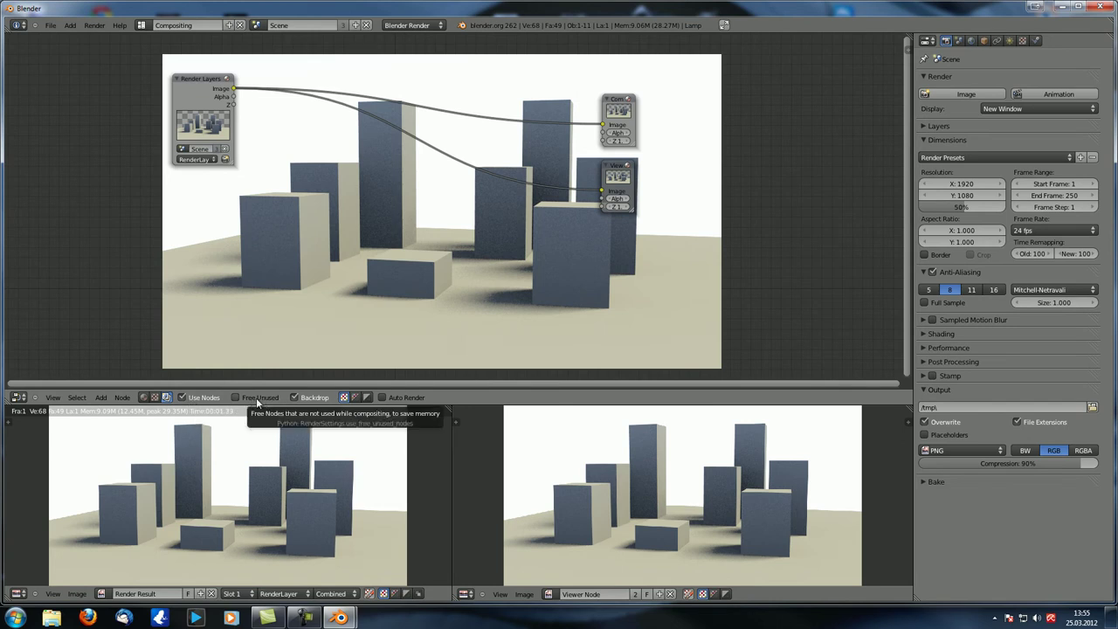
scroll(402, 148, "down", 2)
Add a new Color Balance node, shift Render Layers left, and cut its Composite and Viewer links.
key("shift+a")
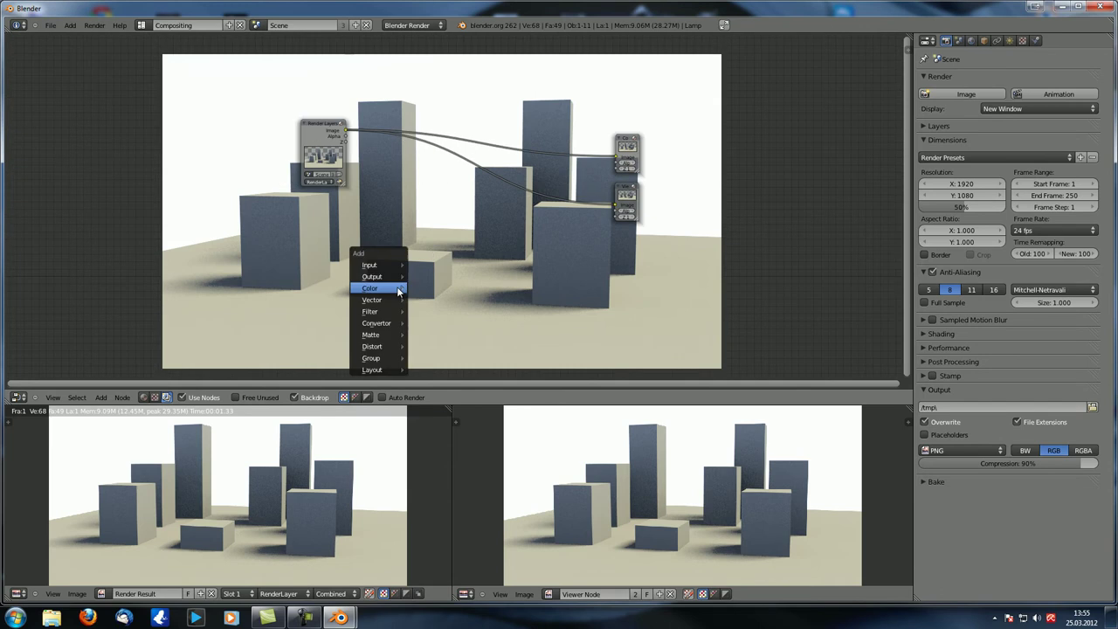
mouse_move(398, 291)
left_click(439, 381)
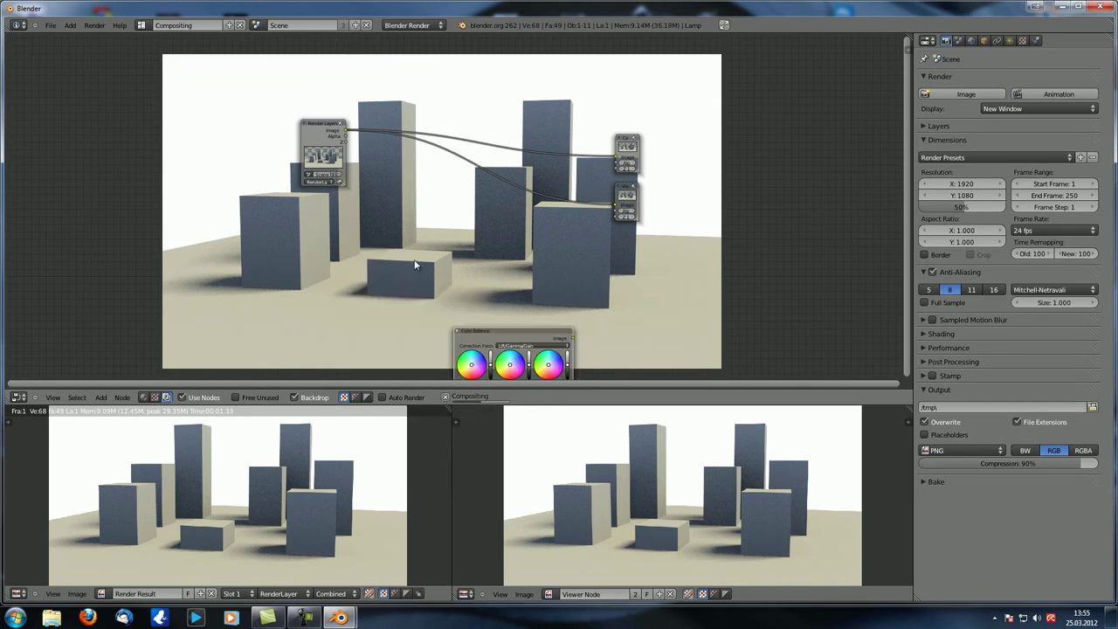
left_click_drag(342, 126, 255, 137)
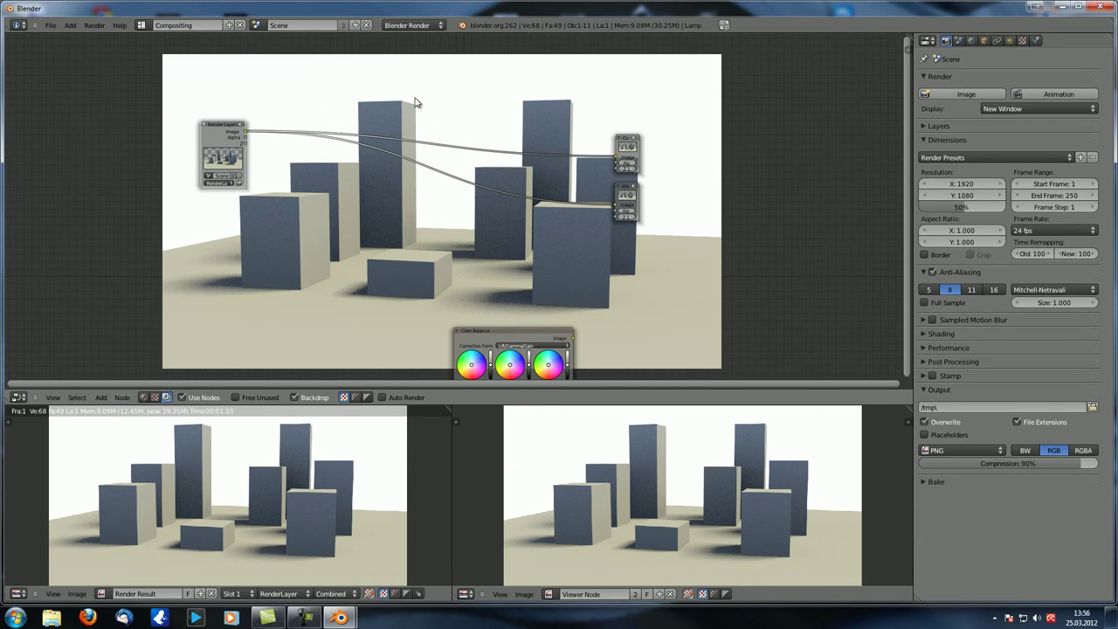
mouse_move(419, 96)
left_mouse_down("ctrl")
mouse_move(455, 87)
mouse_move(463, 103)
mouse_move(448, 117)
mouse_move(469, 289)
left_mouse_up("ctrl")
Place the Color Balance node beside Render Layers and scatter four duplicates around the backdrop.
key("g")
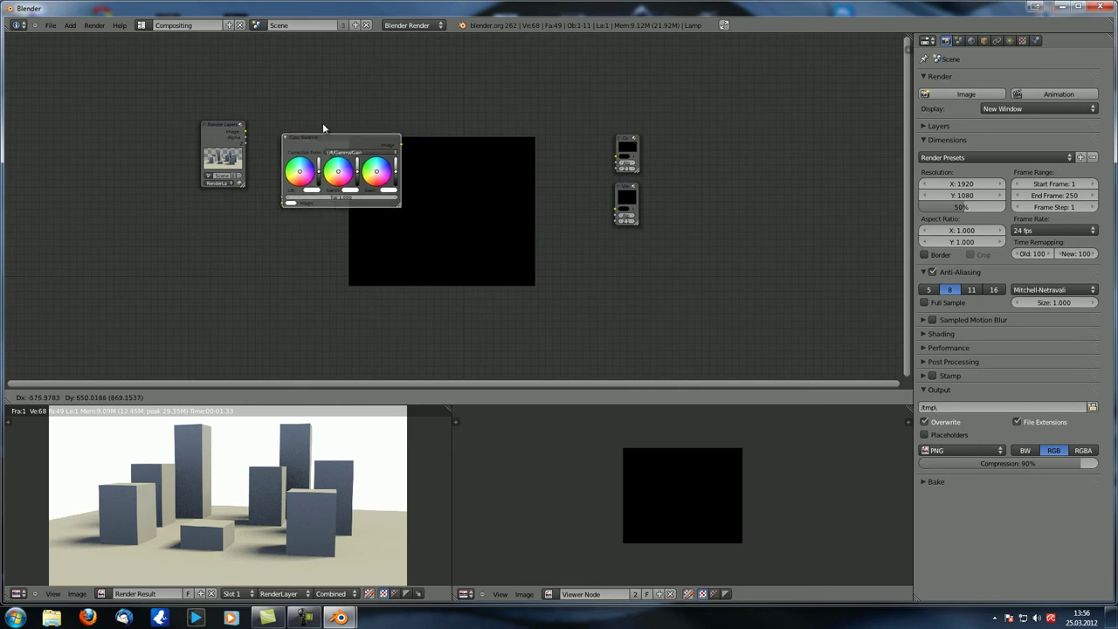
left_click(314, 105)
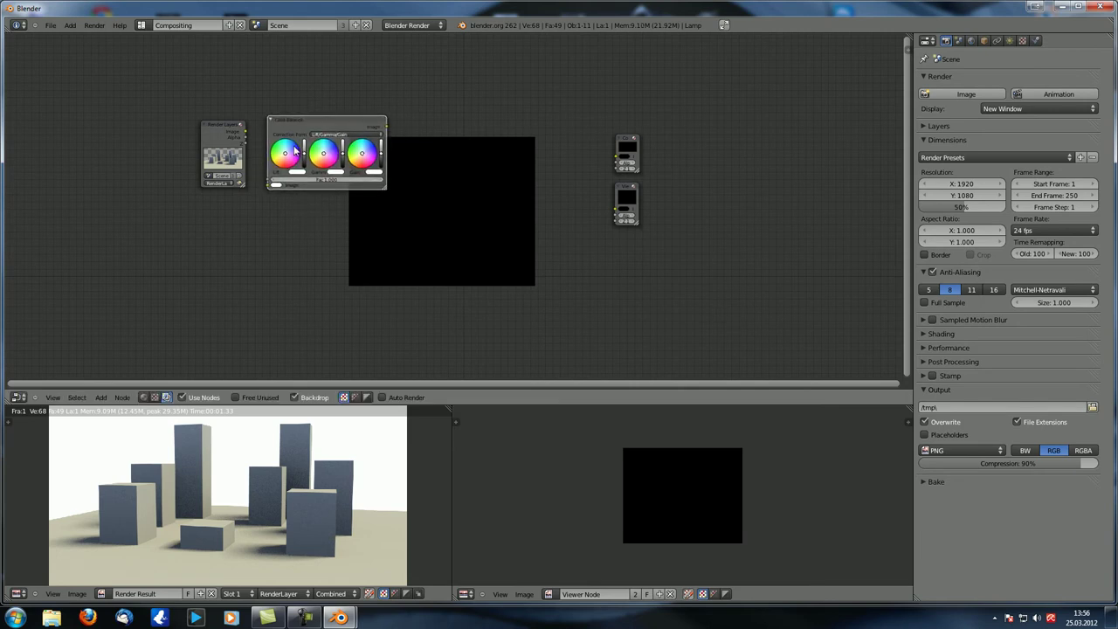
key("shift+d")
left_click(390, 291)
key("shift+d")
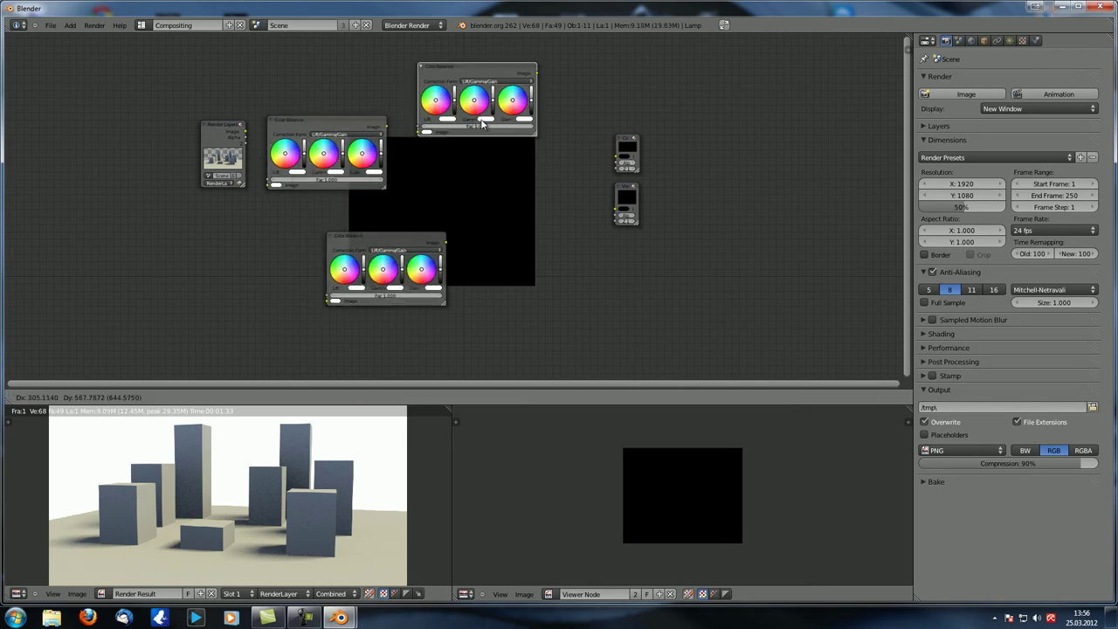
left_click(479, 122)
key("shift+d")
left_click(568, 333)
key("shift+d")
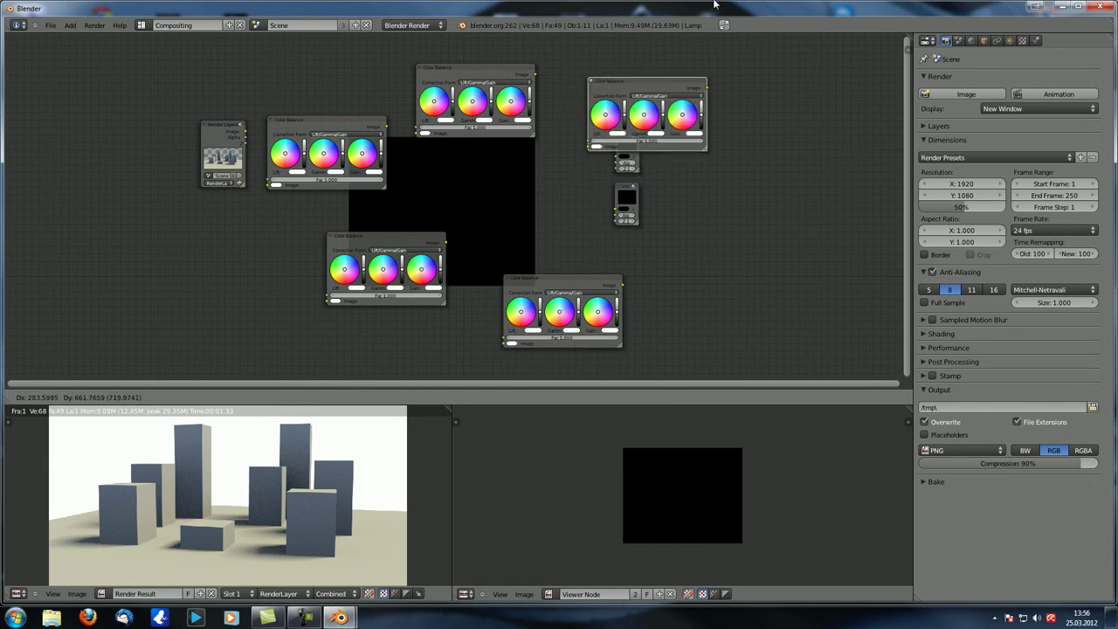
left_click(687, 31)
Reposition the top-right Color Balance copy and move both output nodes further right.
key("g")
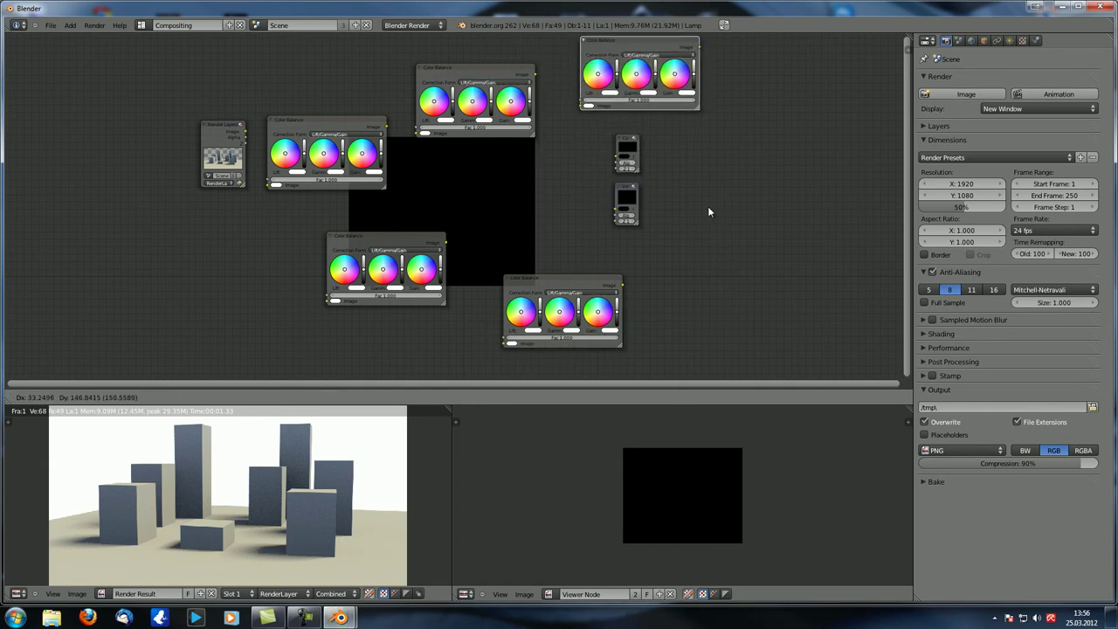
left_click(703, 255)
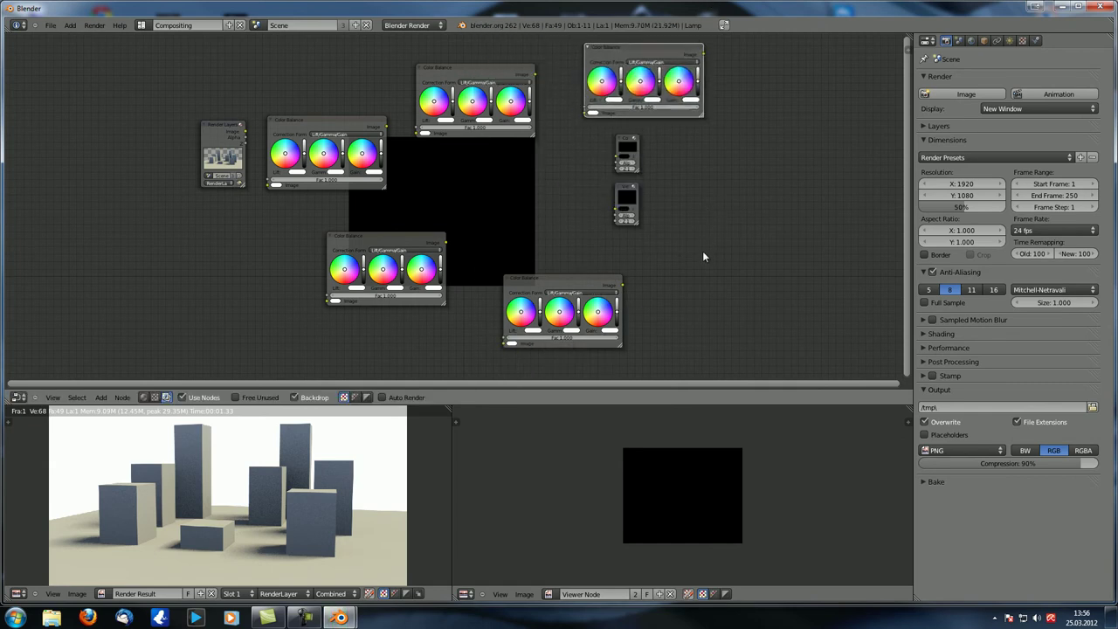
key("b")
left_click_drag(697, 252, 591, 153)
key("g")
left_click(783, 118)
right_click(626, 192)
key("g")
left_click(883, 207)
Select Render Layers, the Color Balance nodes and the Viewer in chain order.
right_click(322, 125)
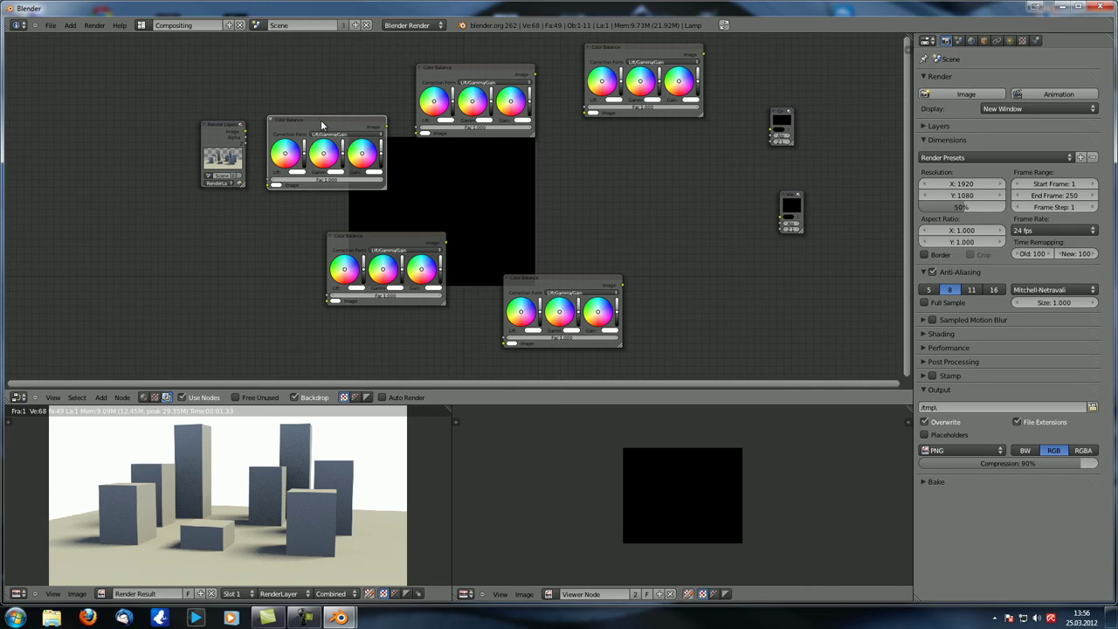
right_click(297, 129)
right_click(501, 68)
right_click(586, 284)
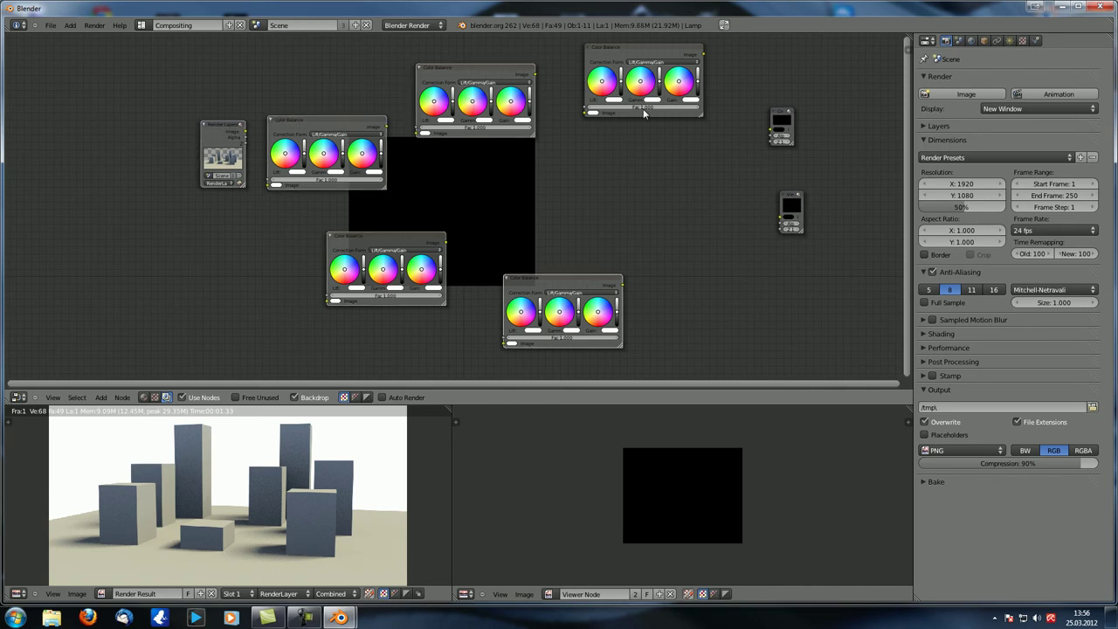
right_click(661, 50)
right_click(781, 120, "shift")
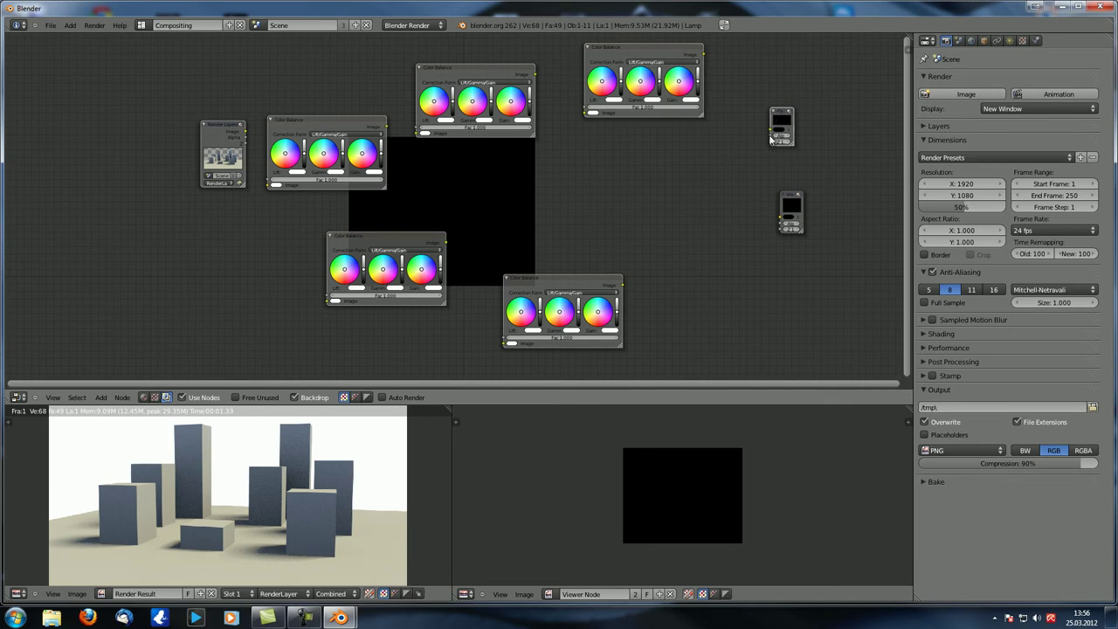
Link the selected nodes with F, then wire the last Color Balance's Image output to the lower output node.
key("f")
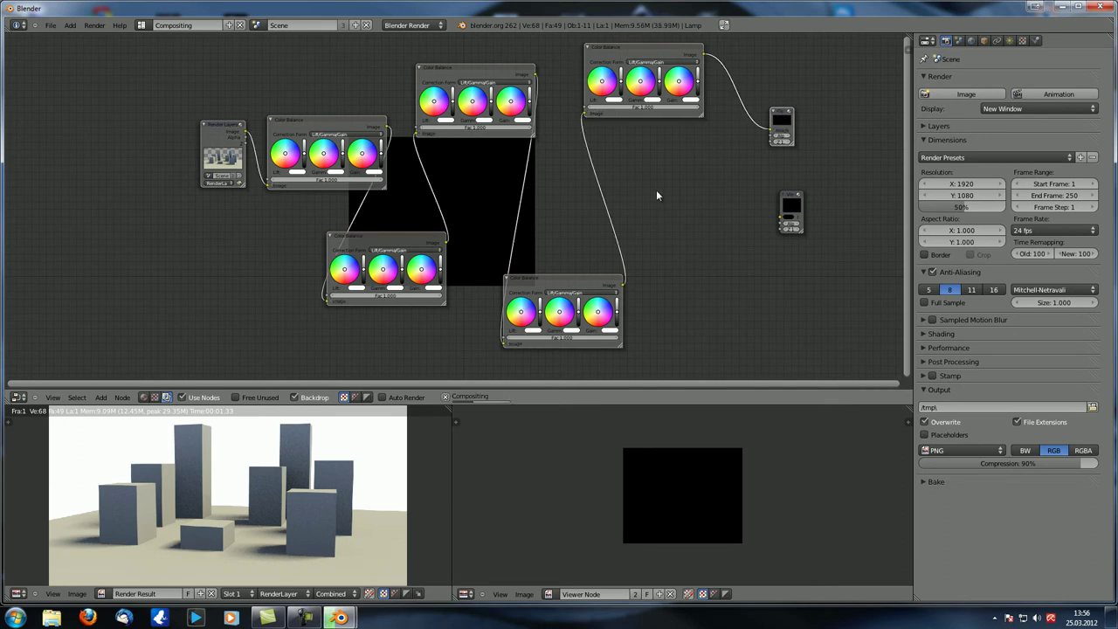
right_click_drag(196, 122, 134, 135)
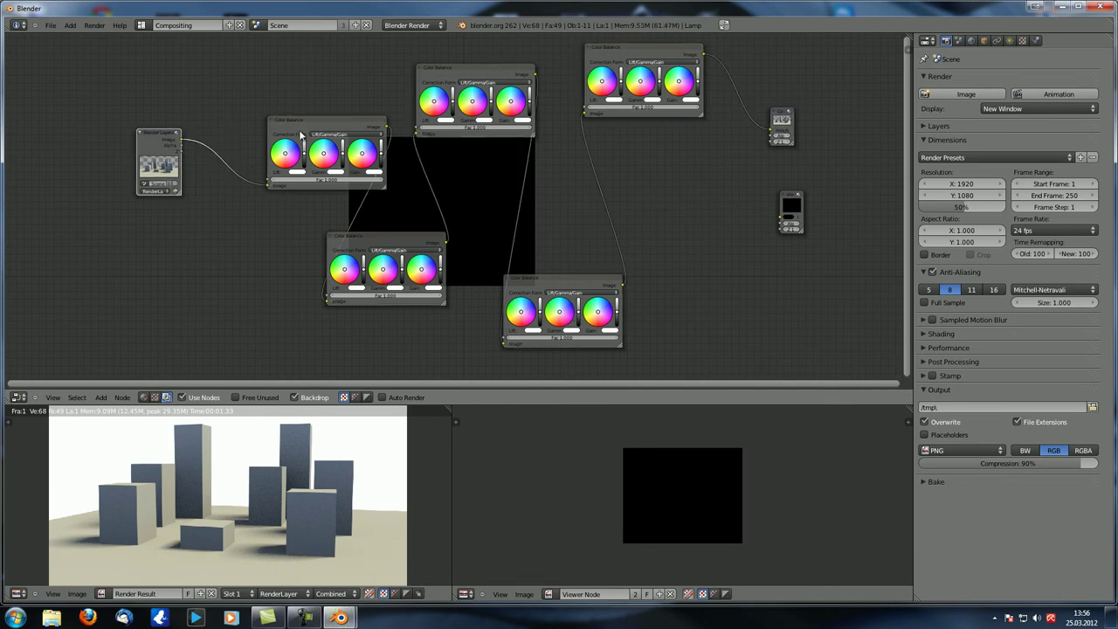
right_click_drag(308, 131, 247, 130)
left_click_drag(701, 58, 788, 227)
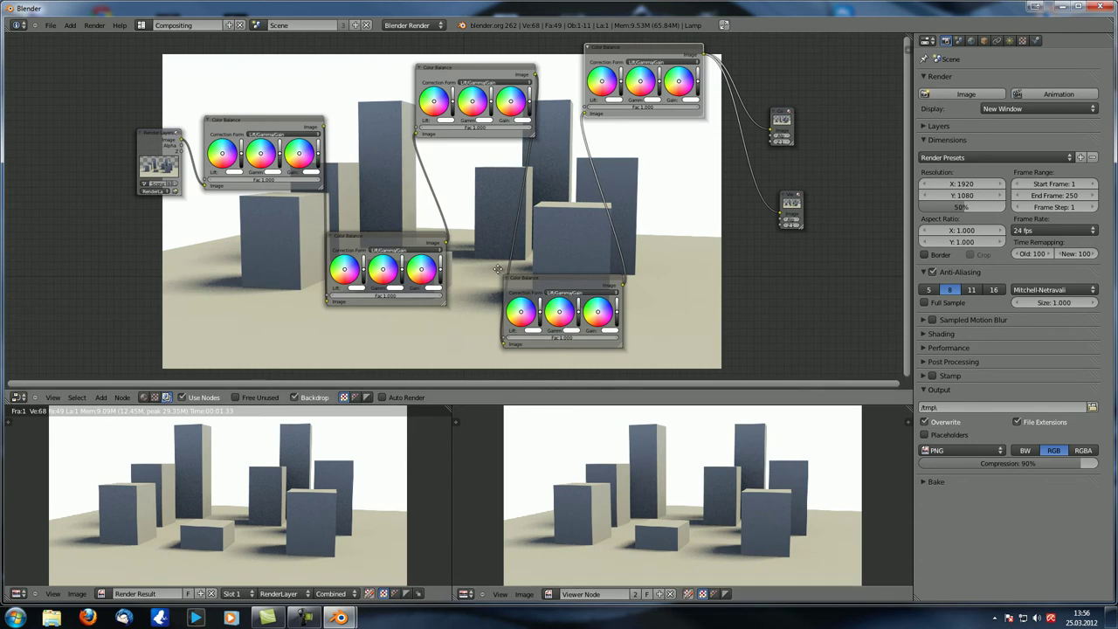
middle_click_drag(497, 269, 463, 287)
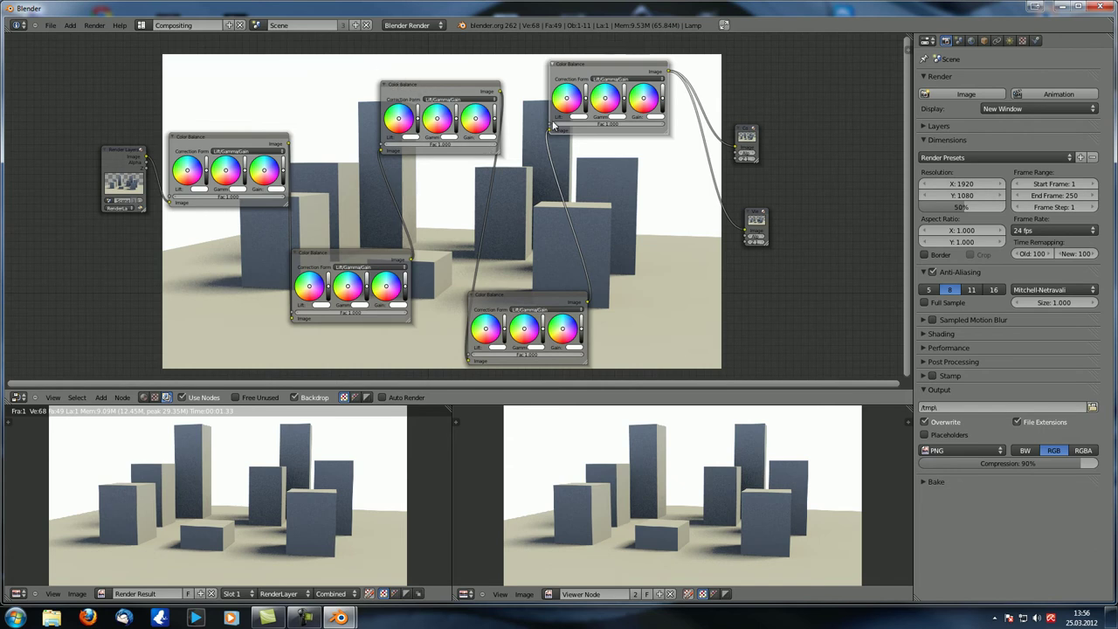
Tint Lift, Gamma and Gain wheels across the Color Balance nodes, ending with a pink Gain.
left_click_drag(760, 211, 746, 222)
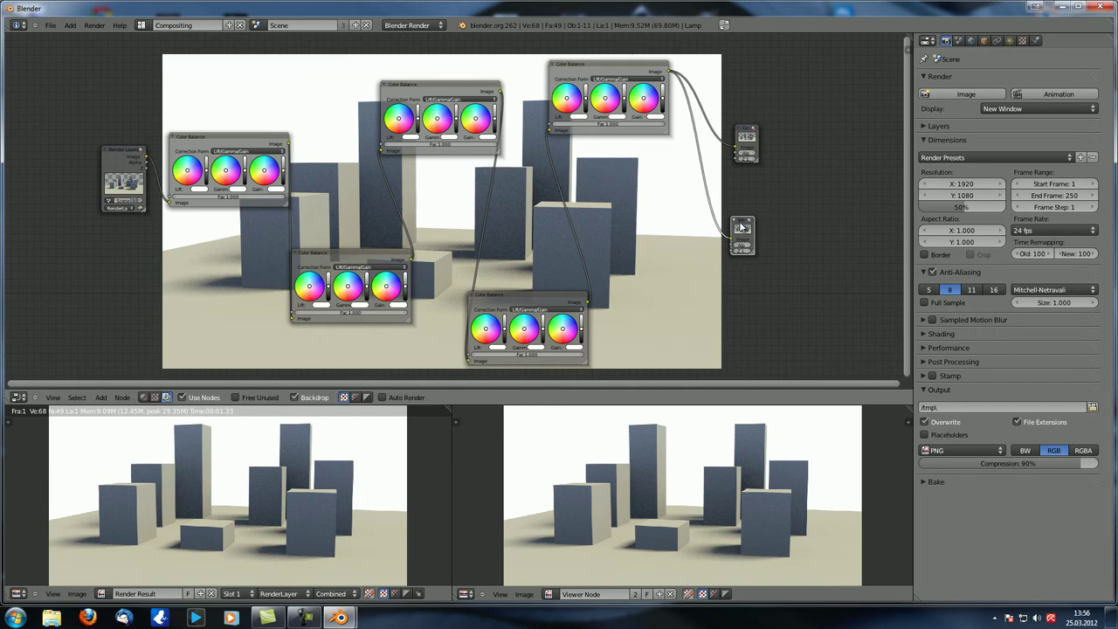
left_click(186, 175)
left_click(315, 286)
left_click(557, 335)
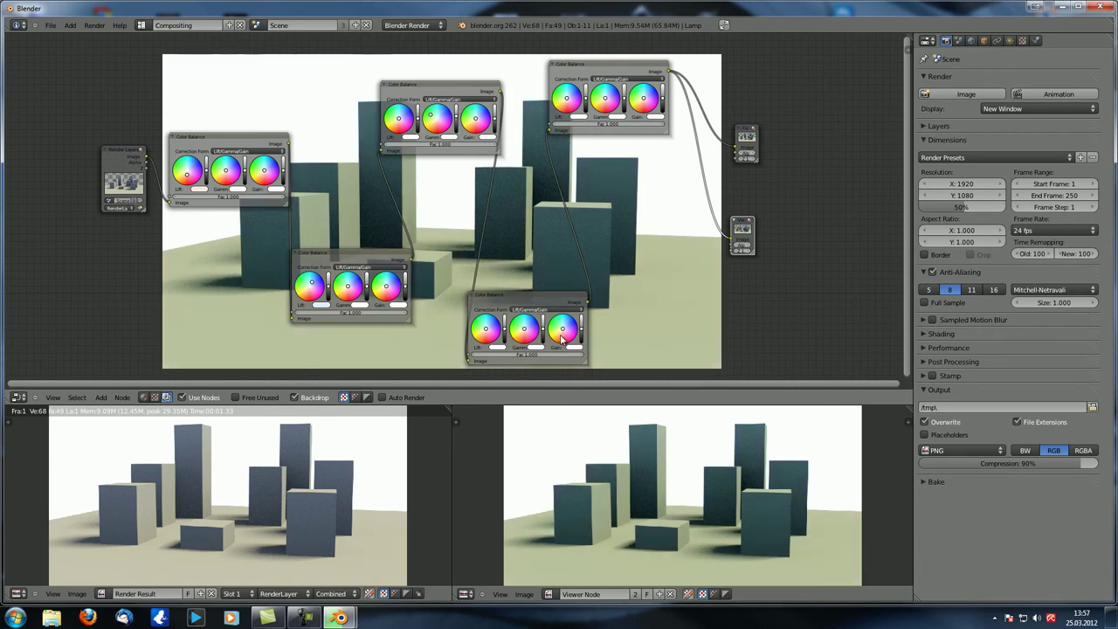
left_click(611, 96)
left_click(654, 106)
middle_click_drag(769, 280, 673, 268)
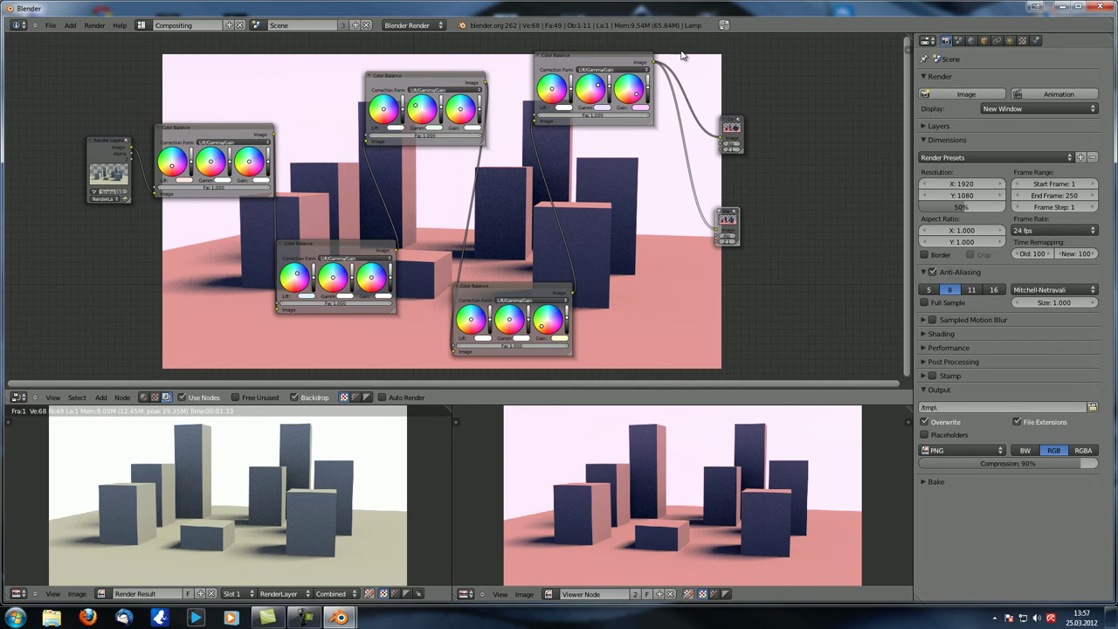
left_click_drag(97, 149, 66, 146)
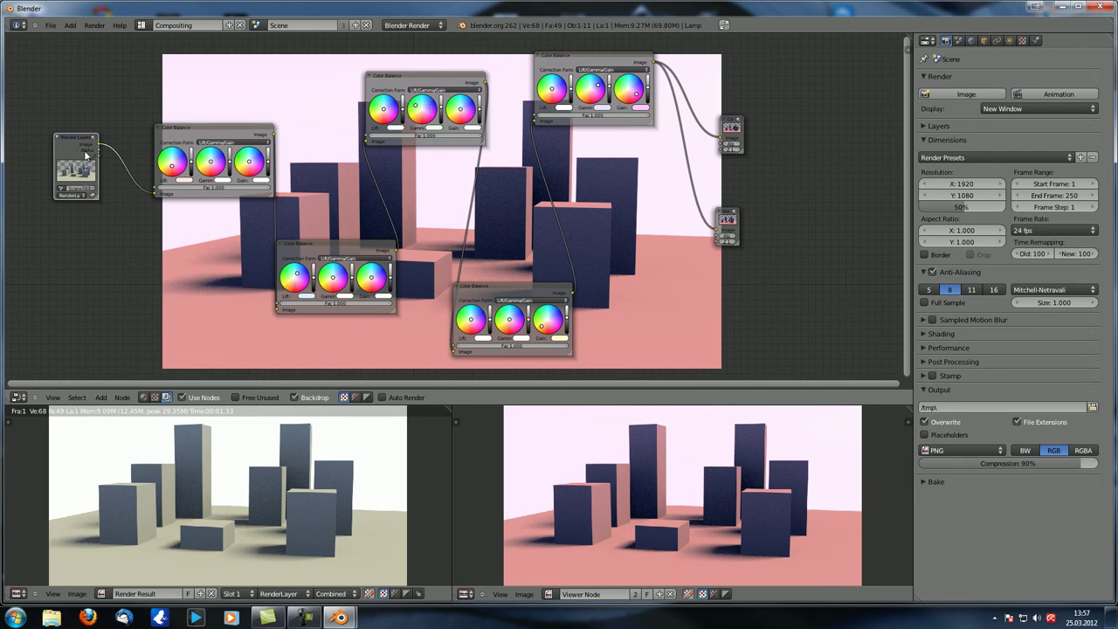
scroll(245, 189, "up", 4)
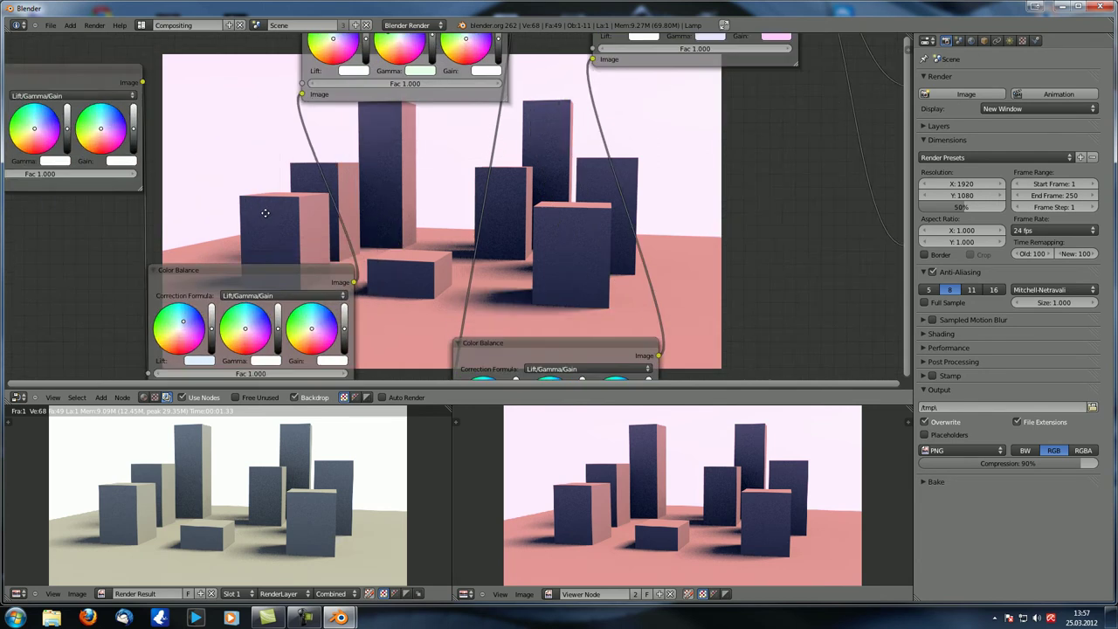
left_click_drag(452, 105, 435, 111)
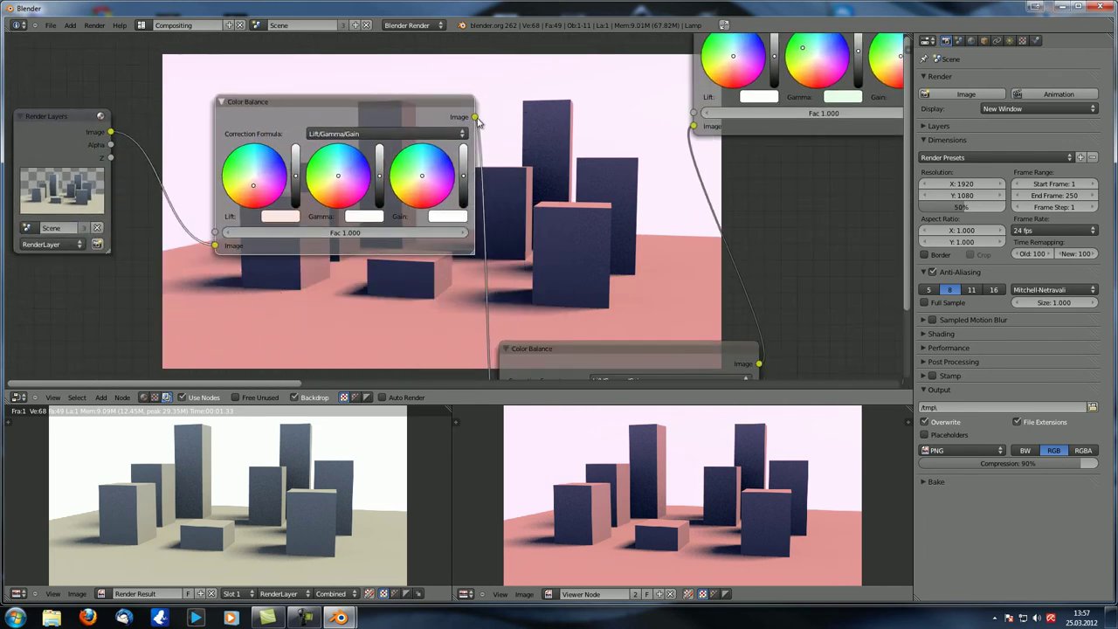
scroll(463, 178, "down", 2)
middle_click_drag(370, 117, 312, 92)
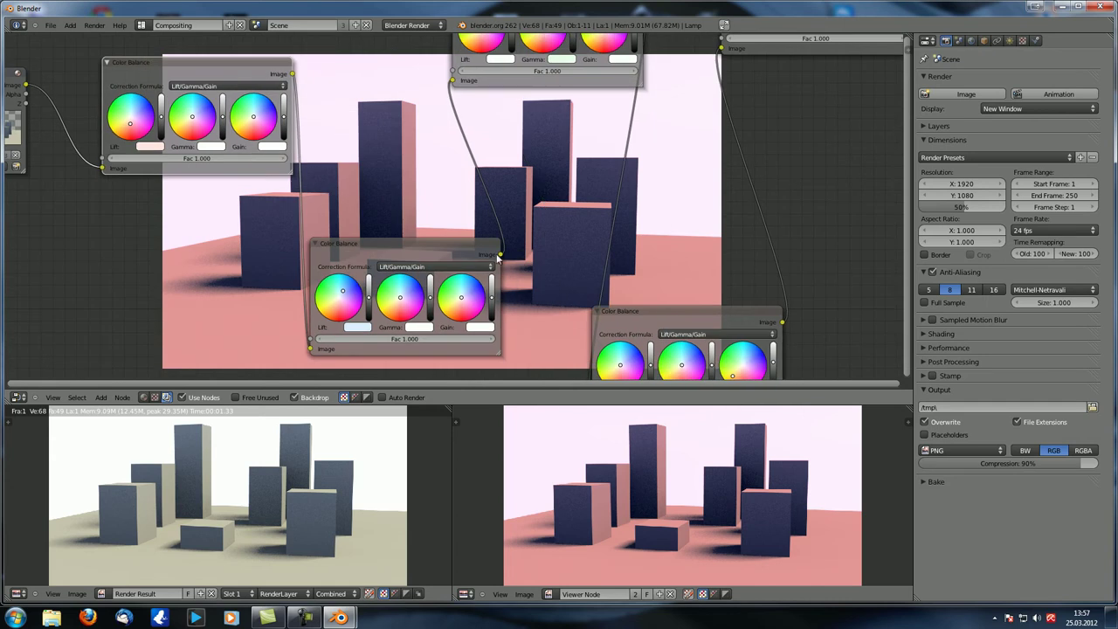
middle_click_drag(503, 251, 429, 262)
scroll(341, 207, "down", 3)
scroll(341, 207, "up", 3)
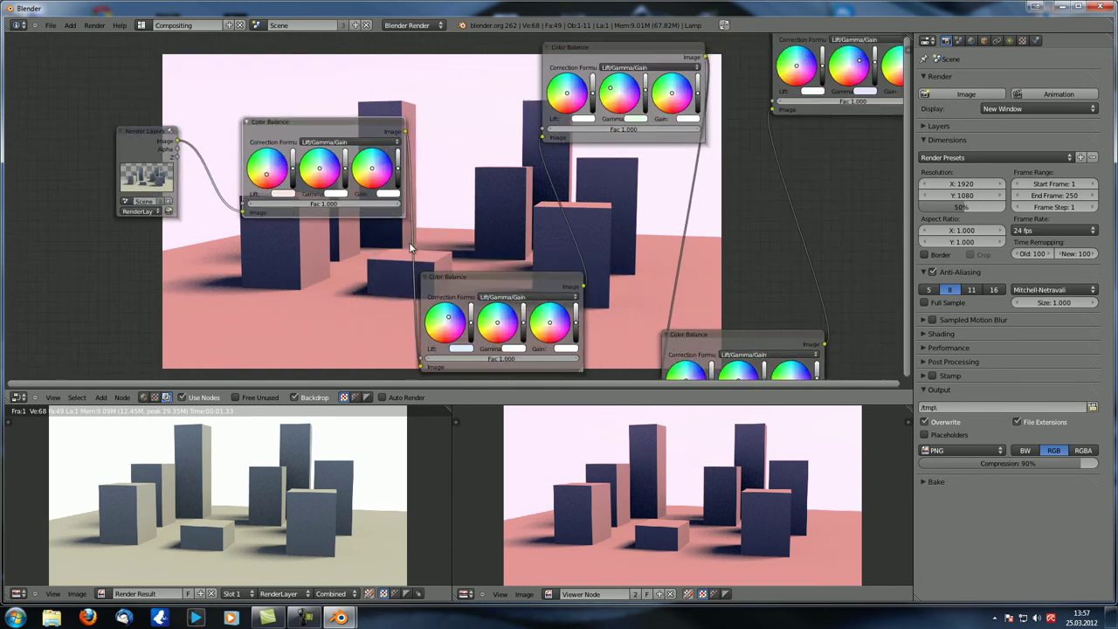
middle_click_drag(313, 343, 189, 298)
scroll(462, 137, "down", 2)
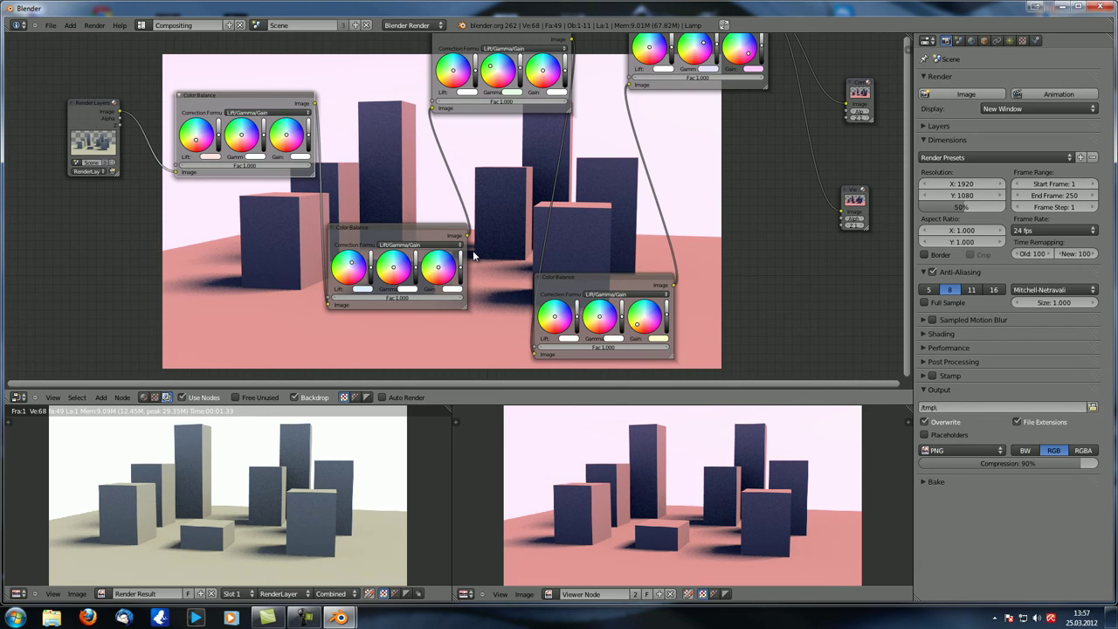
Start Task Manager via 'Task-Manager starten' and park it at the right screen edge.
right_click(413, 622)
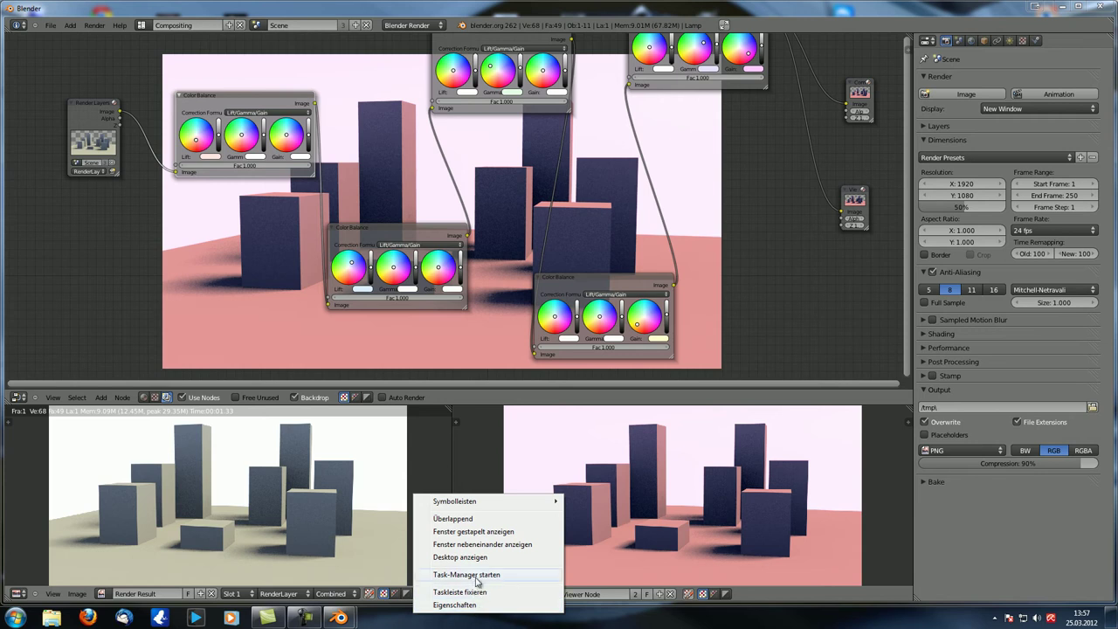
left_click(476, 576)
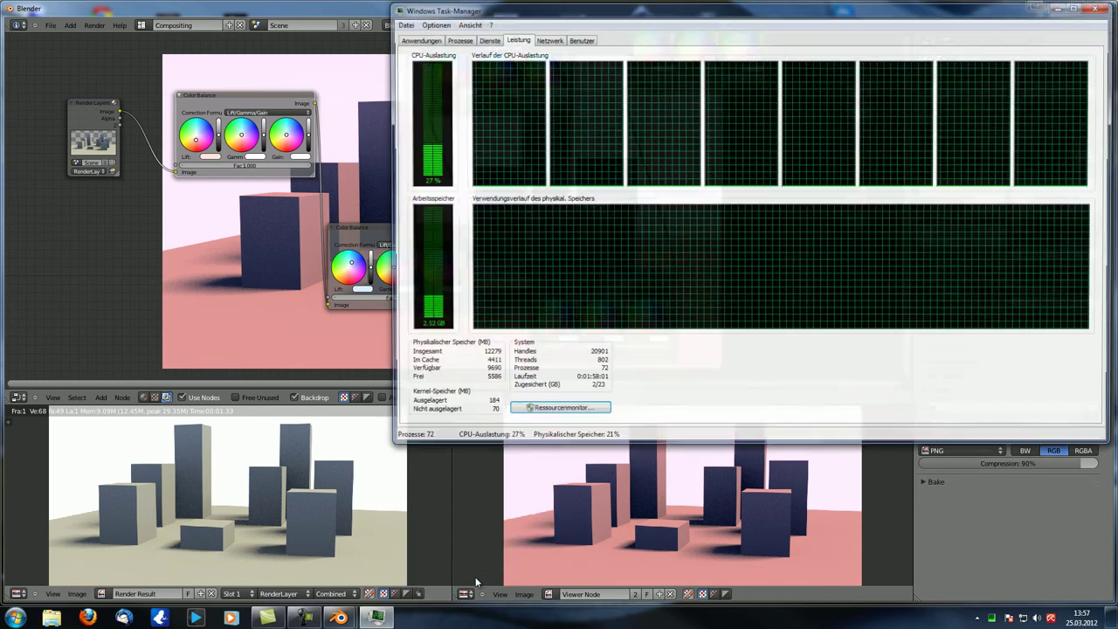
left_click_drag(545, 15, 695, 134)
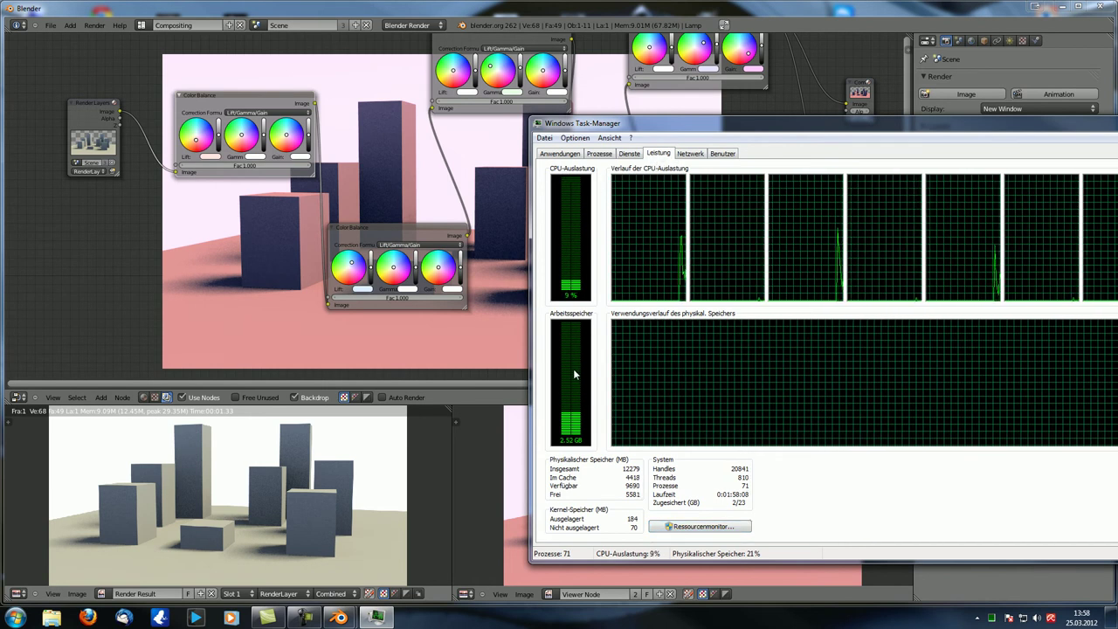
left_click_drag(648, 125, 1062, 83)
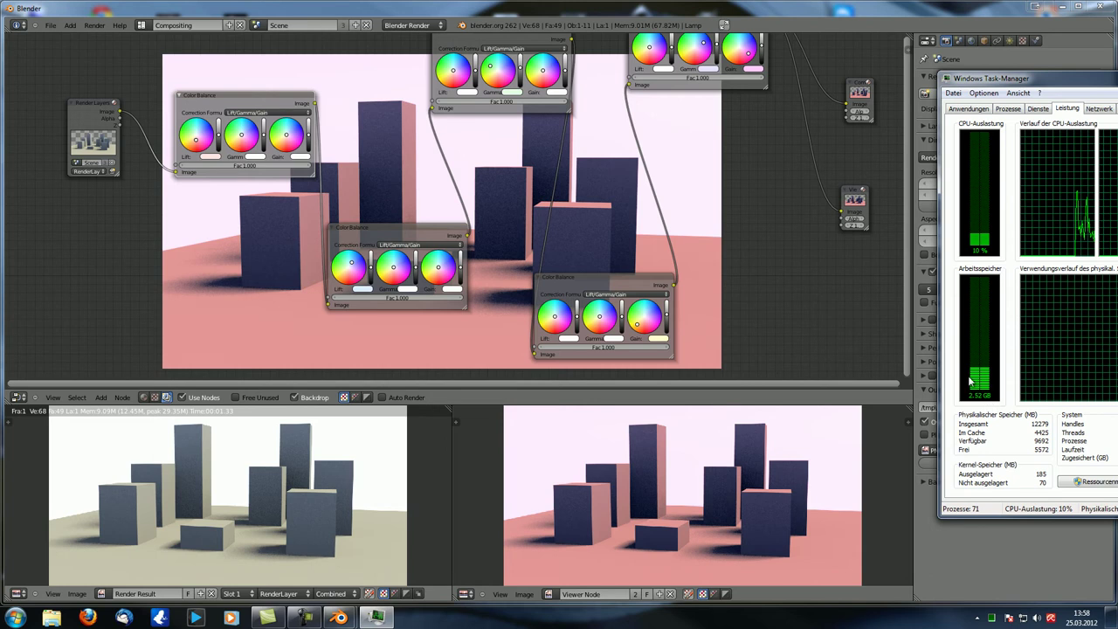
Push Task Manager to the edge and route the lower, then top, Color Balance output into the Viewer.
middle_click_drag(547, 222, 516, 209, "ctrl")
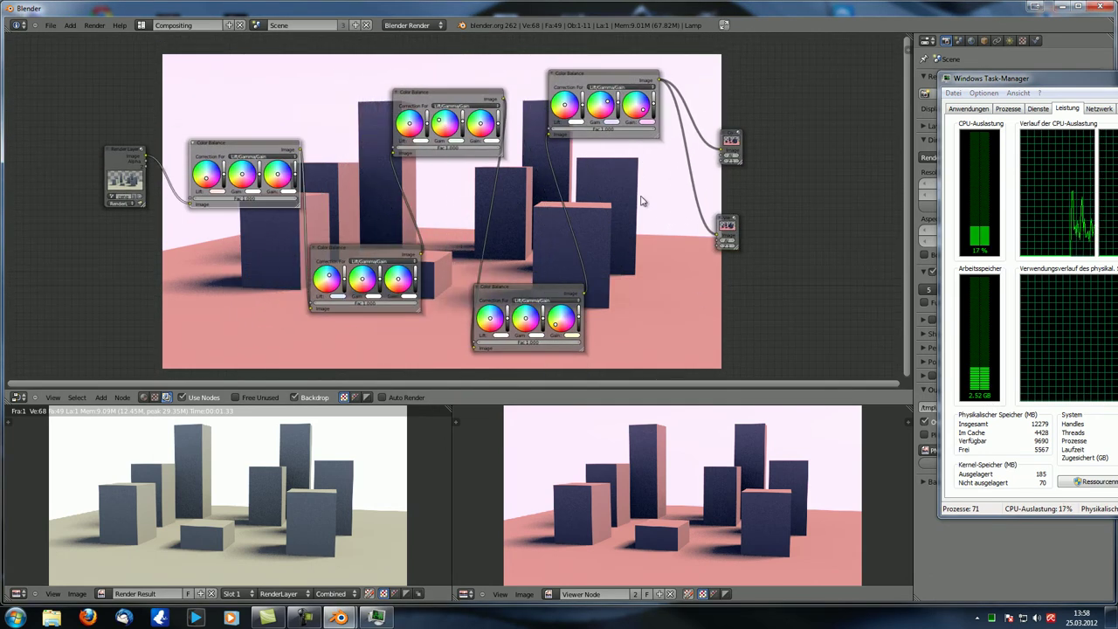
middle_click_drag(700, 100, 704, 100)
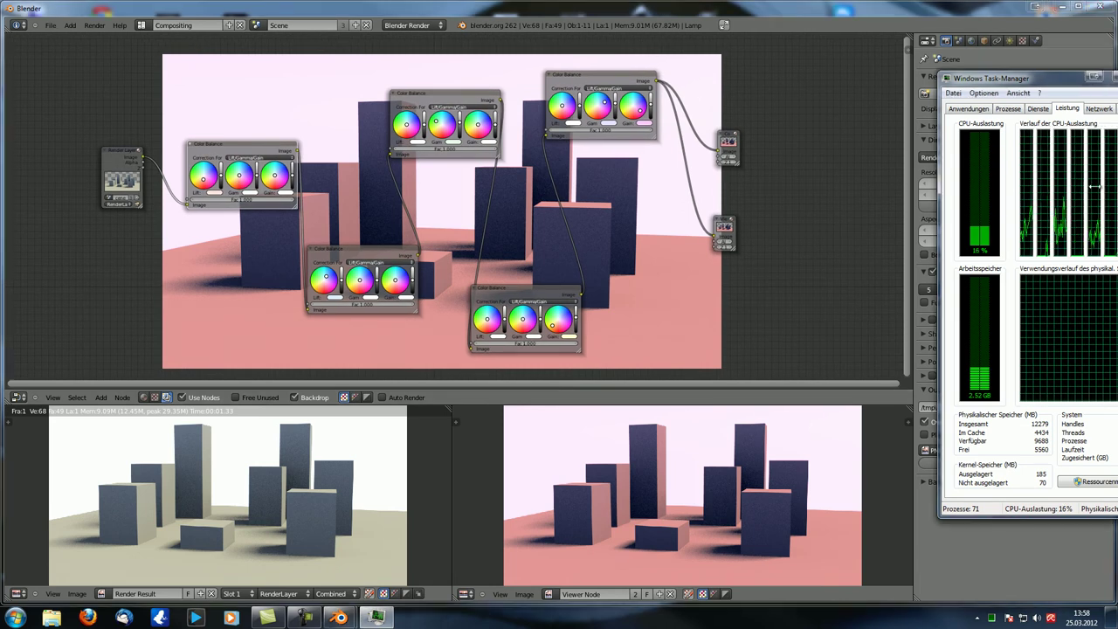
left_click_drag(1036, 83, 1117, 115)
middle_click_drag(596, 292, 563, 291)
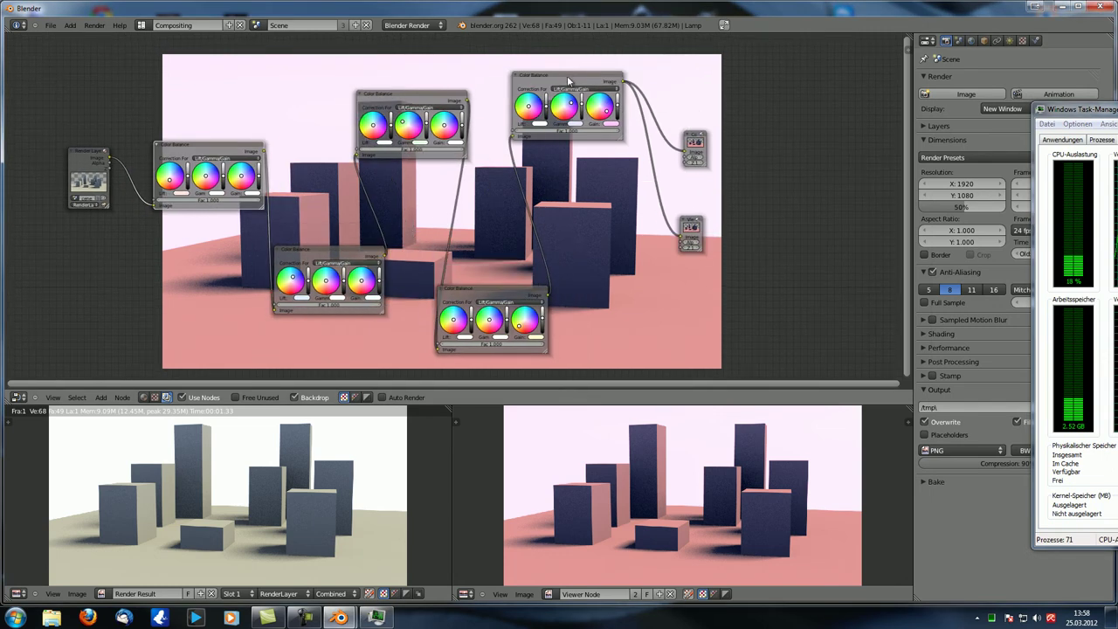
scroll(594, 105, "up", 1)
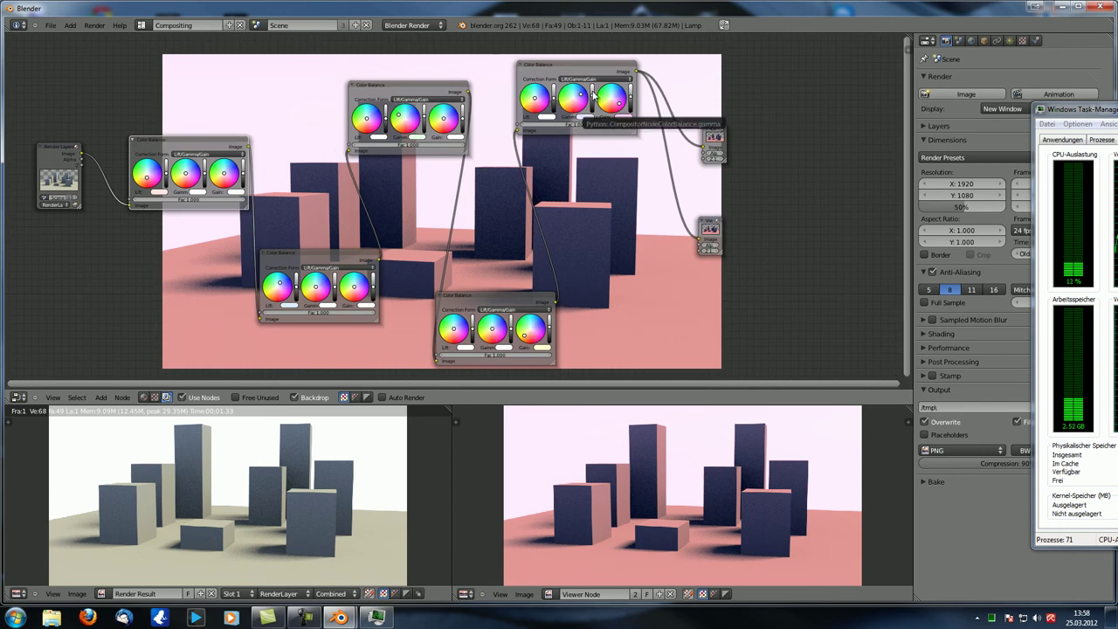
left_click(497, 302, "ctrl+shift")
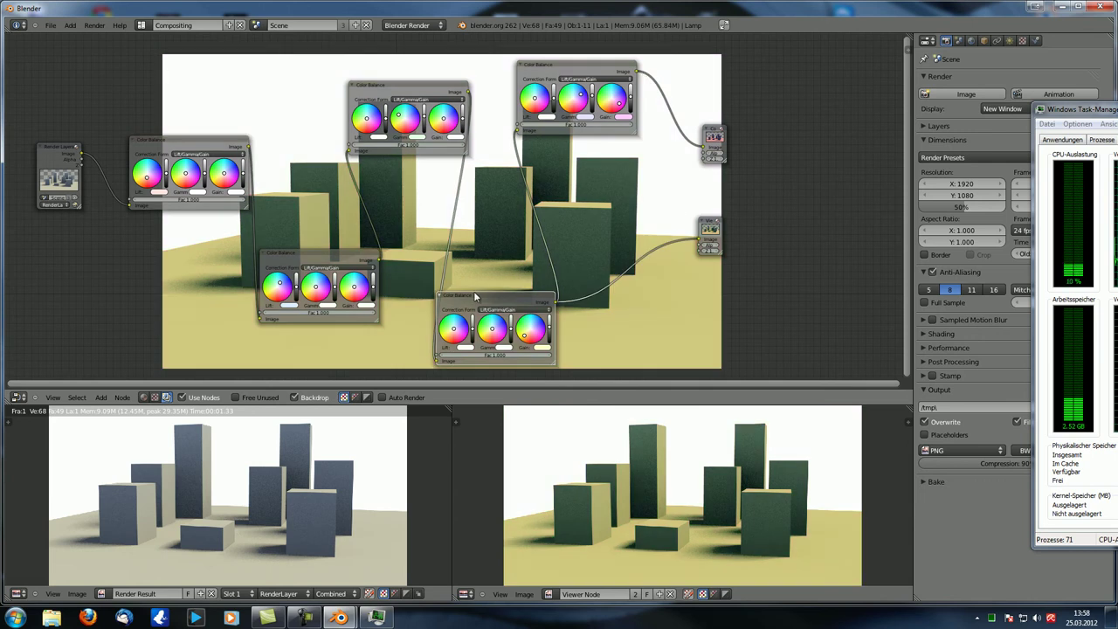
middle_click_drag(557, 304, 592, 72)
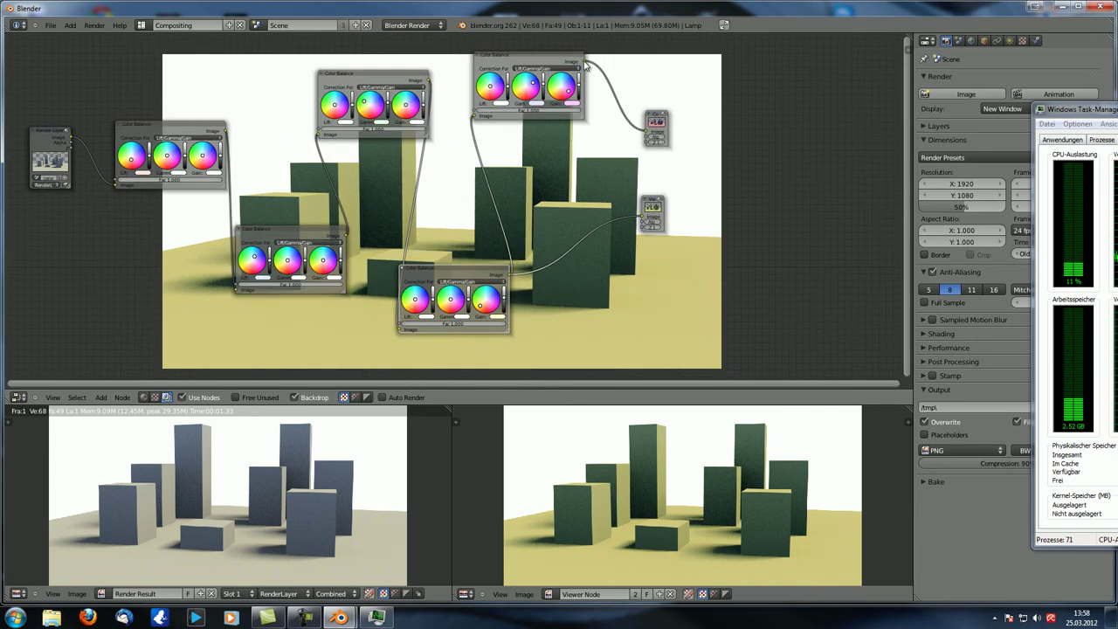
left_click_drag(583, 63, 646, 222)
Preview the bottom, top and lower-left Color Balance nodes' results in the Viewer.
left_click(472, 275)
scroll(471, 275, "up", 2)
scroll(488, 194, "down", 2)
left_click(383, 71, "ctrl+shift")
left_click(303, 234, "ctrl+shift")
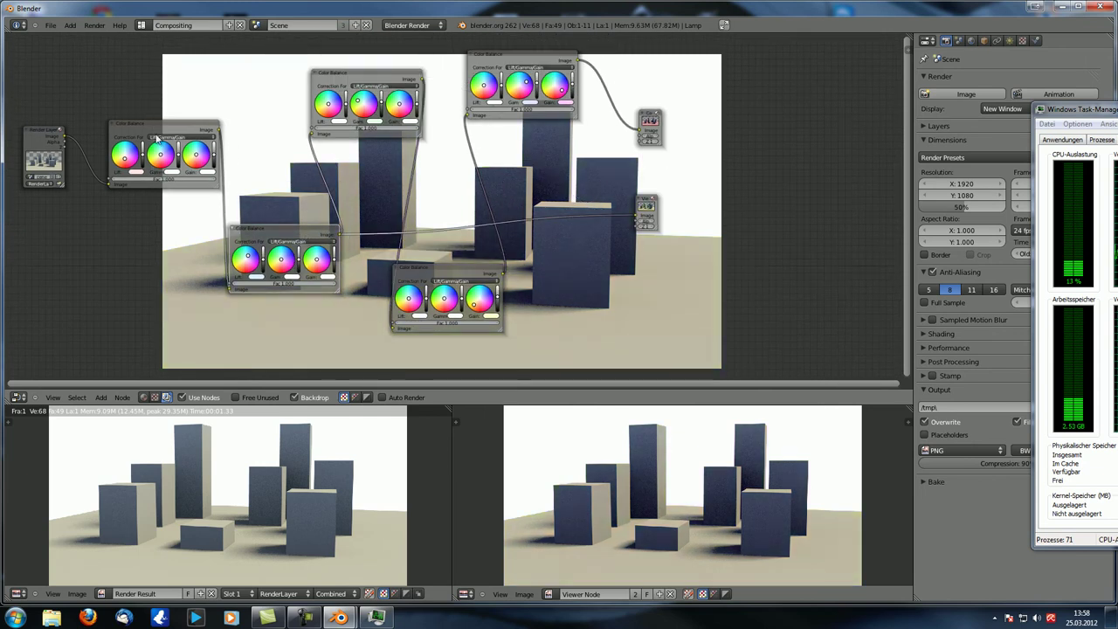
Compare the far-left Color Balance, raw Render Layers and lower-left Color Balance outputs in the Viewer.
left_click(127, 166, "ctrl+shift")
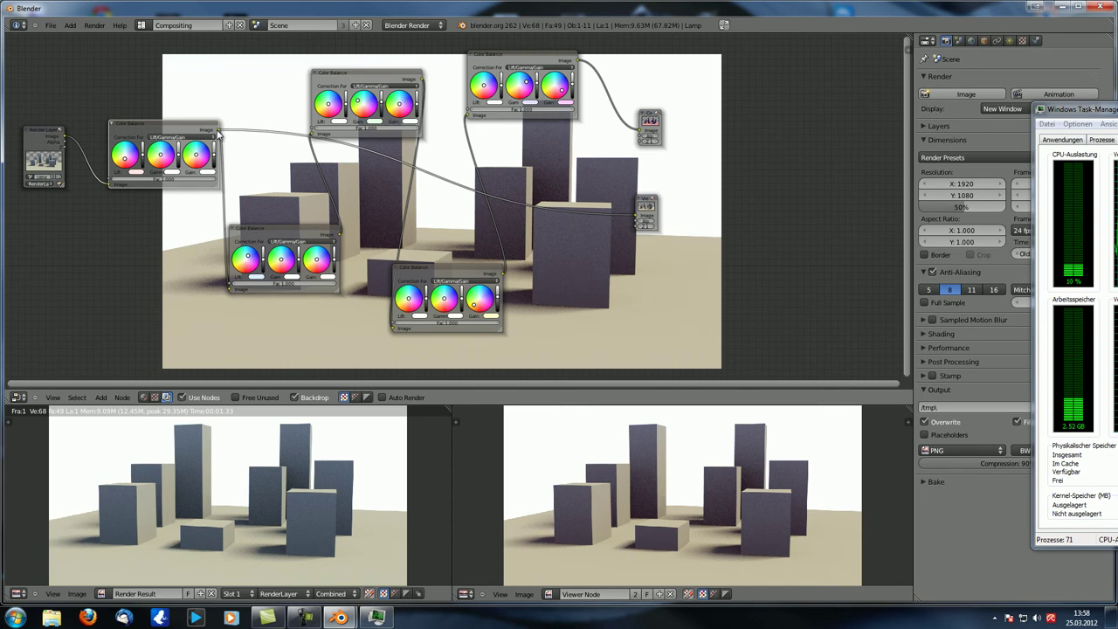
left_click(43, 140, "ctrl+shift")
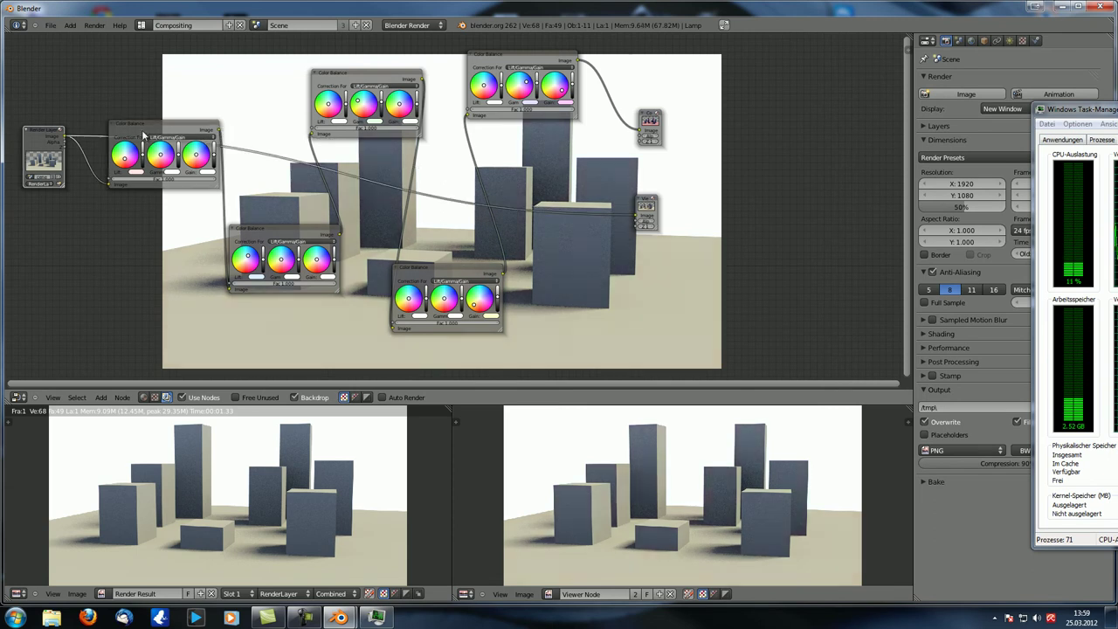
left_click(297, 236, "ctrl+shift")
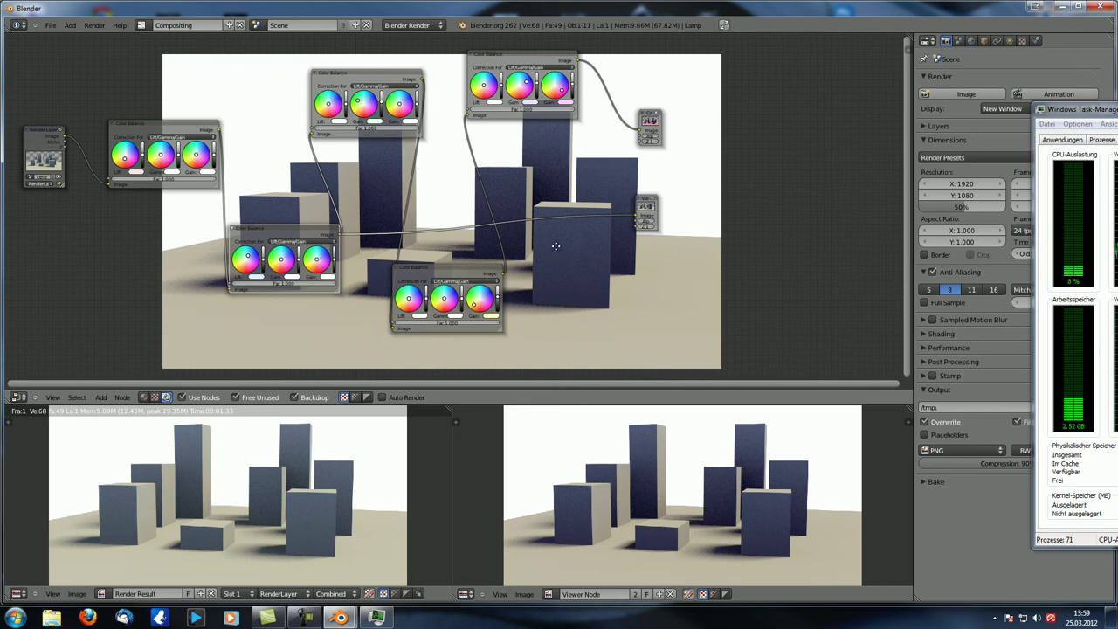
middle_click_drag(529, 46, 498, 42)
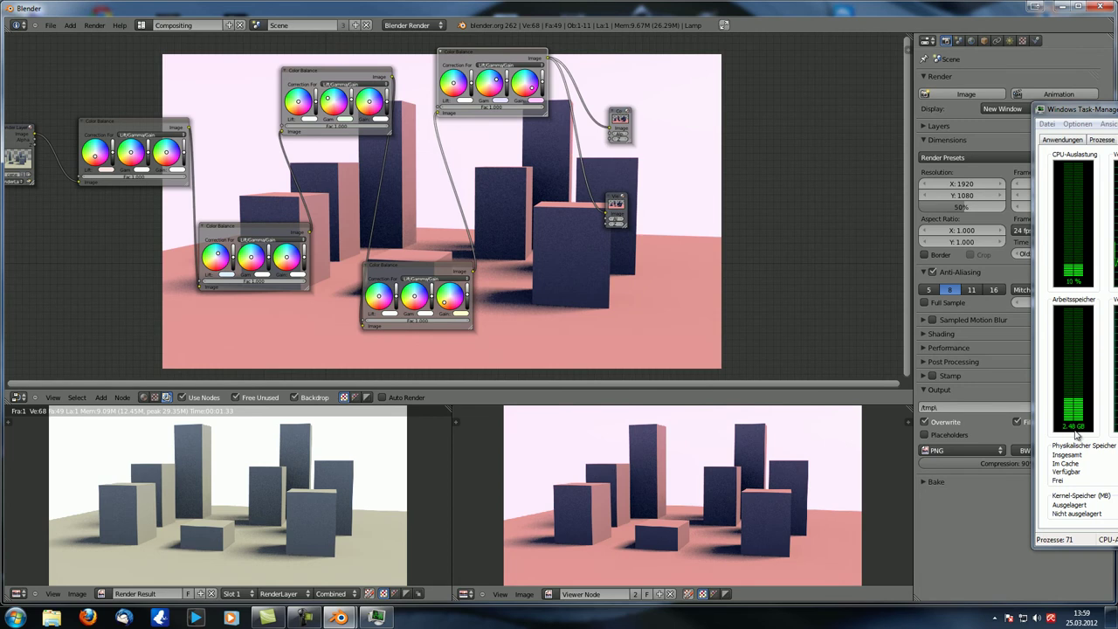
Preview the lower, top-middle, left and final Color Balance nodes, then centre Task Manager.
left_click(435, 276, "ctrl+shift")
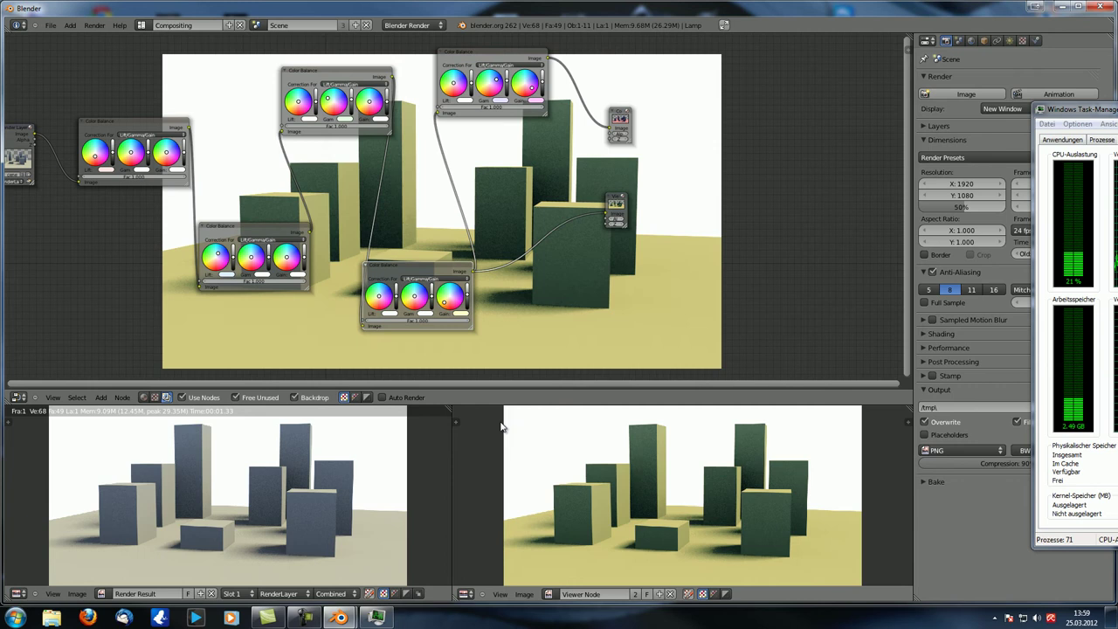
left_click(358, 76, "ctrl+shift")
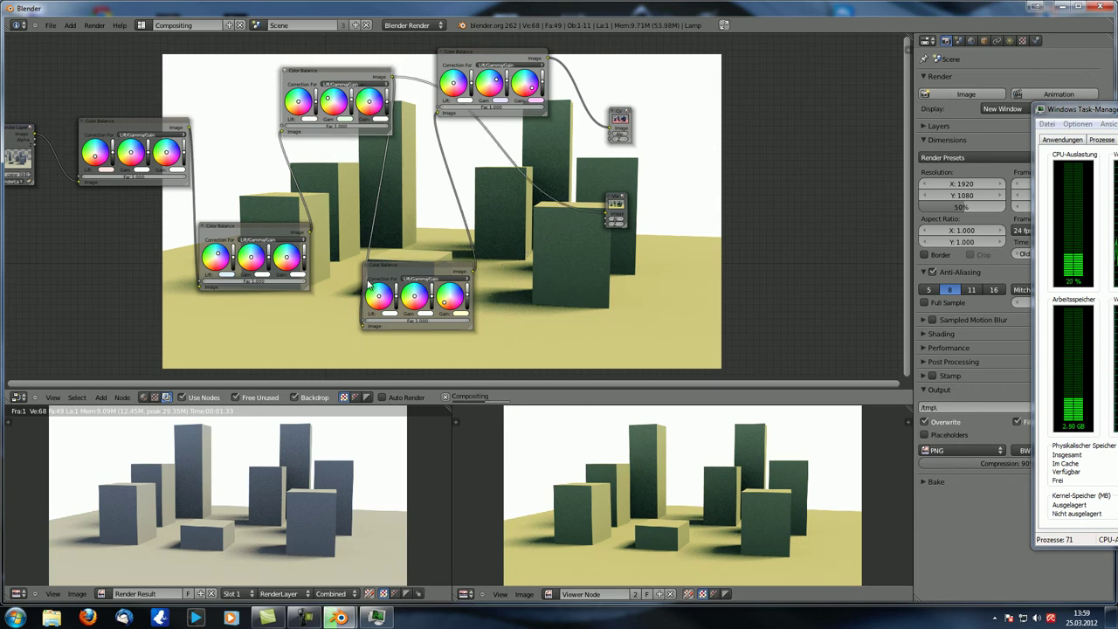
left_click(290, 276, "ctrl+shift")
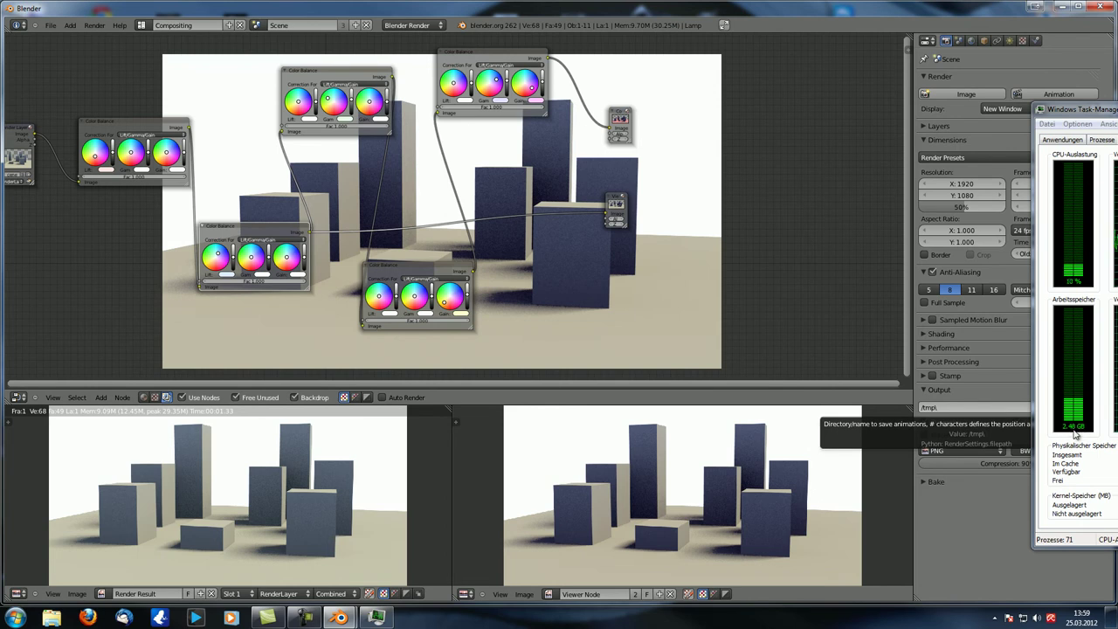
middle_click_drag(348, 251, 416, 251)
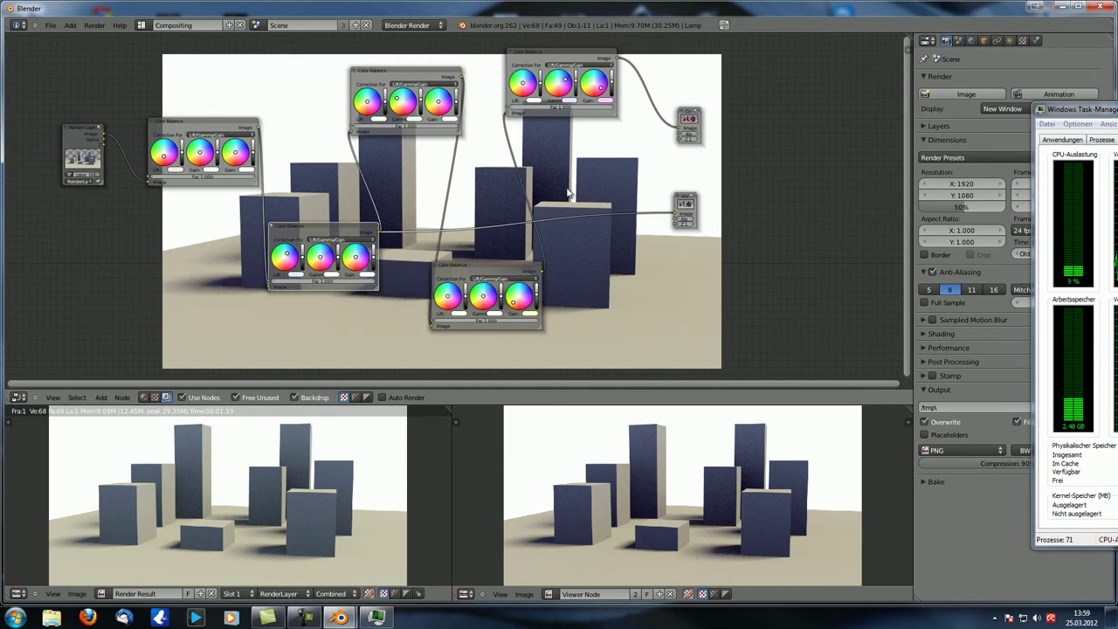
left_click(577, 51, "ctrl+shift")
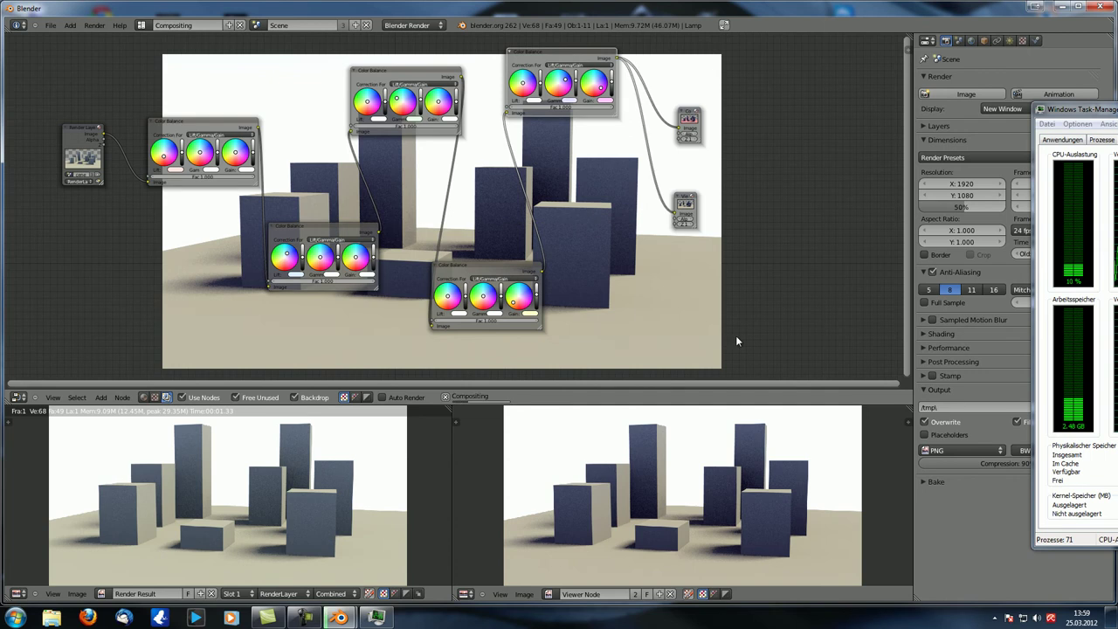
left_click_drag(1066, 116, 793, 100)
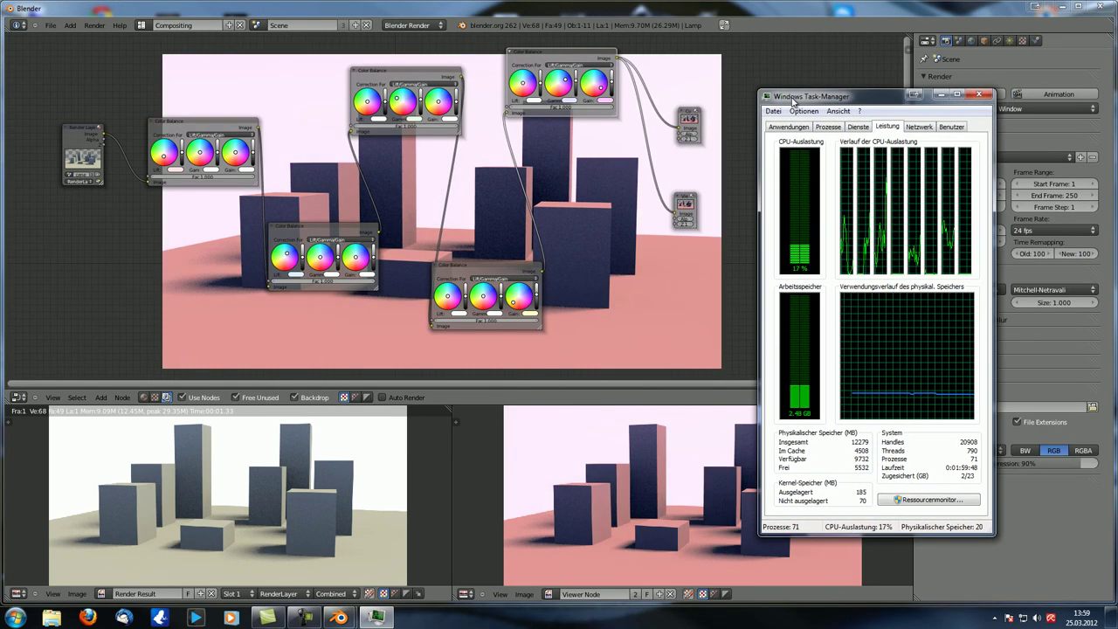
Close Task Manager and expand the render Performance panel (8 threads, 8 × 8 tiles).
left_click(979, 95)
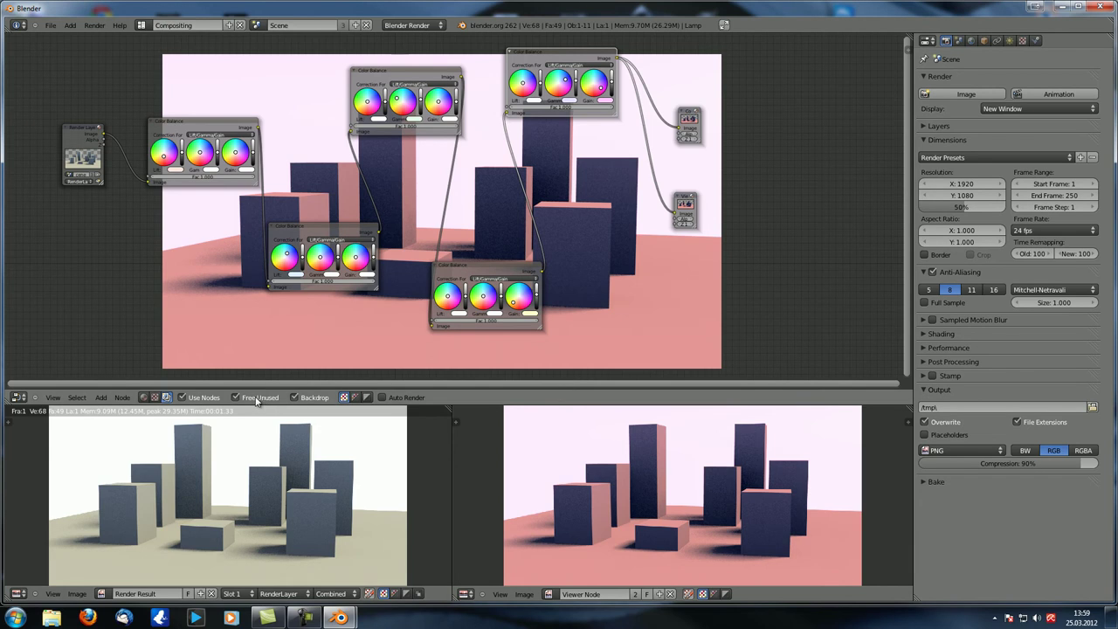
left_click(924, 349)
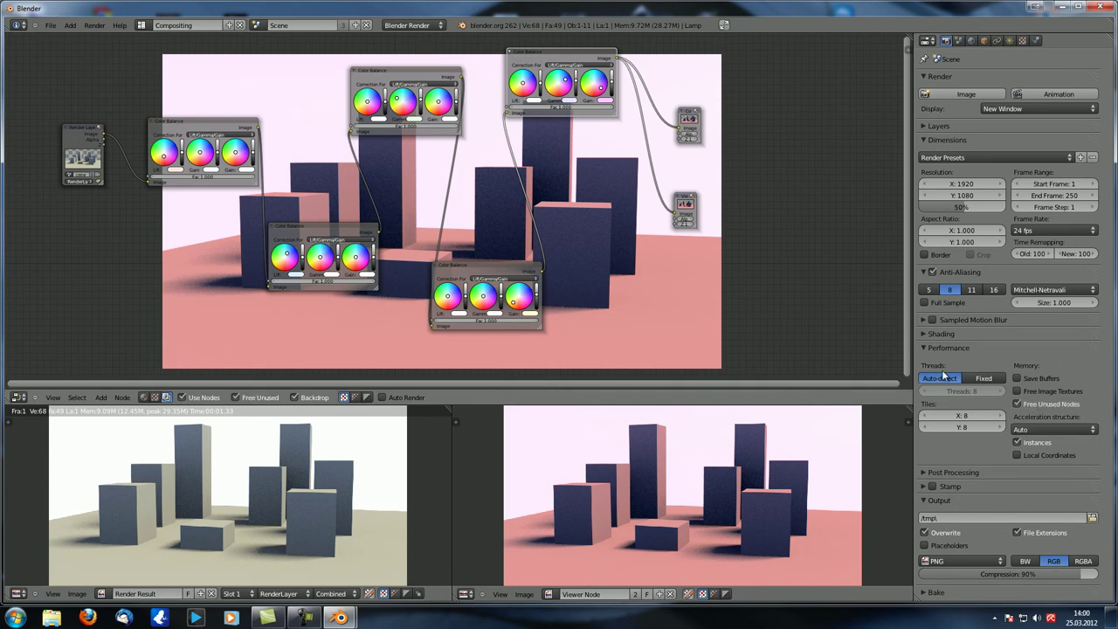
Uncheck Free Unused Nodes, enlarge the node graph, and switch off the node editor Backdrop.
left_click(1037, 403)
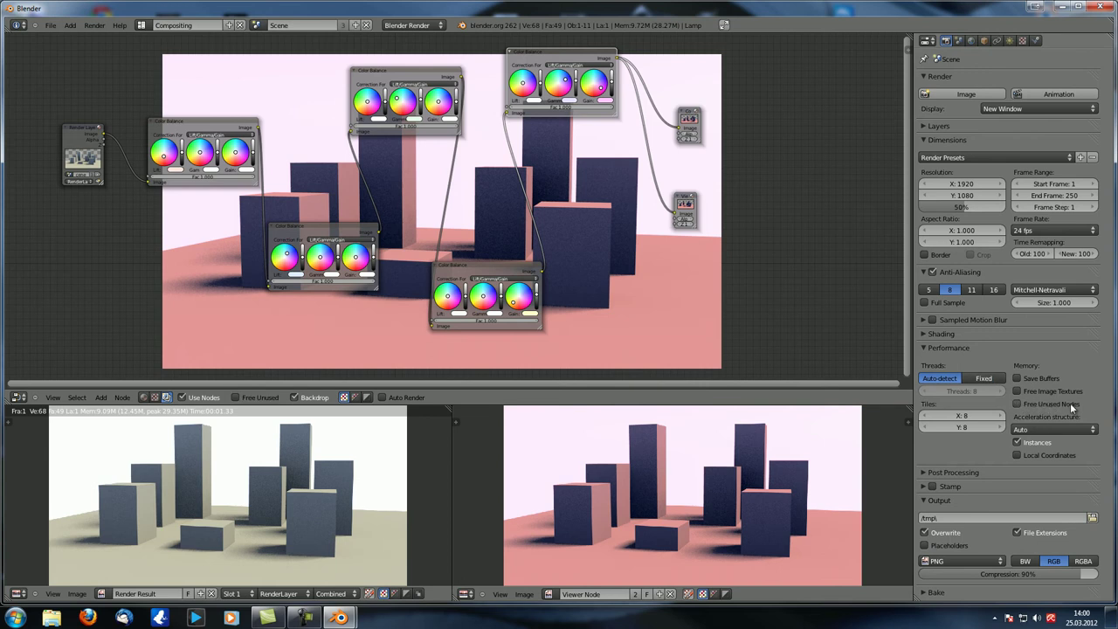
middle_click_drag(550, 234, 524, 229, "ctrl")
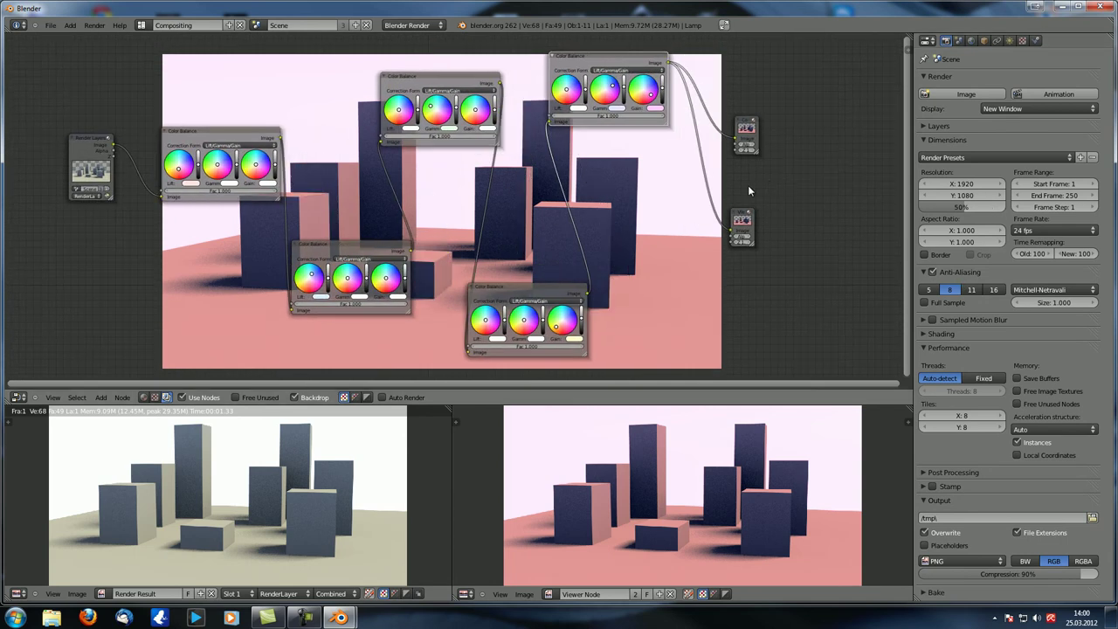
scroll(664, 184, "down", 2)
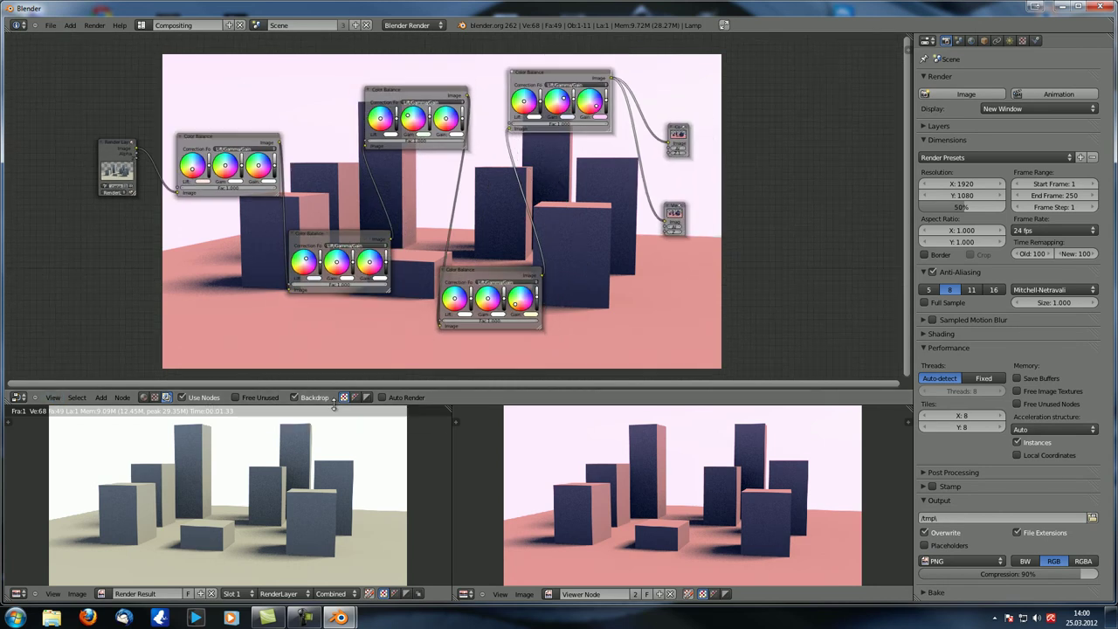
left_click(296, 397)
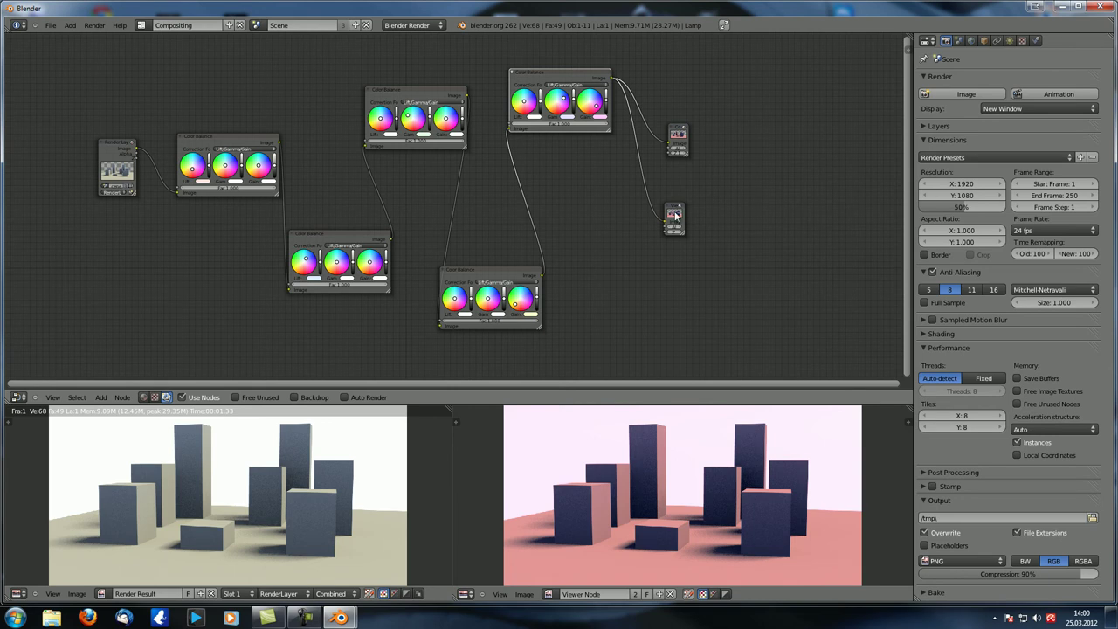
Re-enable Backdrop, try the color+alpha and alpha views, return to colour, and enable Auto Render.
left_click(307, 398)
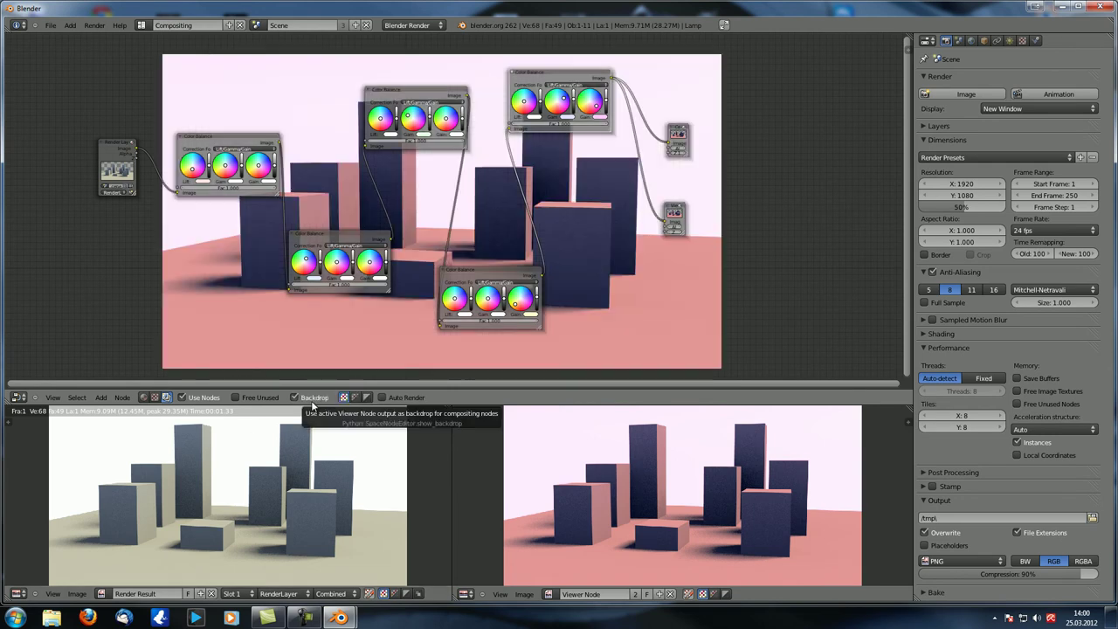
left_click(356, 398)
left_click(344, 398)
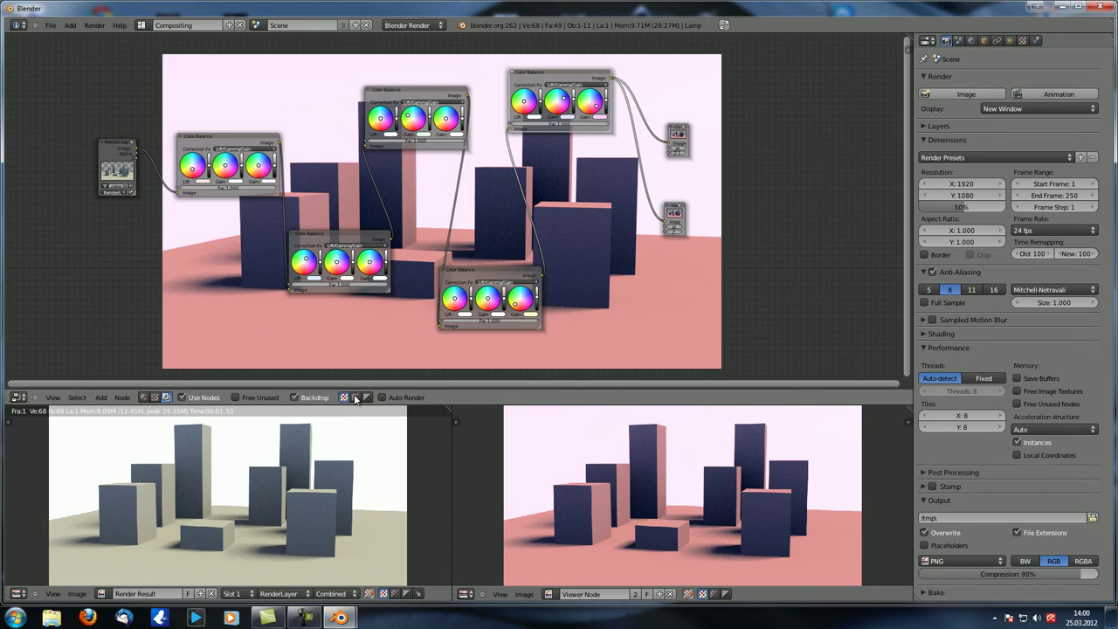
left_click(355, 397)
left_click(366, 397)
left_click(344, 397)
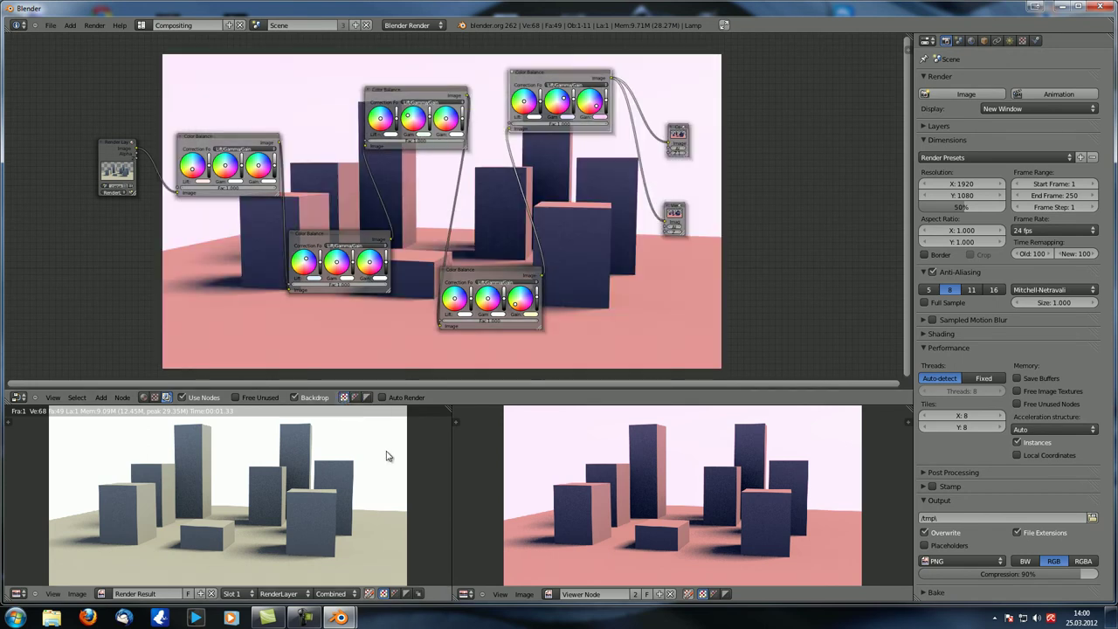
left_click(382, 398)
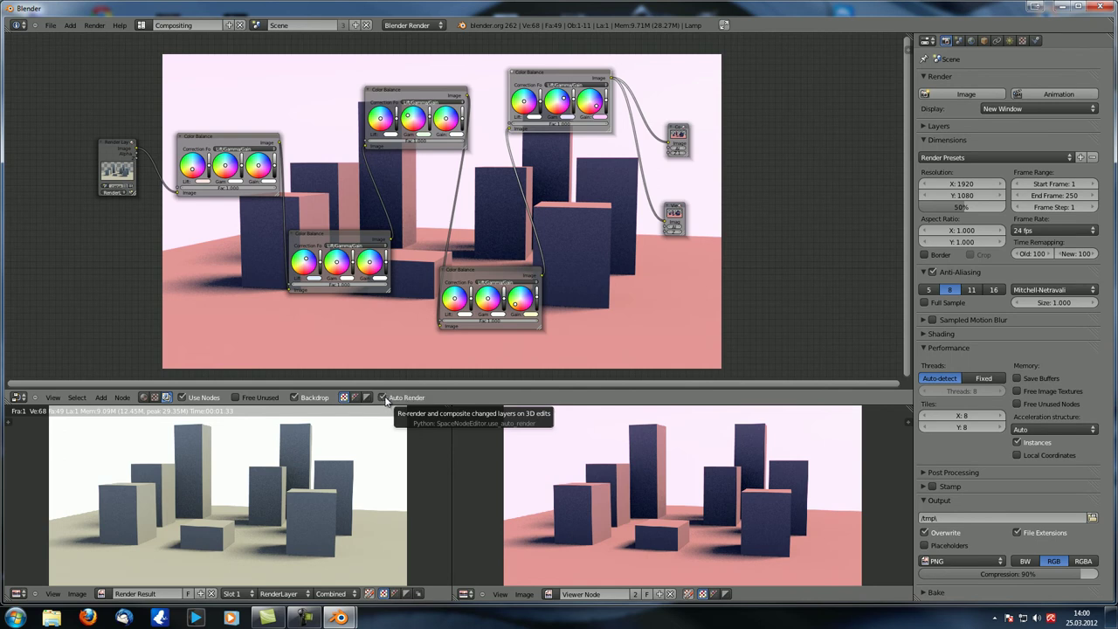
Turn the lower-right pane into a 3D View and nudge Cube.005 along X.
left_click(466, 594)
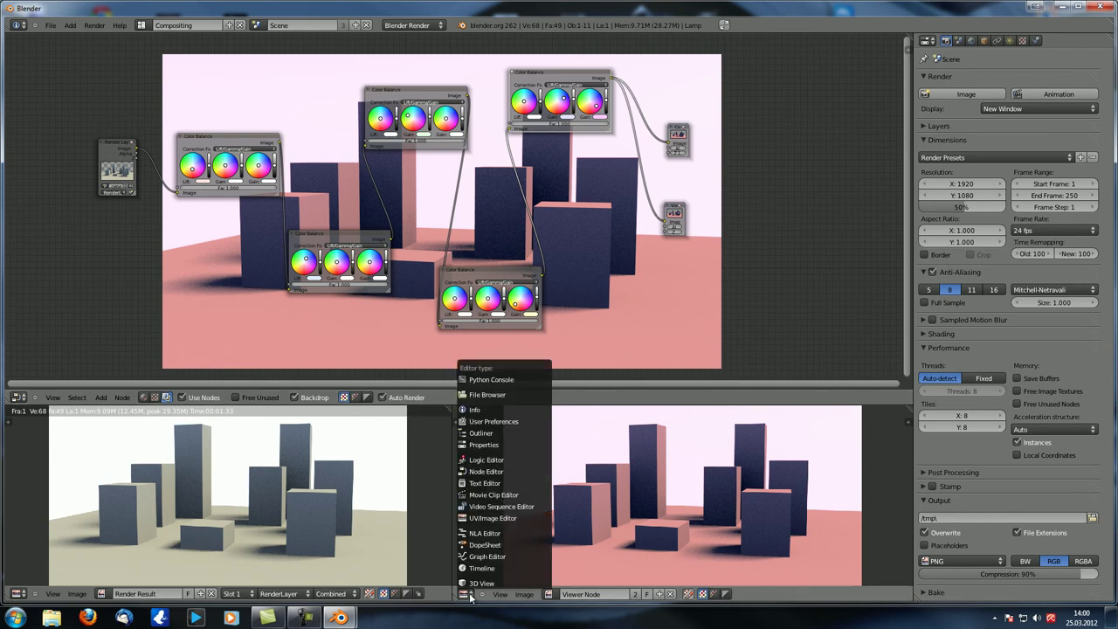
left_click(477, 585)
middle_click_drag(704, 498, 598, 518)
right_click(602, 515)
left_click_drag(626, 505, 632, 540)
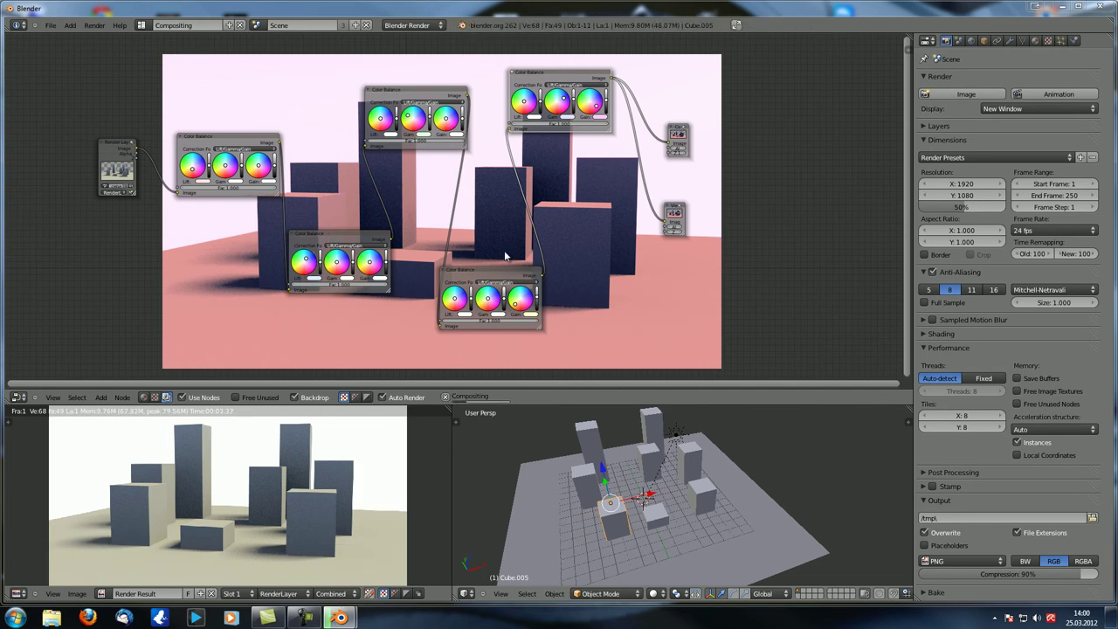
Reframe the 3D view and shift Cube.005 slightly left along X to trigger a re-render.
middle_click_drag(560, 431, 501, 420)
left_click_drag(677, 496, 646, 470, "shift")
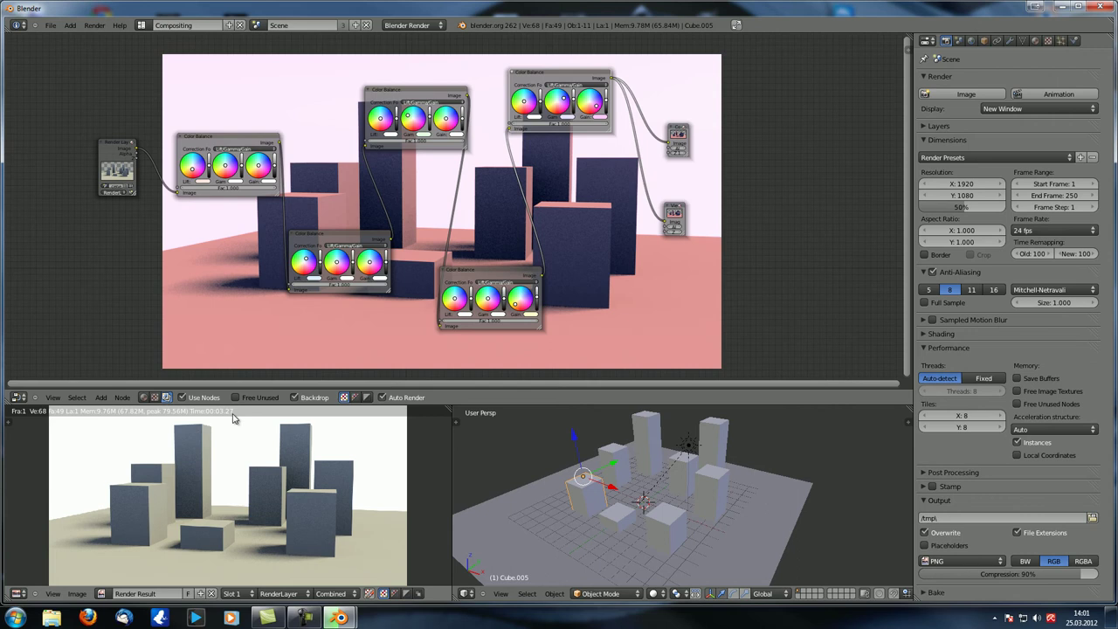
middle_click_drag(569, 477, 631, 487)
left_click_drag(606, 477, 611, 477)
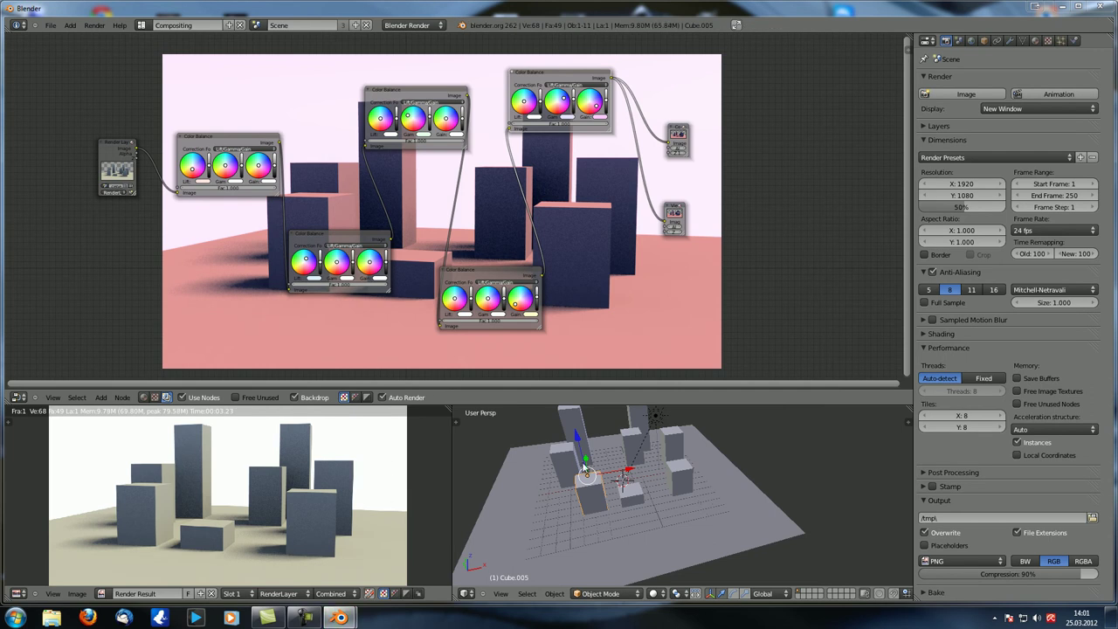
left_click_drag(615, 478, 607, 483)
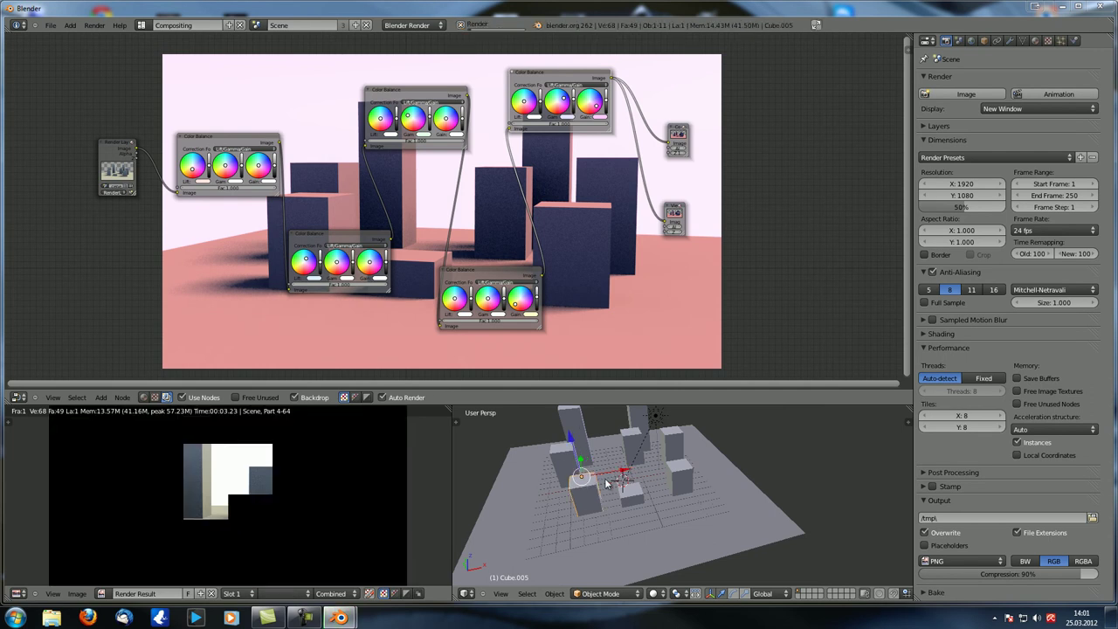
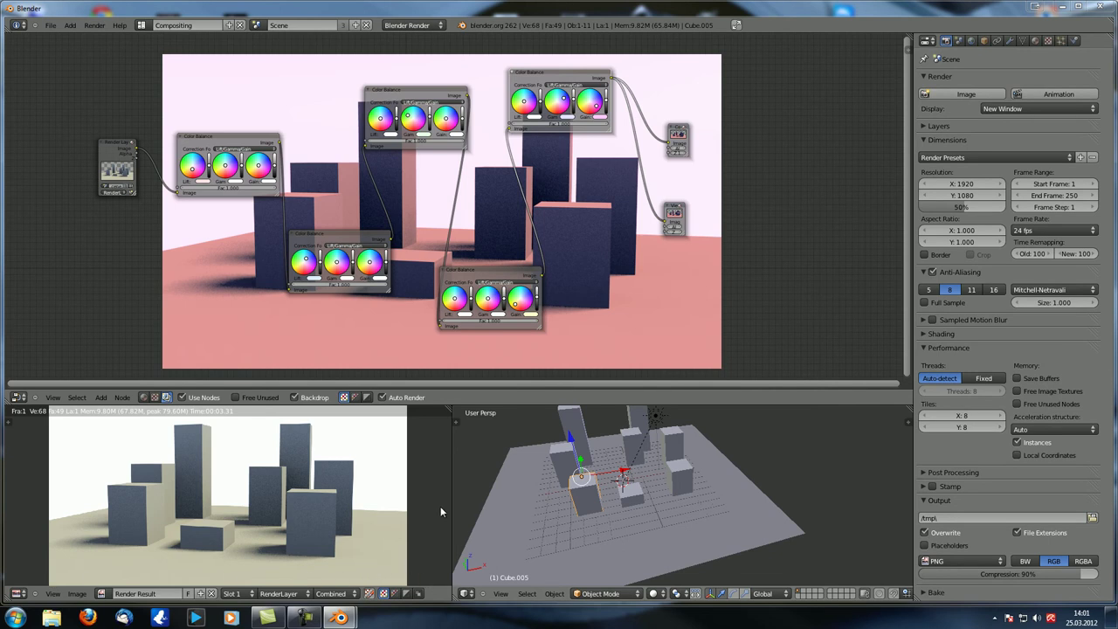
Set renders to display in the Image Editor and shift Cube.005 along the X axis.
key("F11")
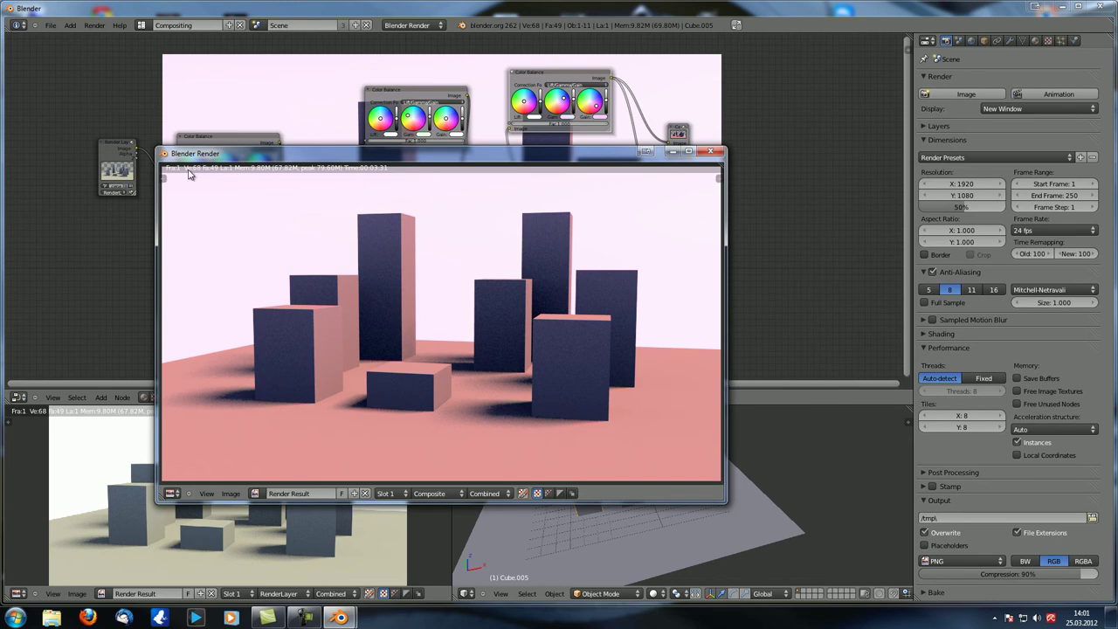
left_click(711, 153)
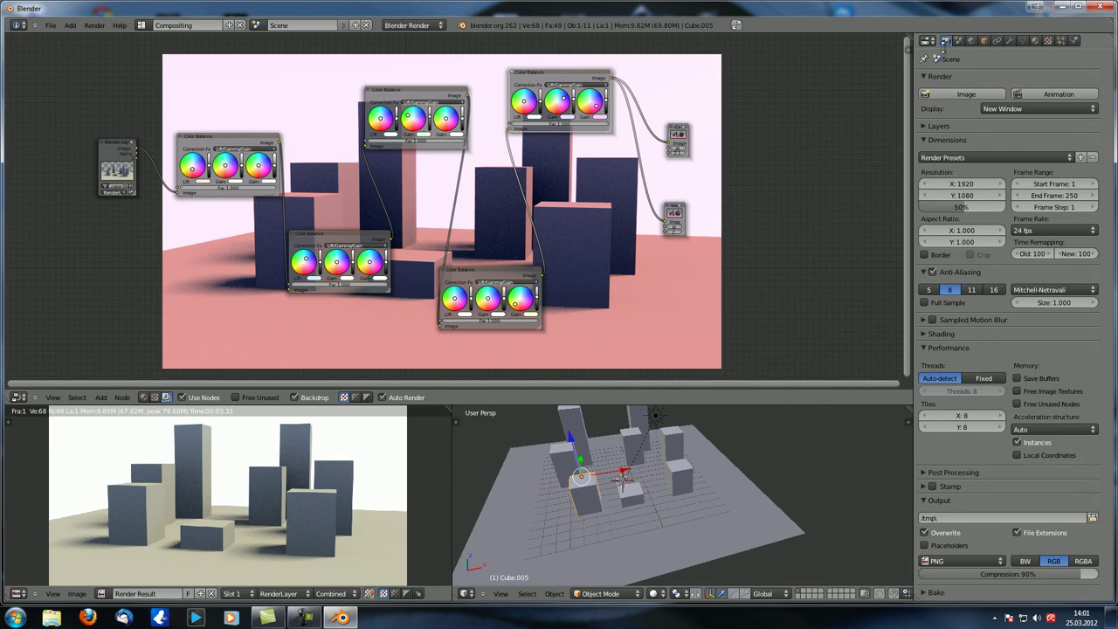
left_click(1006, 109)
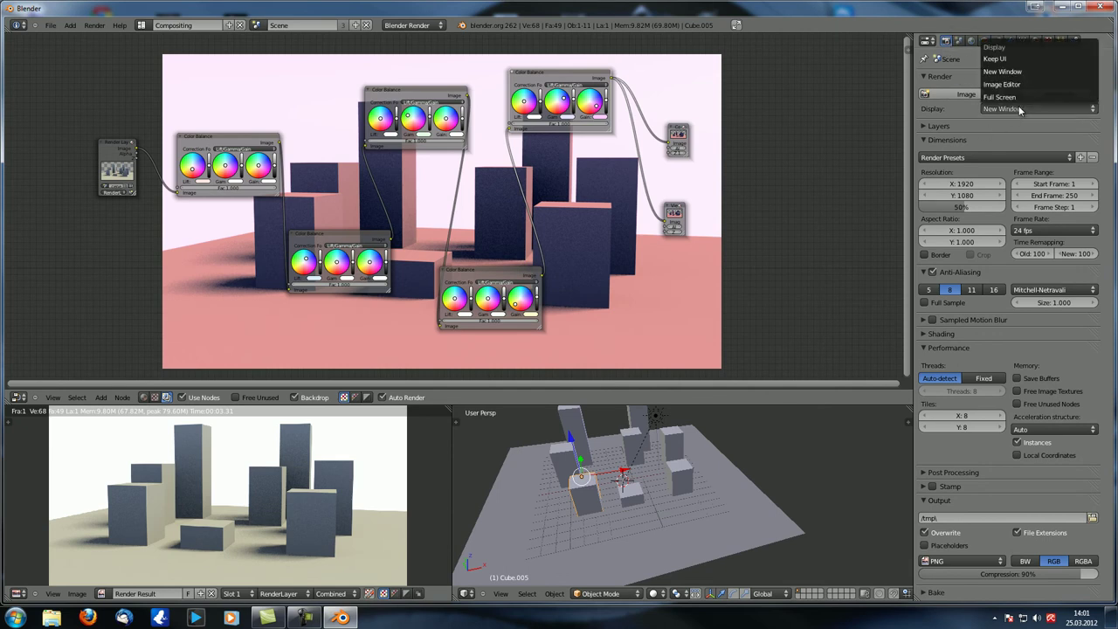
left_click(1020, 83)
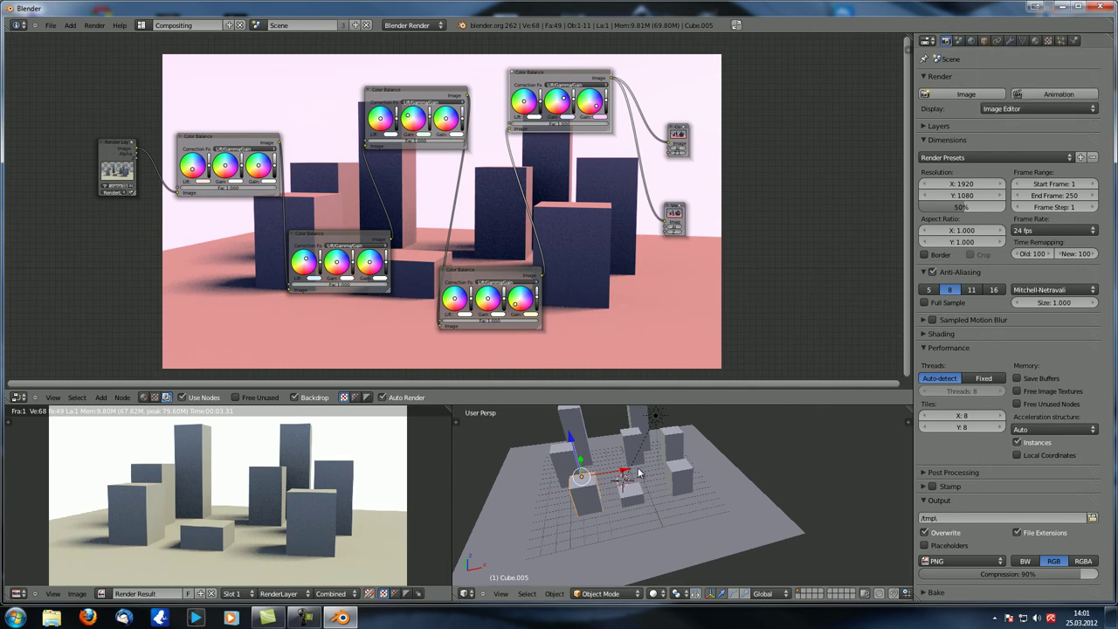
left_click_drag(614, 476, 600, 480)
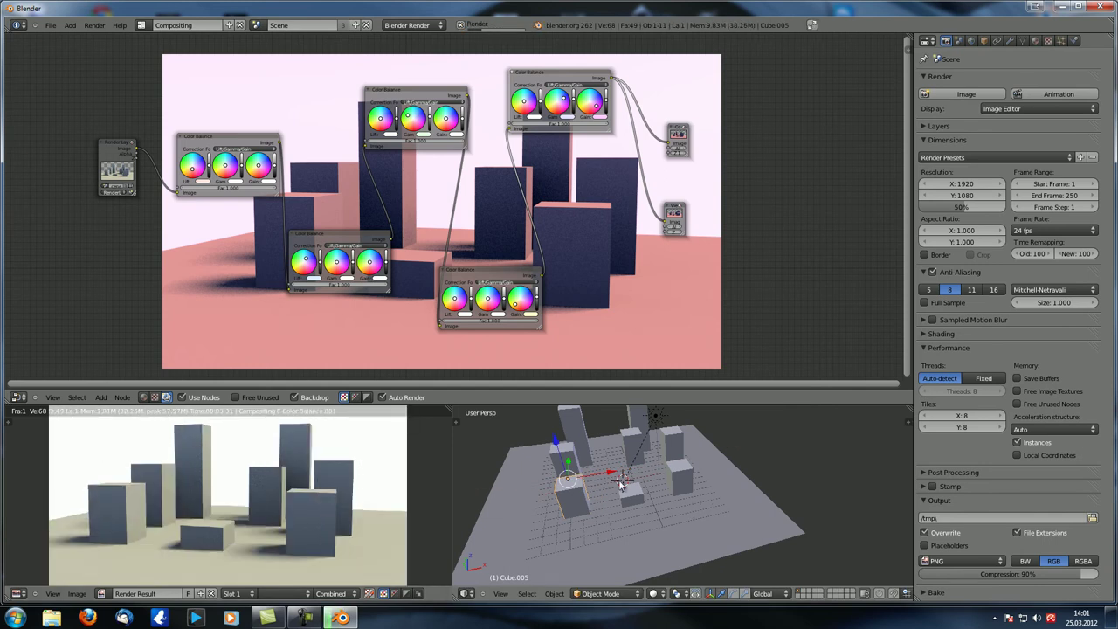
left_click_drag(618, 476, 622, 476)
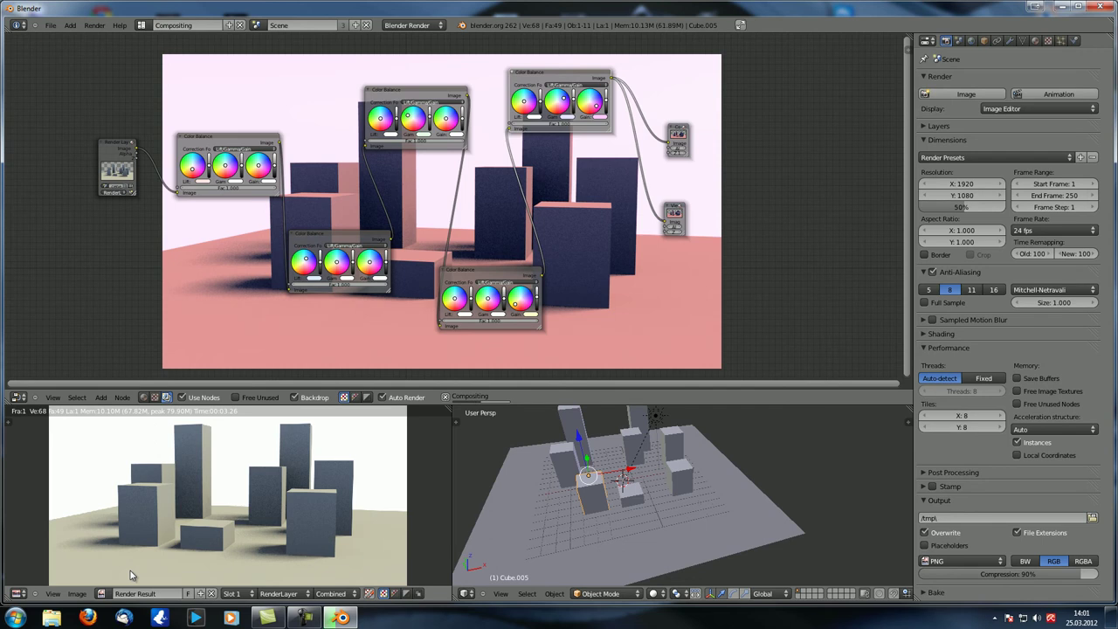
Turn the bottom-left area into a Text Editor, nudge Cube.005 left, and re-render.
left_click(17, 594)
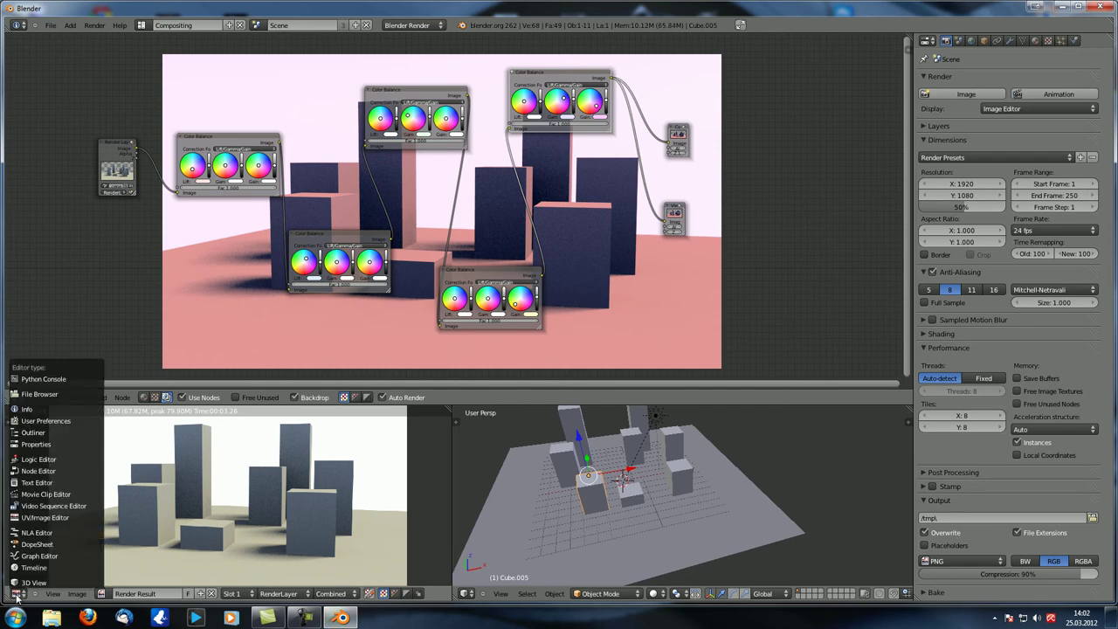
left_click(59, 483)
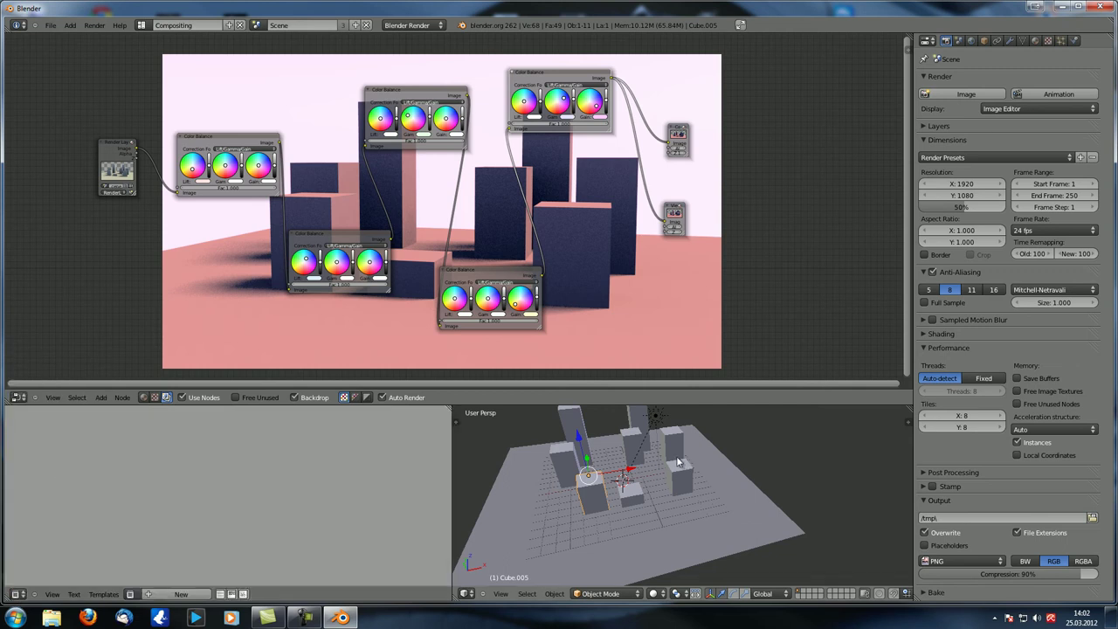
left_click_drag(635, 474, 617, 478)
key("F12")
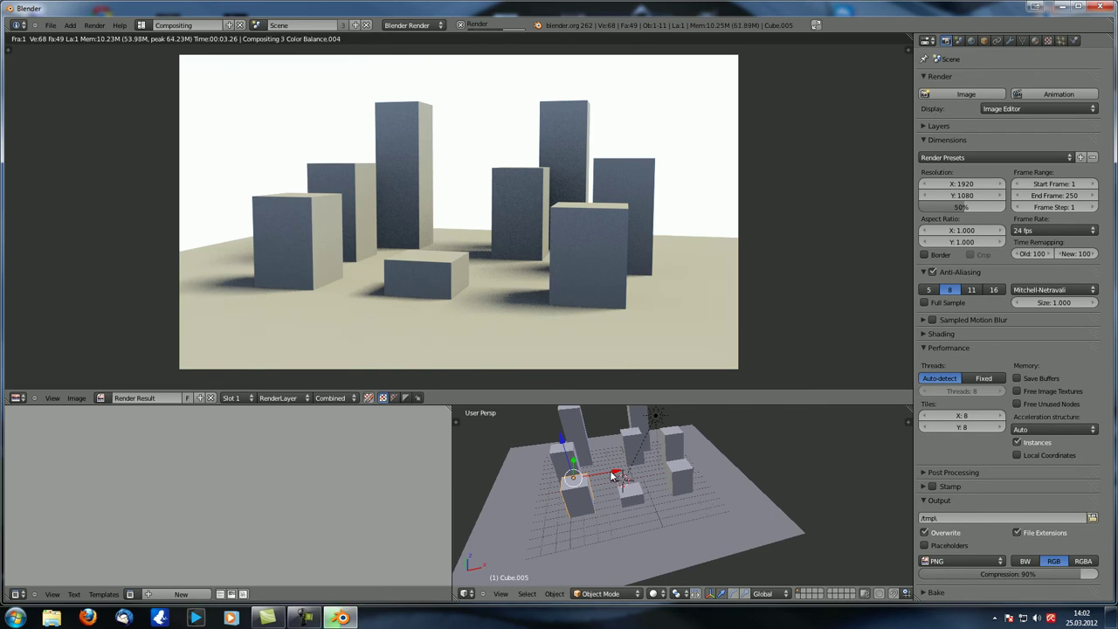
Move Cube.005 along X with G, X, then nudge it slightly right.
key("g")
key("Escape")
key("g")
key("x")
left_click(612, 478)
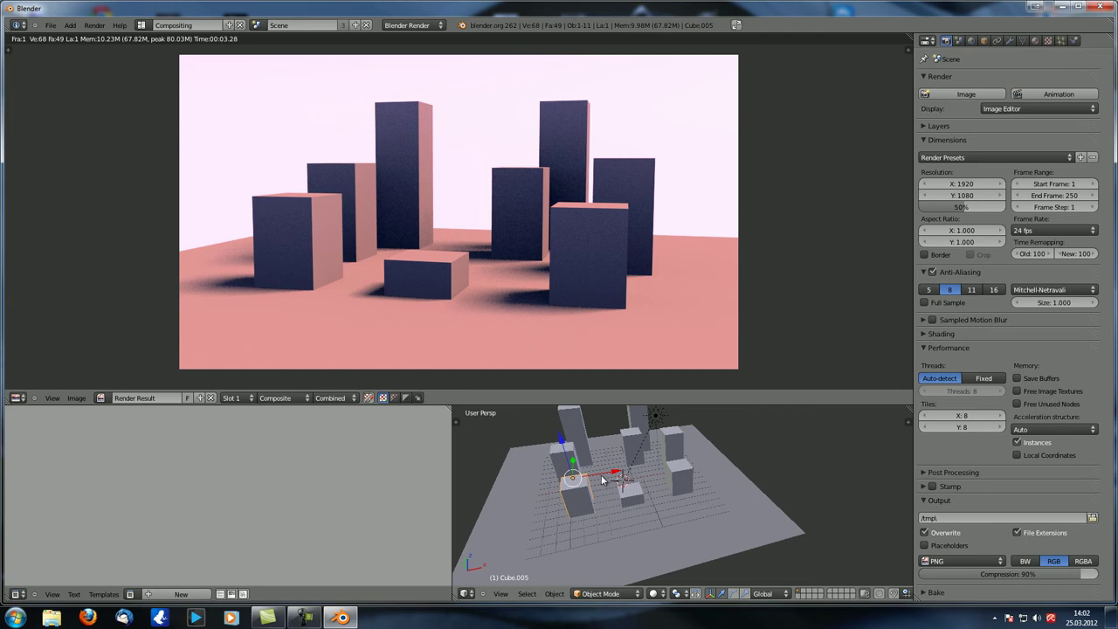
left_click_drag(595, 479, 604, 478)
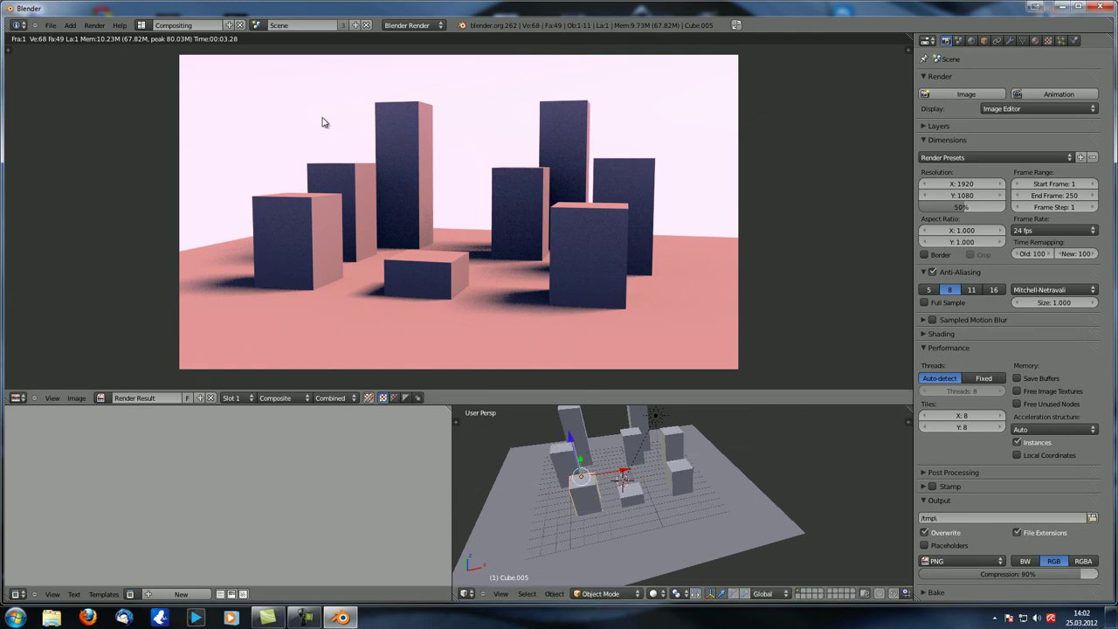
Switch the area back to the Node Editor, undo the cube move, and re-render.
left_click(19, 398)
left_click(39, 275)
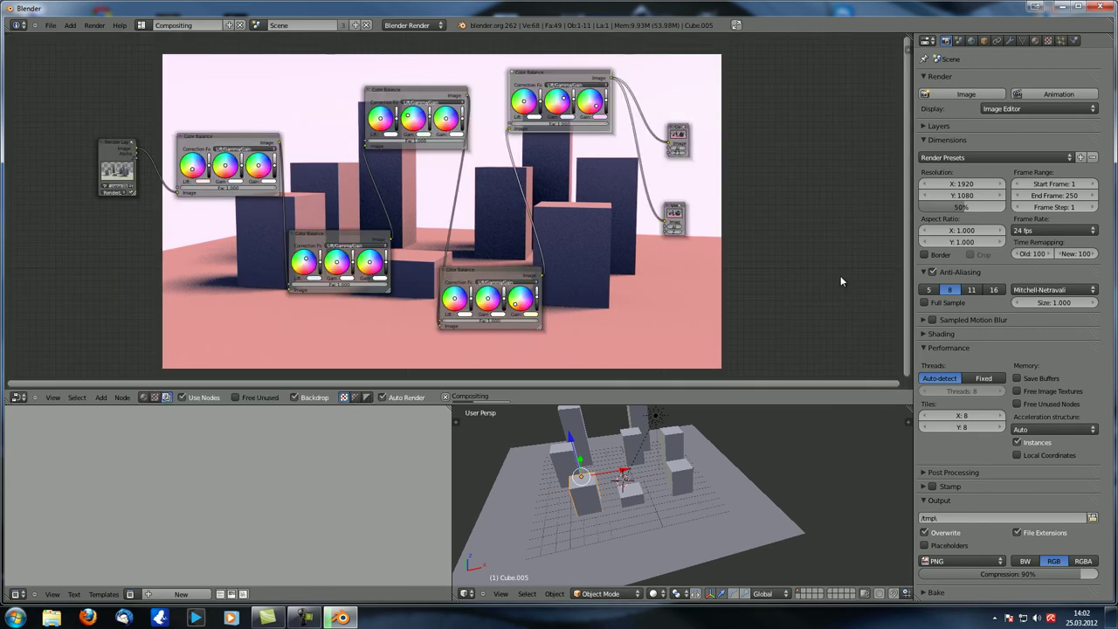
key("ctrl+z")
key("F12")
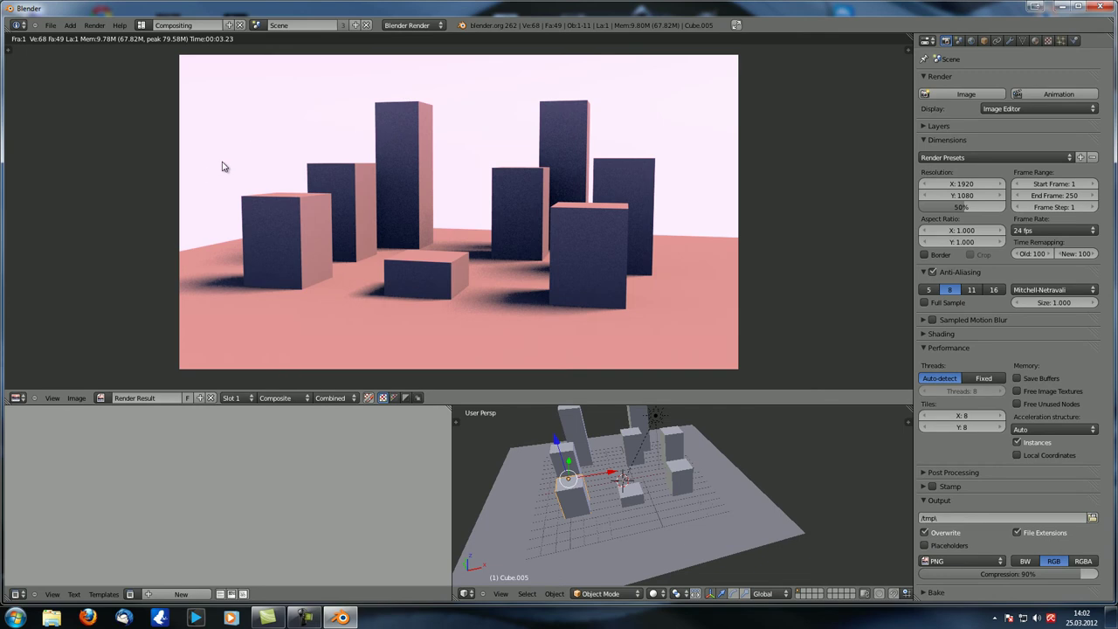
left_click_drag(621, 479, 616, 478)
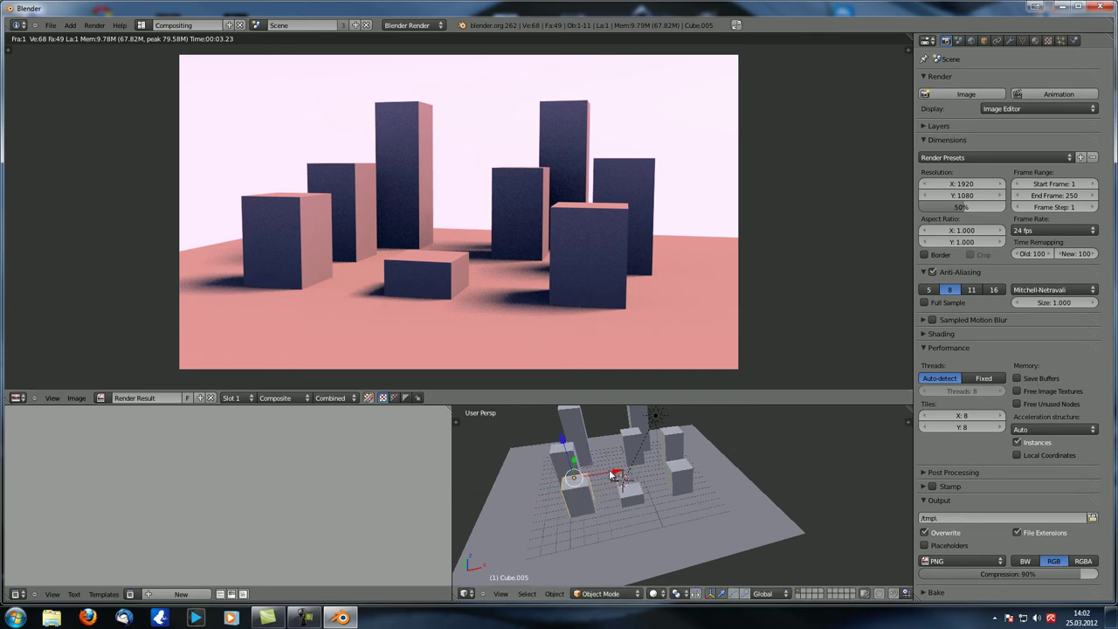
right_click(615, 478)
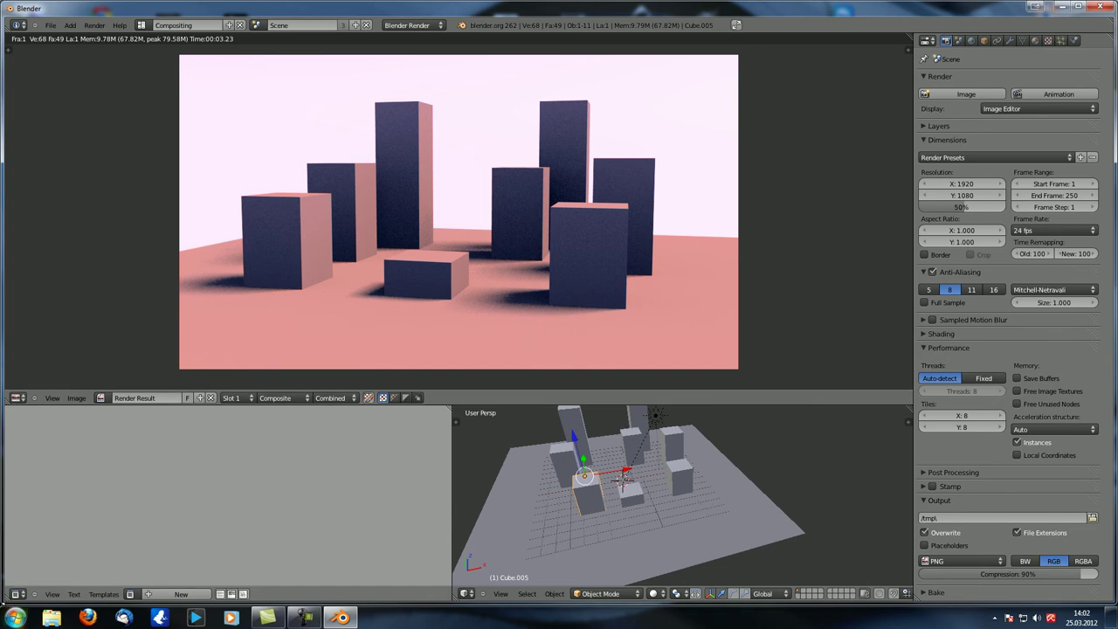
Show compositing nodes with the render Backdrop in the bottom-left area and frame all nodes.
left_click(16, 594)
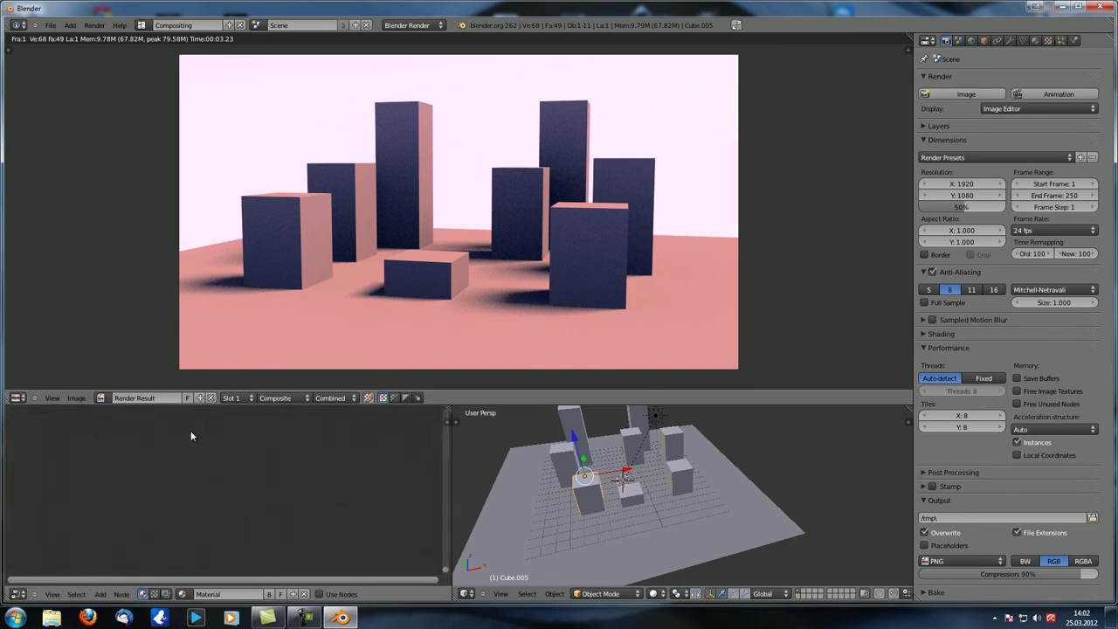
left_click(166, 594)
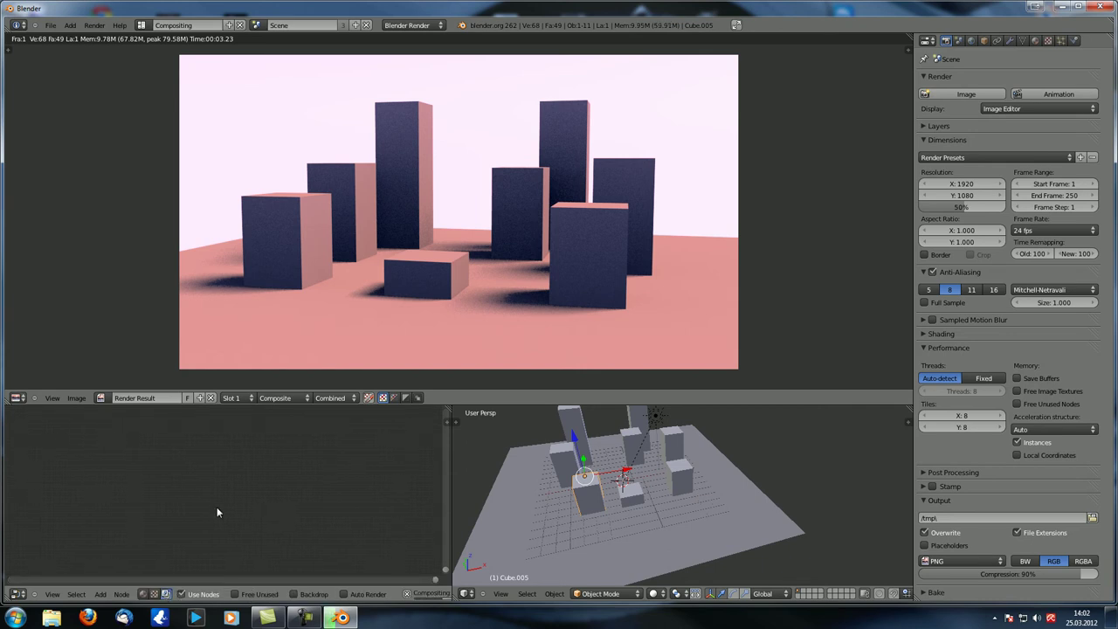
left_click(295, 594)
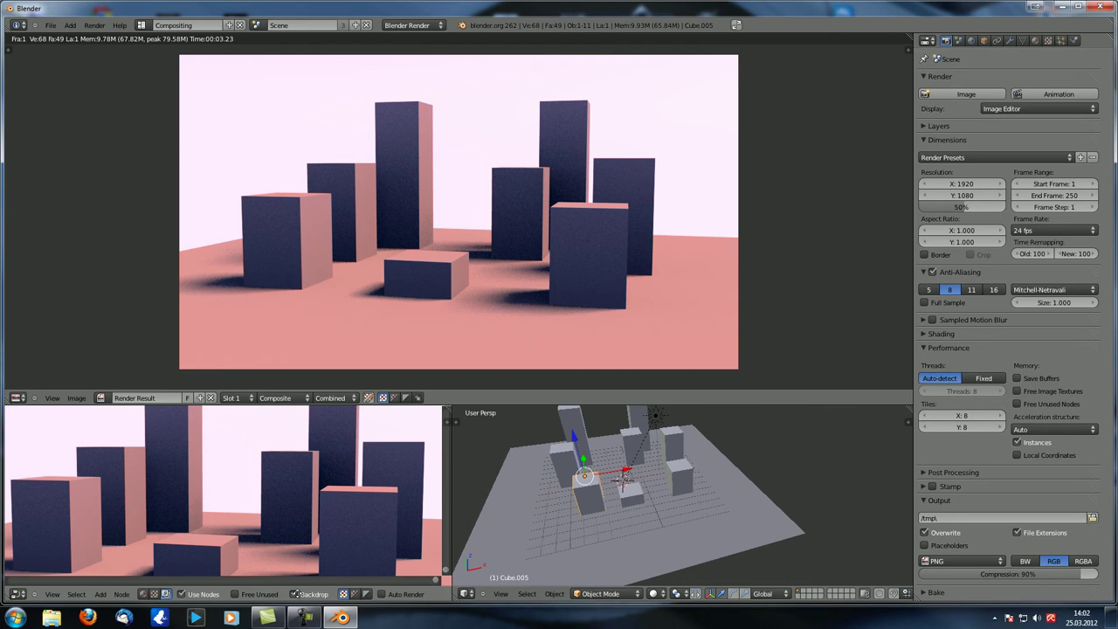
key("Home")
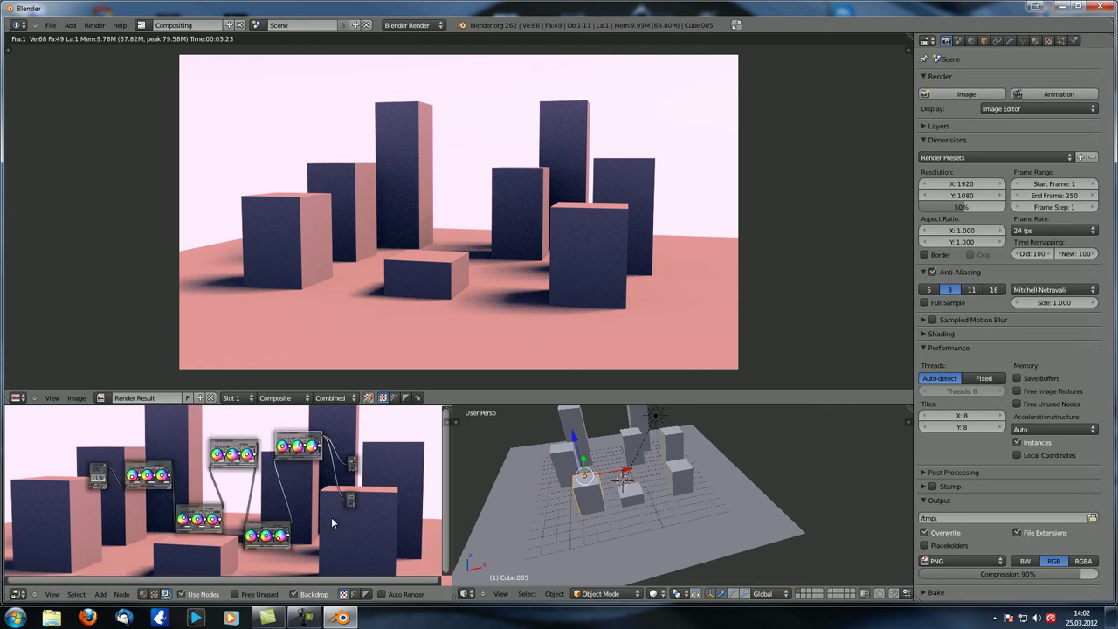
scroll(331, 517, "up", 2)
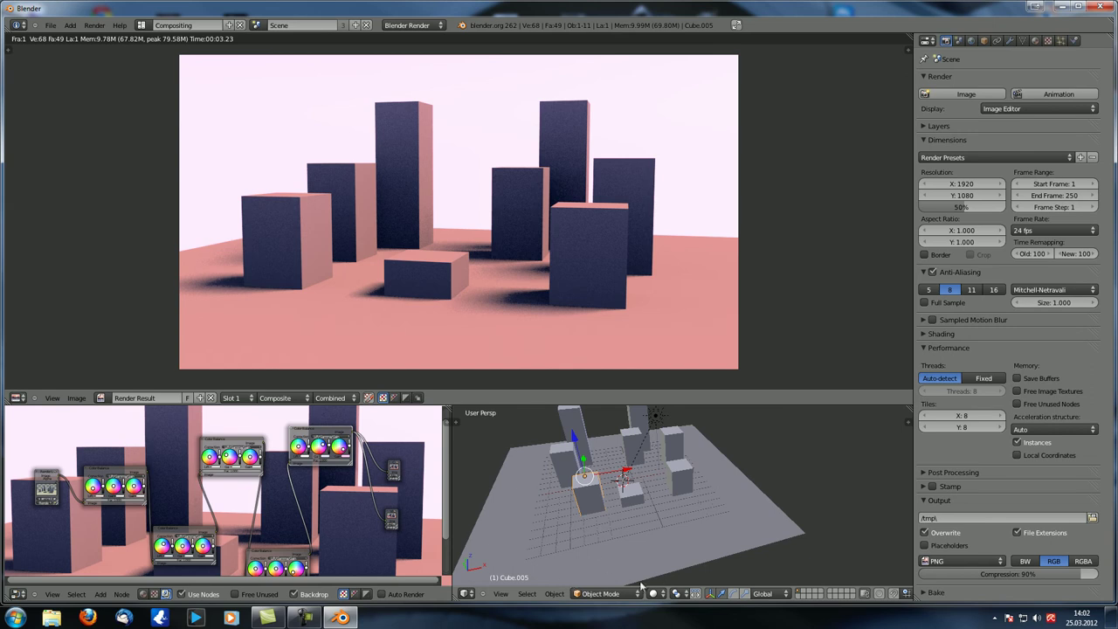
Enable Auto Render and move Cube.005 along X to trigger automatic re-renders.
right_click_drag(628, 478, 616, 476)
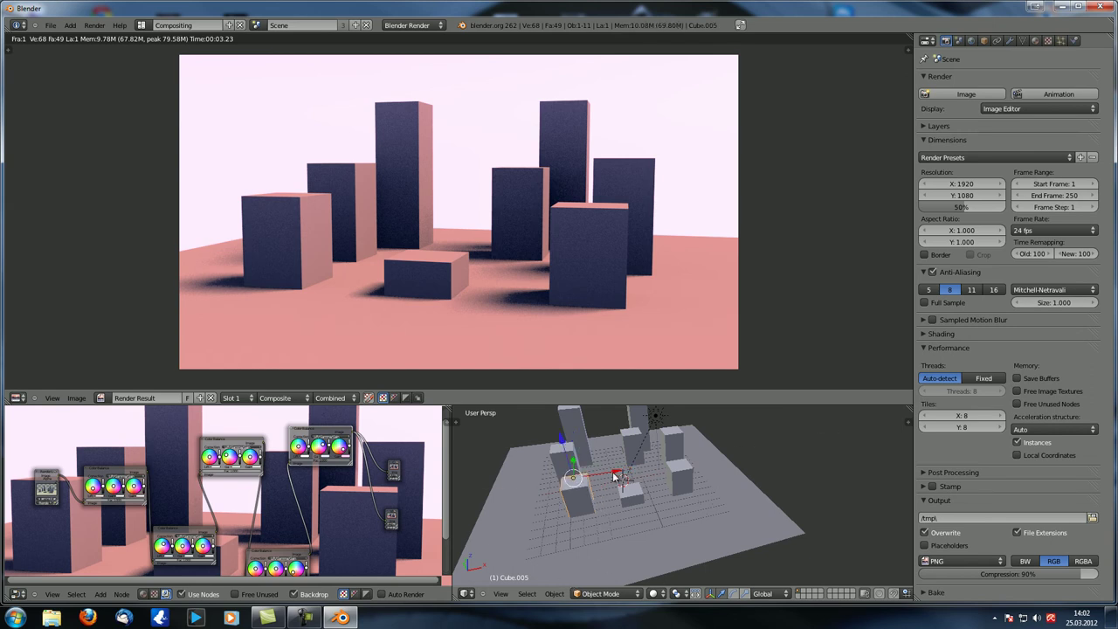
left_click(395, 594)
right_click_drag(615, 479, 604, 474)
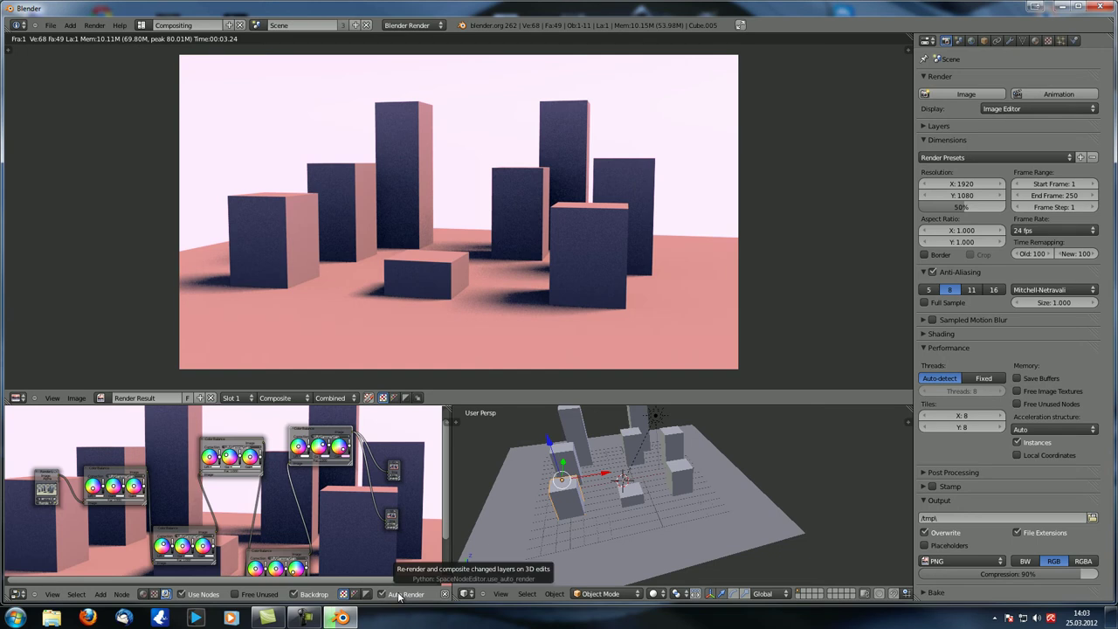
key("g")
key("x")
left_click(601, 471)
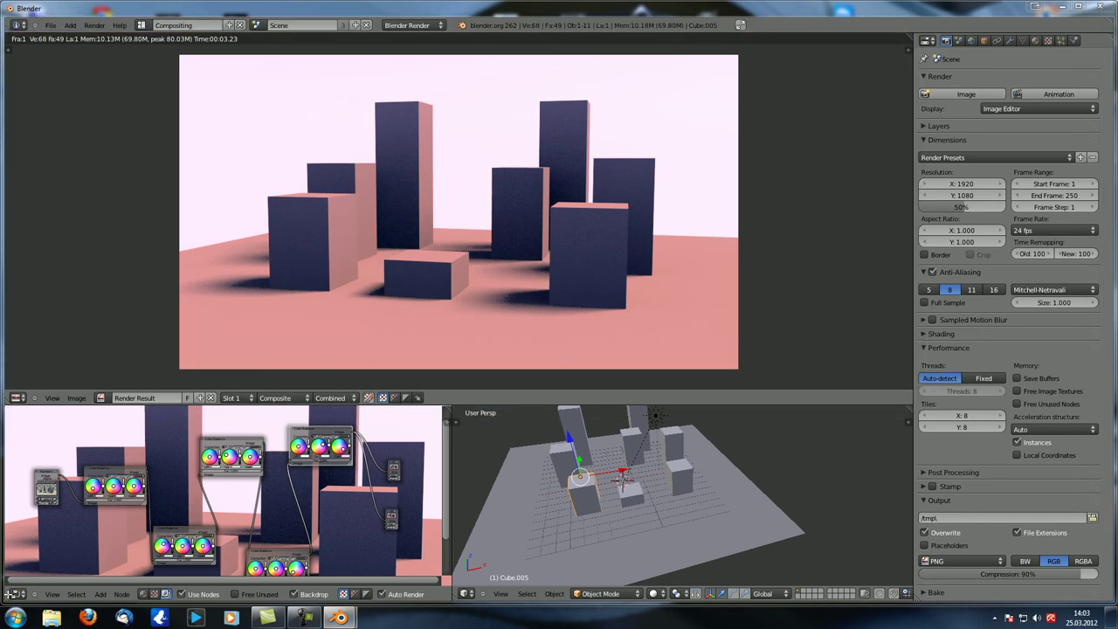
left_click(16, 594)
left_click(43, 518)
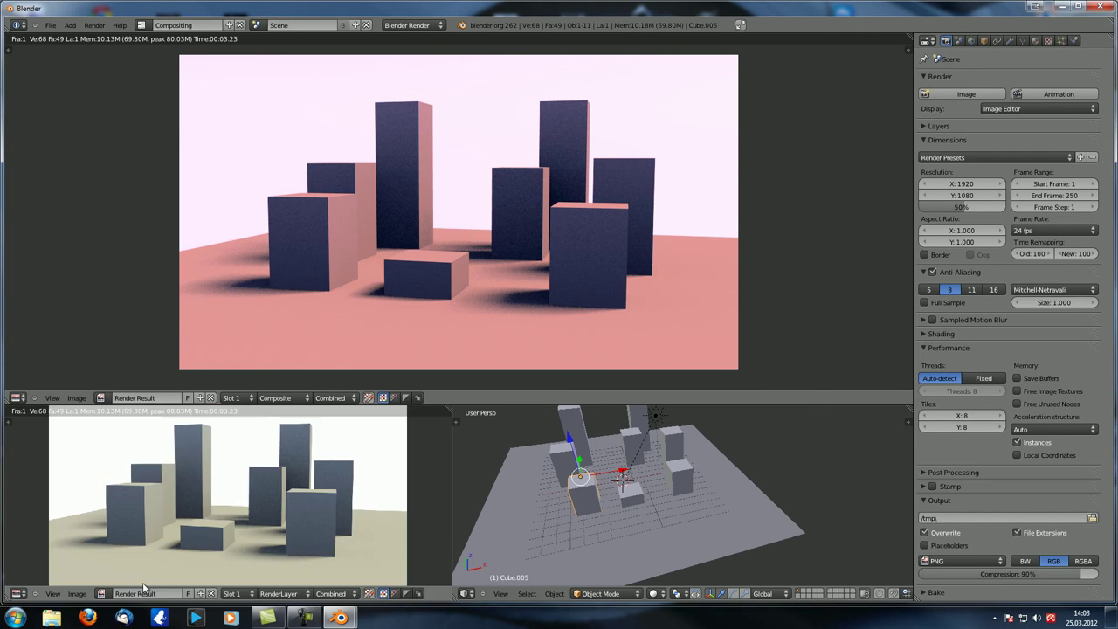
left_click(465, 594)
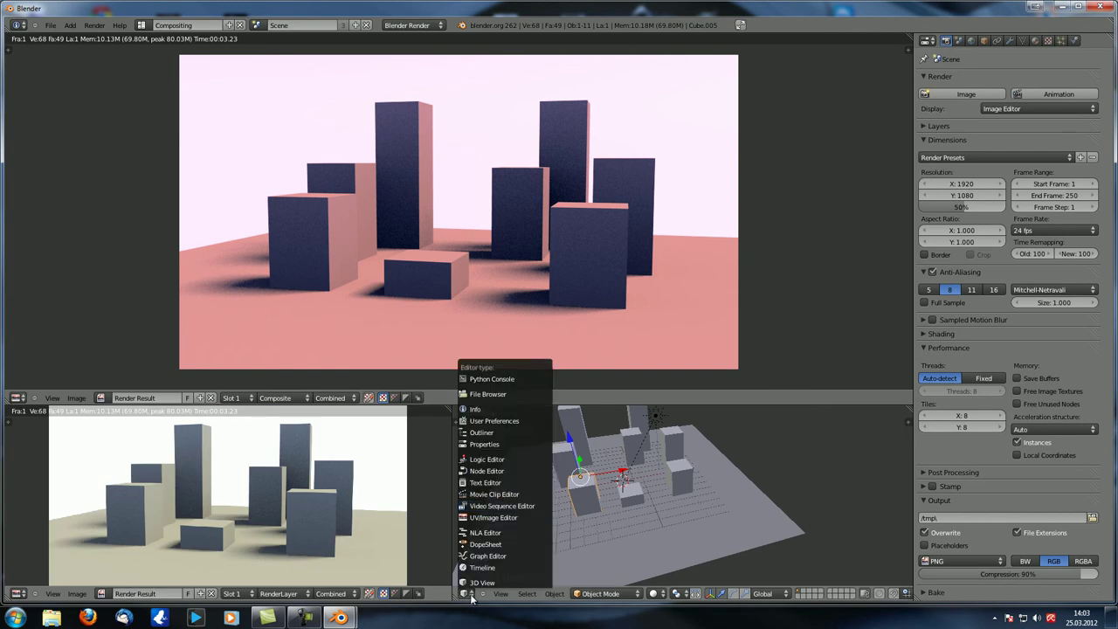
left_click(505, 519)
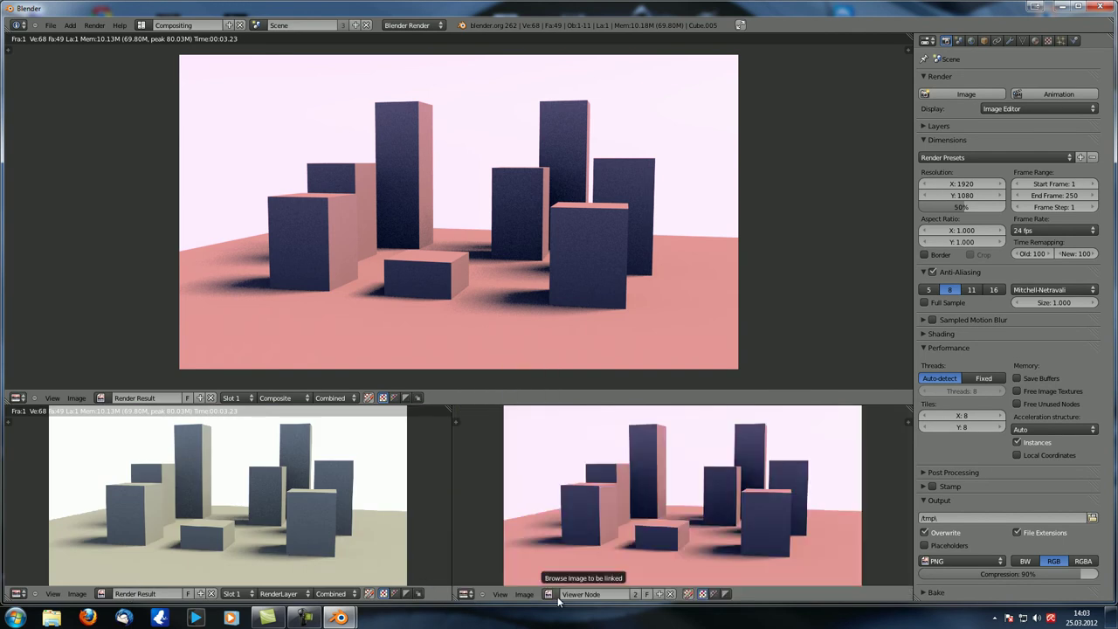
scroll(458, 354, "down", 1)
left_click(17, 398)
left_click(38, 275)
scroll(496, 239, "down", 1)
scroll(485, 242, "up", 3)
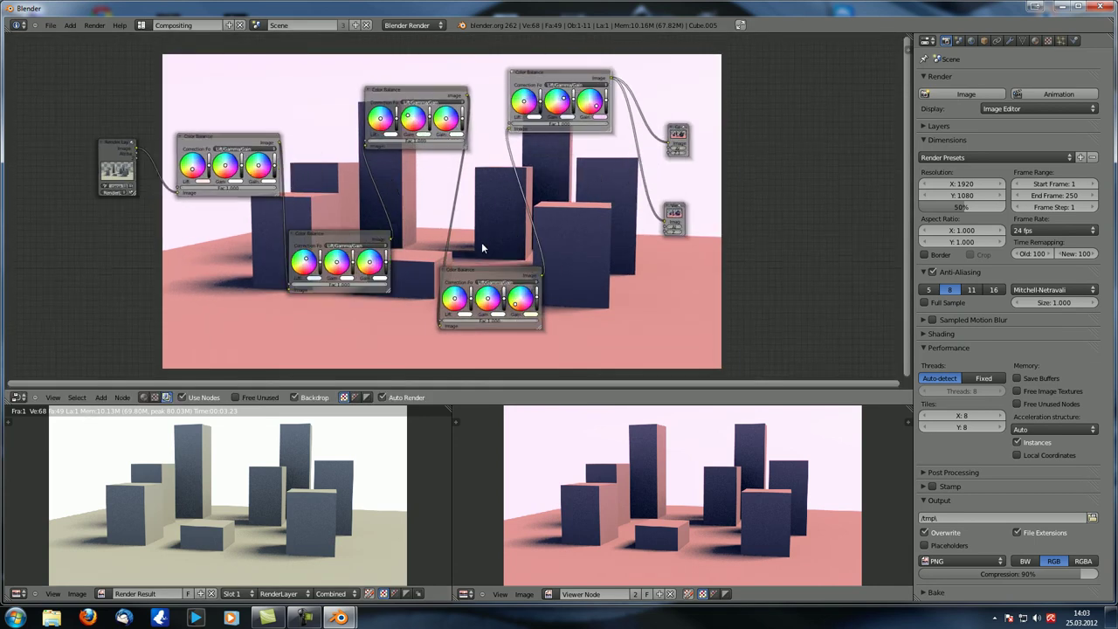
scroll(518, 266, "up", 2)
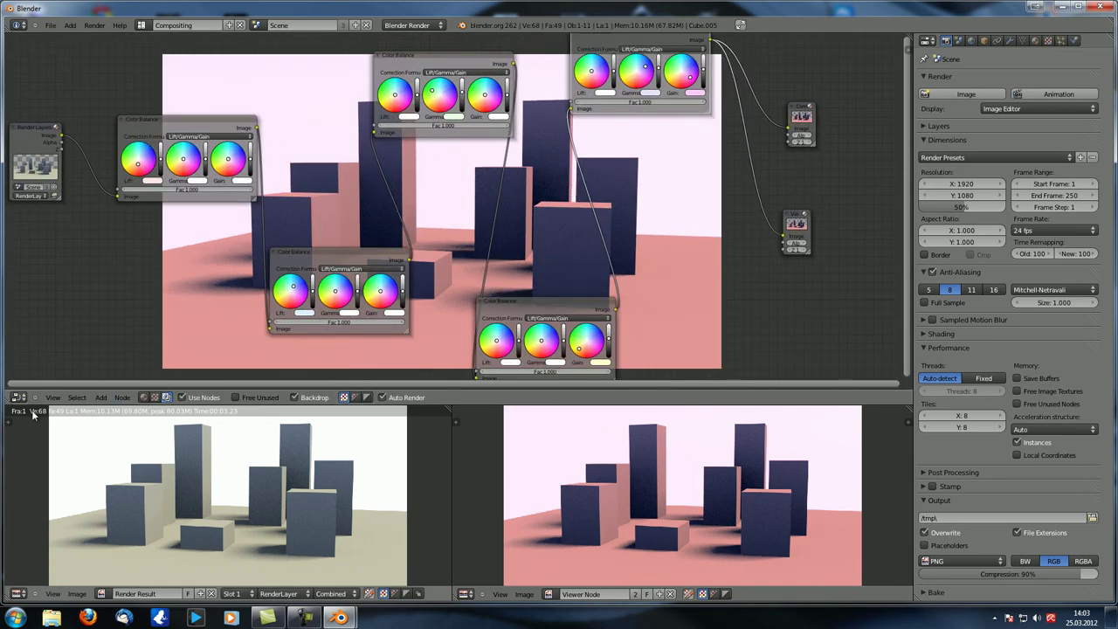
left_click(52, 397)
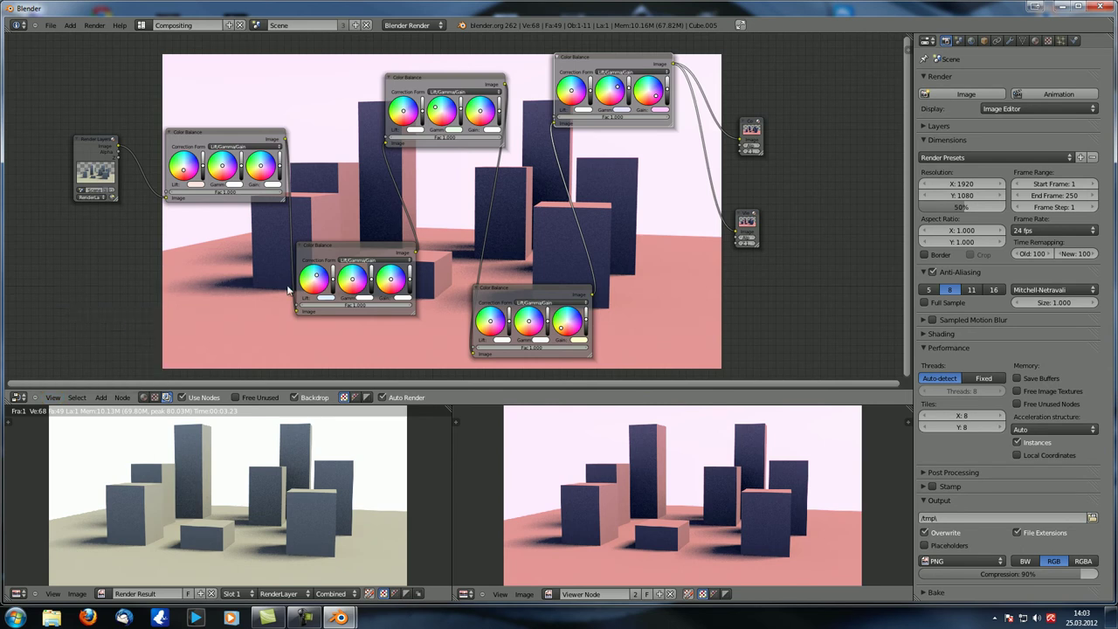
scroll(185, 282, "down", 2)
key("ctrl+Up")
key("ctrl+Down")
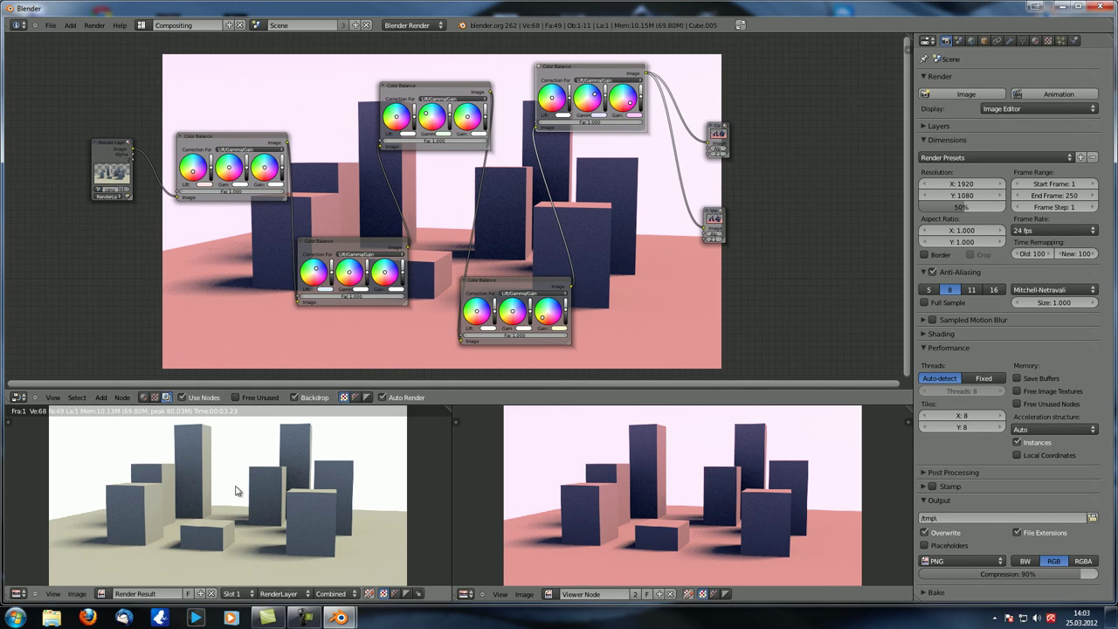
key("ctrl+Up")
key("ctrl+Down")
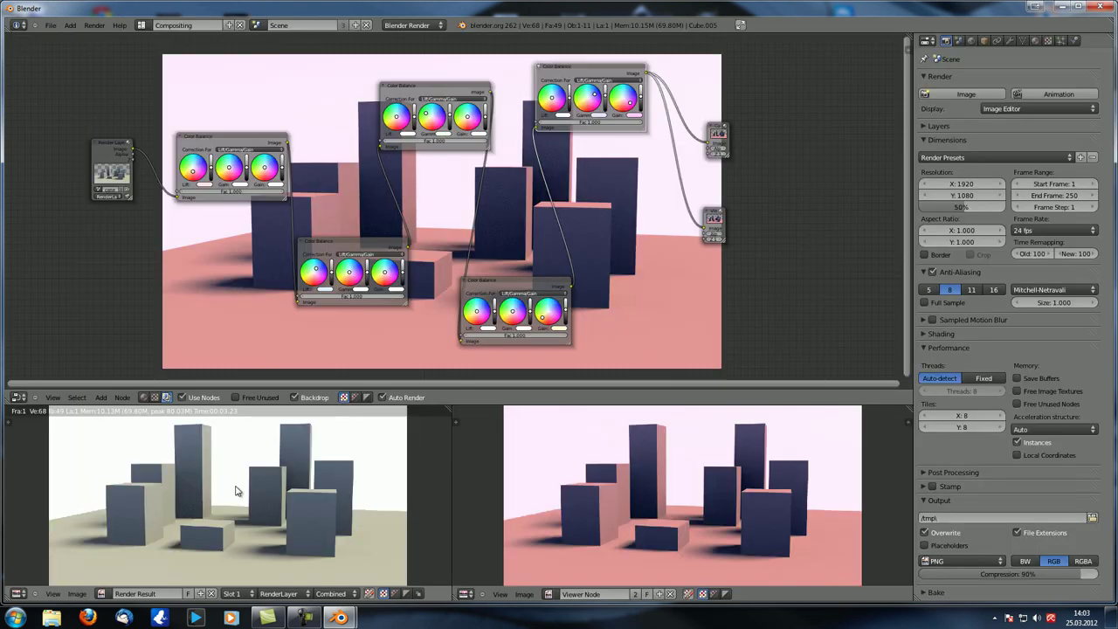
key("ctrl+Up")
key("ctrl+Down")
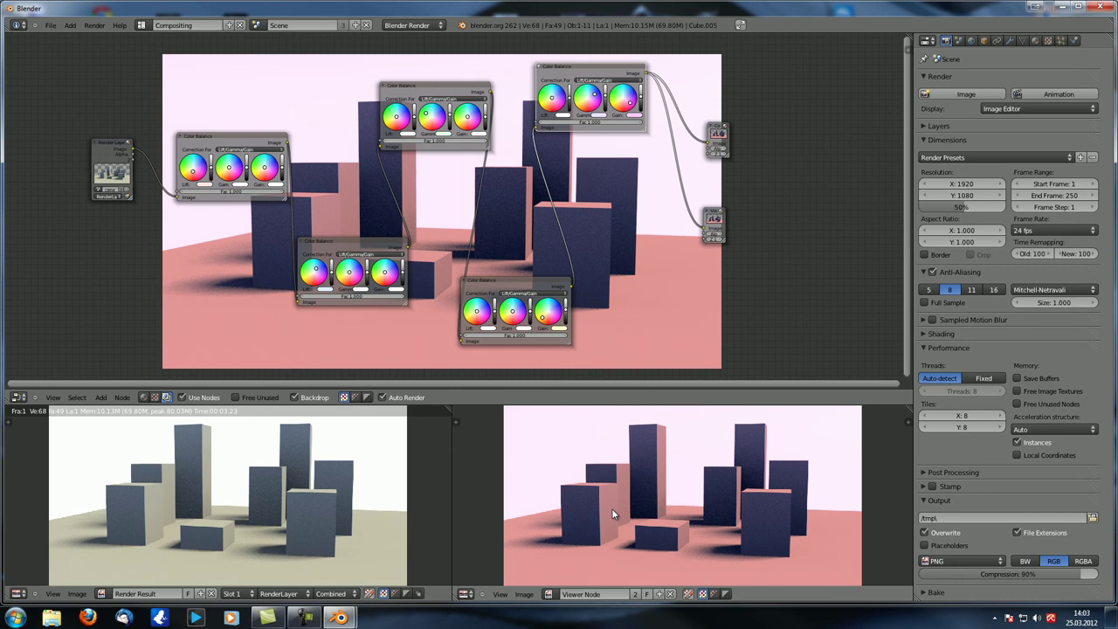
key("ctrl+Up")
key("ctrl+Down")
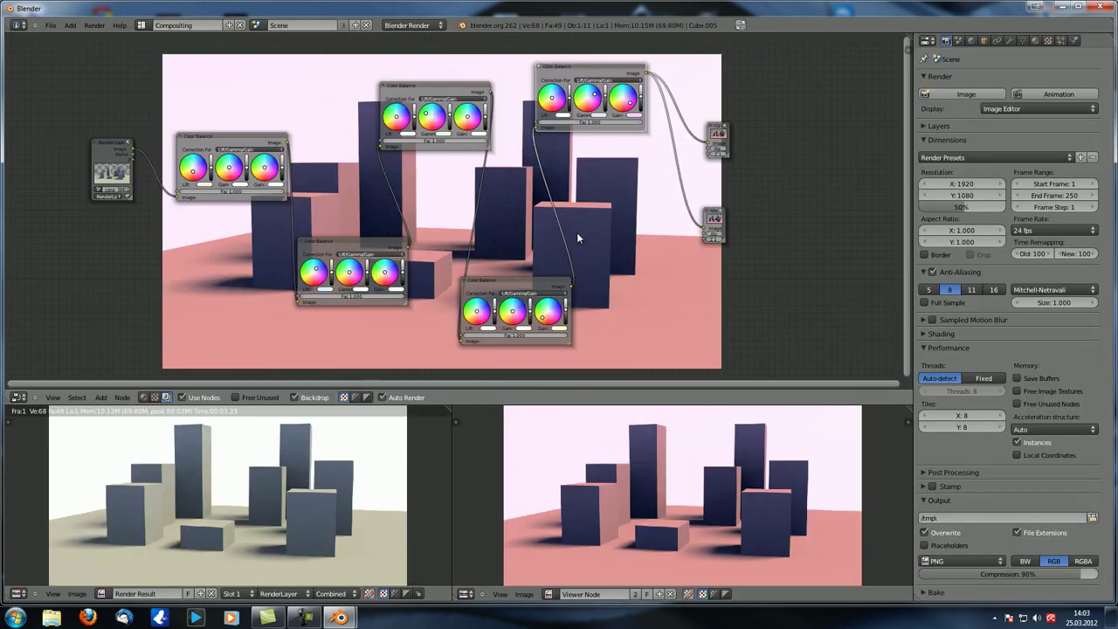
left_click(52, 397)
left_click(53, 398)
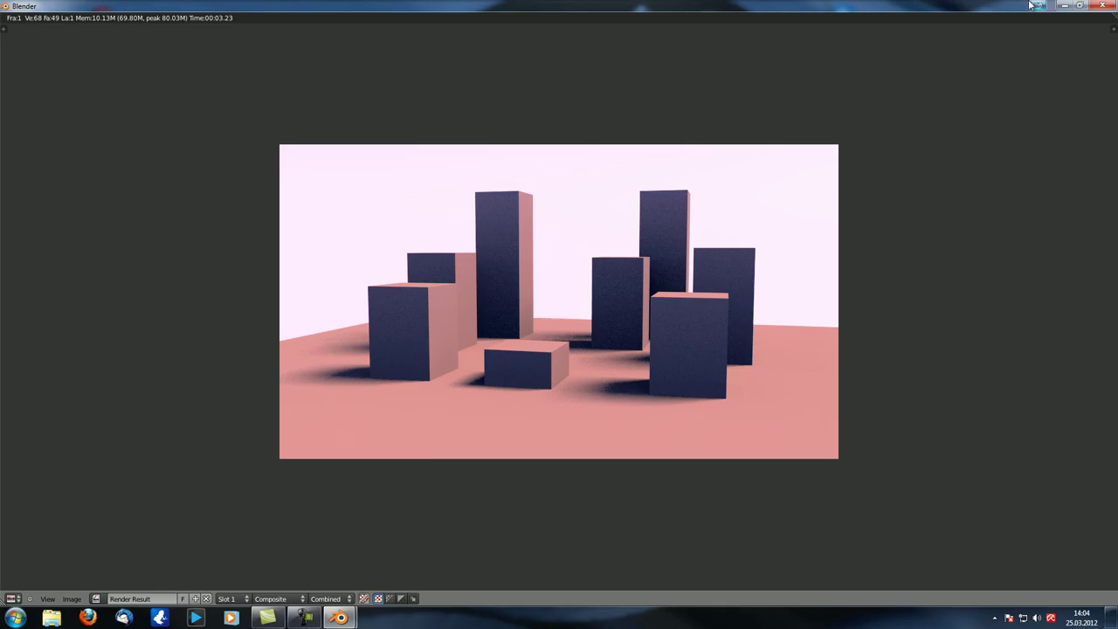
Restore, reposition and close the floating render window.
left_click(1080, 5)
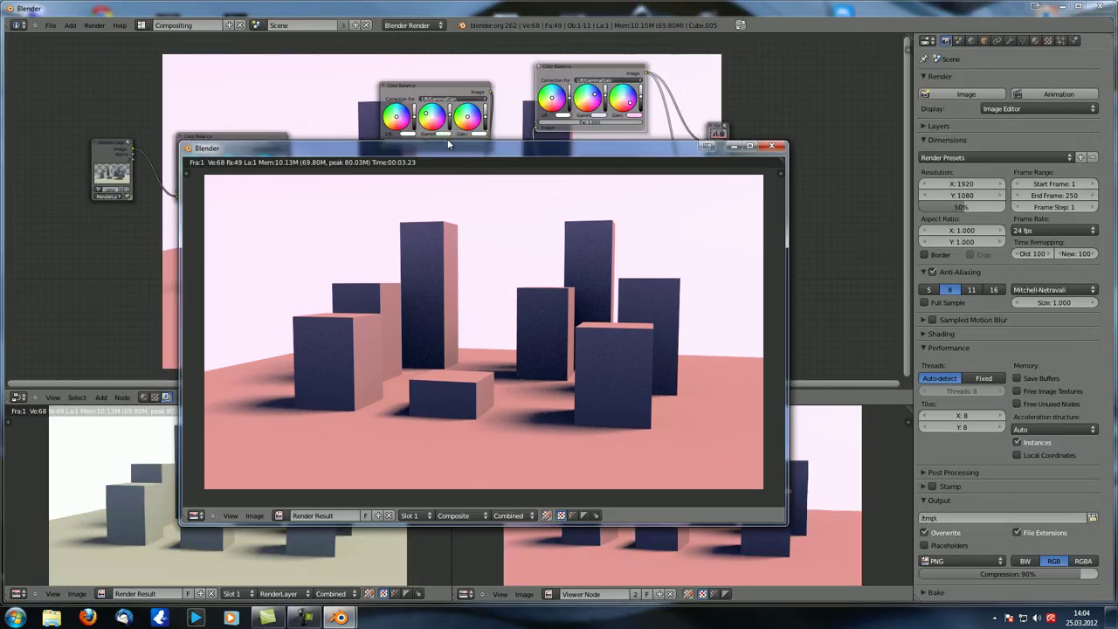
left_click_drag(369, 145, 345, 129)
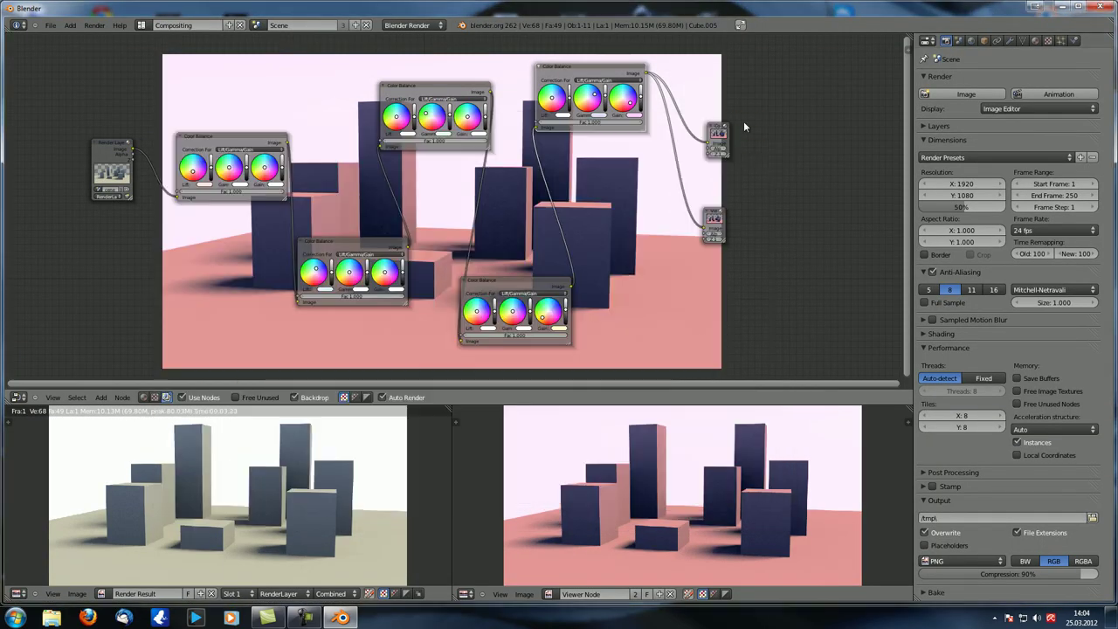
left_click(750, 121)
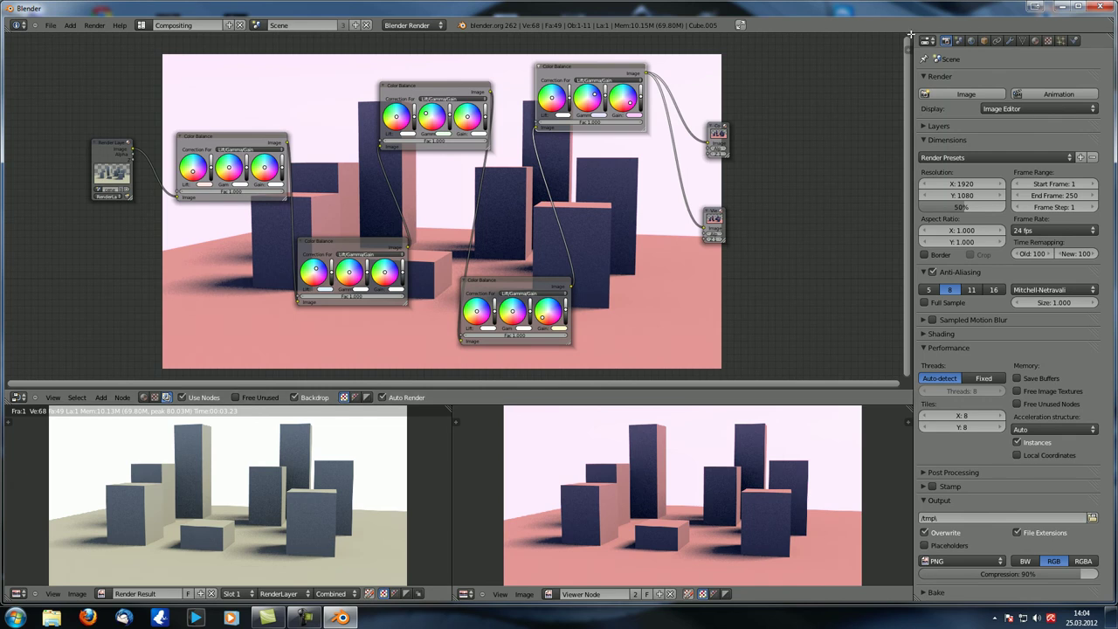
Split the node editor off into its own window twice, closing it each time.
left_click_drag(910, 39, 828, 65, "shift")
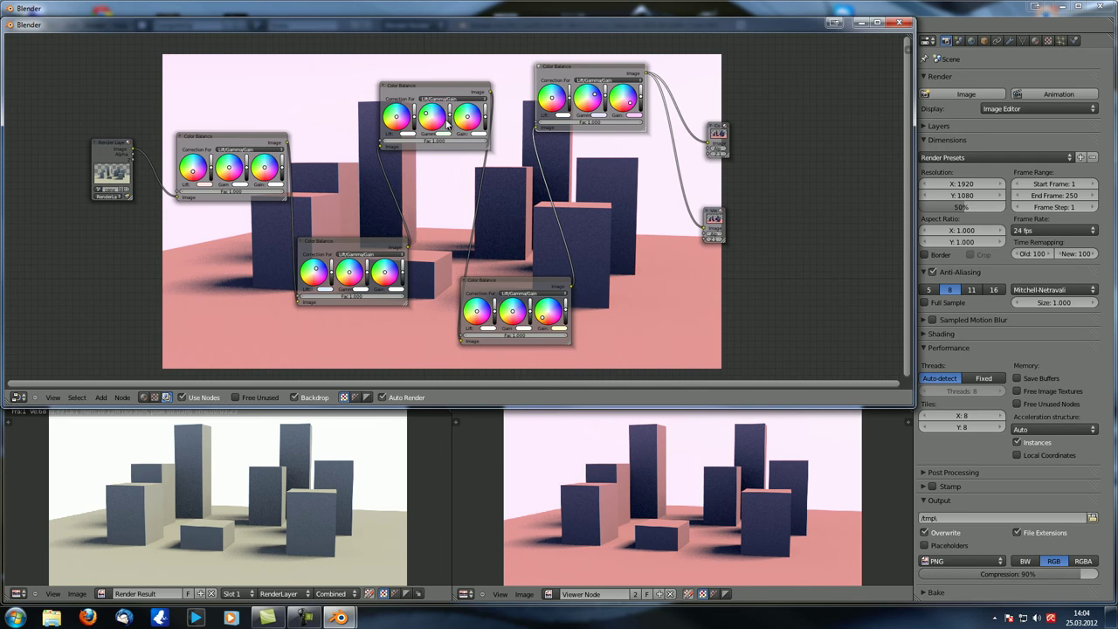
left_click(900, 23)
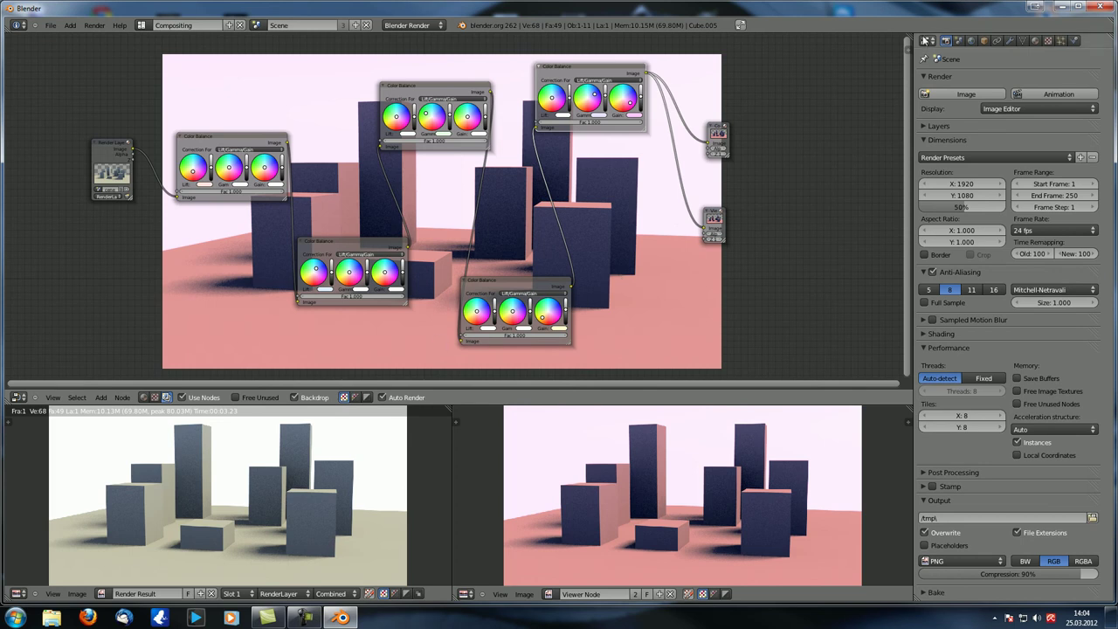
left_click_drag(910, 35, 674, 37, "shift")
left_click(900, 24)
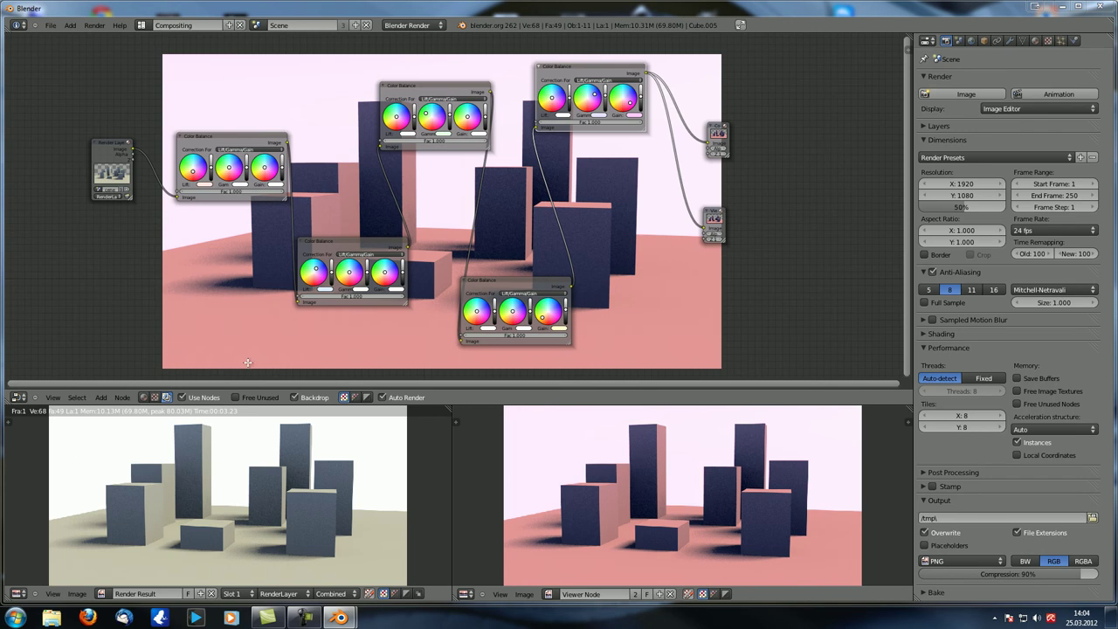
Start moving the backdrop via View > Backdrop Move and zoom it in with Alt+V.
left_click(55, 398)
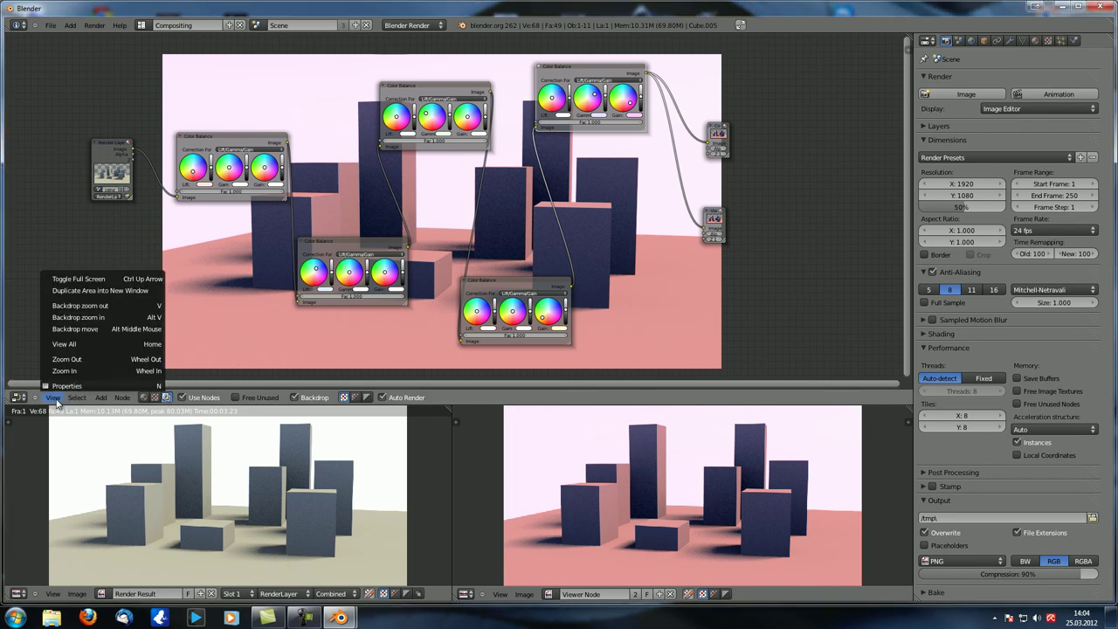
left_click(99, 330)
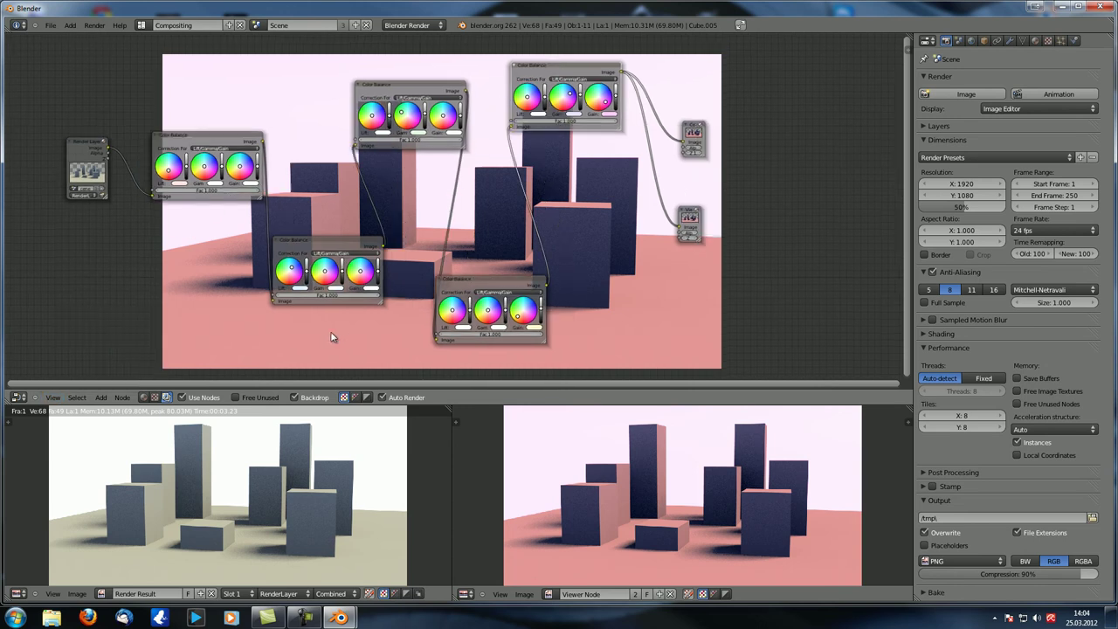
key("alt+v")
key("alt+v")
key("alt+v")
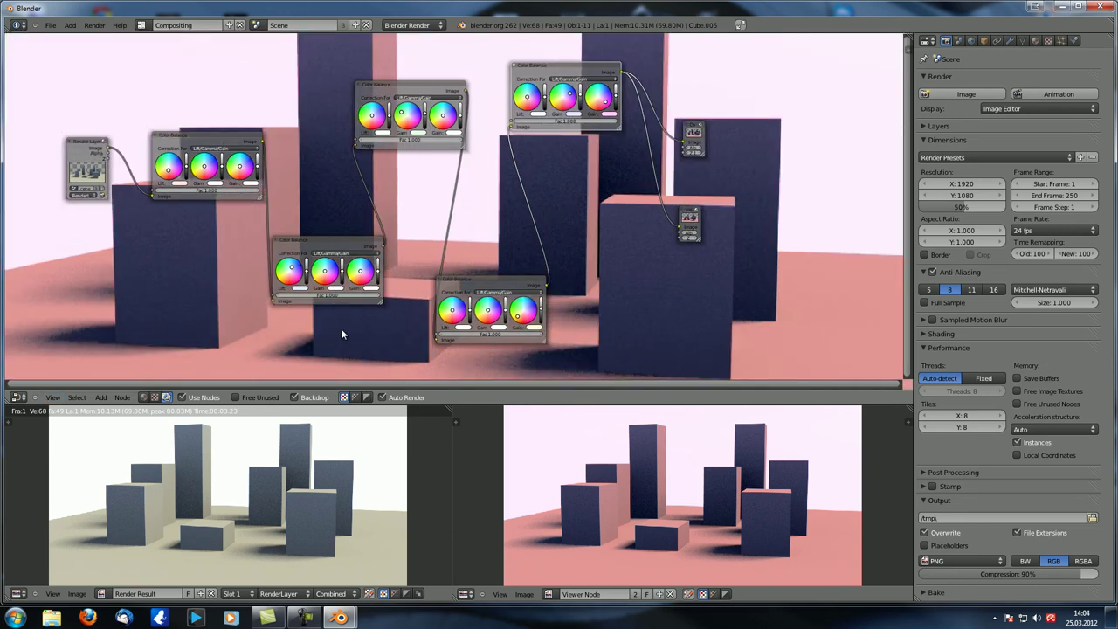
Zoom the backdrop back out with V and slide it around behind the nodes.
key("v")
key("v")
key("v")
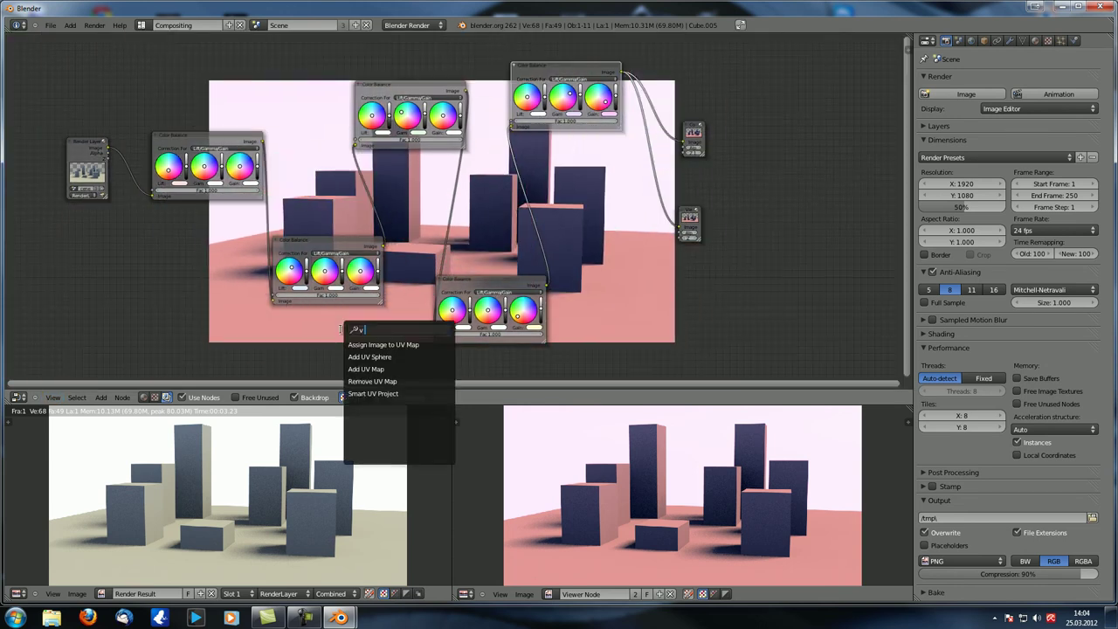
key("shift+a")
key("Escape")
middle_click_drag(303, 328, 351, 337, "alt")
Fit the whole Color Balance node tree in view with View All and Home.
left_click(52, 397)
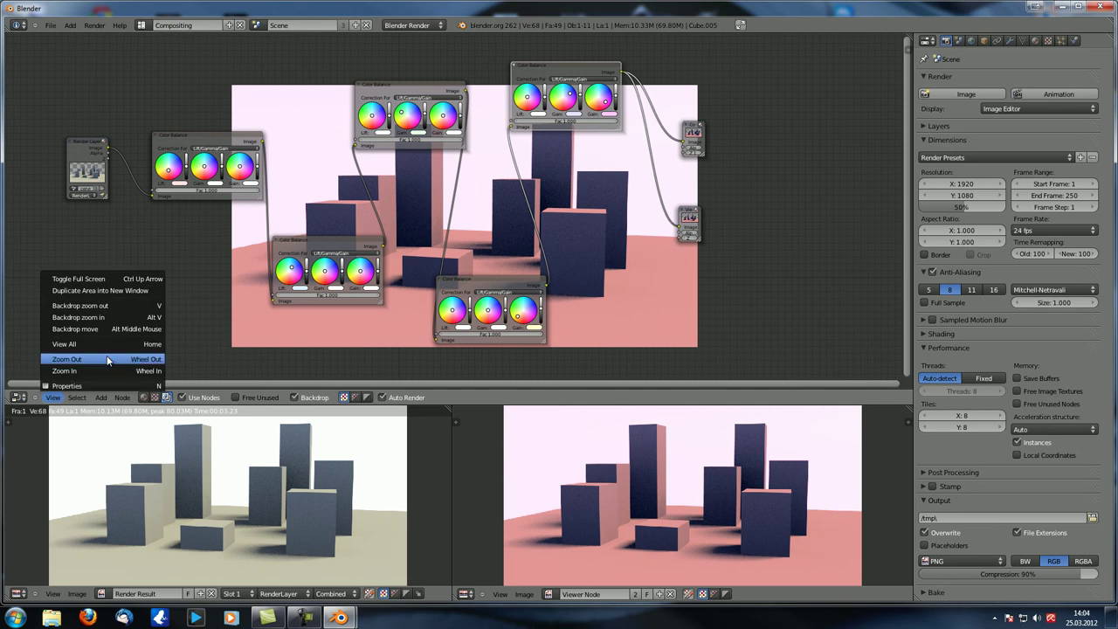
left_click(153, 343)
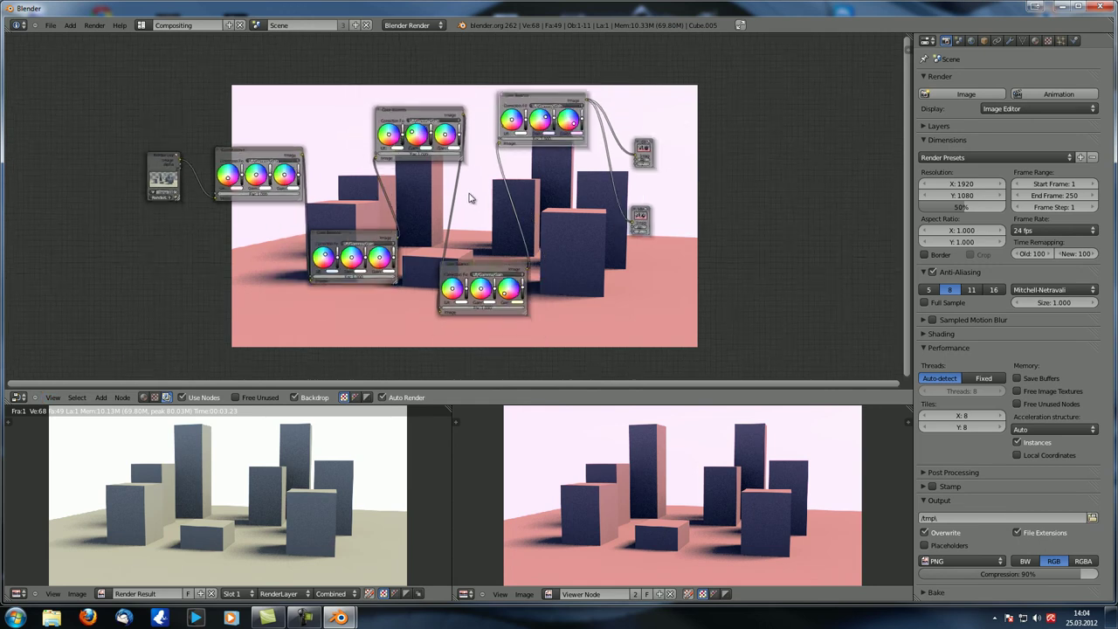
middle_click_drag(455, 302, 282, 177)
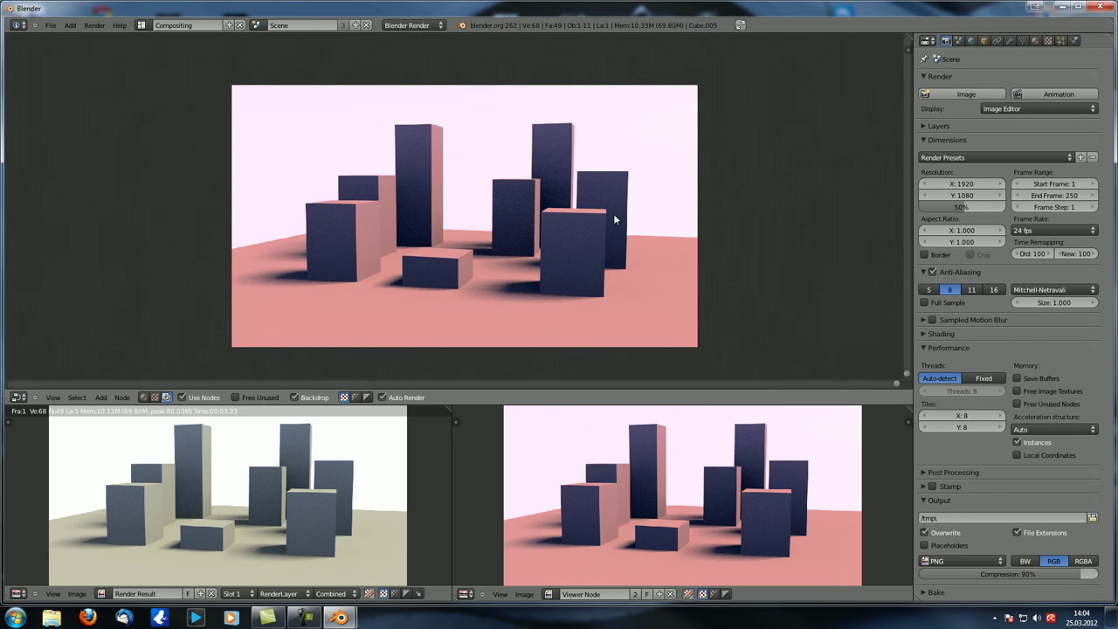
key("Home")
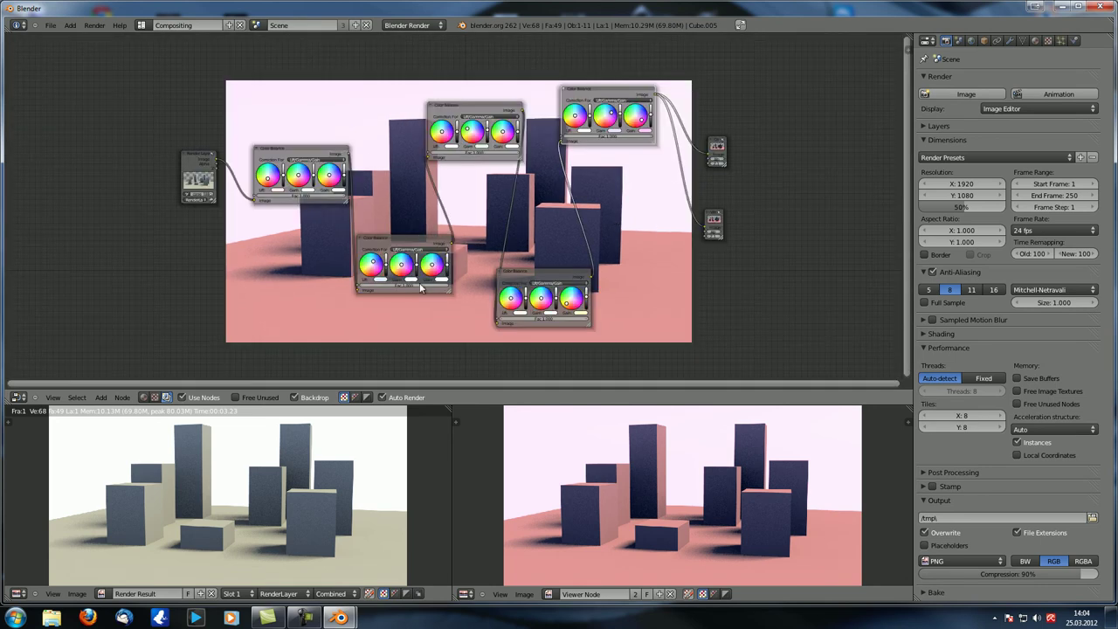
scroll(627, 218, "up", 2)
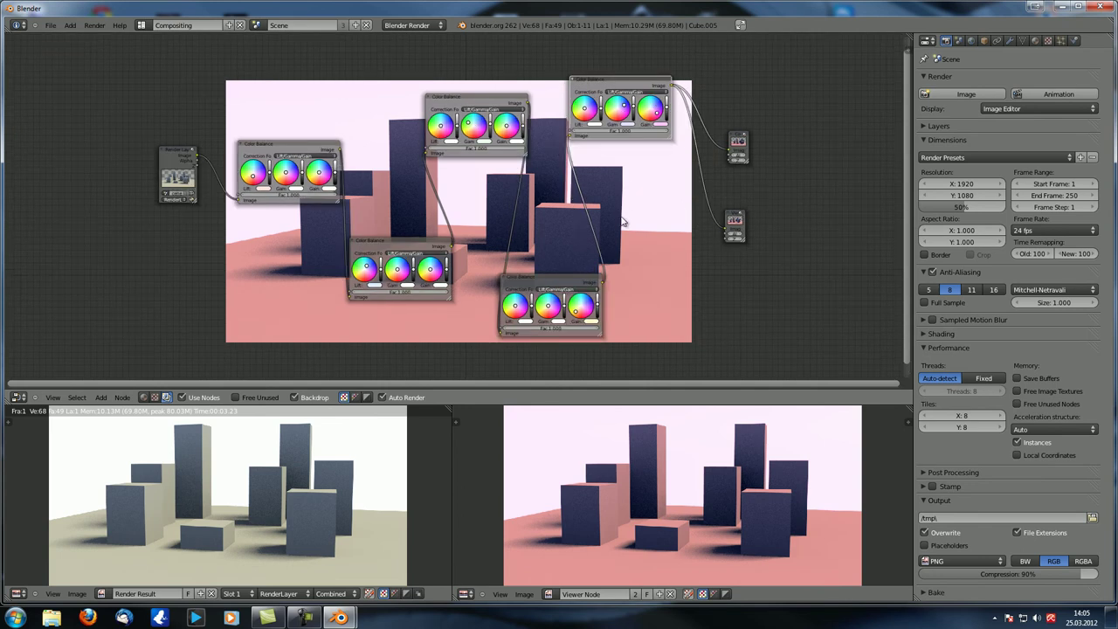
left_click(53, 397)
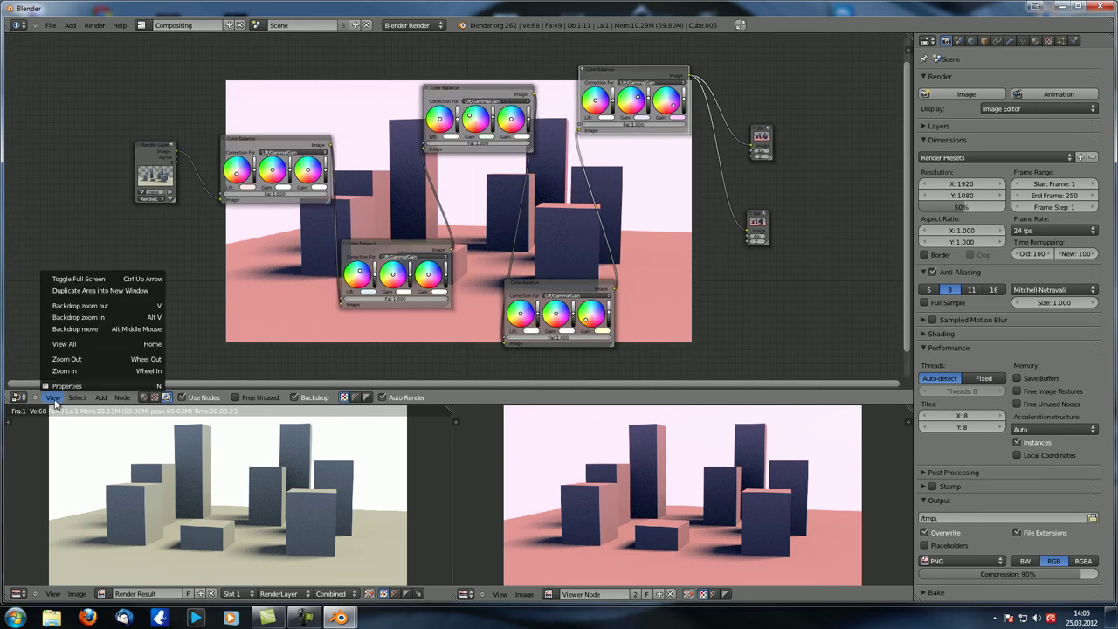
left_click(105, 359)
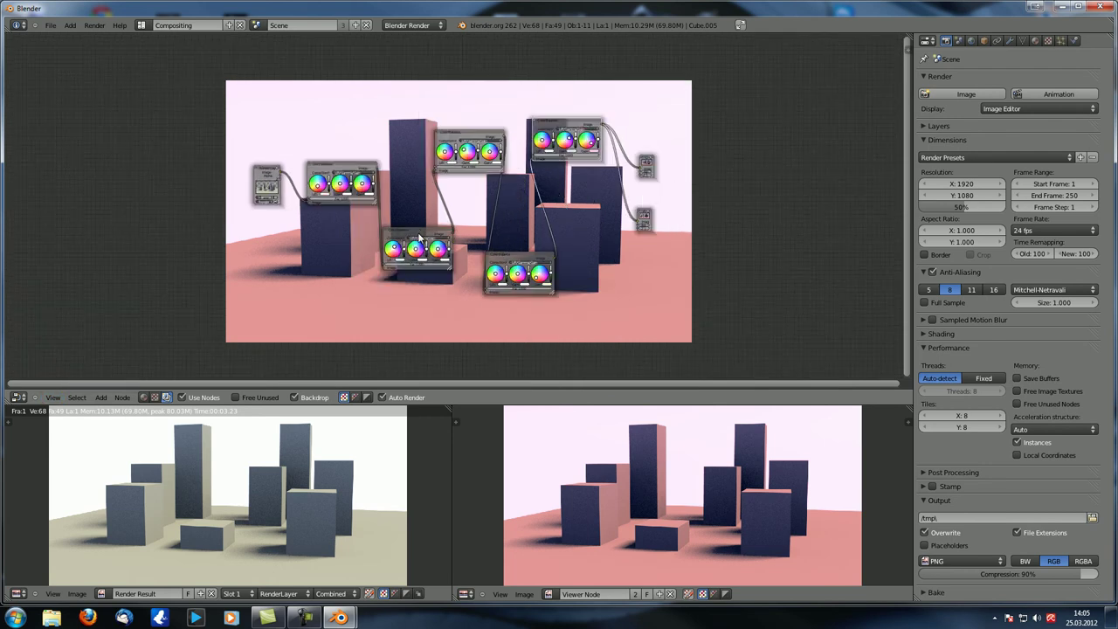
scroll(428, 243, "up", 3)
scroll(443, 251, "down", 1)
scroll(443, 251, "down", 1)
scroll(430, 245, "up", 4)
scroll(431, 192, "down", 4)
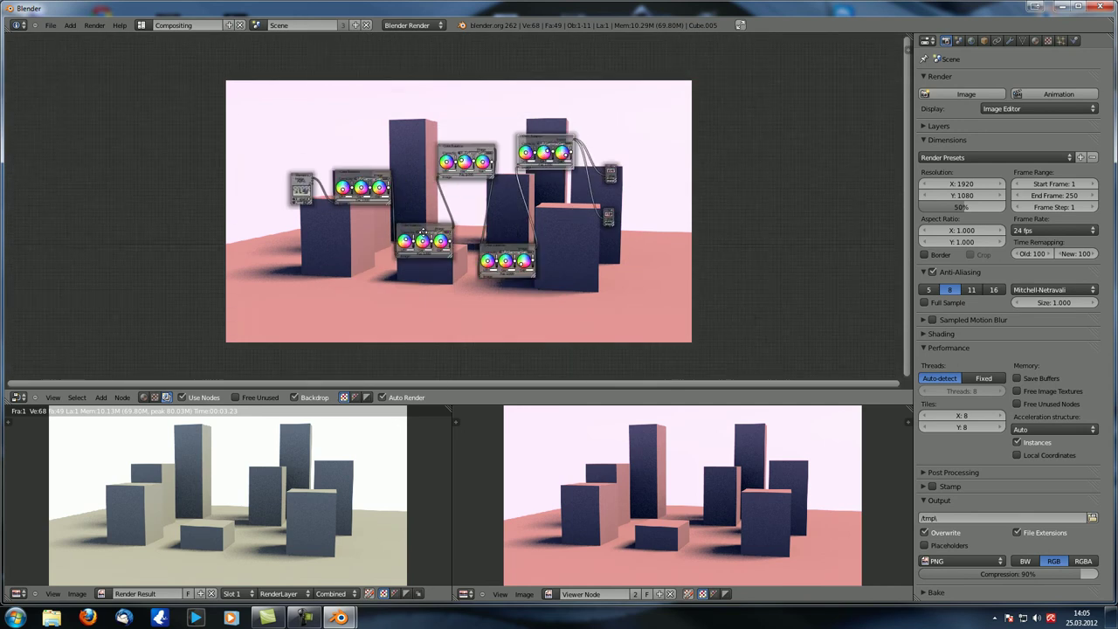
scroll(426, 223, "up", 1)
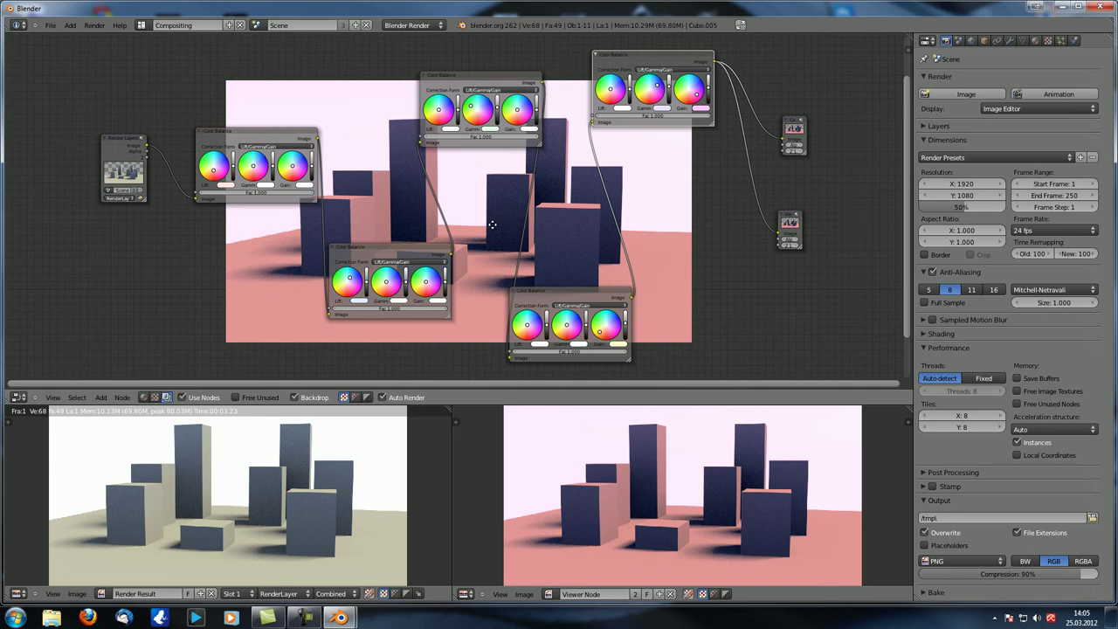
scroll(499, 229, "down", 4)
scroll(505, 230, "up", 5)
scroll(507, 238, "down", 1)
scroll(508, 238, "up", 1)
scroll(506, 232, "down", 1)
scroll(507, 233, "up", 1)
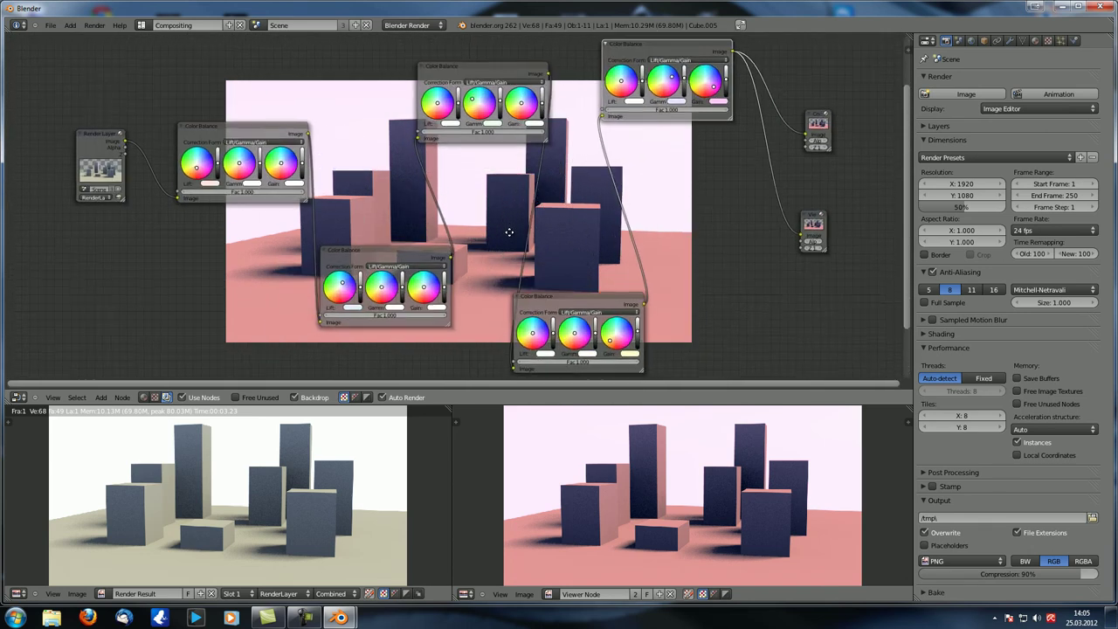
scroll(509, 235, "down", 1)
scroll(511, 238, "down", 1)
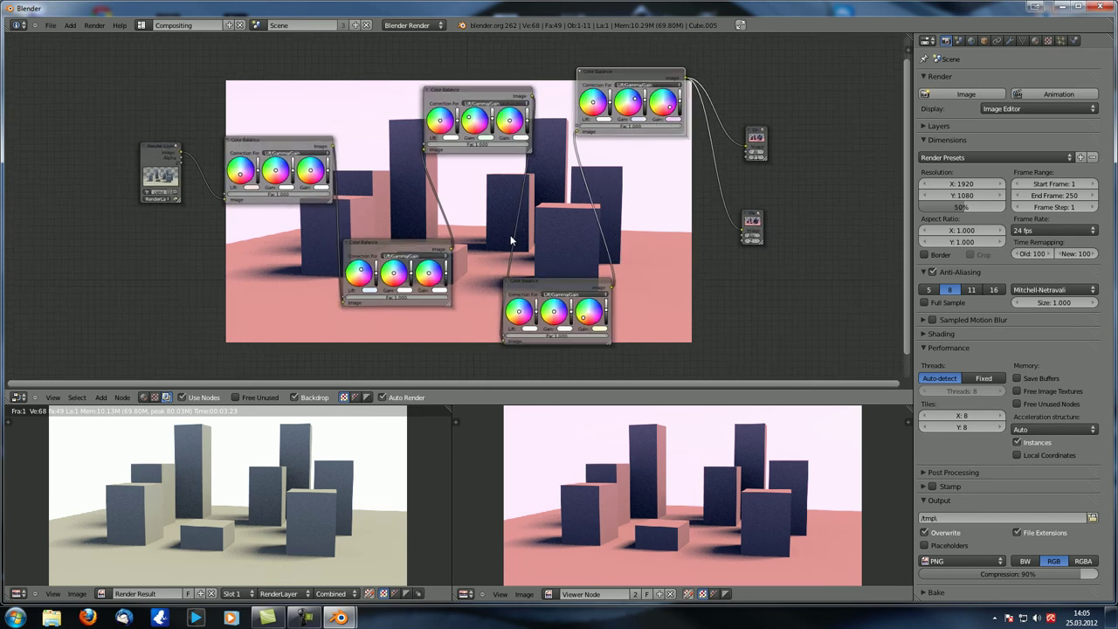
left_click(53, 397)
left_click(88, 392)
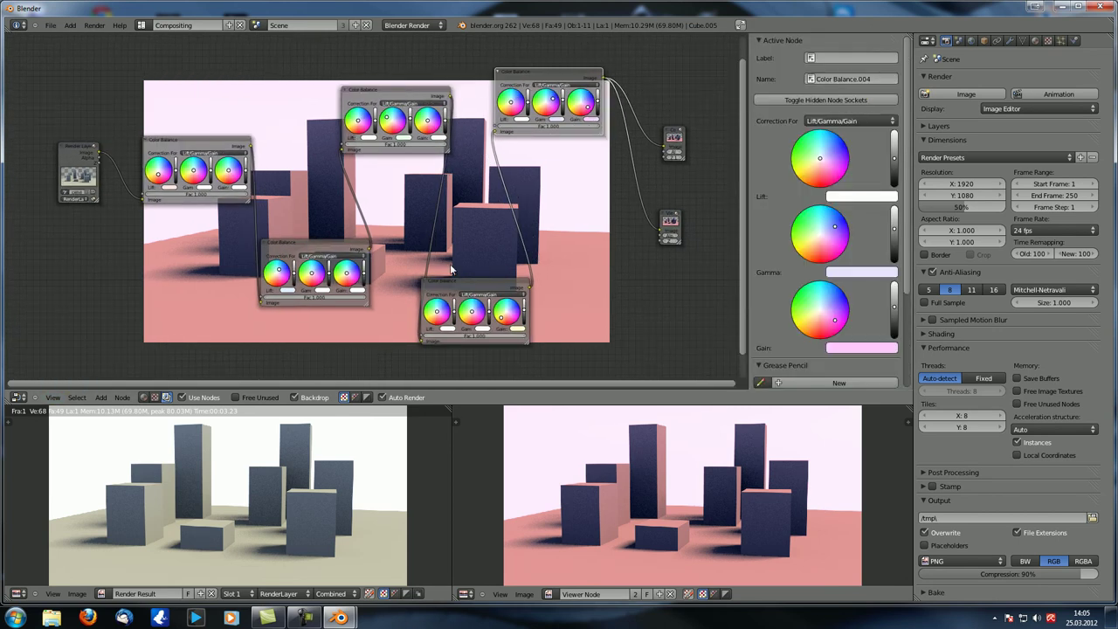
key("n")
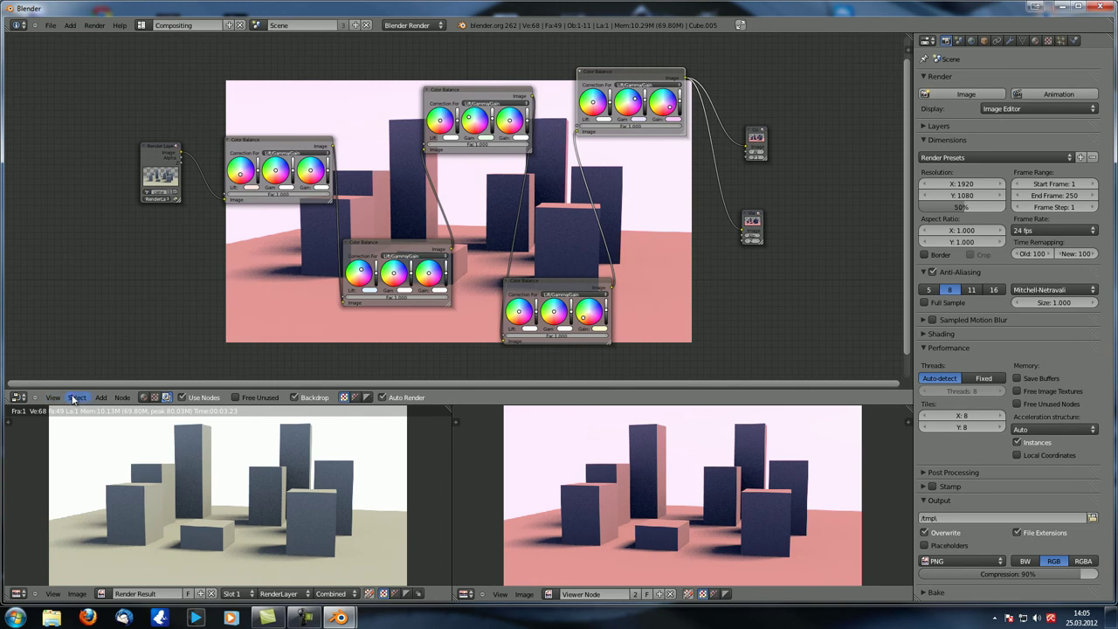
left_click(75, 397)
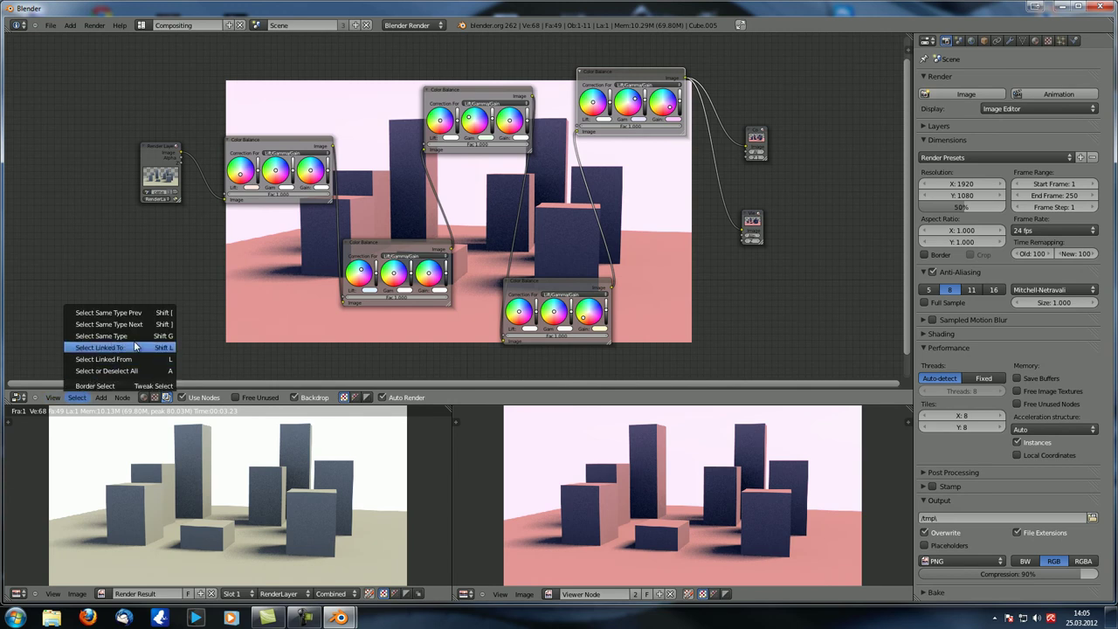
left_click(128, 385)
left_click_drag(568, 49, 701, 45)
key("b")
key("b")
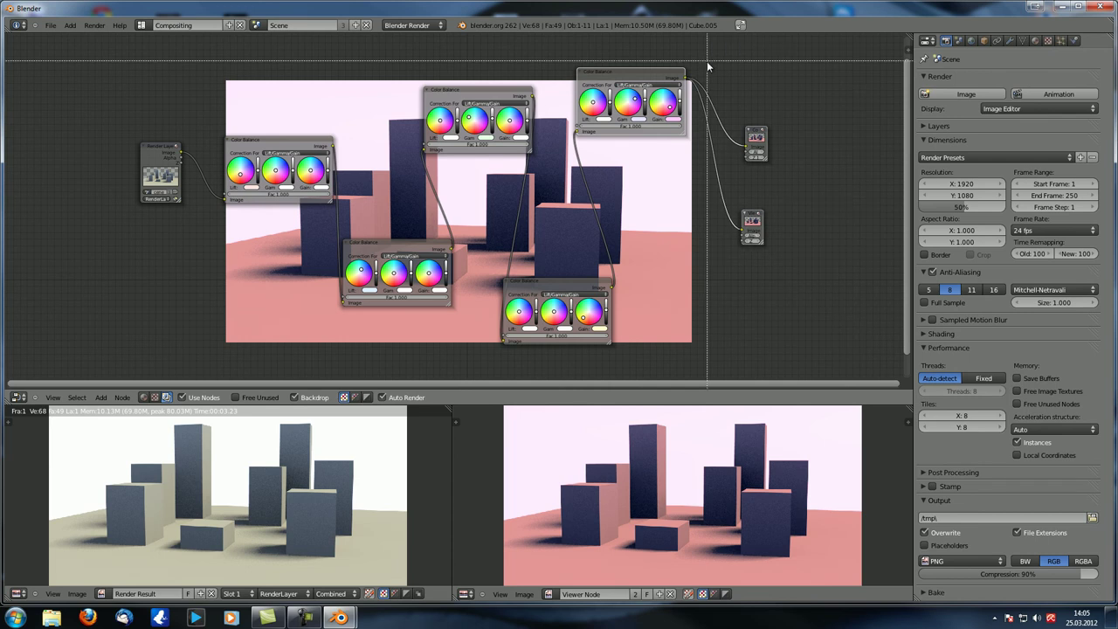
key("Escape")
left_click(77, 398)
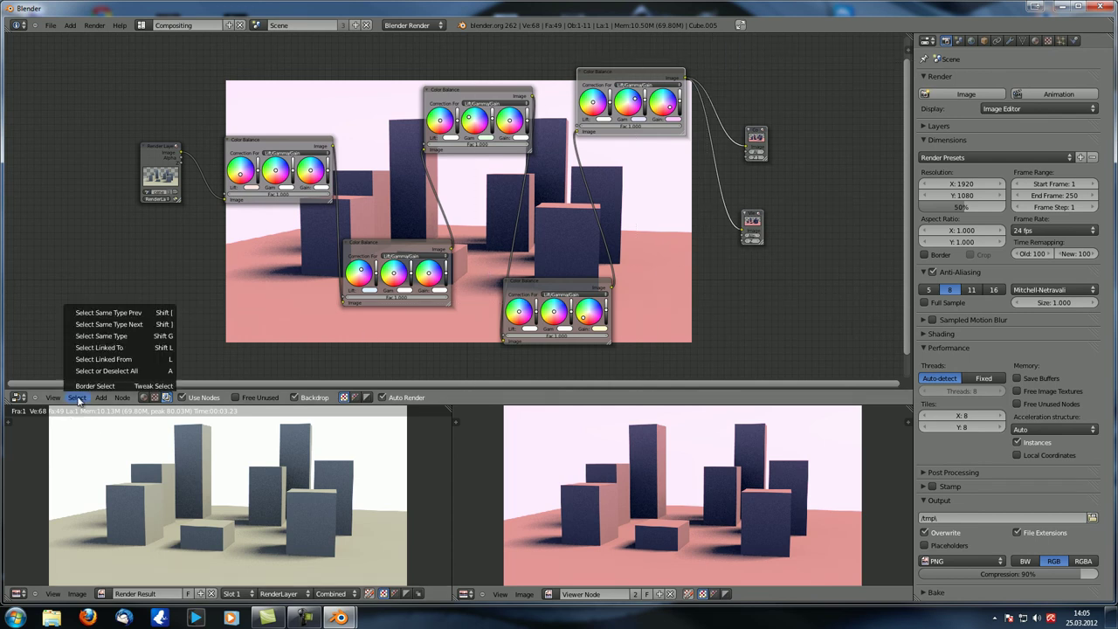
left_click(128, 371)
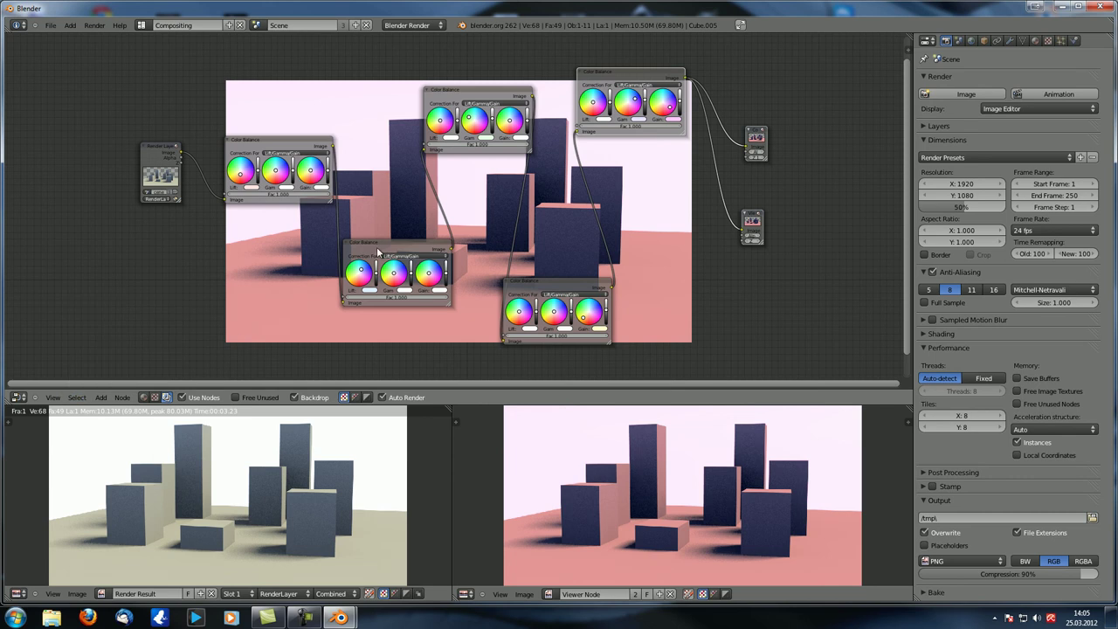
key("a")
key("a")
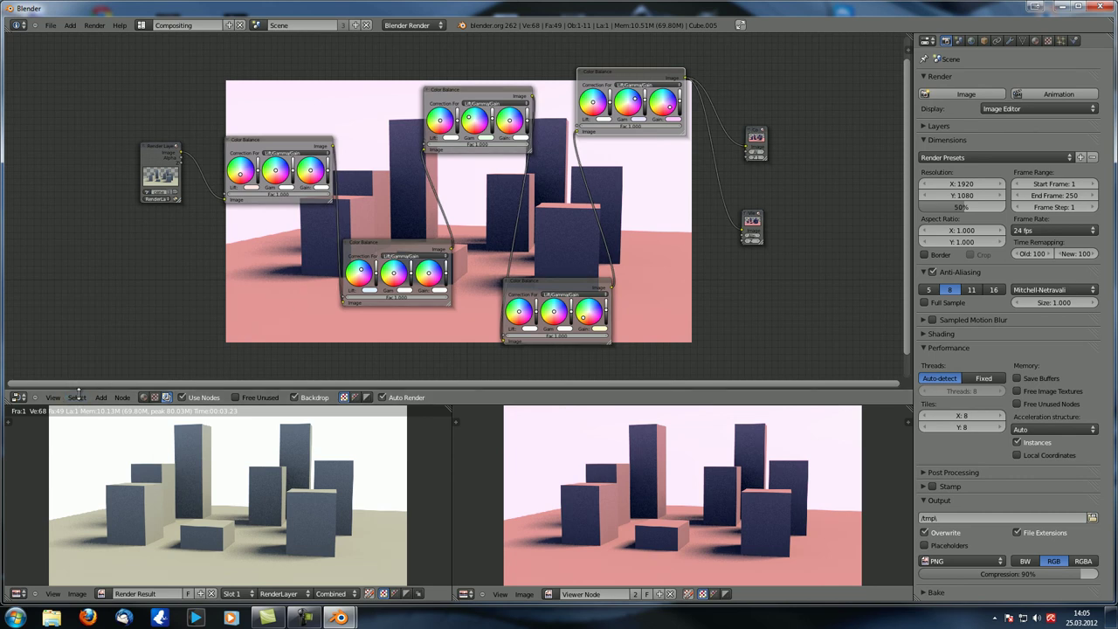
left_click(77, 397)
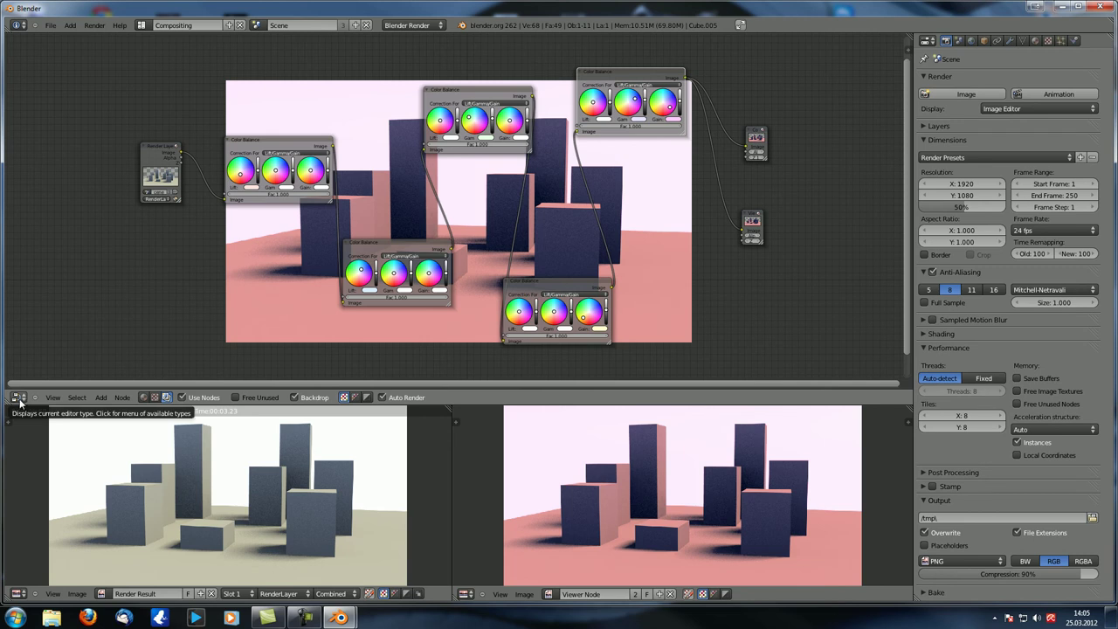
Pan the node view and try Select Linked From on the Color Balance and Render Layers nodes.
middle_click_drag(305, 273, 282, 246)
left_click(77, 397)
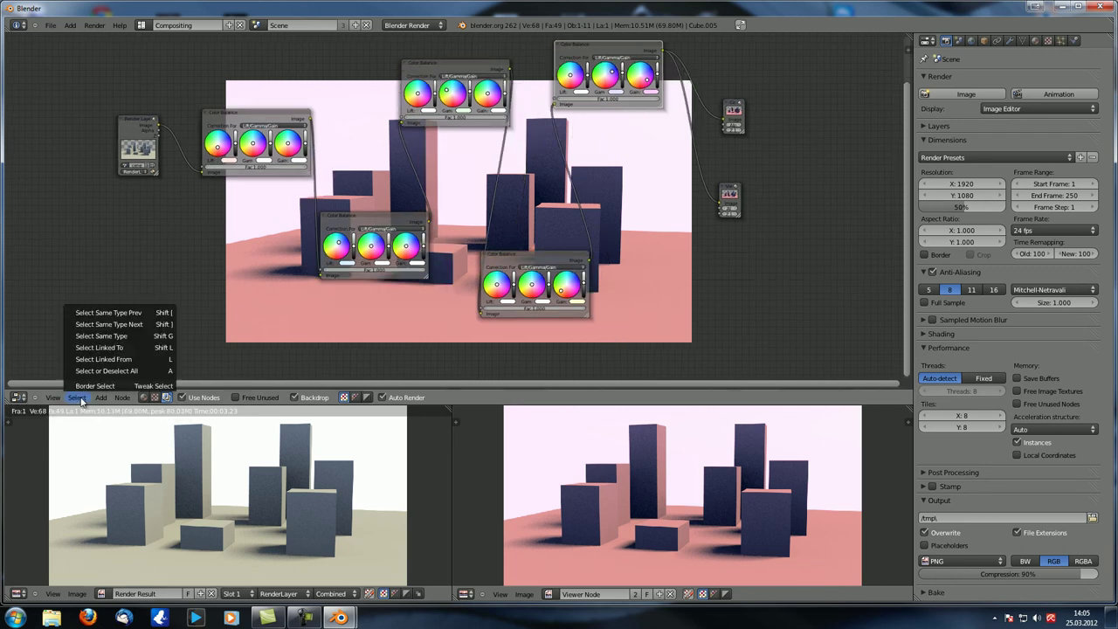
left_click(132, 359)
left_click(456, 70)
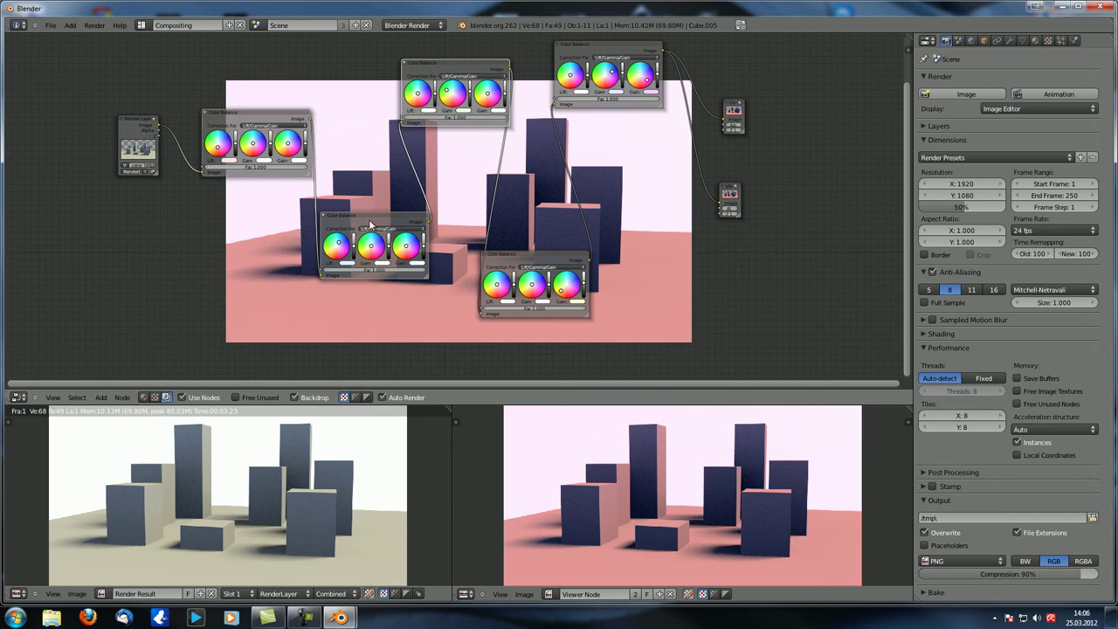
left_click(135, 172)
left_click(162, 306)
Try Select Linked To and Shift+L from the left Color Balance node down the chain.
left_click(77, 397)
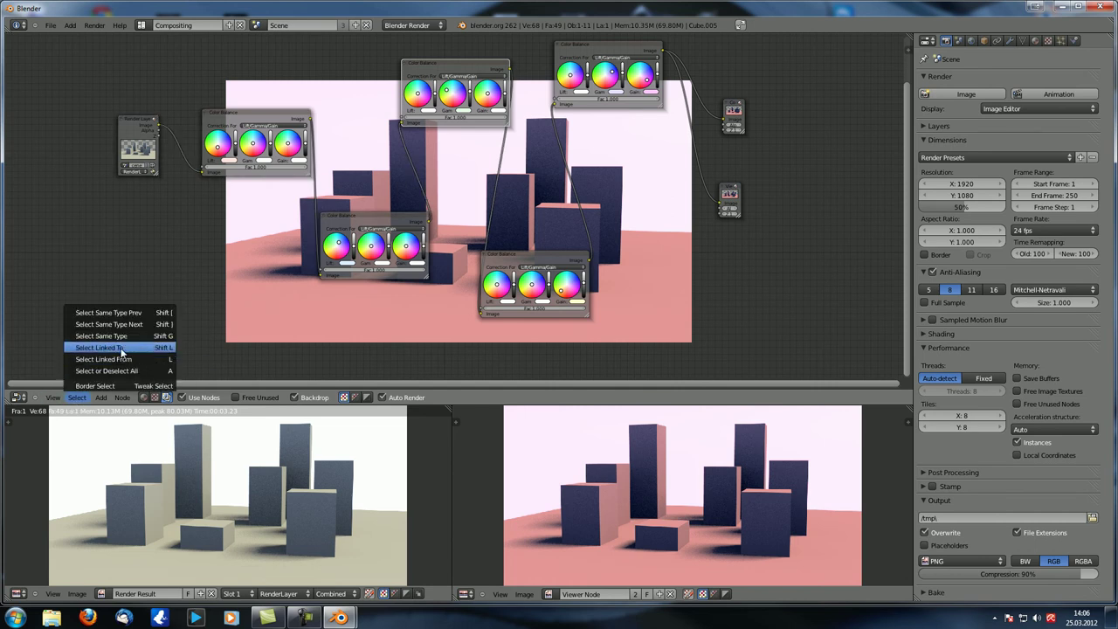
left_click(122, 348)
left_click(242, 120)
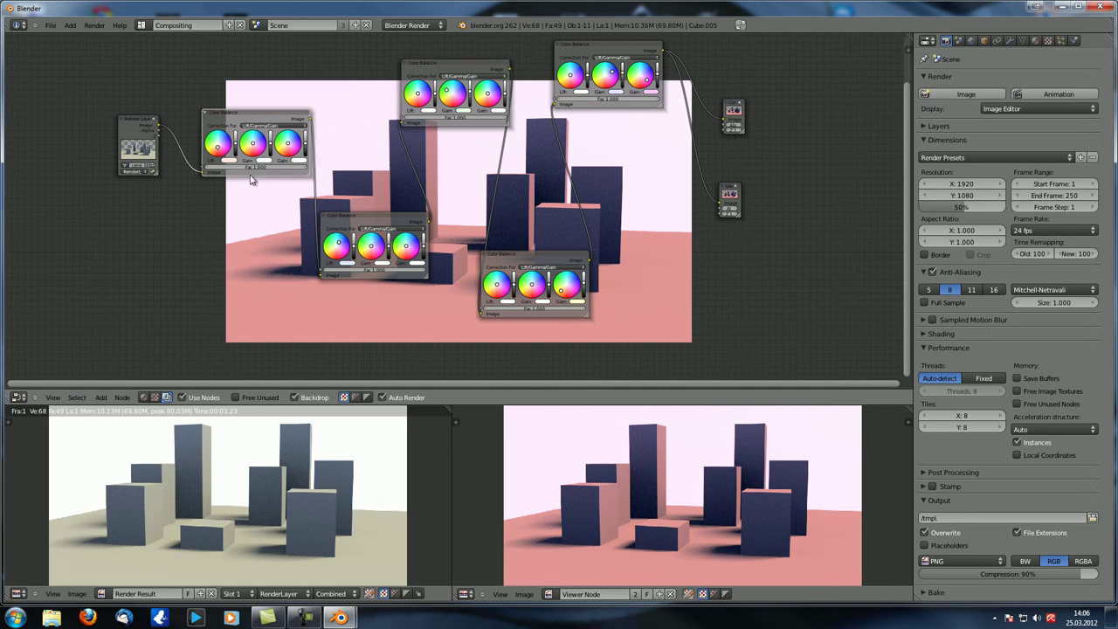
key("shift+l")
key("shift+l")
key("shift+l")
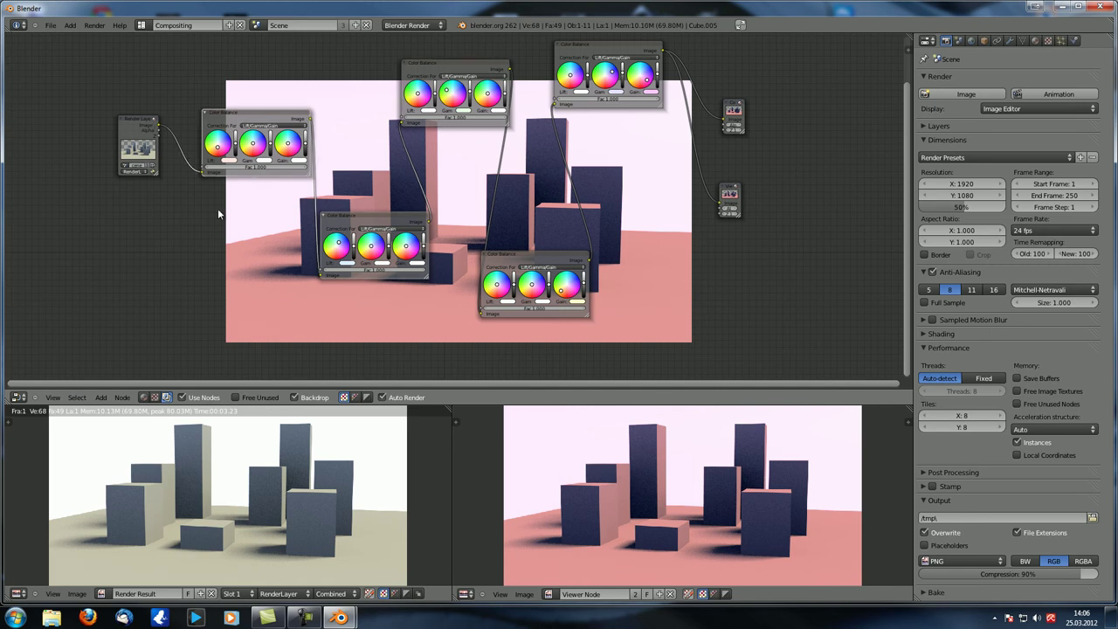
key("shift+l")
Select all nodes of the same type from the Select menu.
left_click(81, 399)
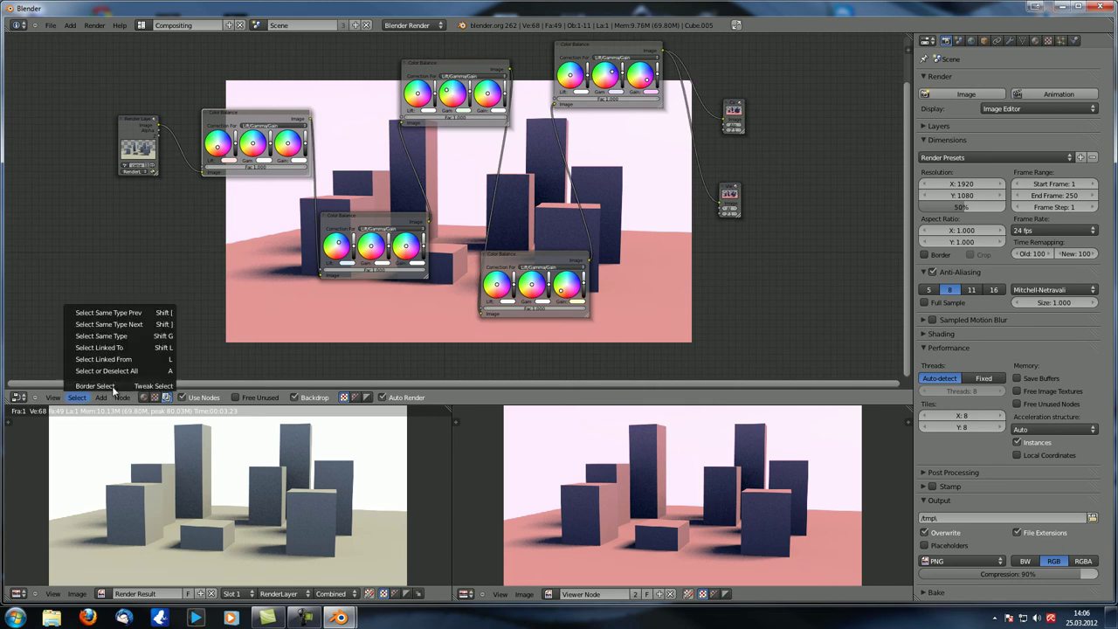
left_click(128, 339)
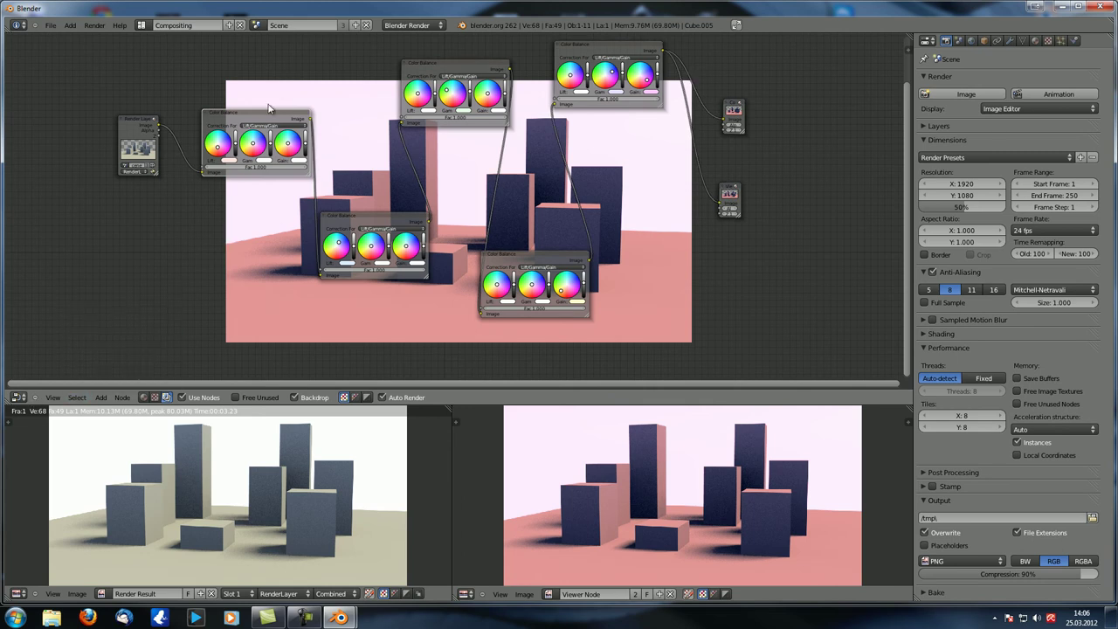
left_click(77, 397)
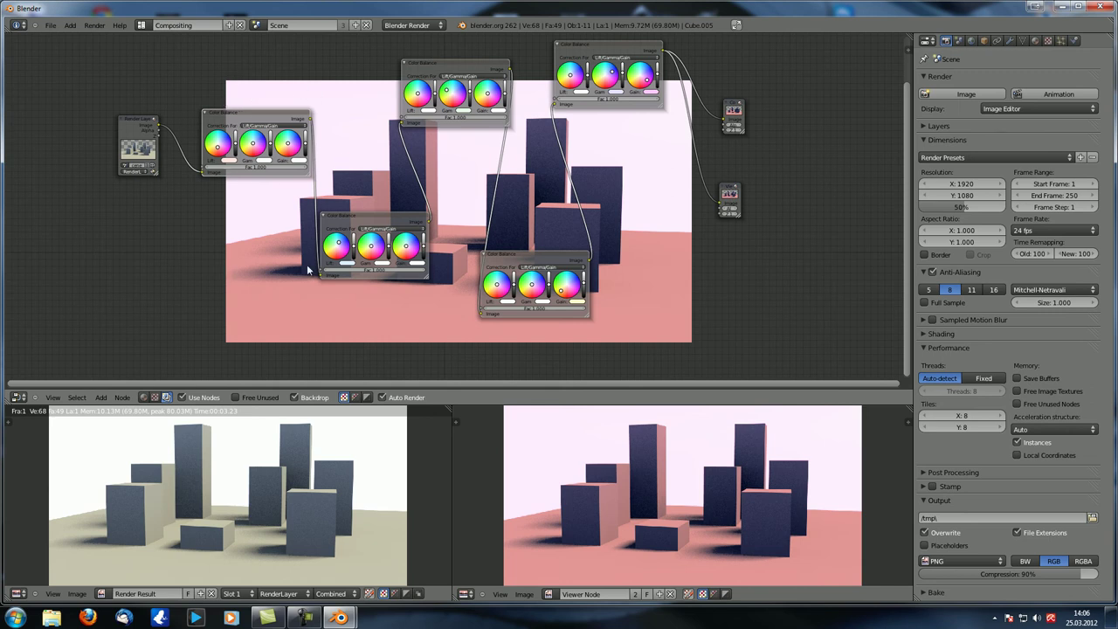
left_click(77, 397)
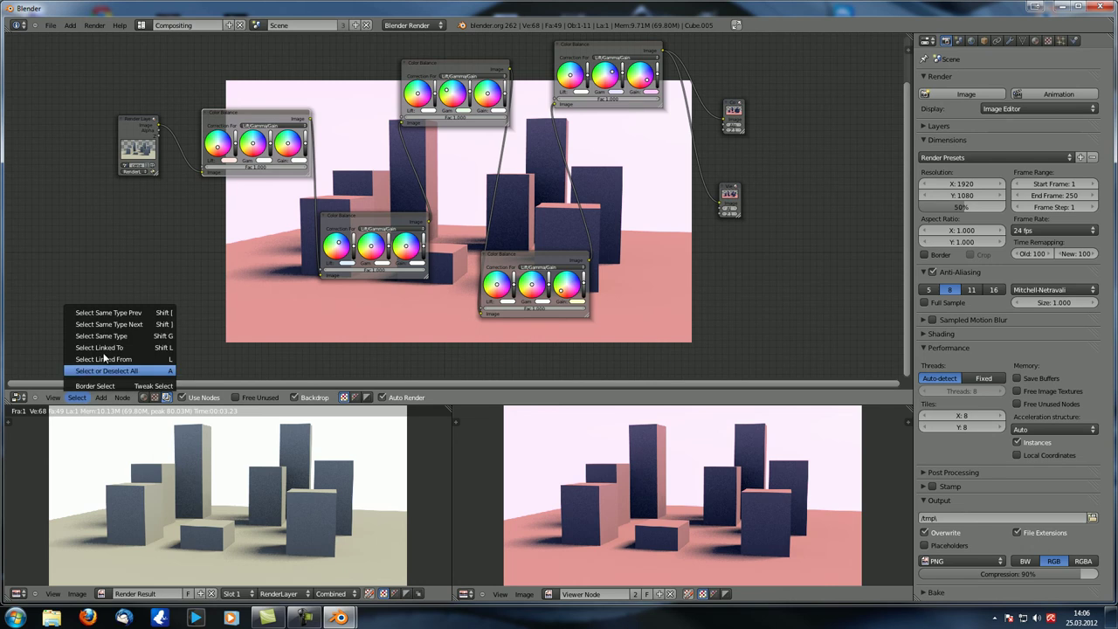
left_click(76, 399)
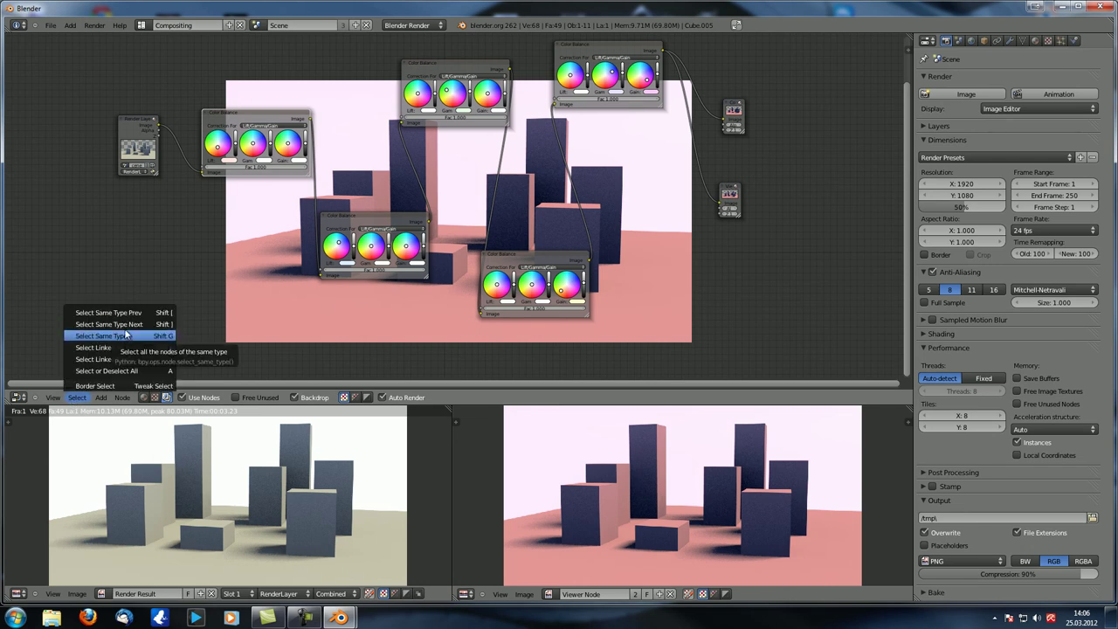
left_click(135, 325)
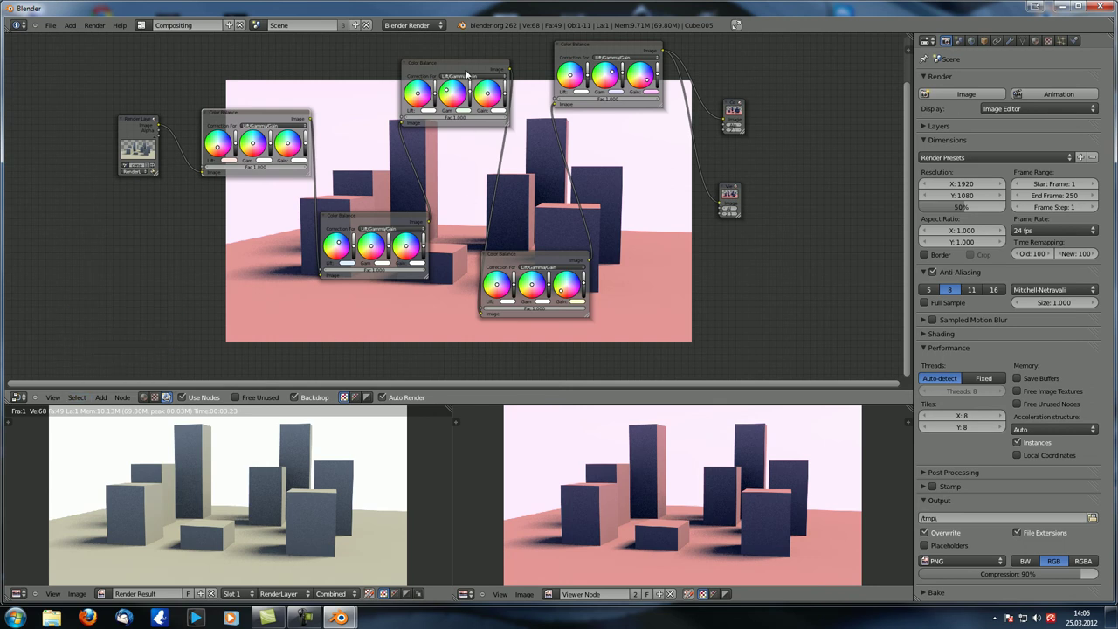
left_click(85, 399)
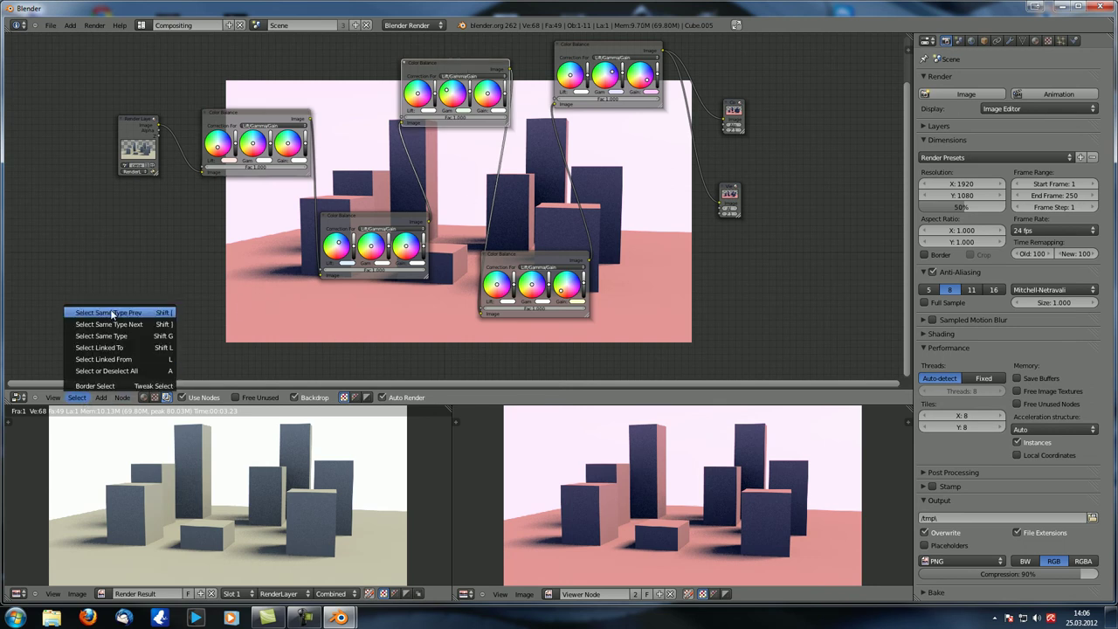
left_click(358, 220)
left_click(519, 264)
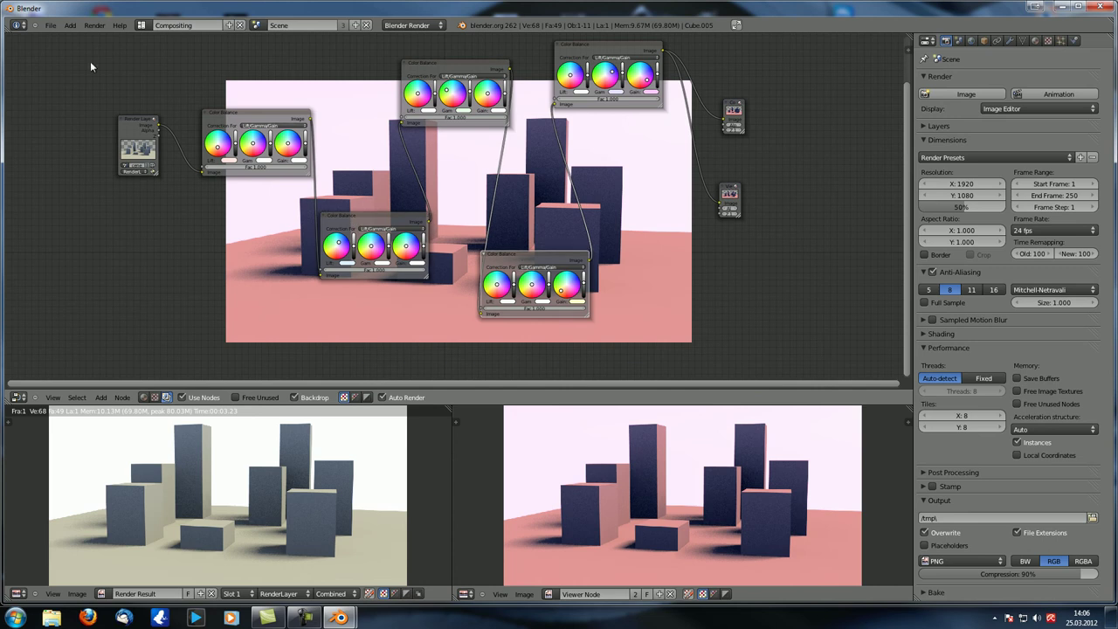
left_click(83, 398)
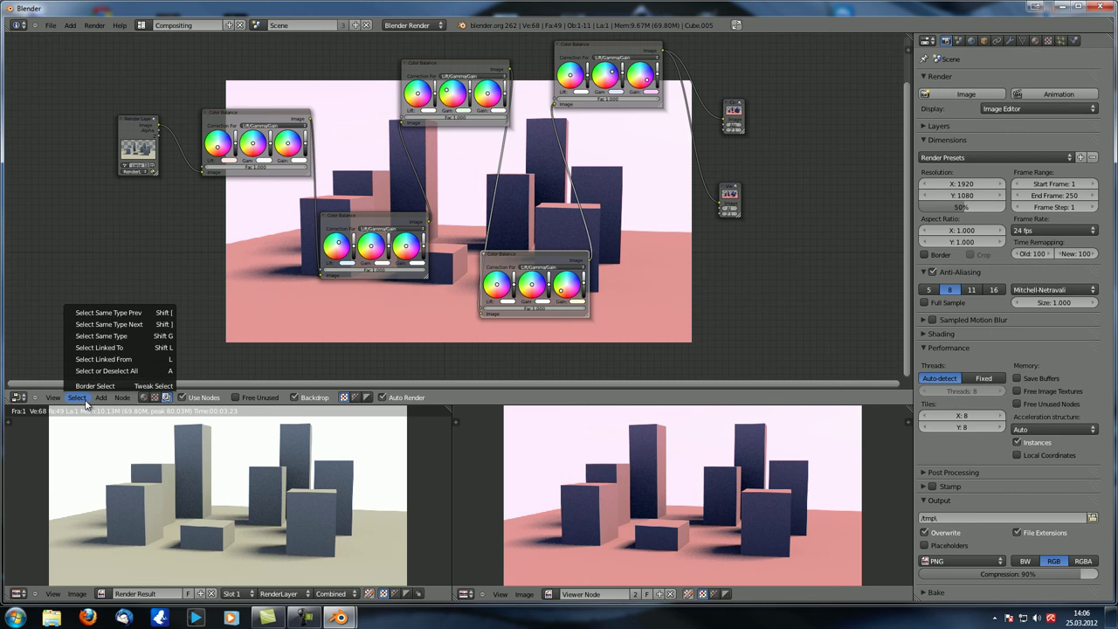
left_click(138, 322)
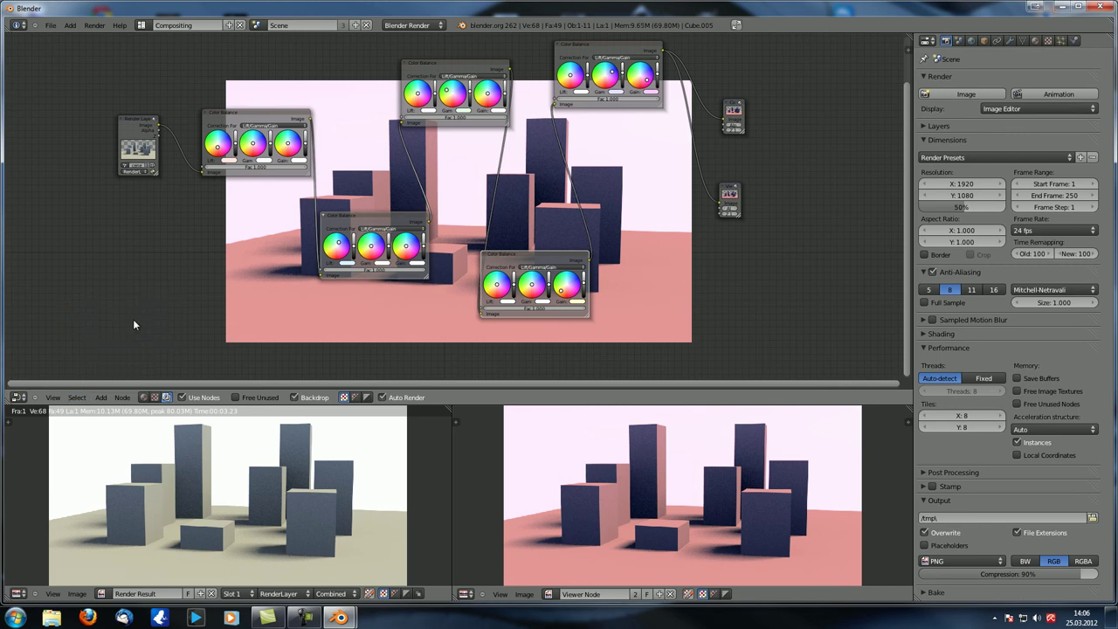
left_click(83, 399)
left_click(112, 315)
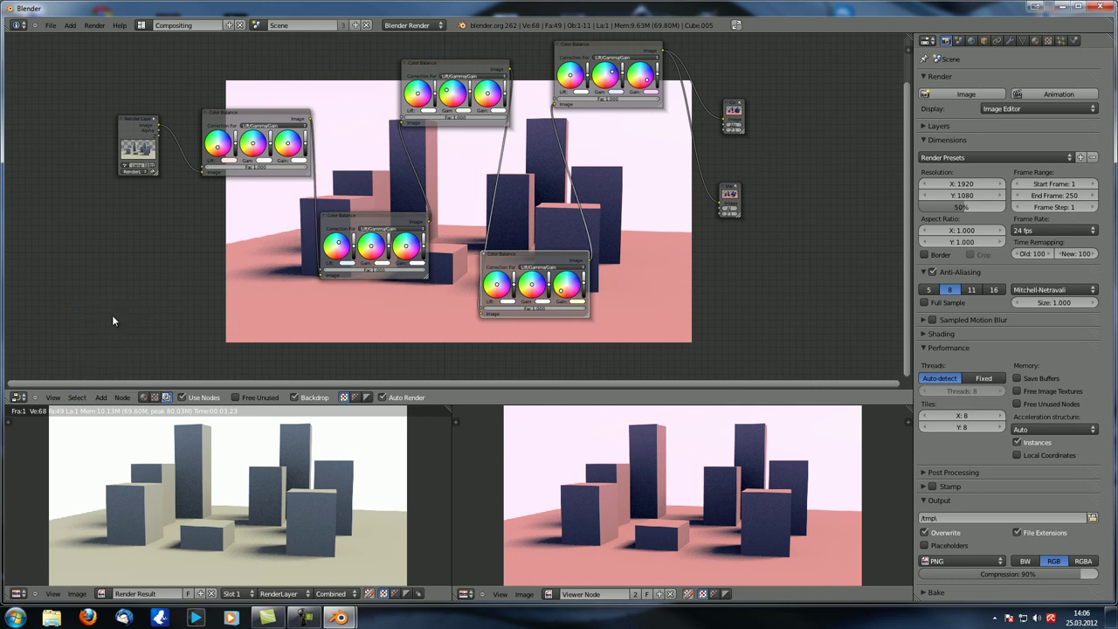
left_click(79, 399)
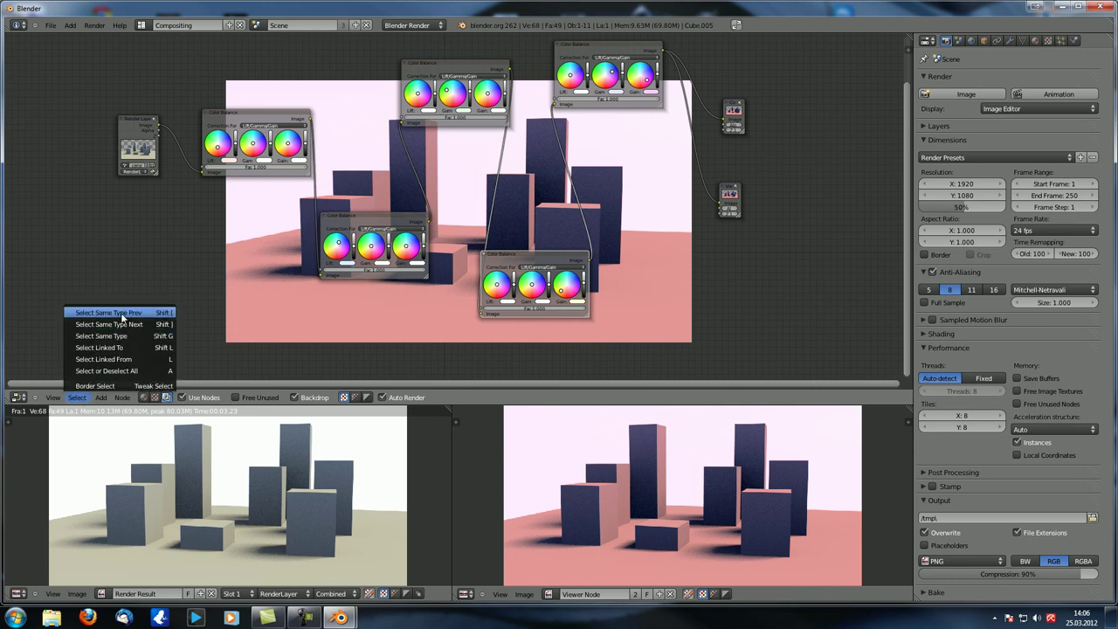
left_click(165, 324)
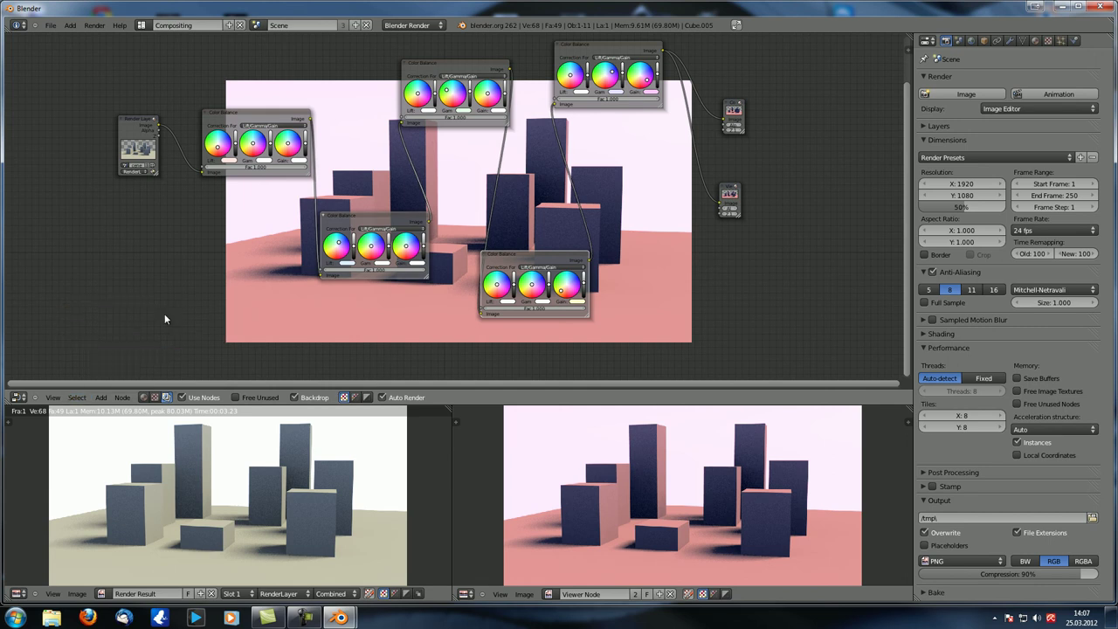
left_click(77, 398)
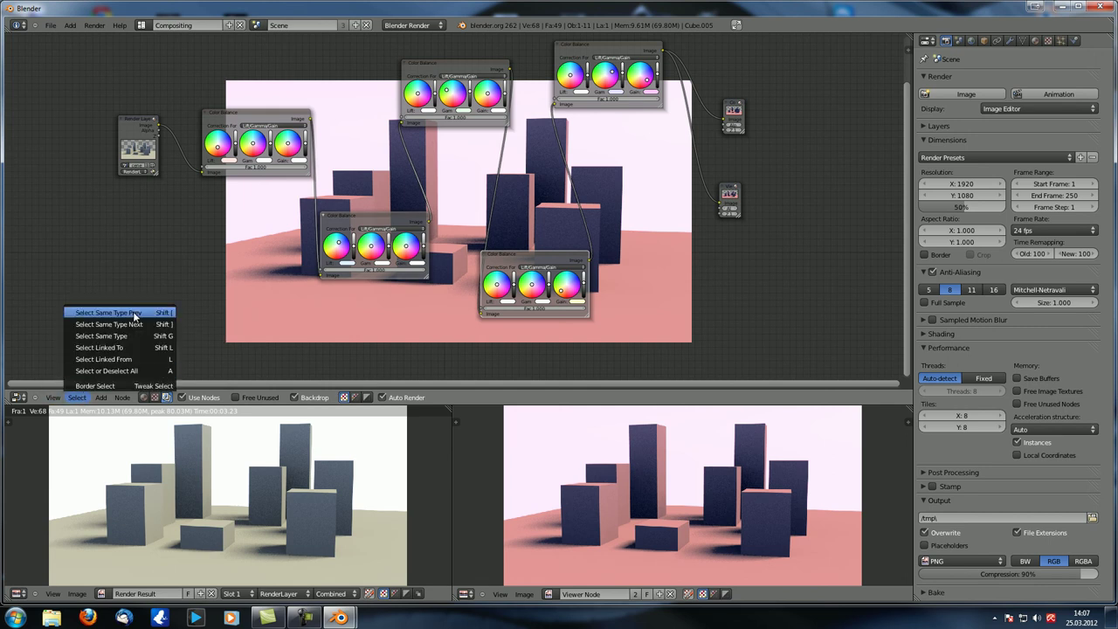
left_click(133, 311)
left_click(731, 118)
left_click(730, 196)
left_click(620, 96)
left_click(77, 397)
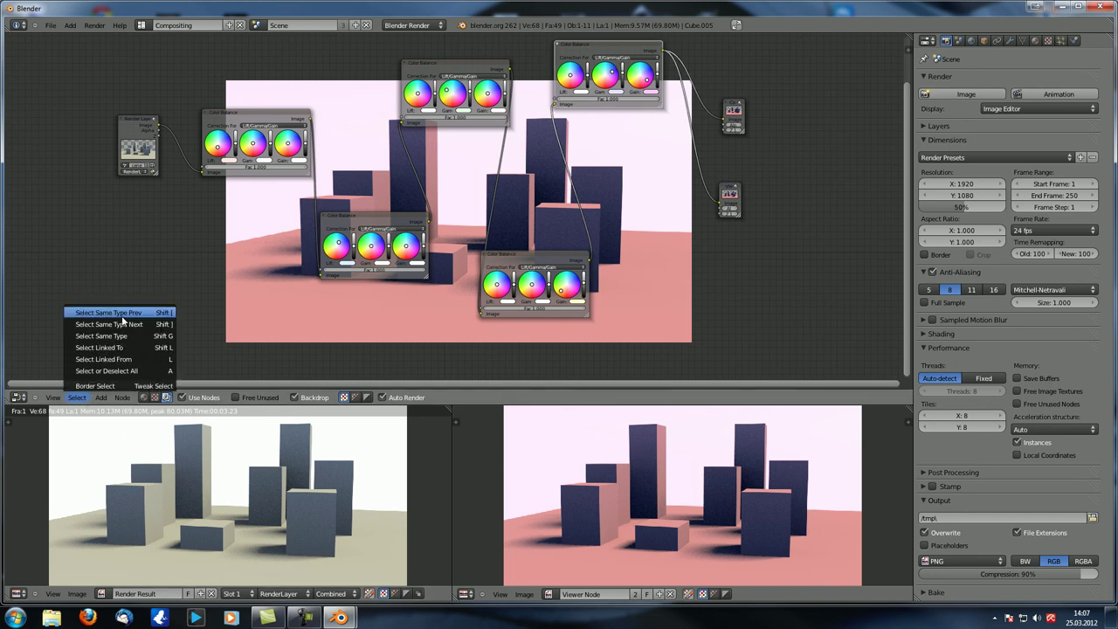
left_click(122, 313)
left_click(77, 397)
left_click(124, 315)
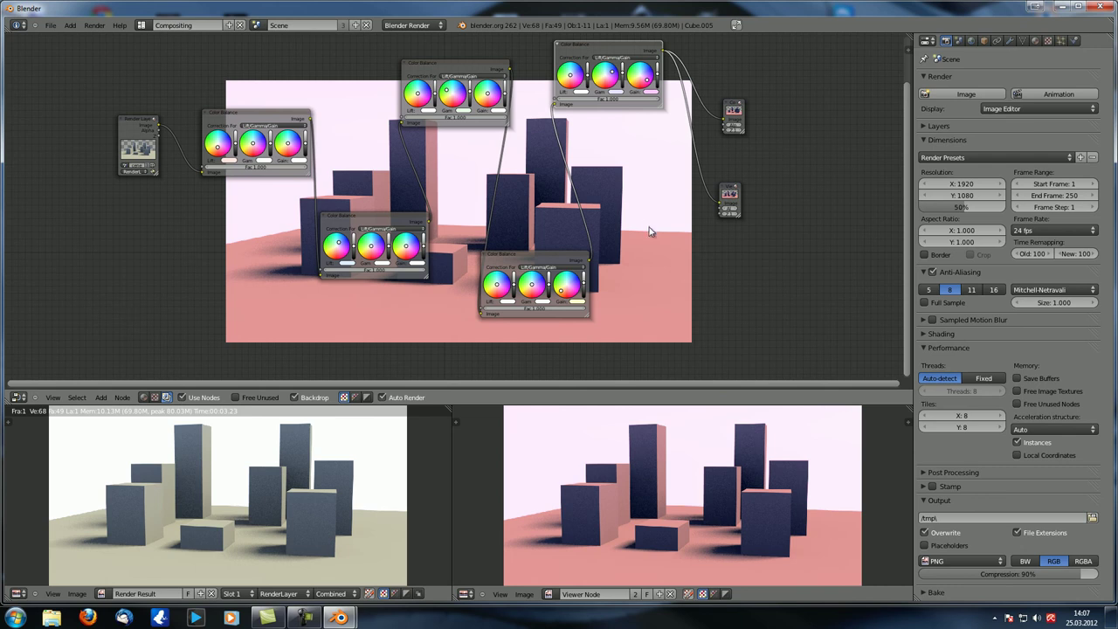
Browse the Add menu's Convertor, Filter and Output node categories.
left_click(107, 402)
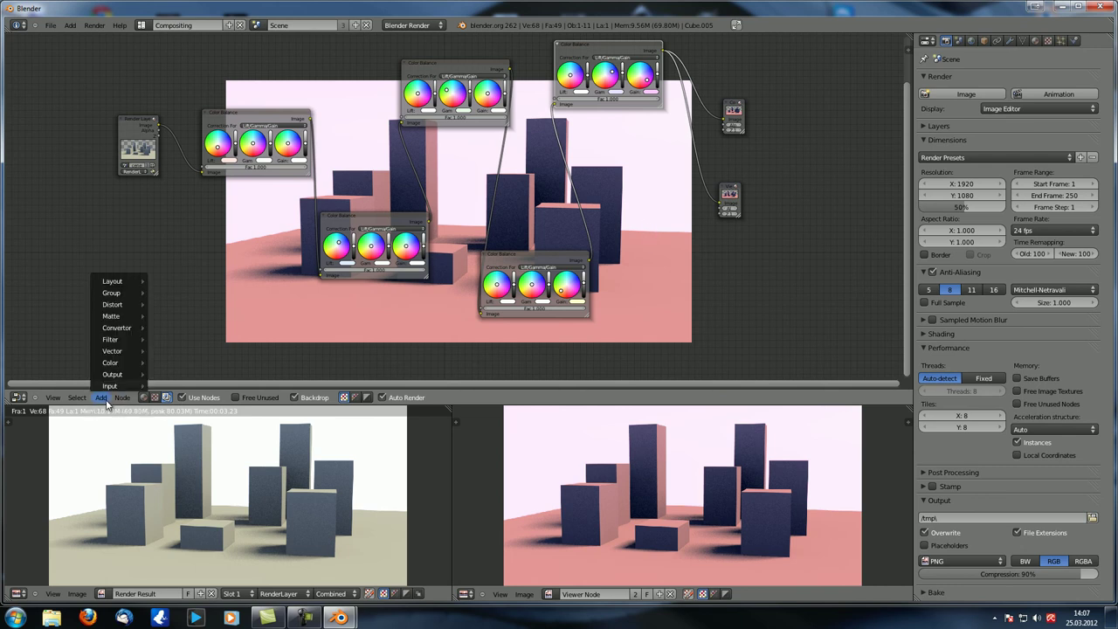
key("Escape")
left_click(107, 401)
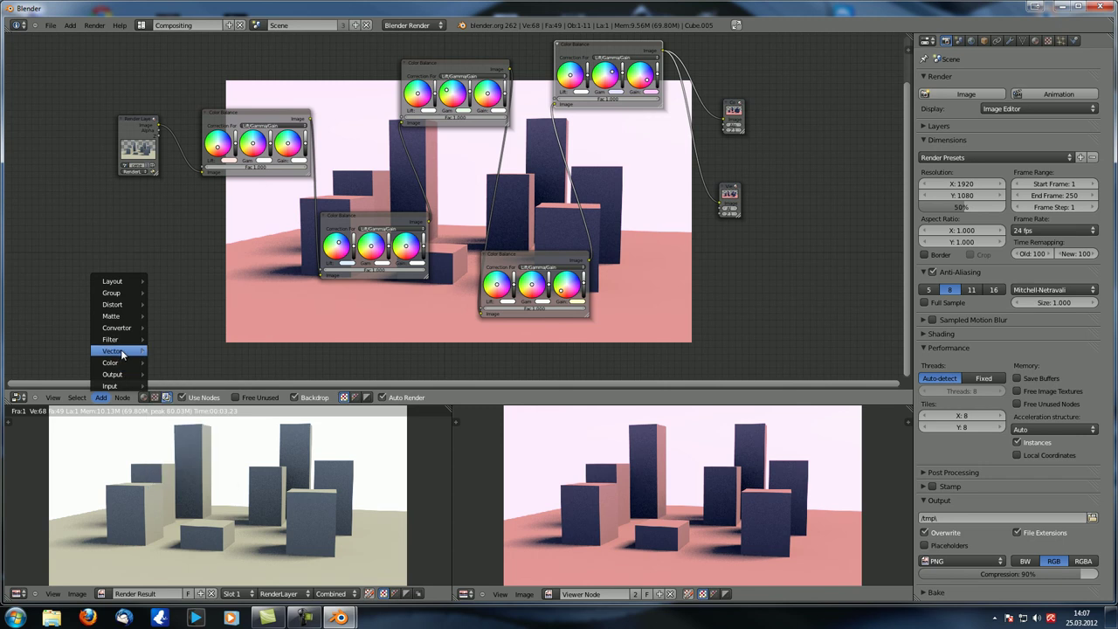
mouse_move(123, 332)
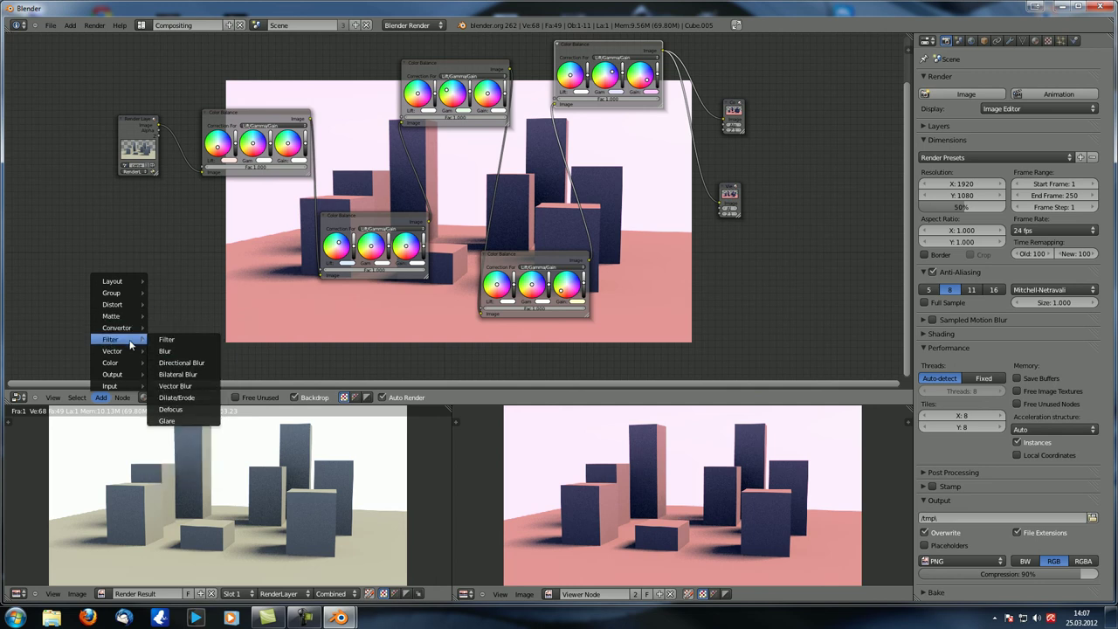
mouse_move(116, 378)
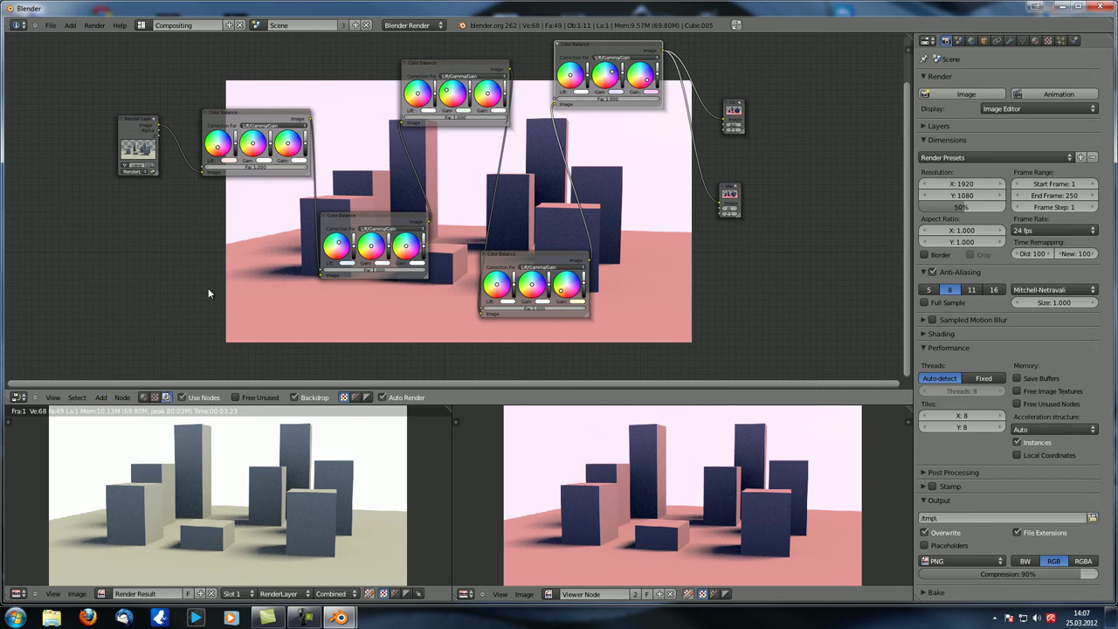
Open the Node menu and start scaling the nodes with its Resize command.
left_click(124, 397)
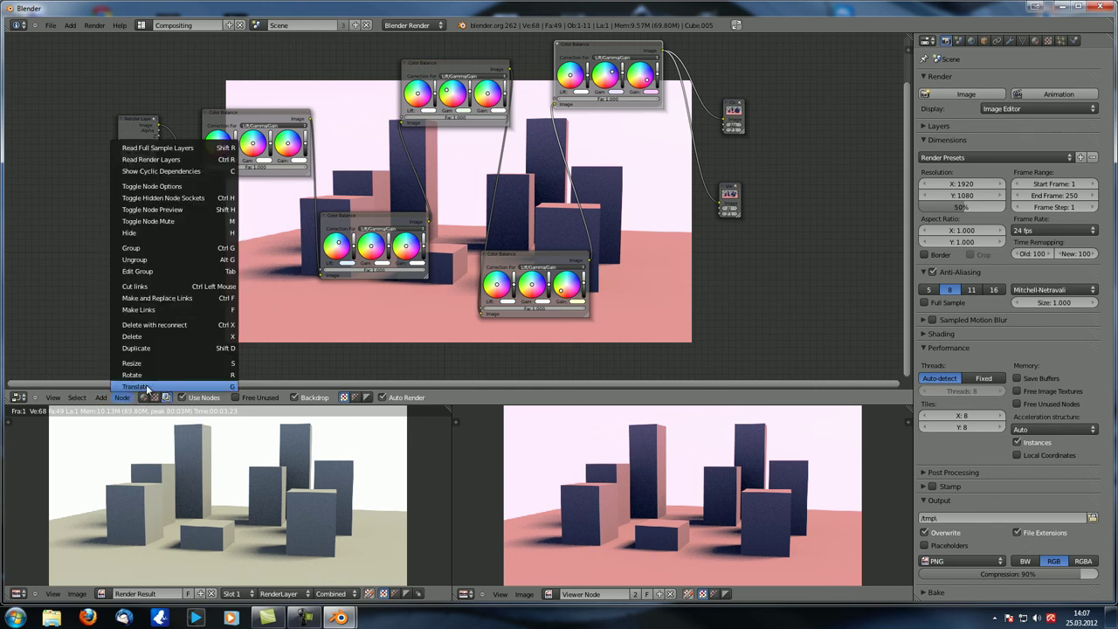
left_click(230, 361)
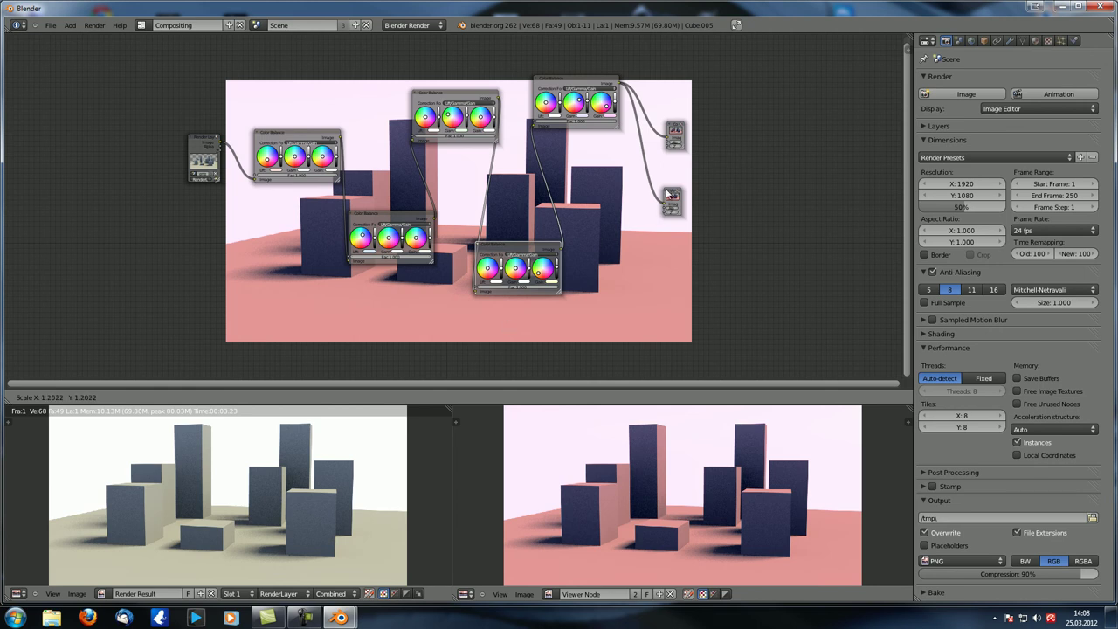
End the resize unchanged, rotate the nodes, and move the lower-right Color Balance node right.
left_click(584, 319)
key("r")
left_click(699, 296)
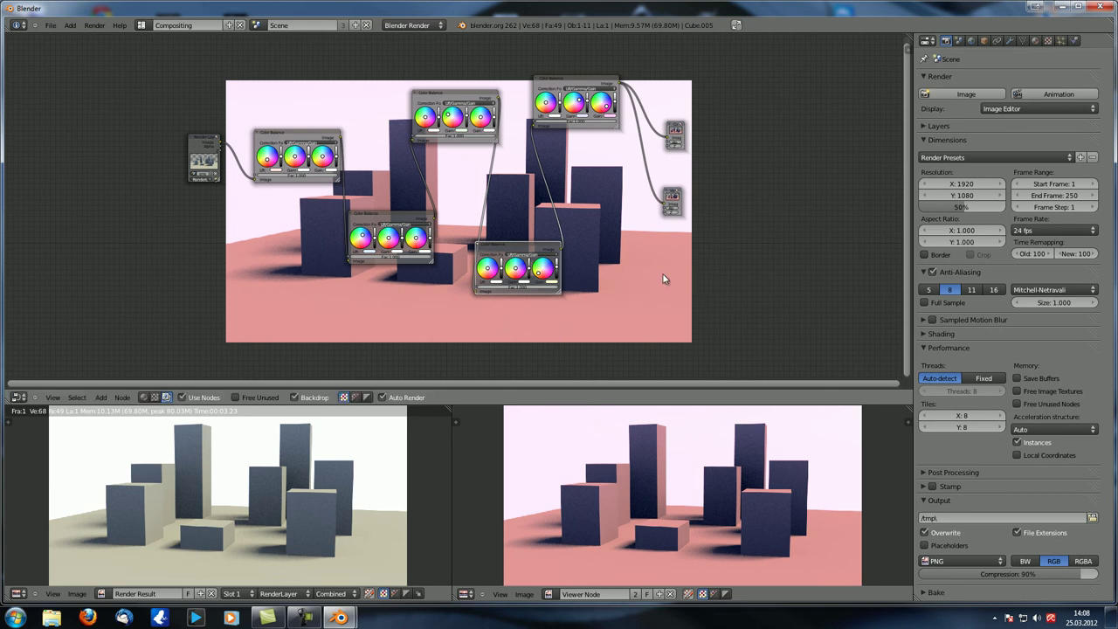
key("g")
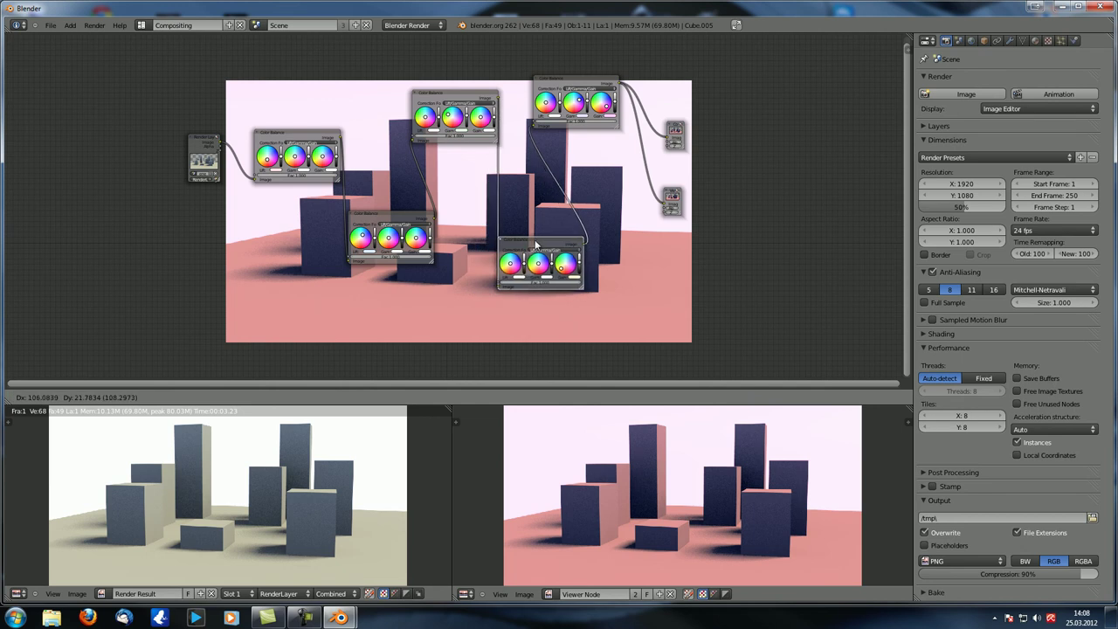
left_click(533, 246)
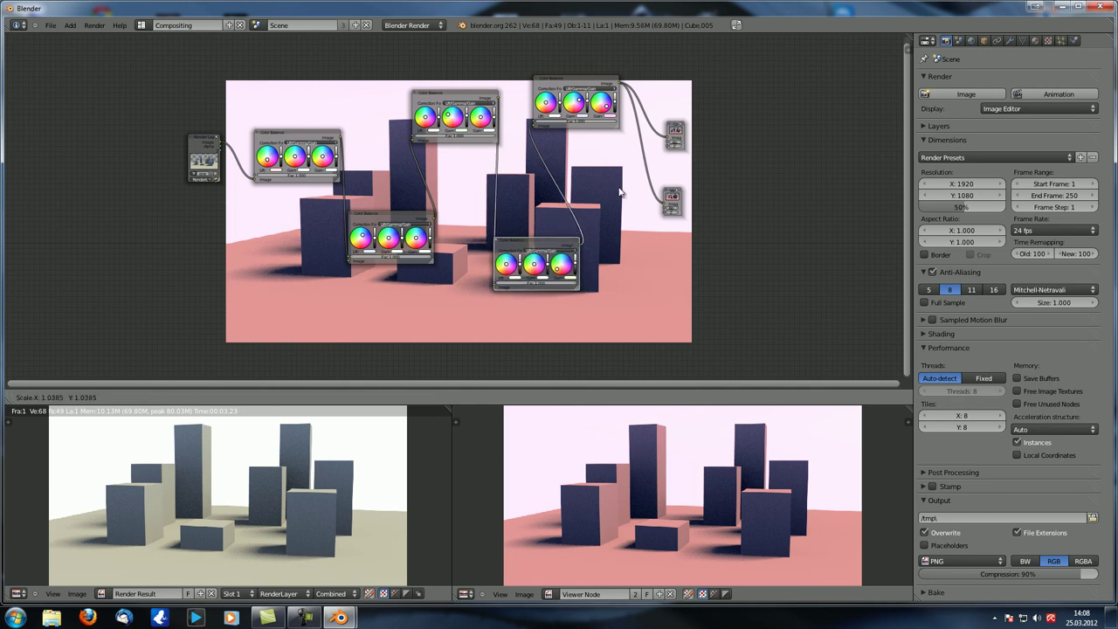
Pan the view left, cancel a scale of two Color Balance nodes, and start rotating them.
middle_click_drag(524, 203, 431, 200)
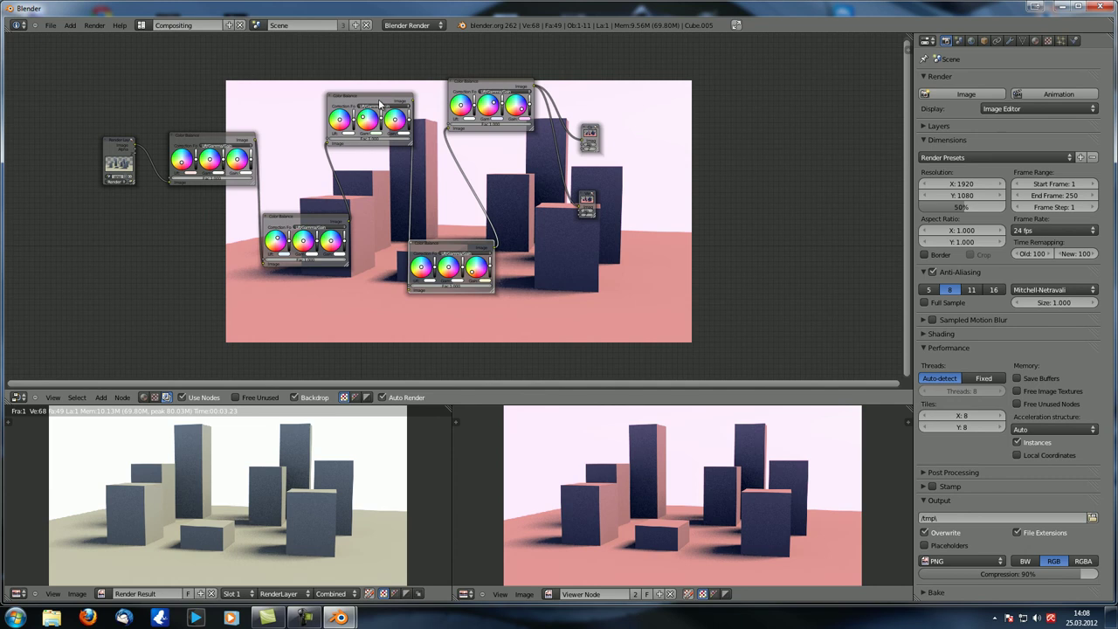
key("s")
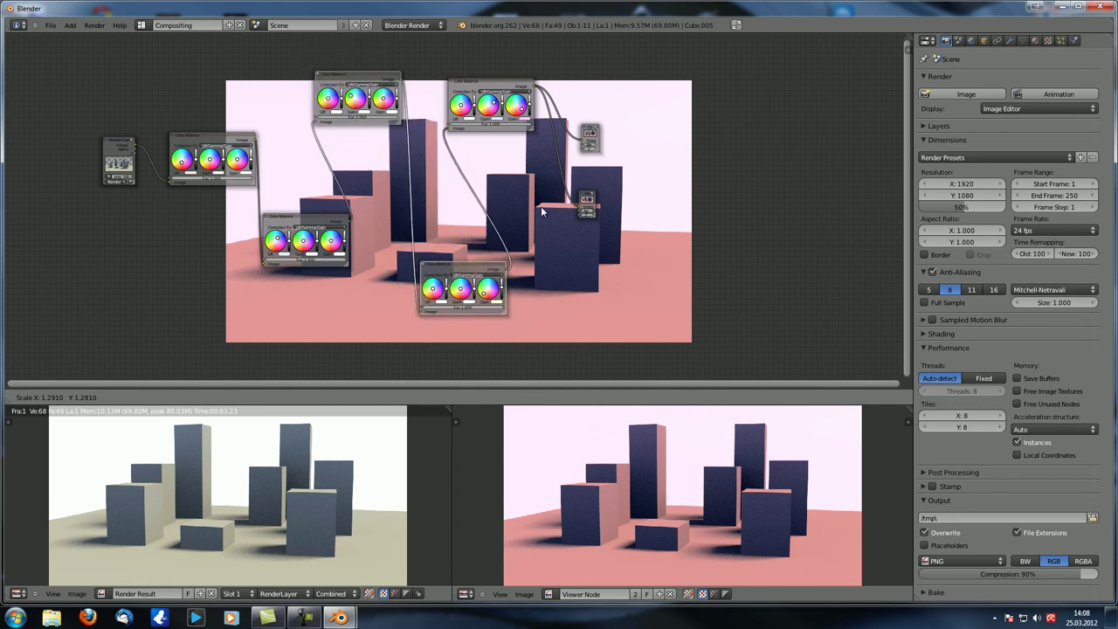
right_click(577, 188)
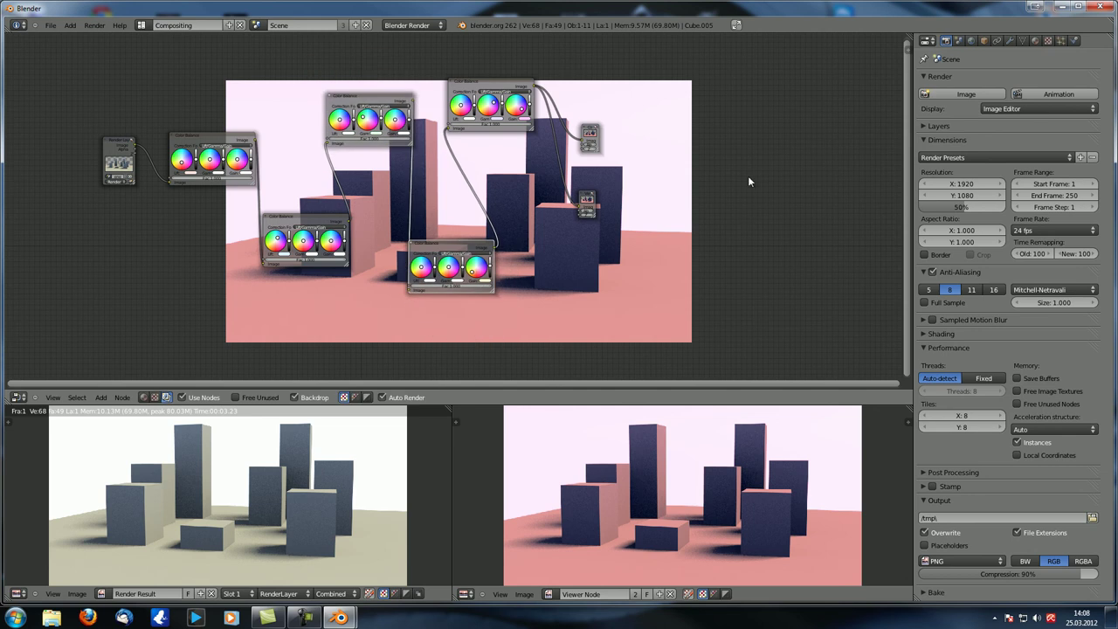
key("r")
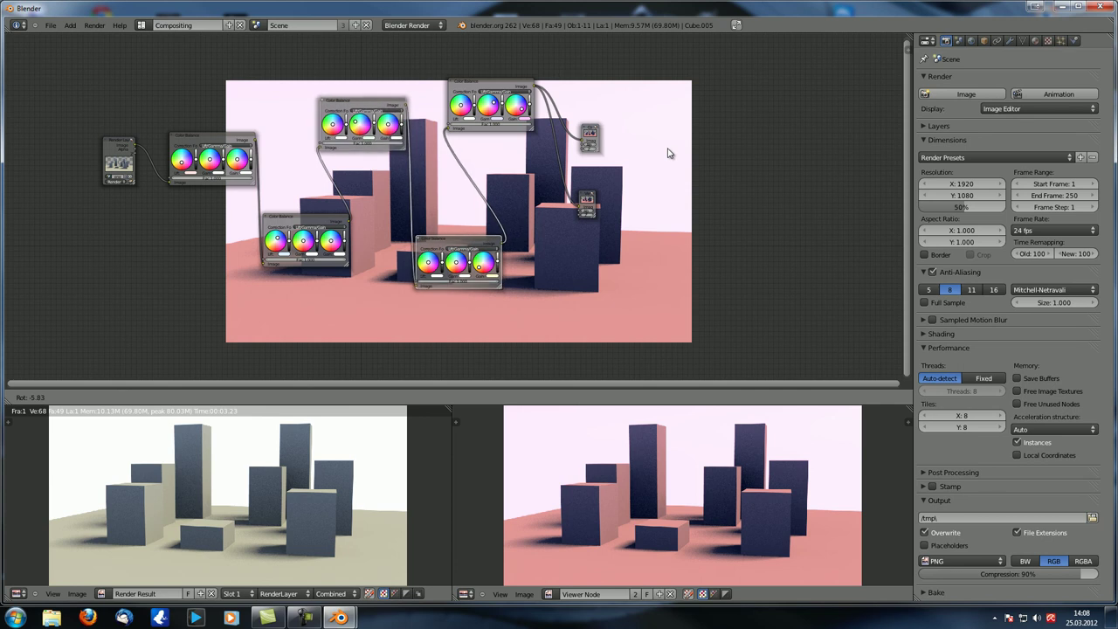
Confirm the slight rotation, box-select the node tree, and scale it down and back.
left_click(319, 127)
scroll(319, 126, "down", 3)
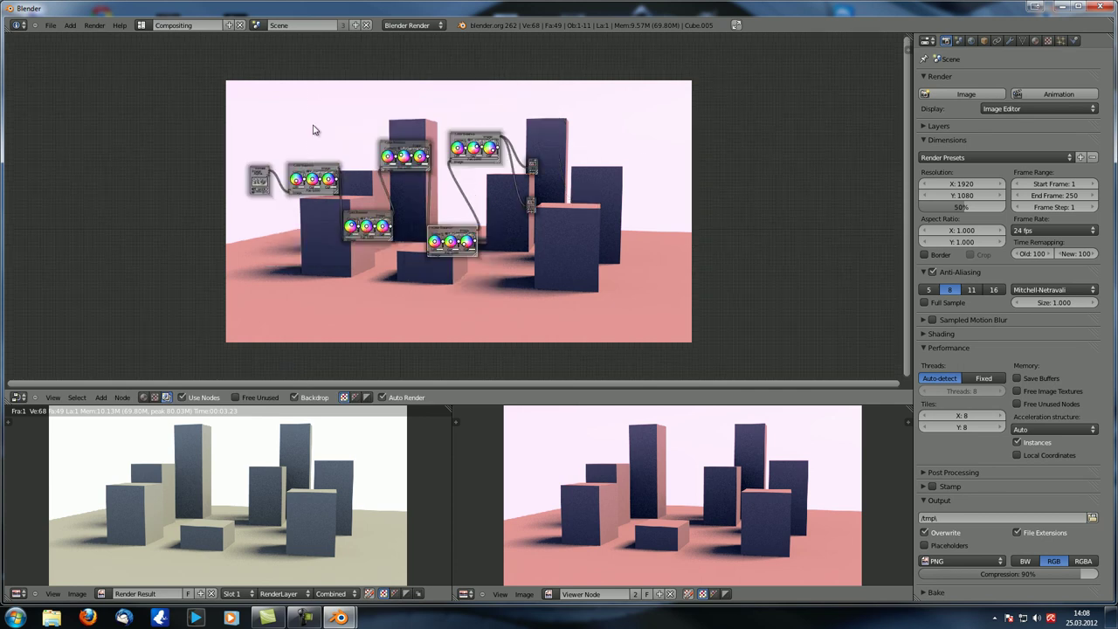
left_click_drag(276, 77, 562, 274)
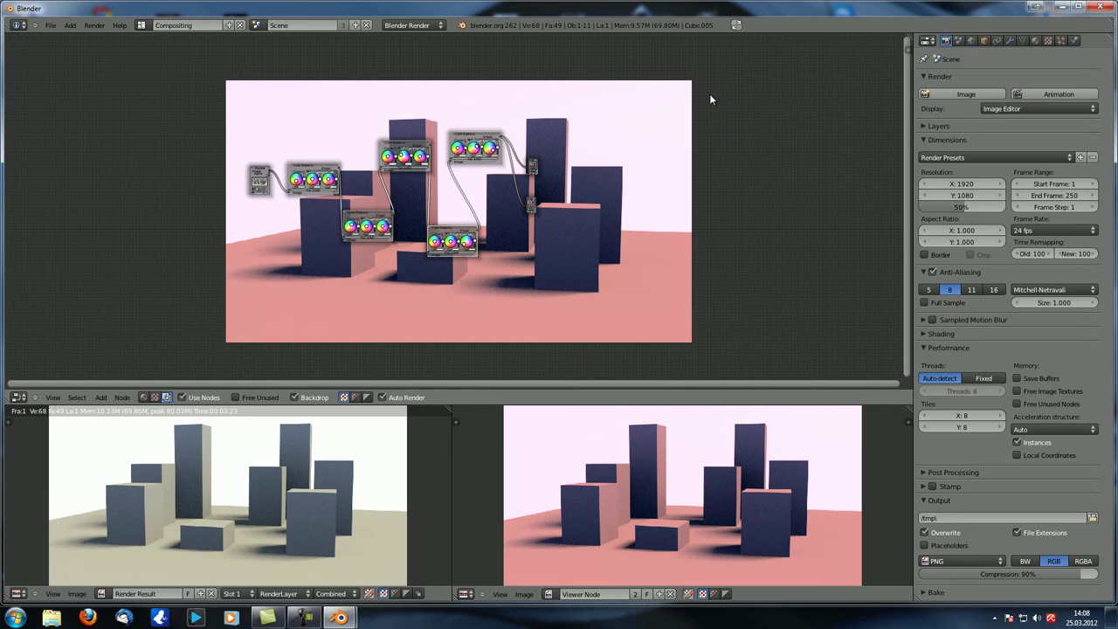
key("s")
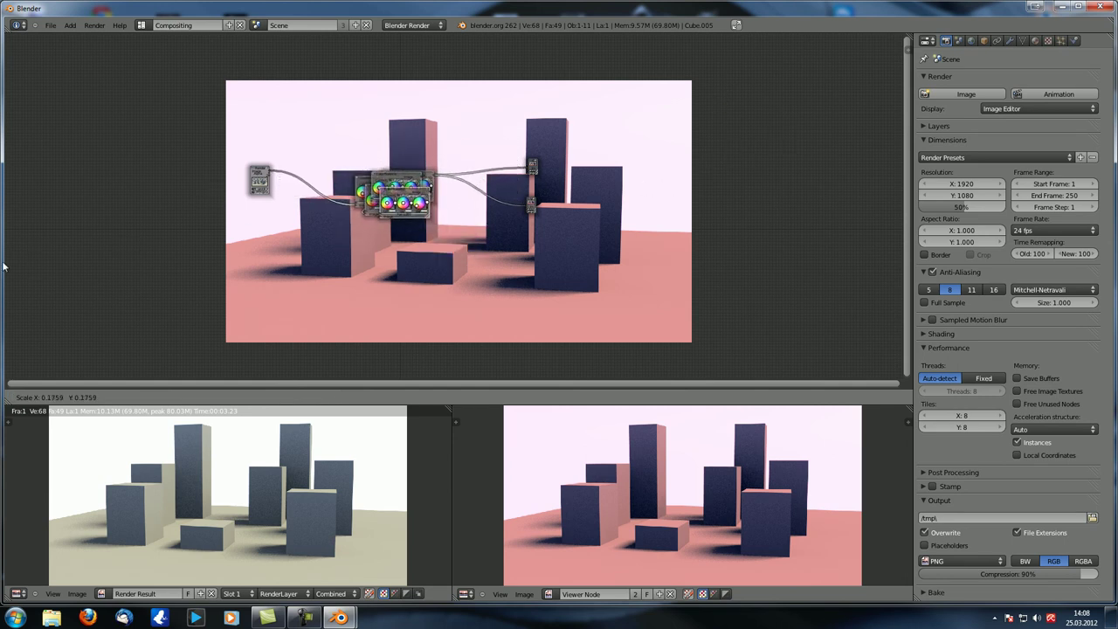
left_click(556, 187)
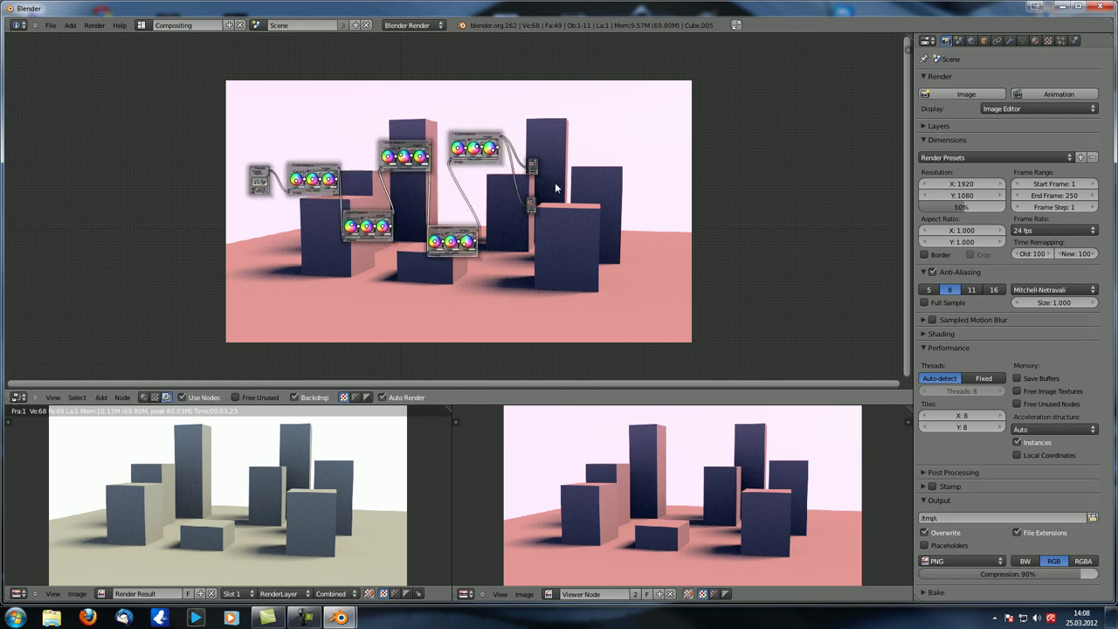
Rotate the node group about -77 degrees, spread it apart, and pan the view down-right.
key("r")
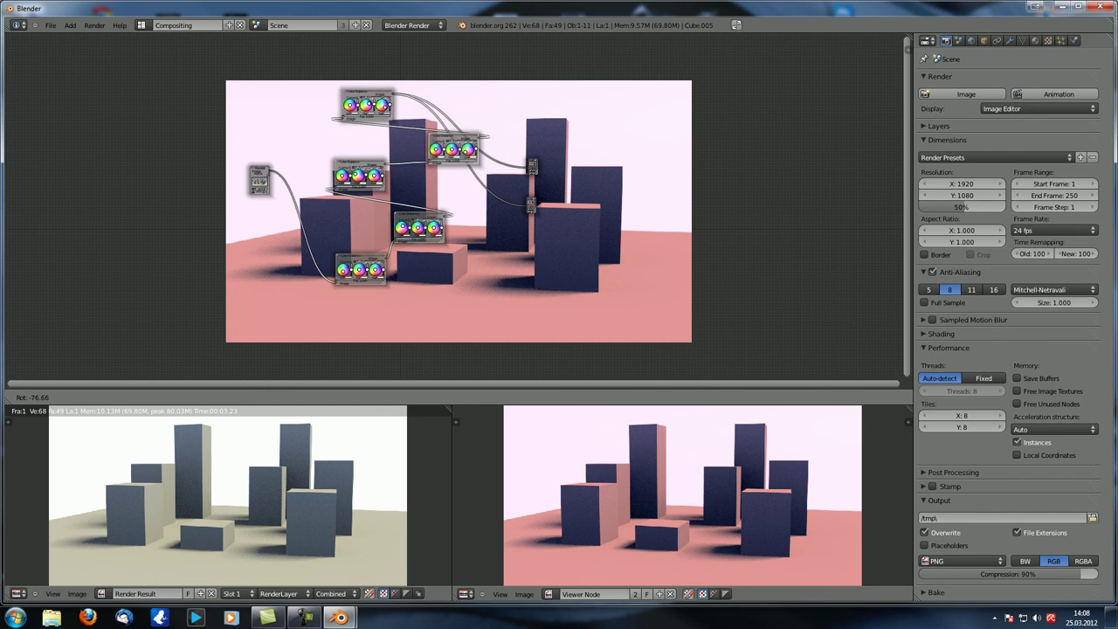
left_click(113, 197)
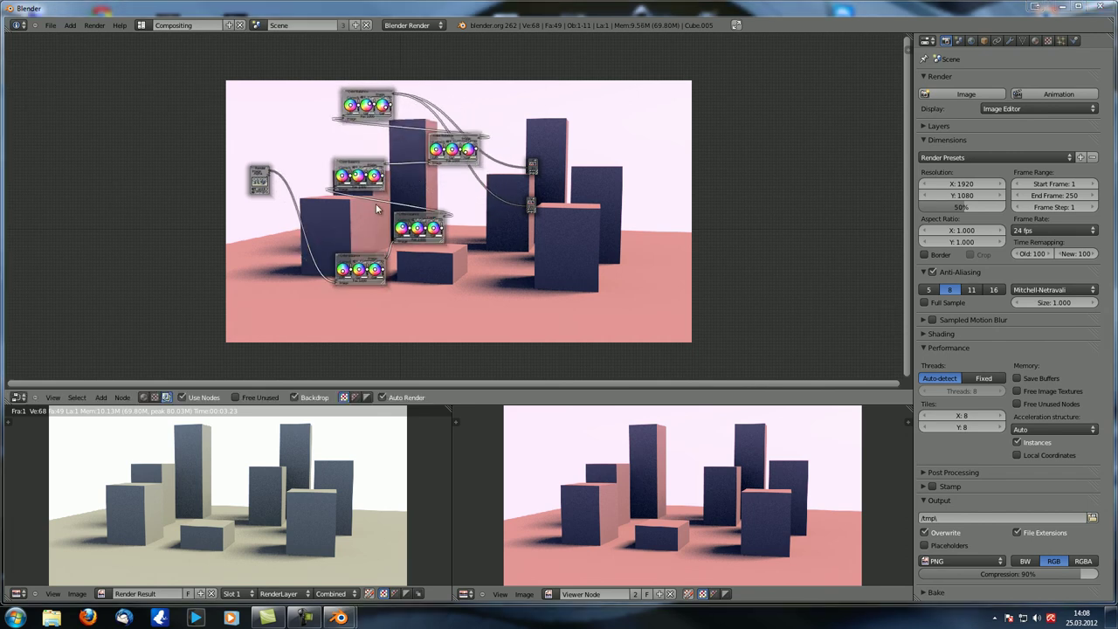
key("s")
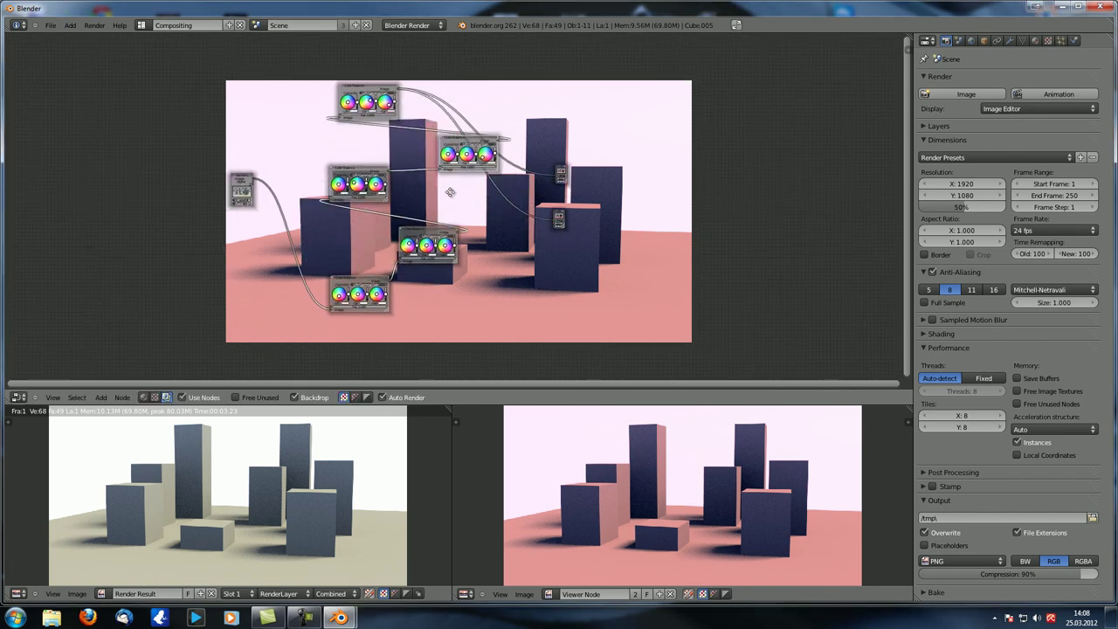
scroll(449, 192, "up", 2)
middle_click_drag(462, 190, 491, 207)
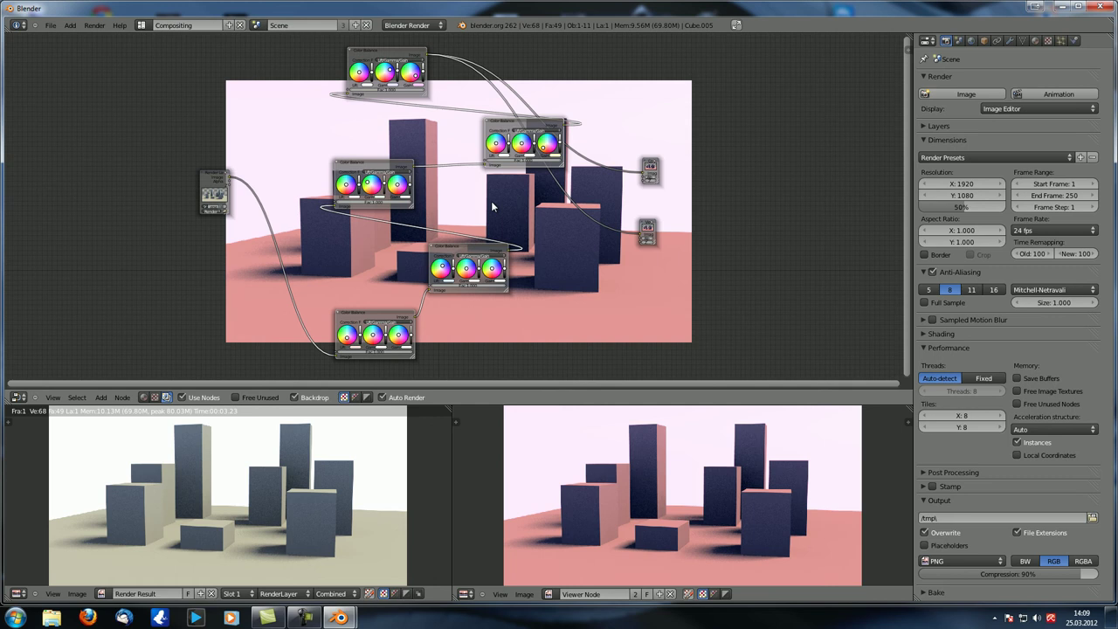
scroll(490, 201, "down", 2)
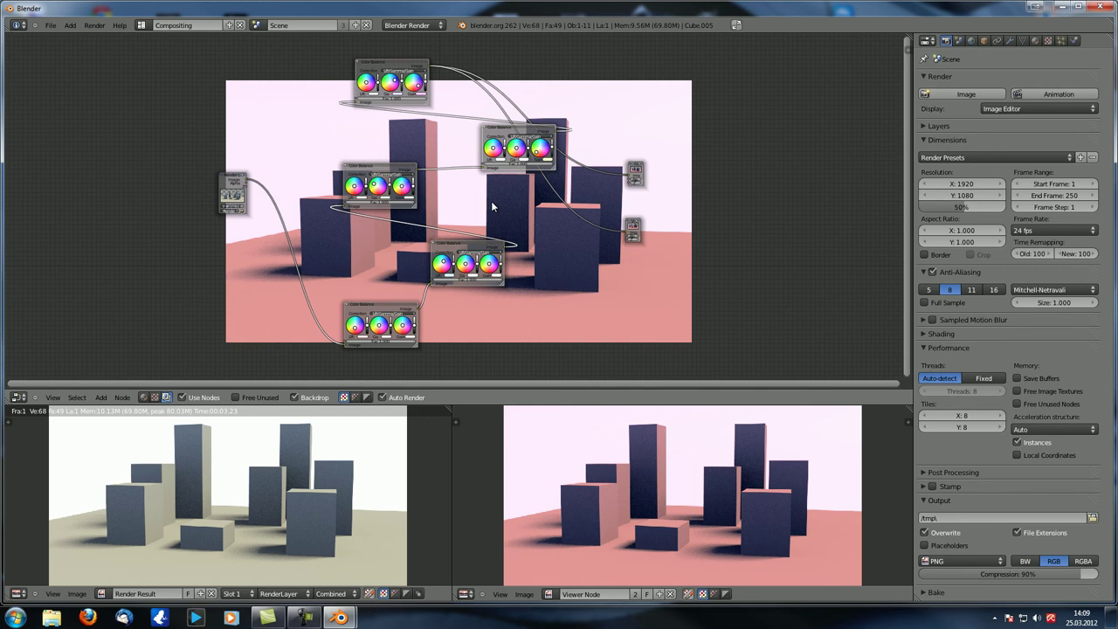
left_click(122, 397)
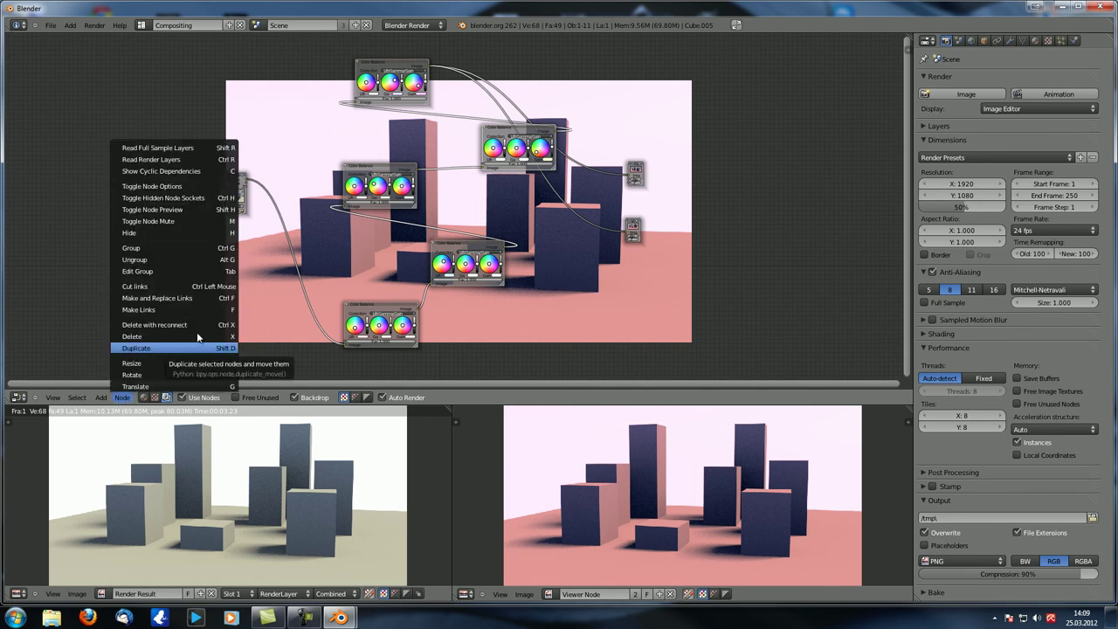
Move the Render Layers node further left, then undo back to the unrotated node layout.
scroll(238, 181, "down", 2)
scroll(237, 181, "up", 3)
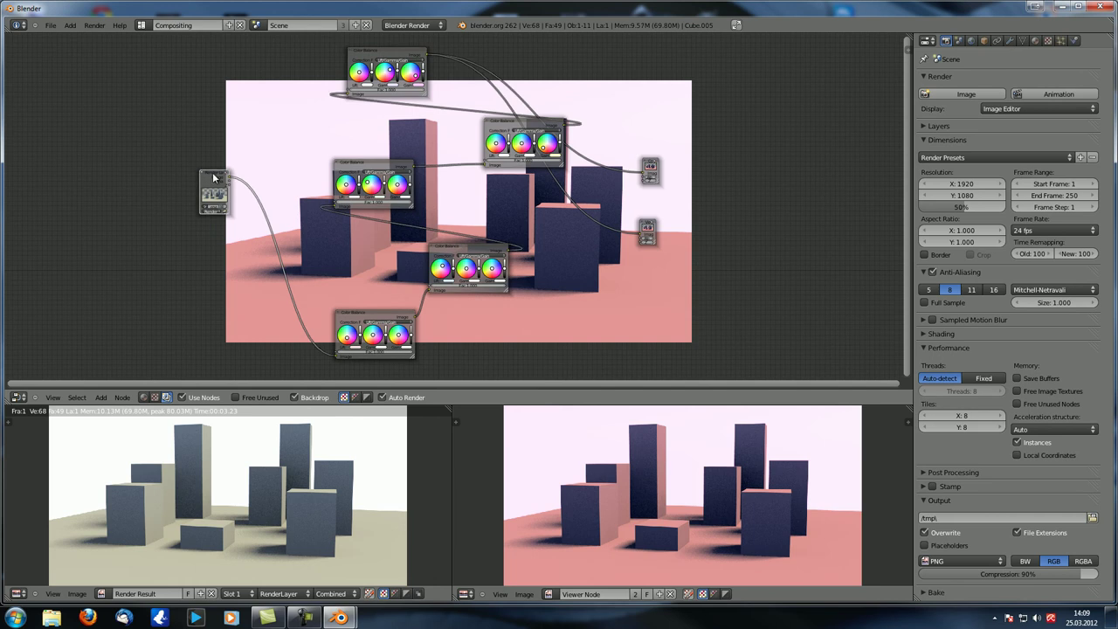
left_click_drag(238, 181, 133, 160)
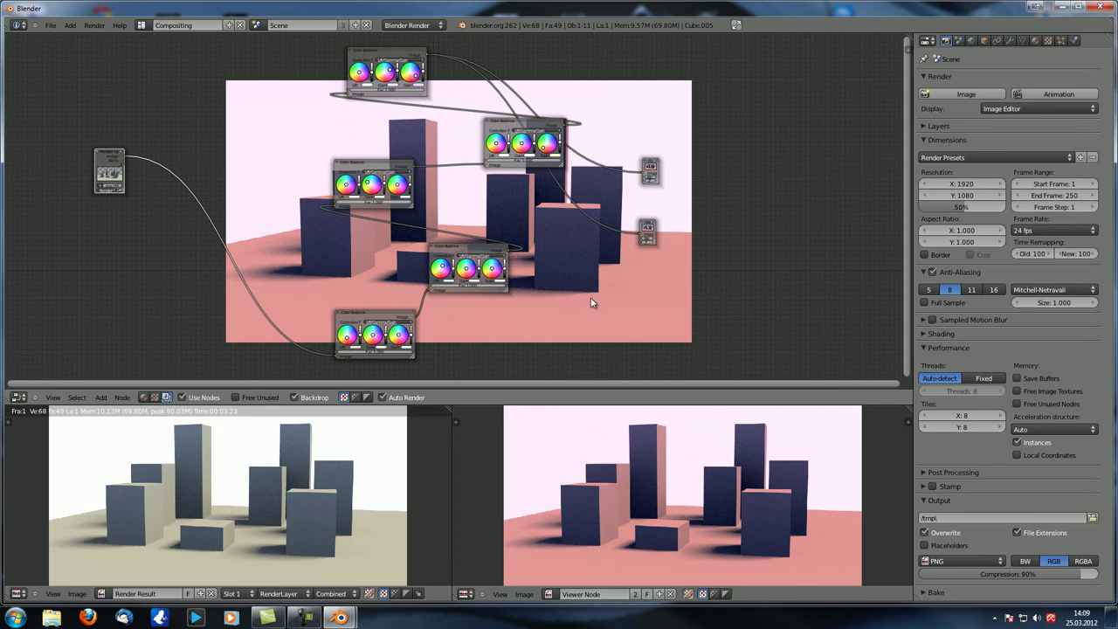
key("ctrl+z")
key("ctrl+z")
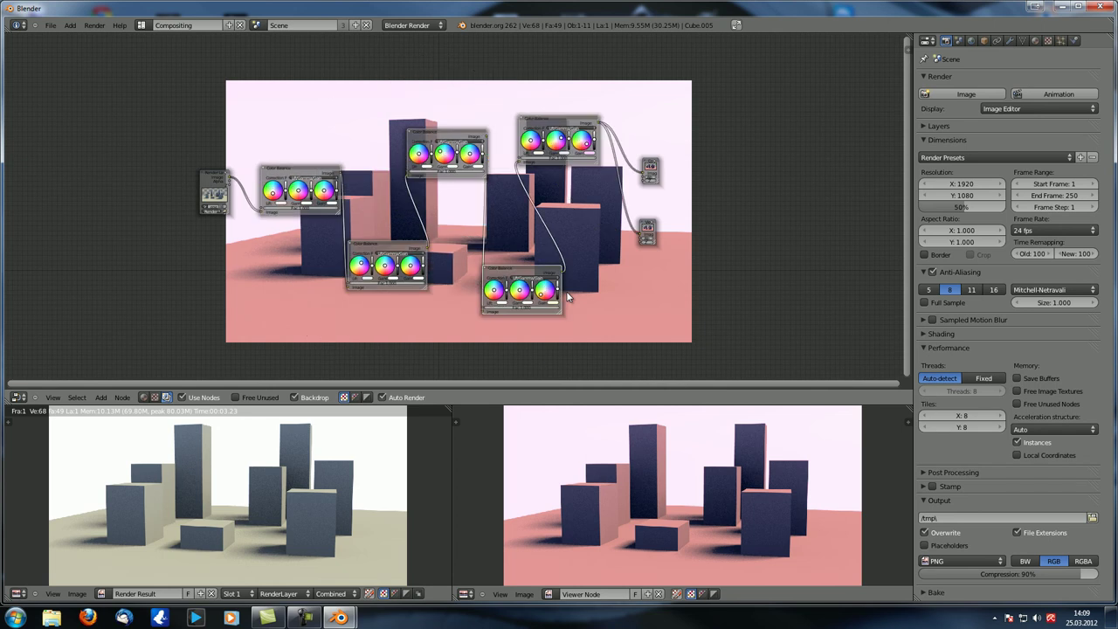
Select the lower Viewer node and move Render Layers and the first Color Balance node up-left.
right_click(648, 229)
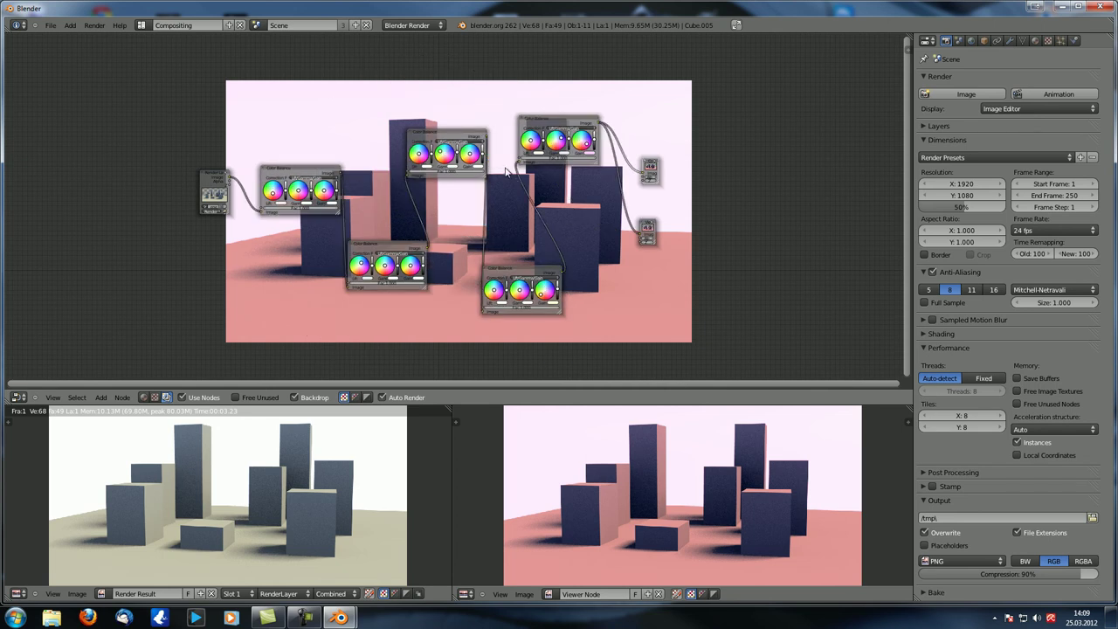
scroll(505, 171, "up", 2)
scroll(502, 162, "down", 2)
scroll(497, 148, "up", 2)
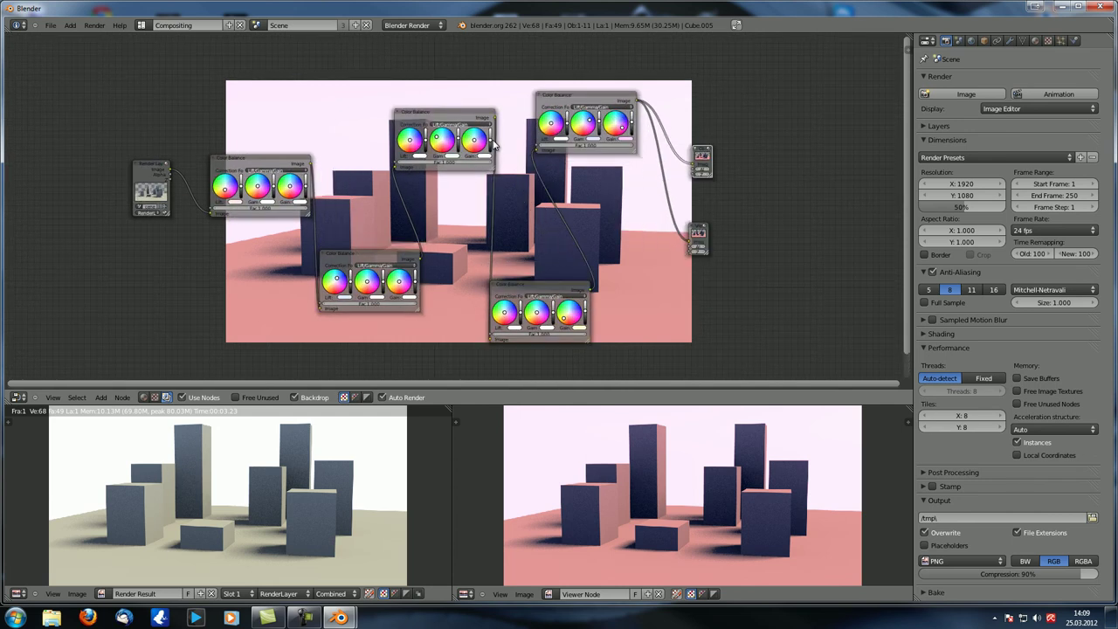
left_click_drag(144, 174, 124, 174)
left_click_drag(251, 163, 230, 147)
scroll(381, 205, "down", 2)
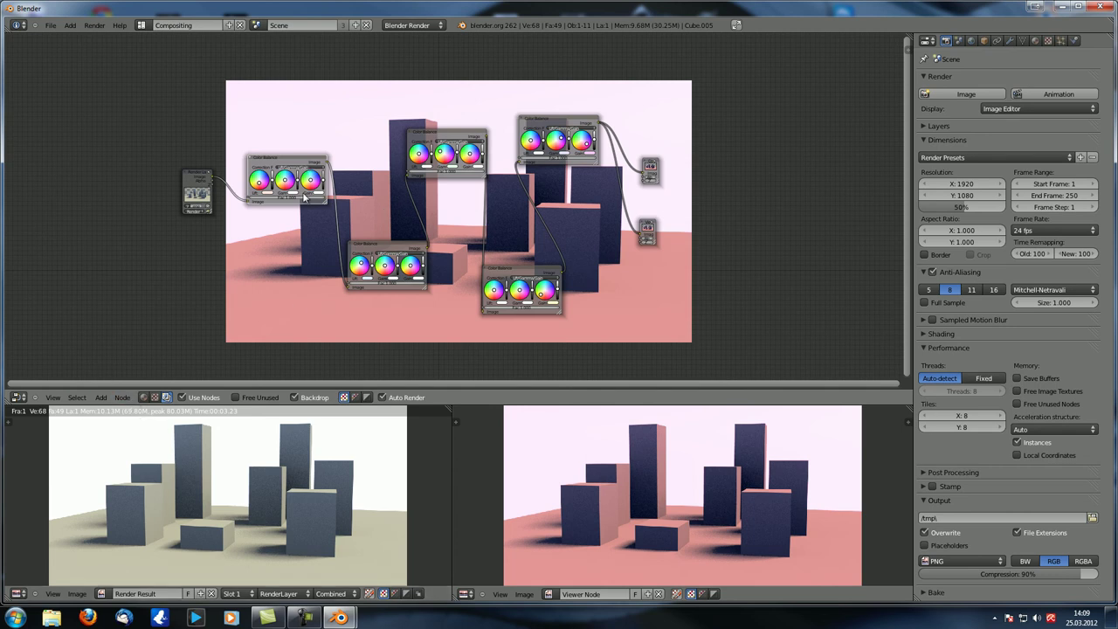
Duplicate the first Color Balance node twice, deleting each copy with X.
key("shift+d")
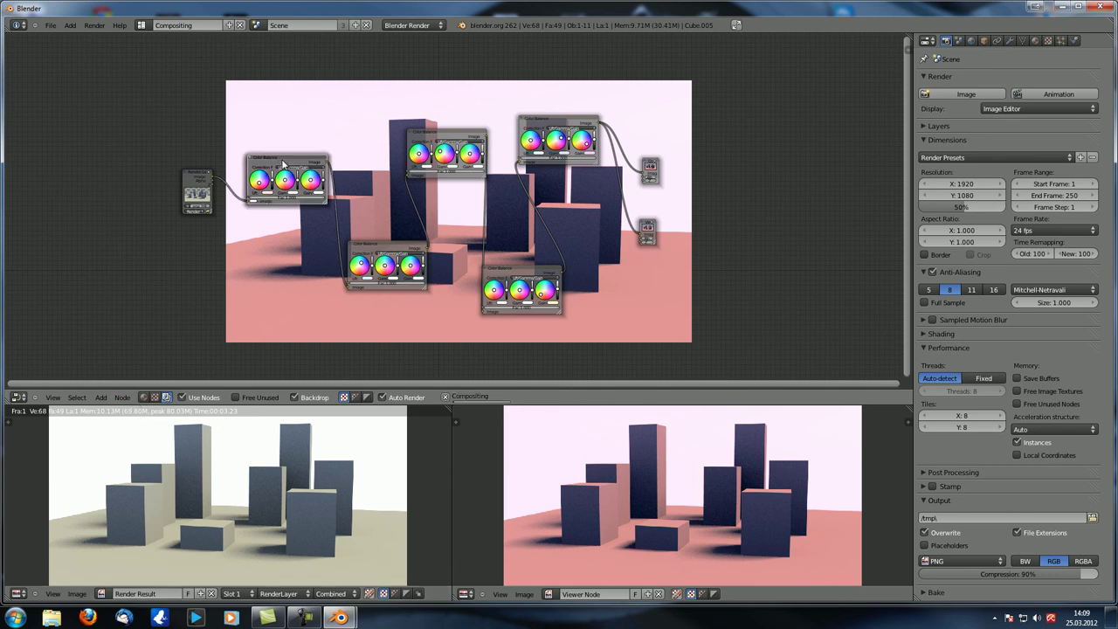
left_click(346, 190)
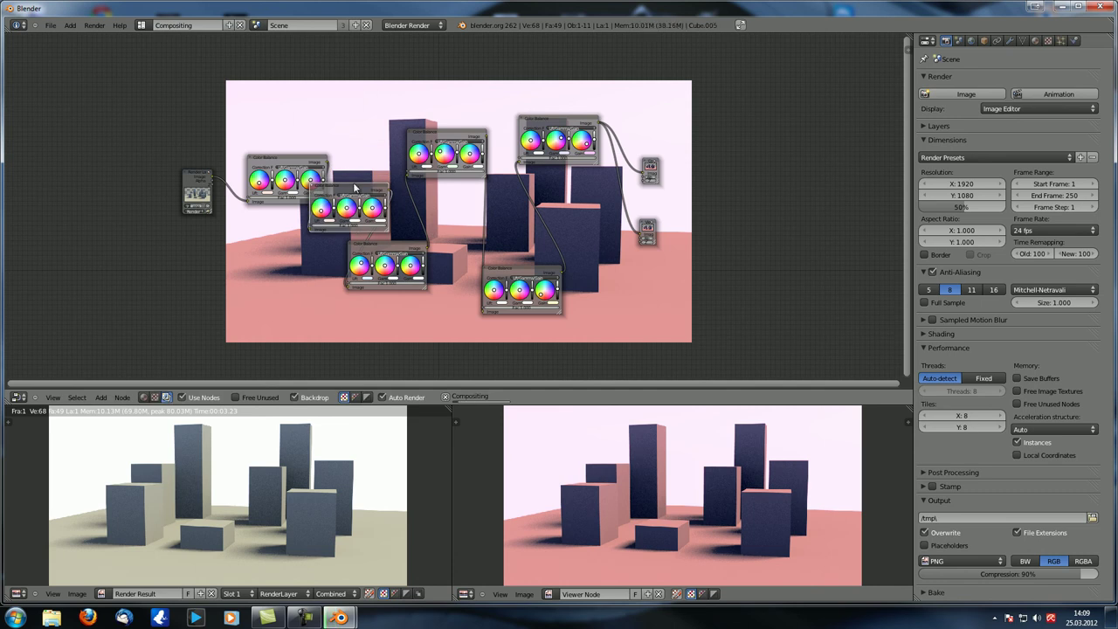
key("x")
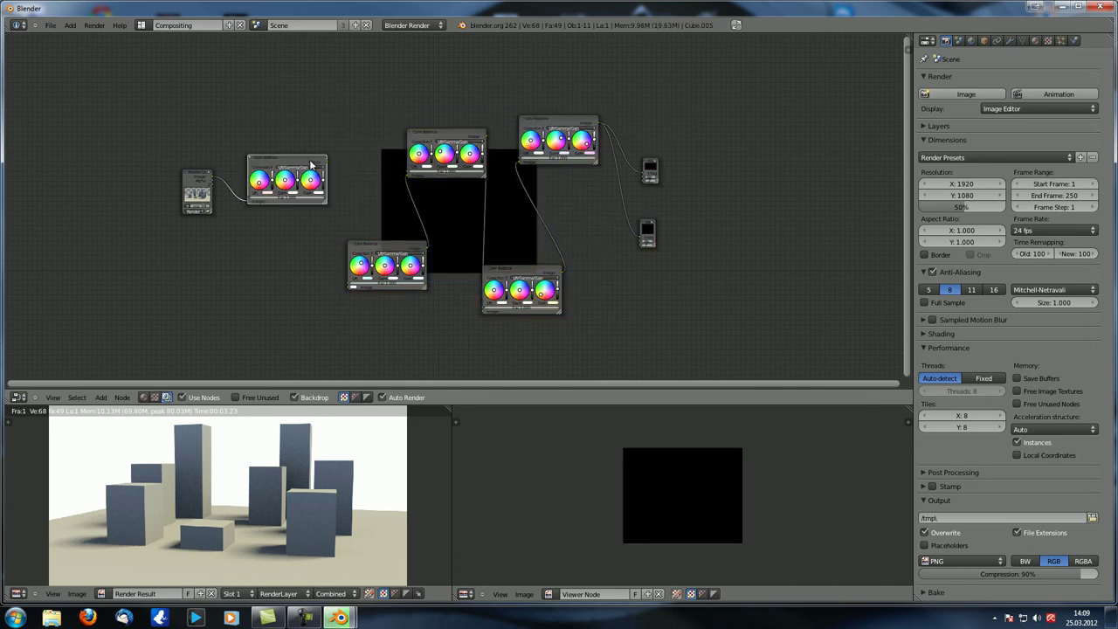
key("shift+d")
left_click(346, 186)
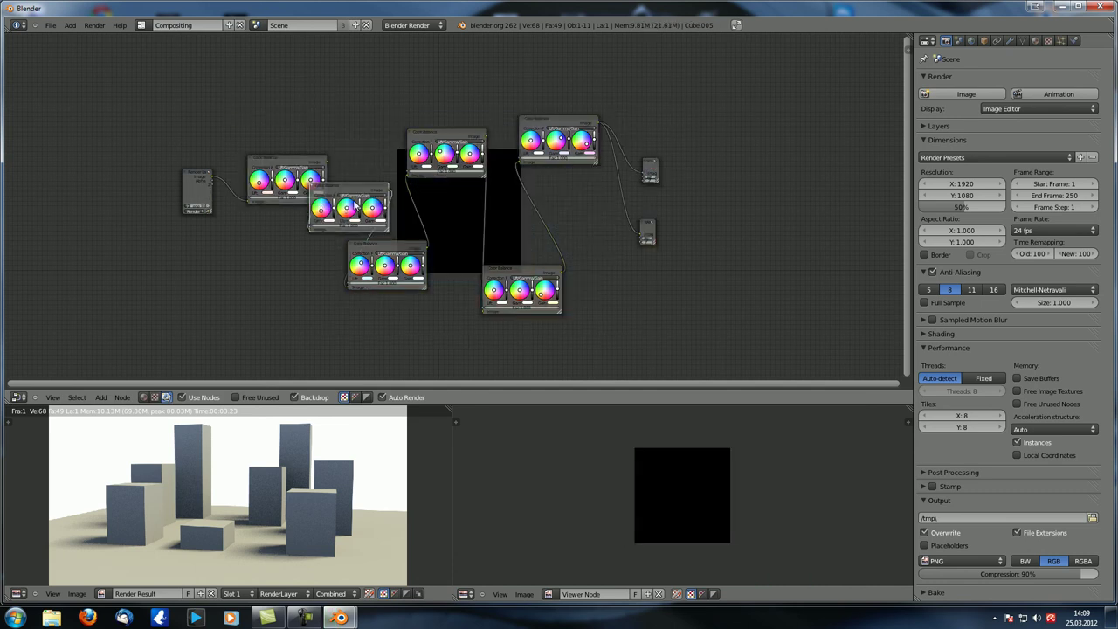
key("x")
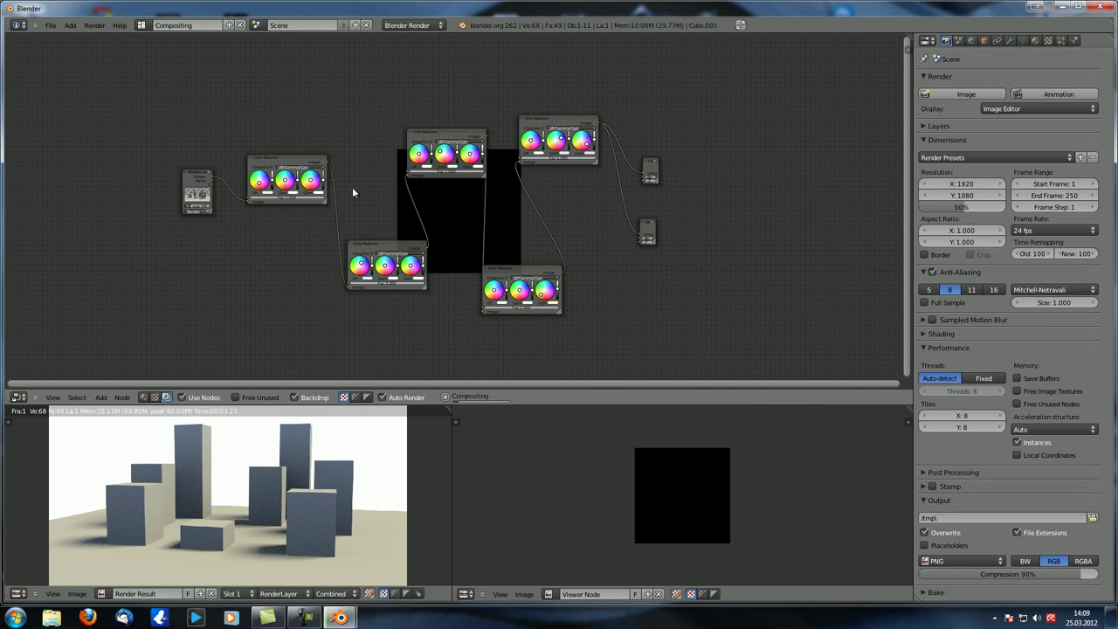
left_click(122, 398)
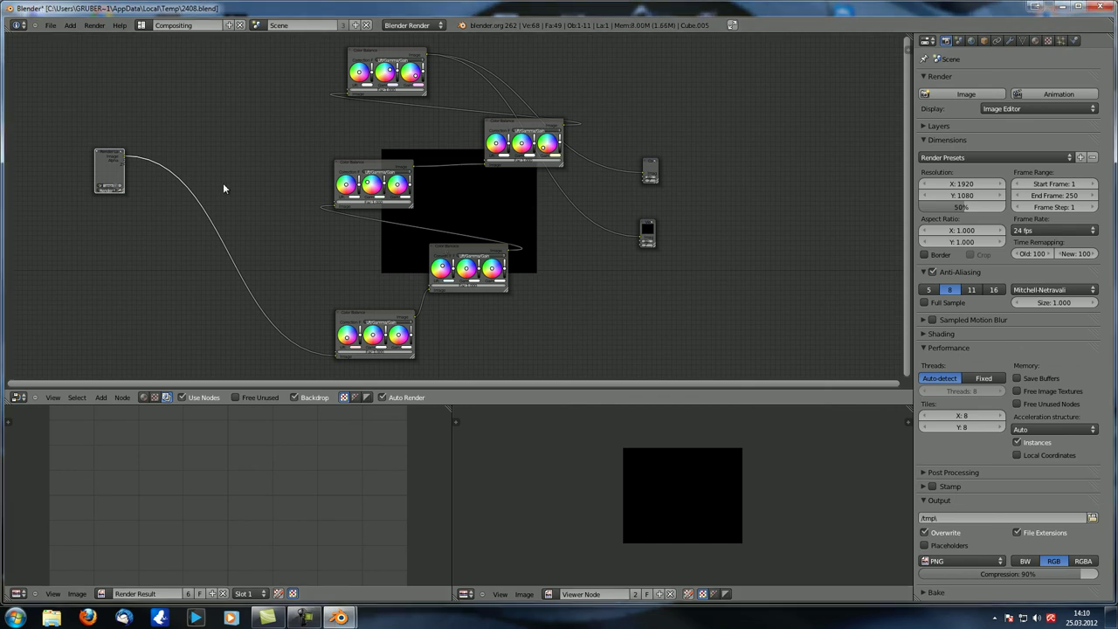
left_click(51, 25)
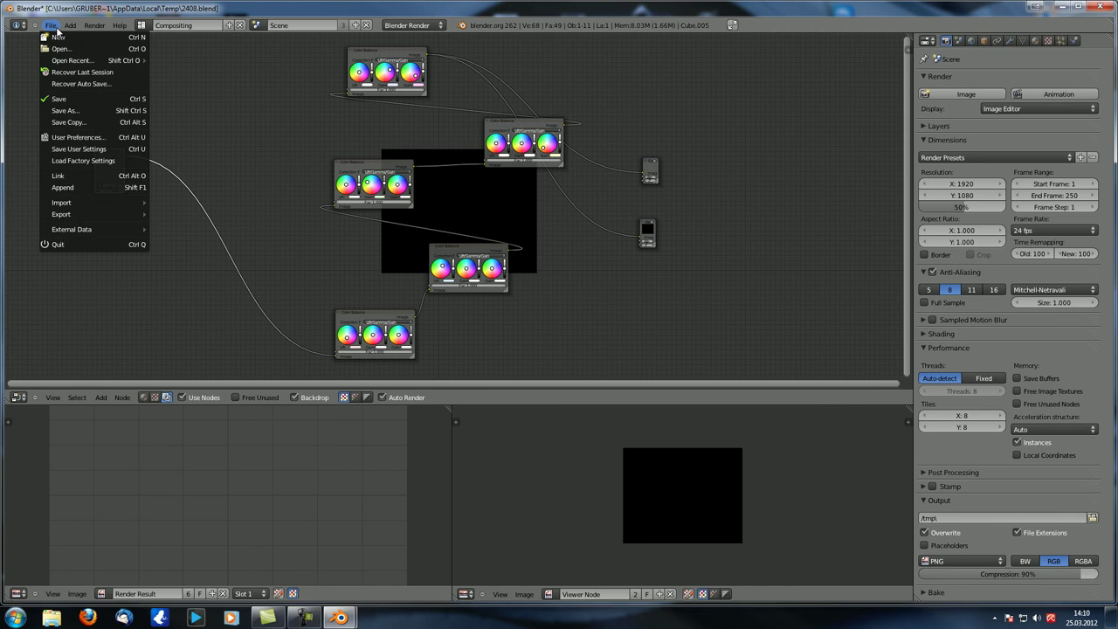
left_click(93, 83)
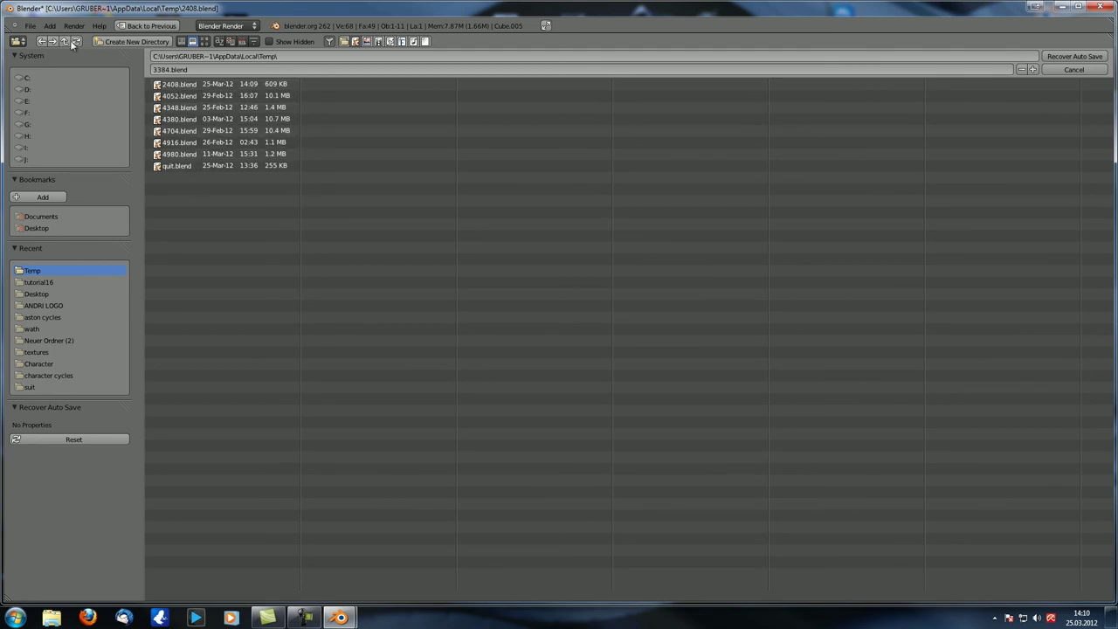
left_click(30, 25)
mouse_move(61, 63)
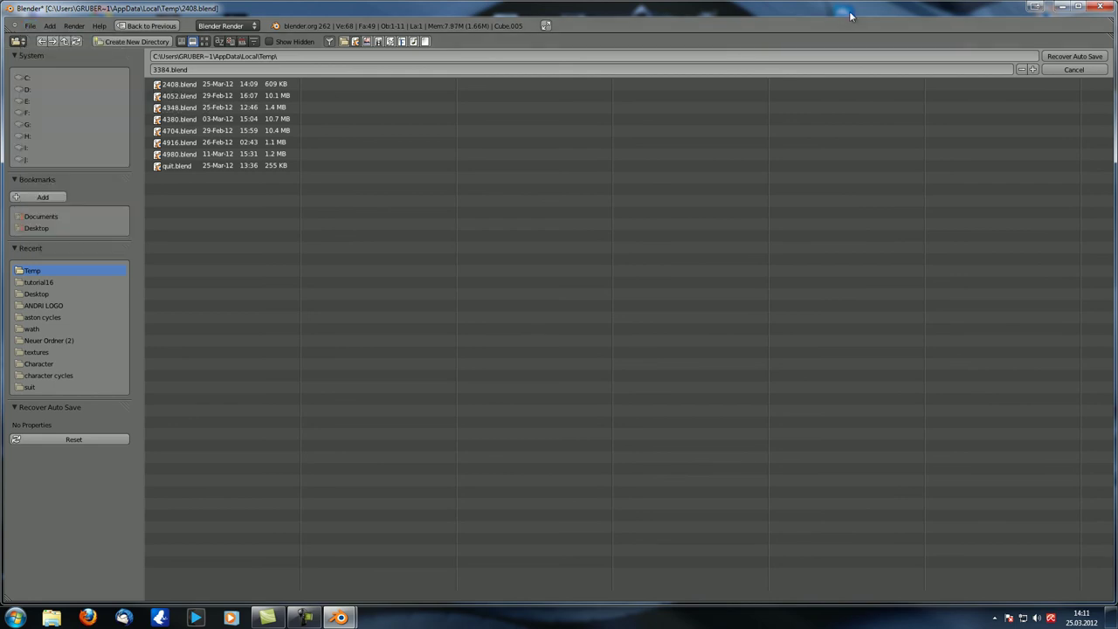
left_click(1055, 69)
Move the two output nodes further right.
scroll(451, 207, "down", 1)
middle_click_drag(452, 208, 403, 226)
scroll(403, 226, "down", 2)
left_click_drag(531, 185, 579, 181)
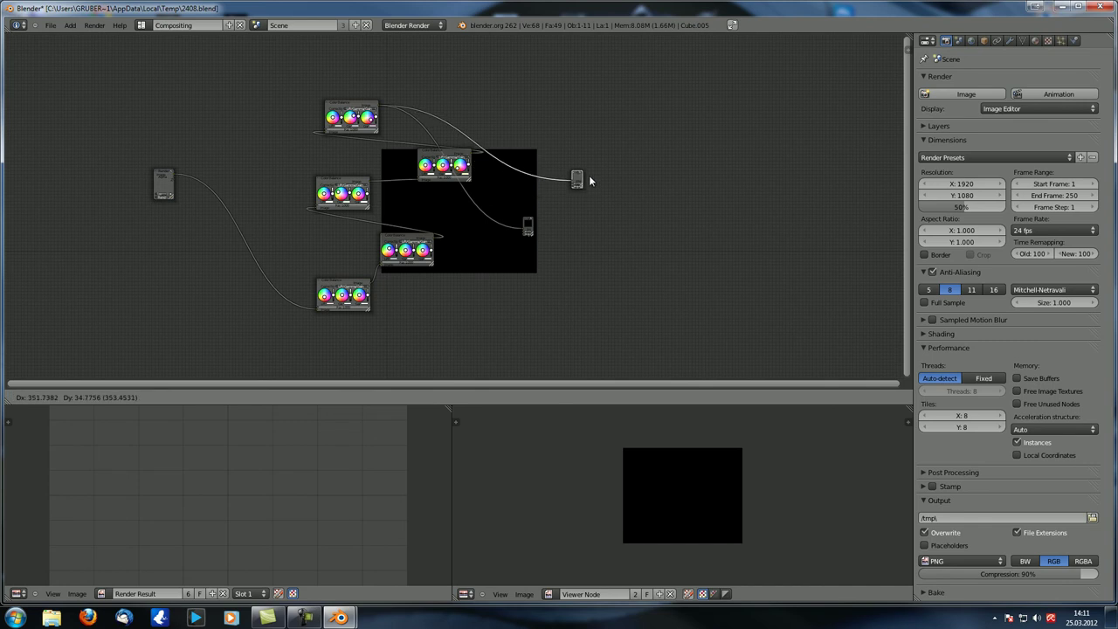
left_click_drag(527, 225, 583, 208)
Box-select the five Color Balance nodes, rotate them, then undo the rotation.
key("a")
key("b")
left_click_drag(281, 60, 483, 350)
key("r")
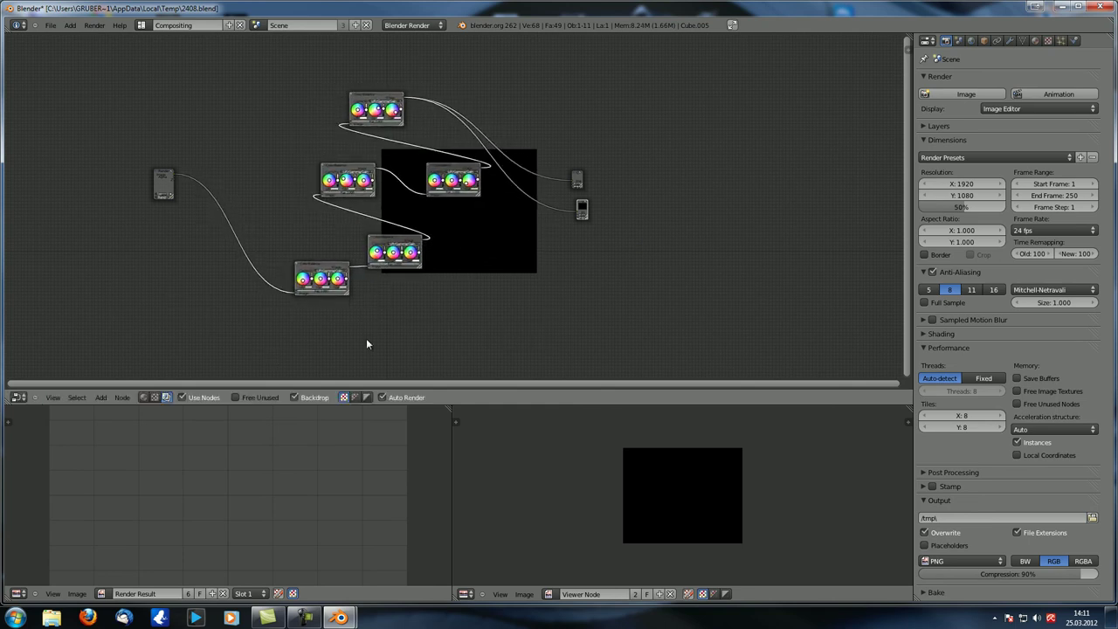
left_click(749, 105)
key("ctrl+z")
key("ctrl+z")
key("ctrl+z")
key("ctrl+z")
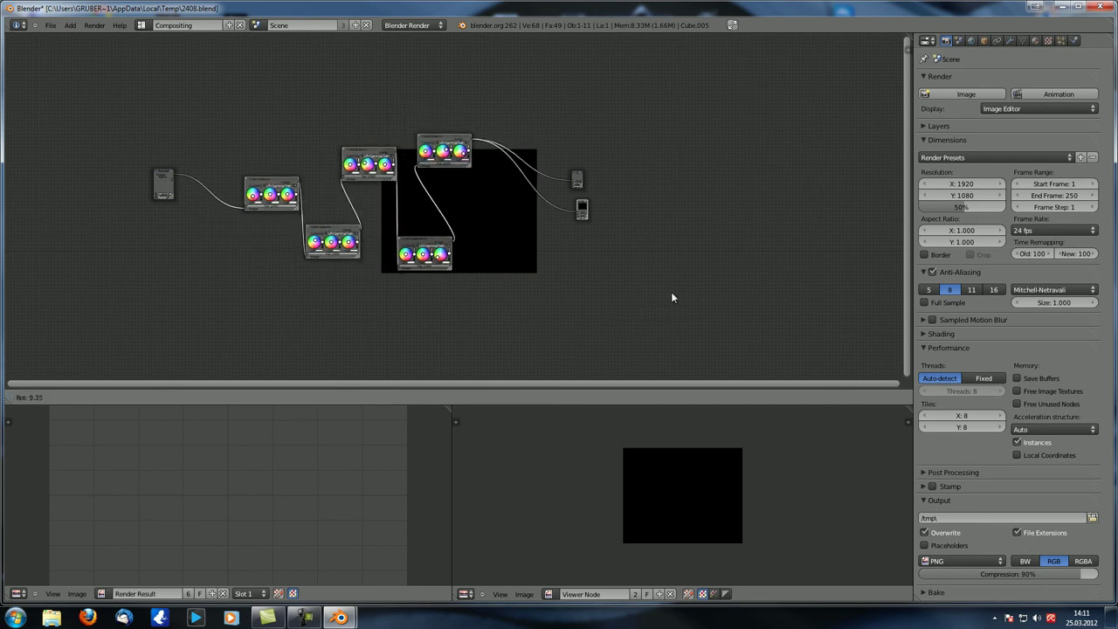
key("ctrl+z")
key("ctrl+z")
key("ctrl+z")
key("ctrl+z")
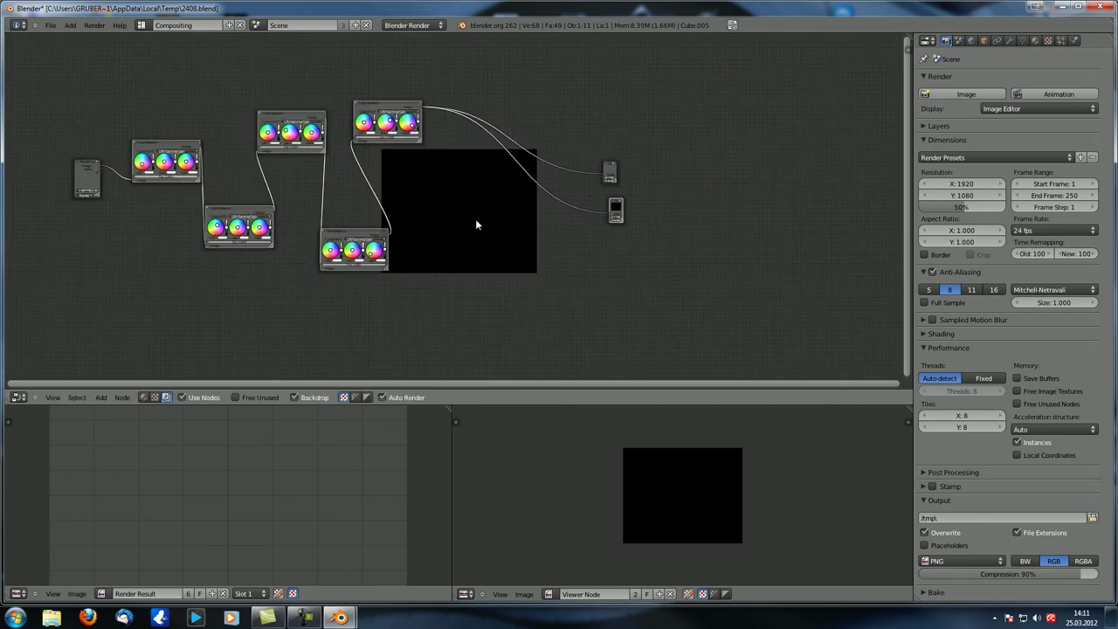
Reposition the two left Color Balance nodes, then duplicate, undo, redo and cut away the copy.
left_click_drag(356, 240, 377, 223)
left_click_drag(262, 157, 230, 125)
key("shift+d")
left_click(305, 173)
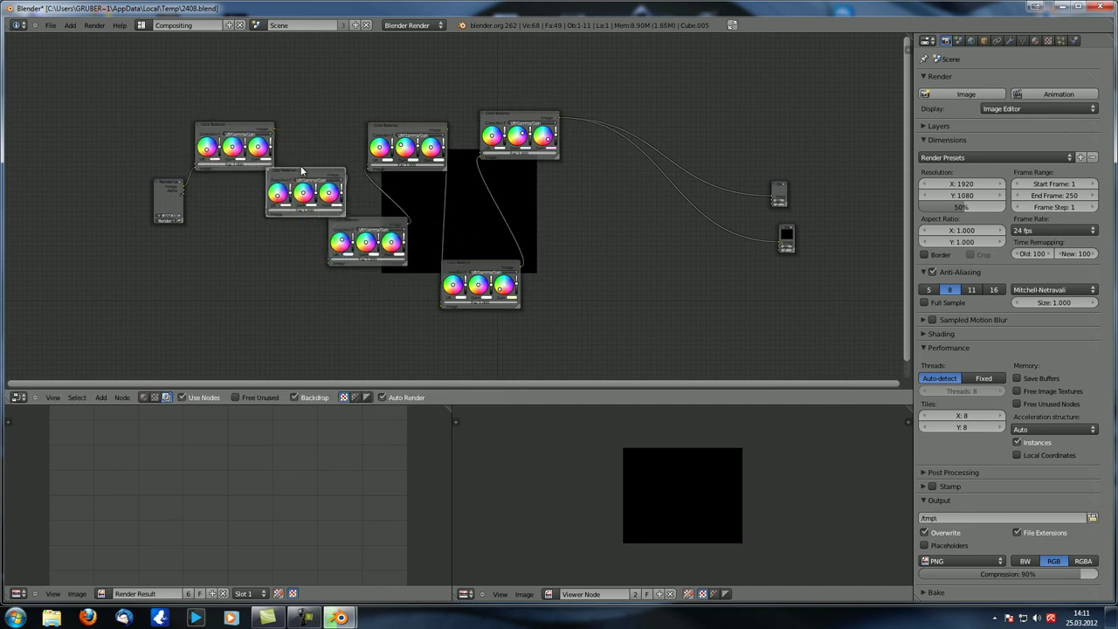
key("ctrl+z")
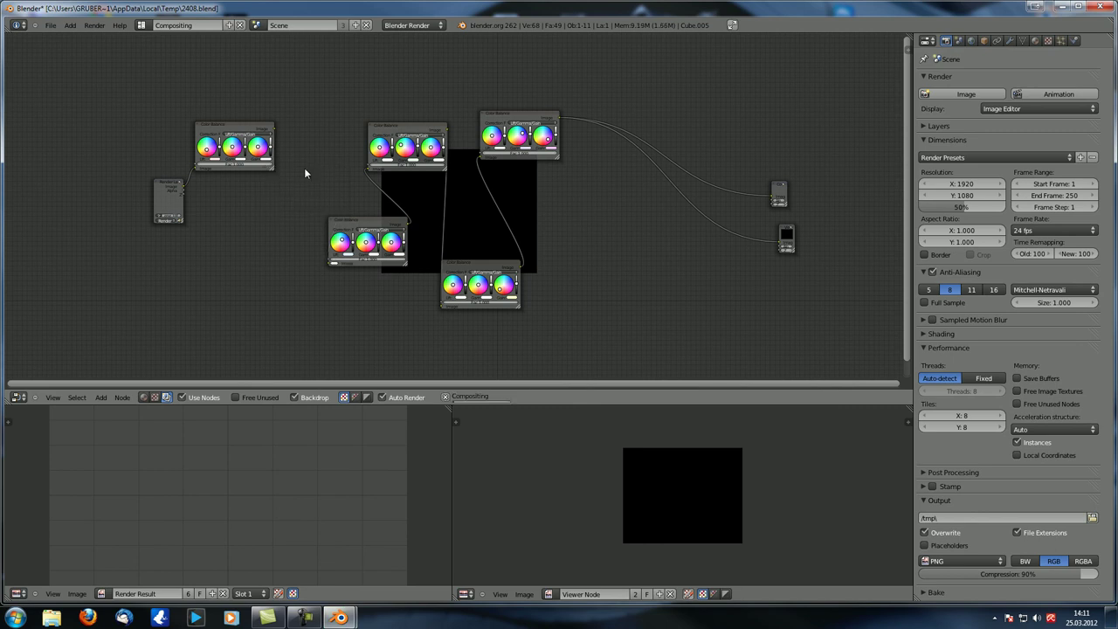
key("ctrl+shift+z")
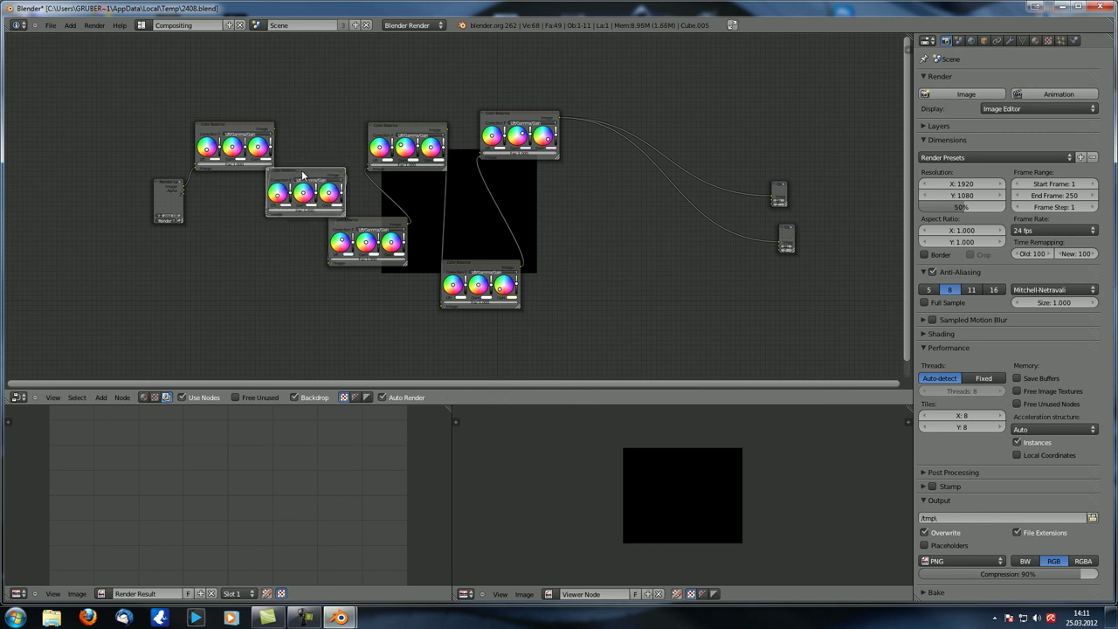
key("ctrl+x")
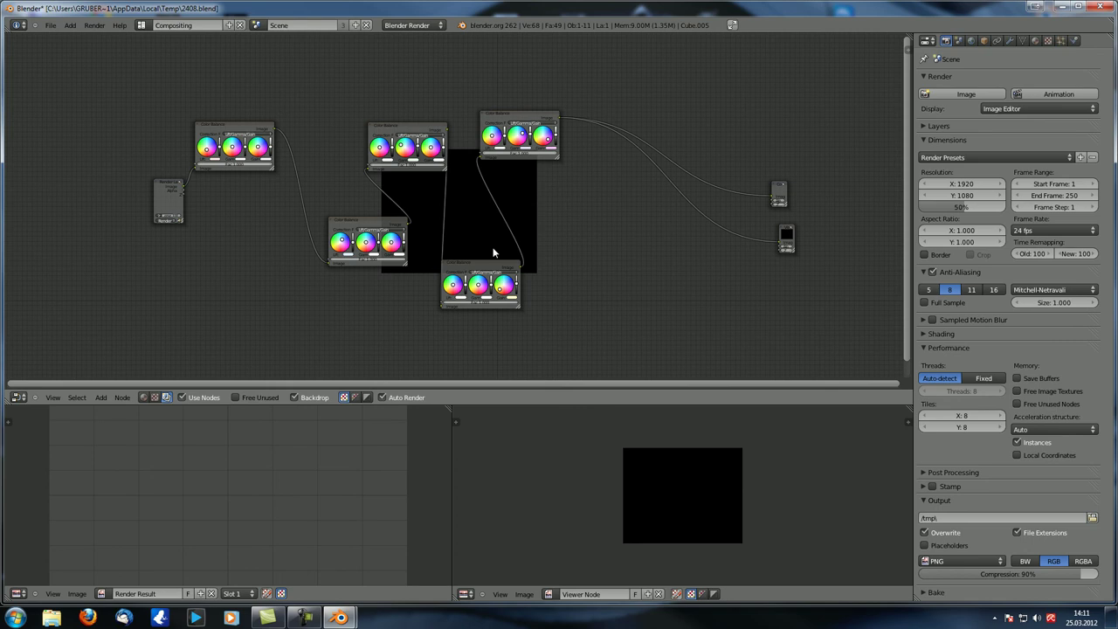
Test Ctrl+drag link cutting on the output links and top-left link, restoring them with Ctrl+Z and F.
scroll(546, 184, "up", 3)
left_click(122, 397)
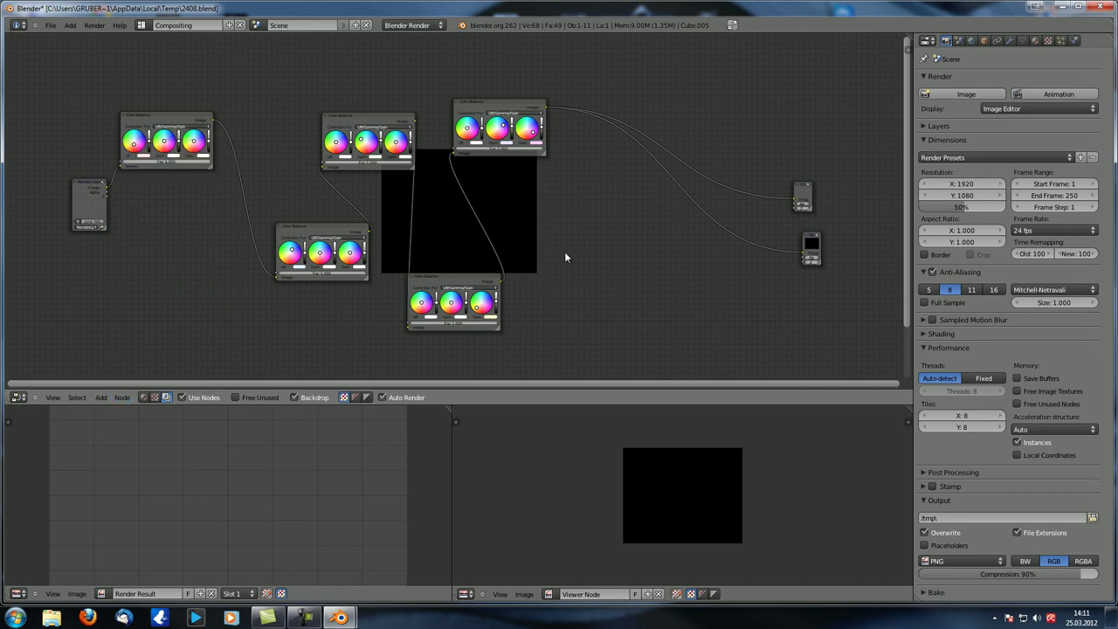
mouse_move(647, 80)
left_mouse_down("ctrl")
mouse_move(709, 61)
mouse_move(653, 33)
mouse_move(728, 52)
mouse_move(681, 124)
mouse_move(664, 453)
mouse_move(682, 257)
left_mouse_up("ctrl")
key("ctrl+z")
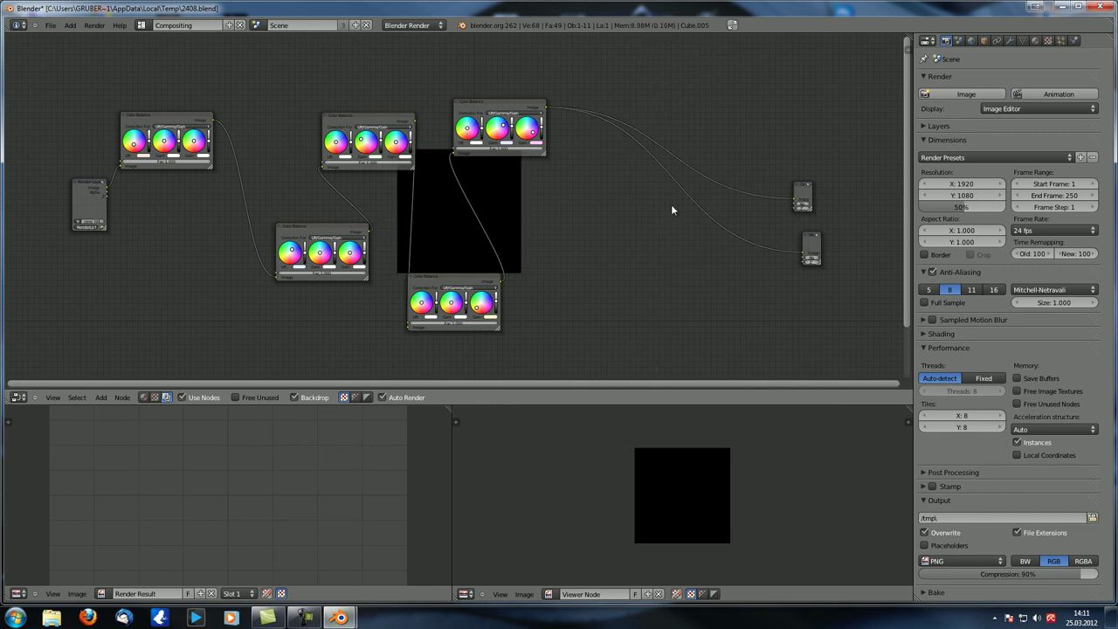
left_click_drag(245, 185, 236, 273, "ctrl")
left_click(306, 224, "shift")
key("f")
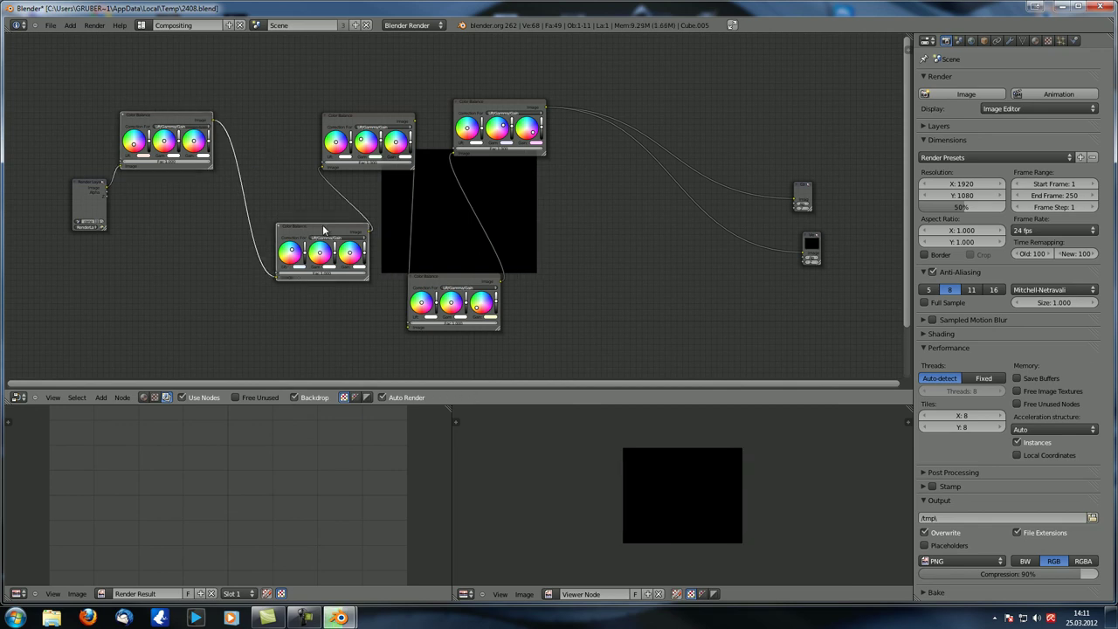
Cut all Color Balance links, relink them with F, connect to Viewer, and apply Make and Replace Links.
mouse_move(202, 251)
left_mouse_down("ctrl")
mouse_move(274, 207)
mouse_move(552, 191)
mouse_move(647, 92)
left_mouse_up("ctrl")
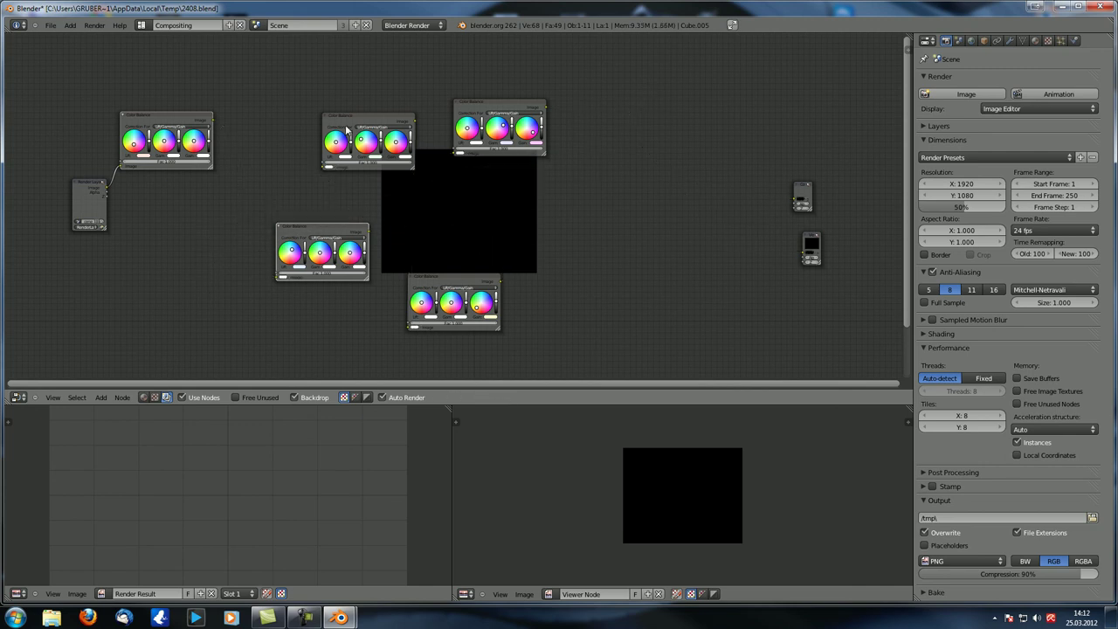
key("b")
left_click_drag(166, 56, 841, 369)
key("f")
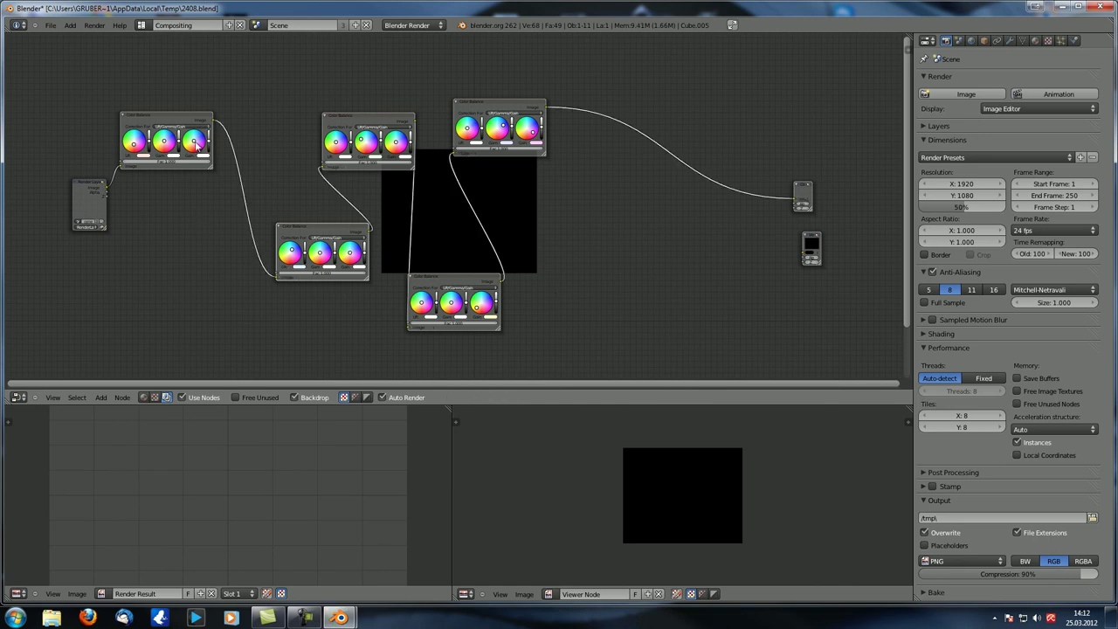
left_click_drag(548, 116, 801, 252)
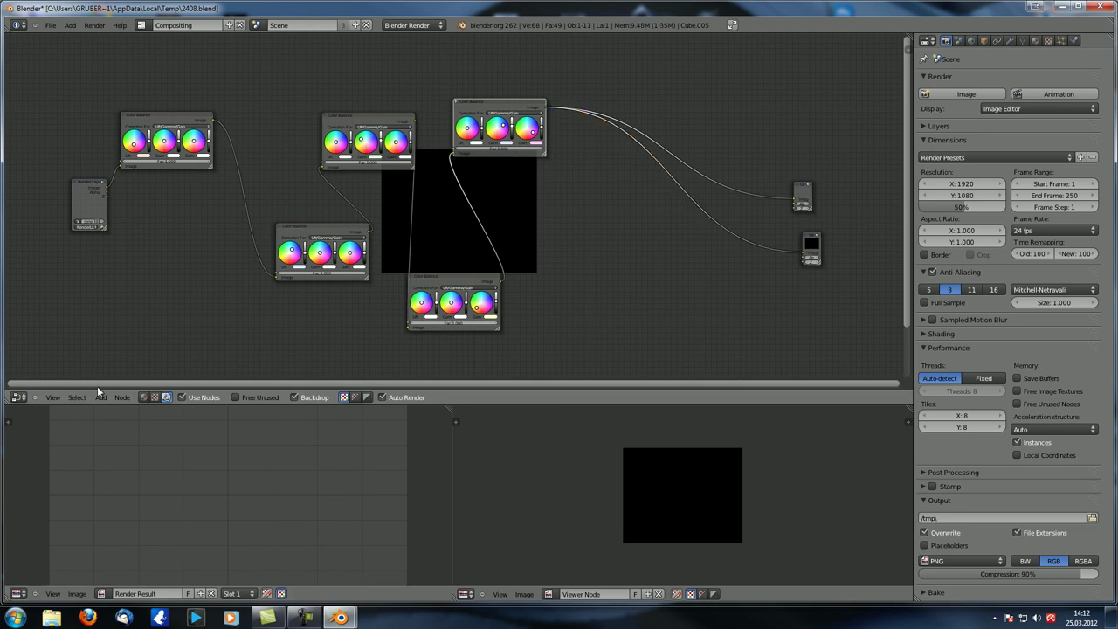
left_click(123, 397)
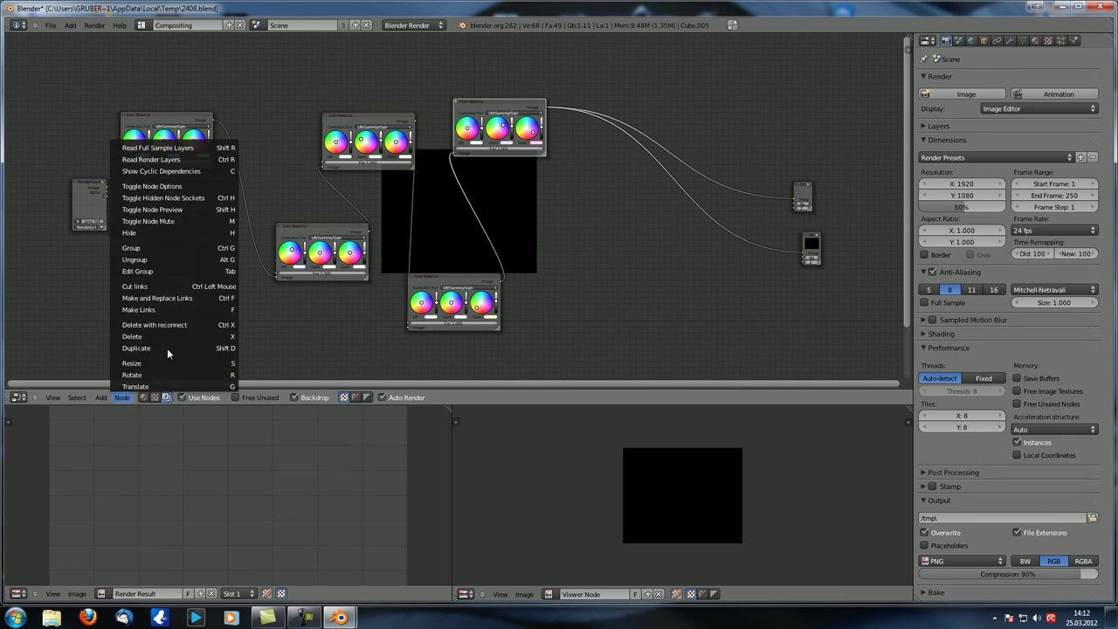
left_click(179, 300)
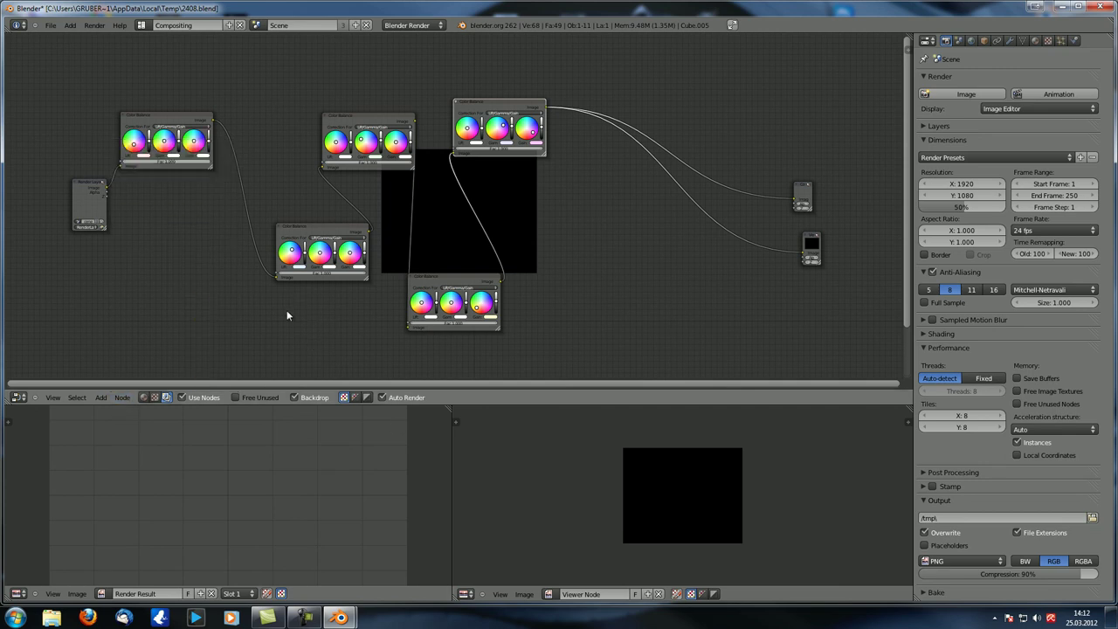
Move Render Layers down-left and link it to the middle Color Balance node, testing cuts and undo/redo.
left_click_drag(86, 193, 77, 213)
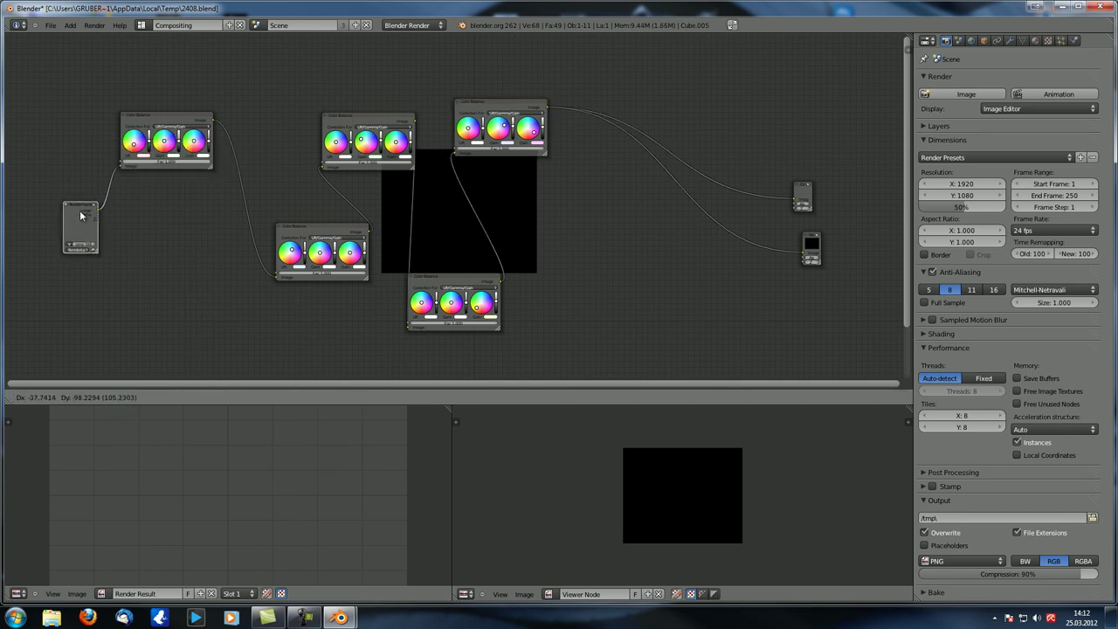
left_click(306, 229)
key("f")
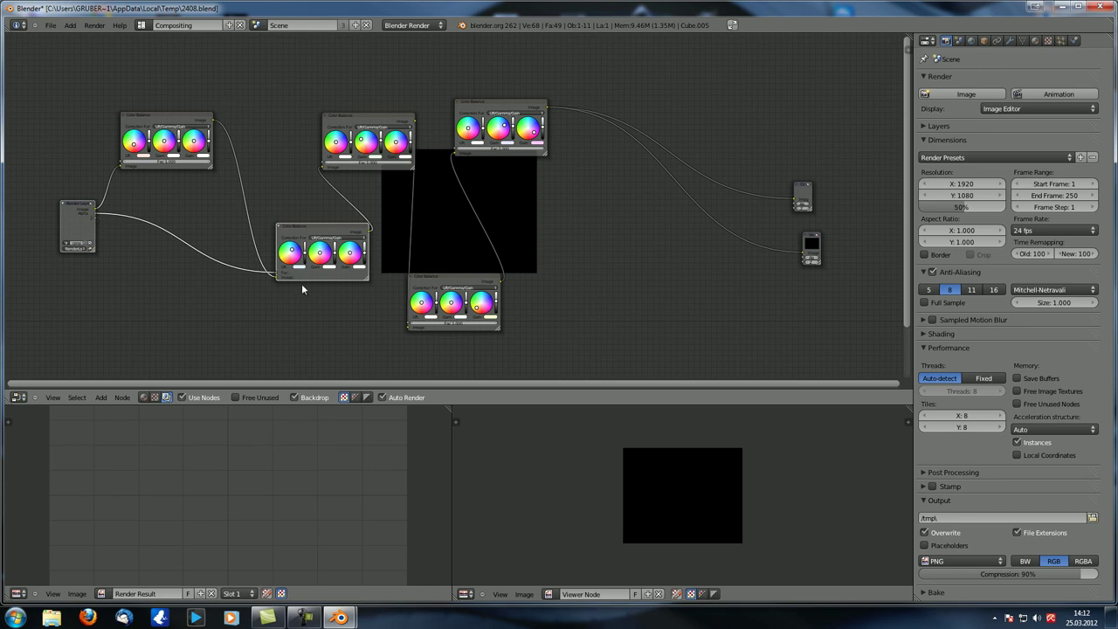
right_click_drag(191, 278, 191, 278, "ctrl")
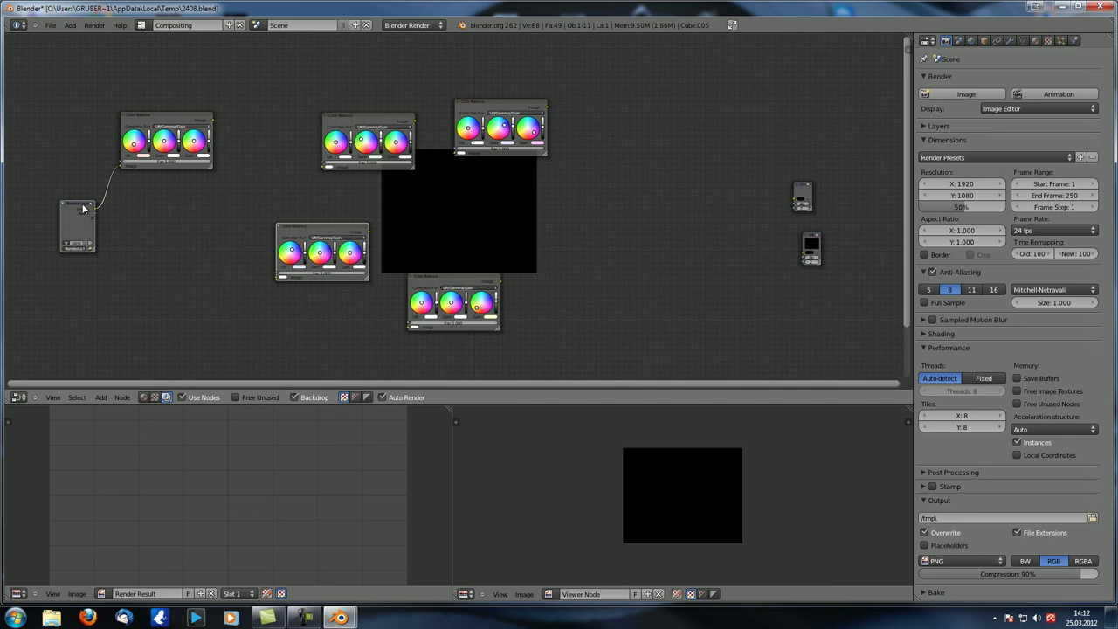
key("ctrl+z")
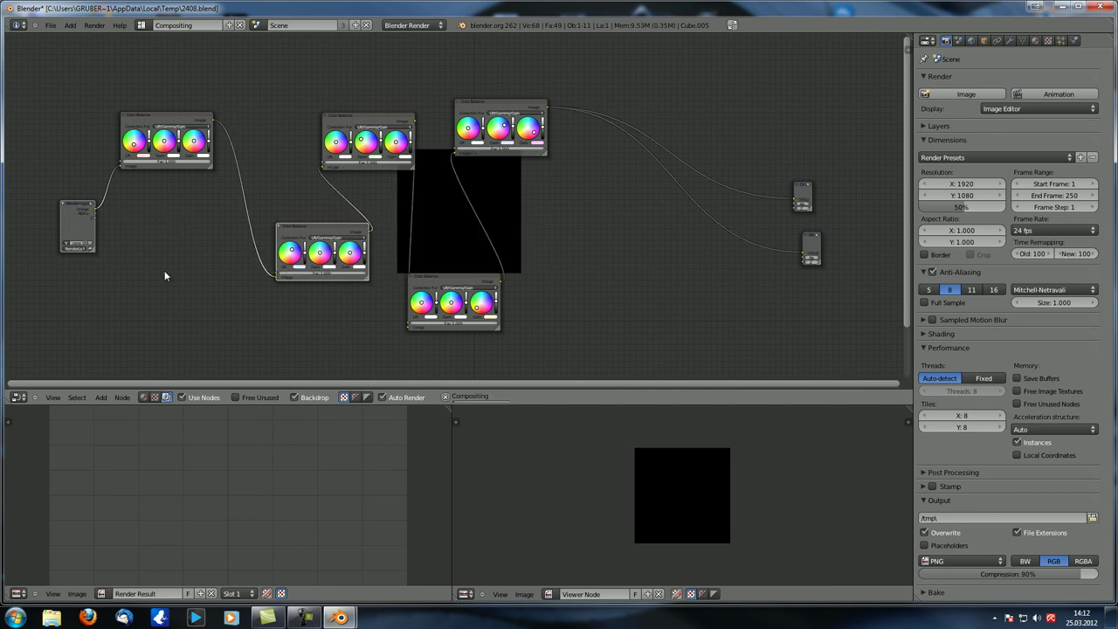
key("ctrl+z")
key("ctrl+shift+z")
key("ctrl+z")
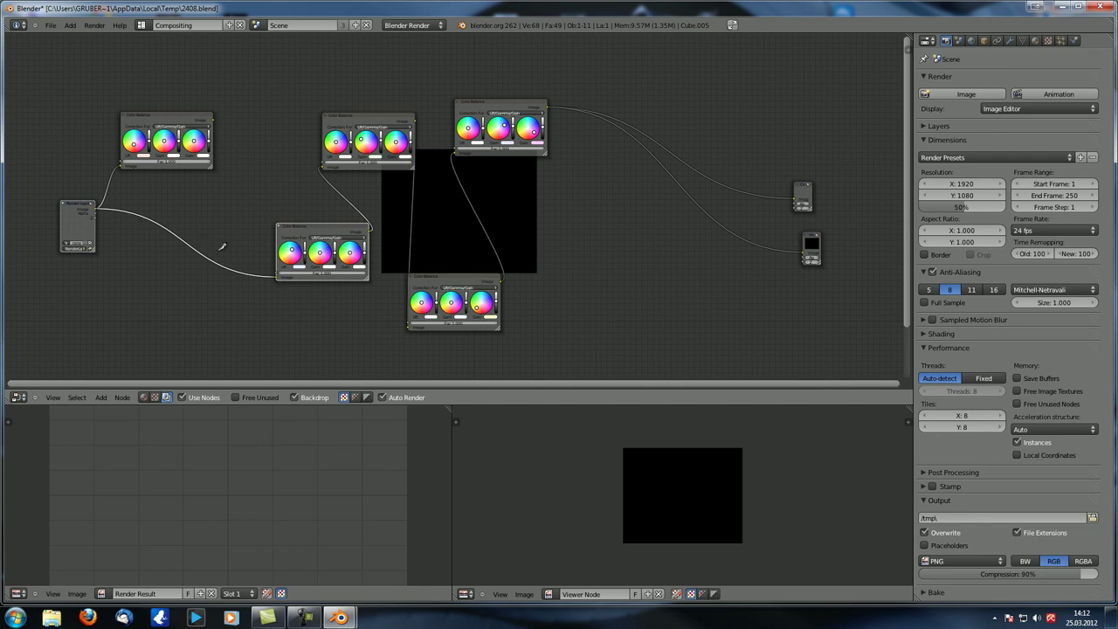
Nudge the top-left Color Balance node down-right and link it to the middle node with F.
mouse_move(211, 117)
left_mouse_down()
mouse_move(245, 207)
mouse_move(226, 124)
left_mouse_up()
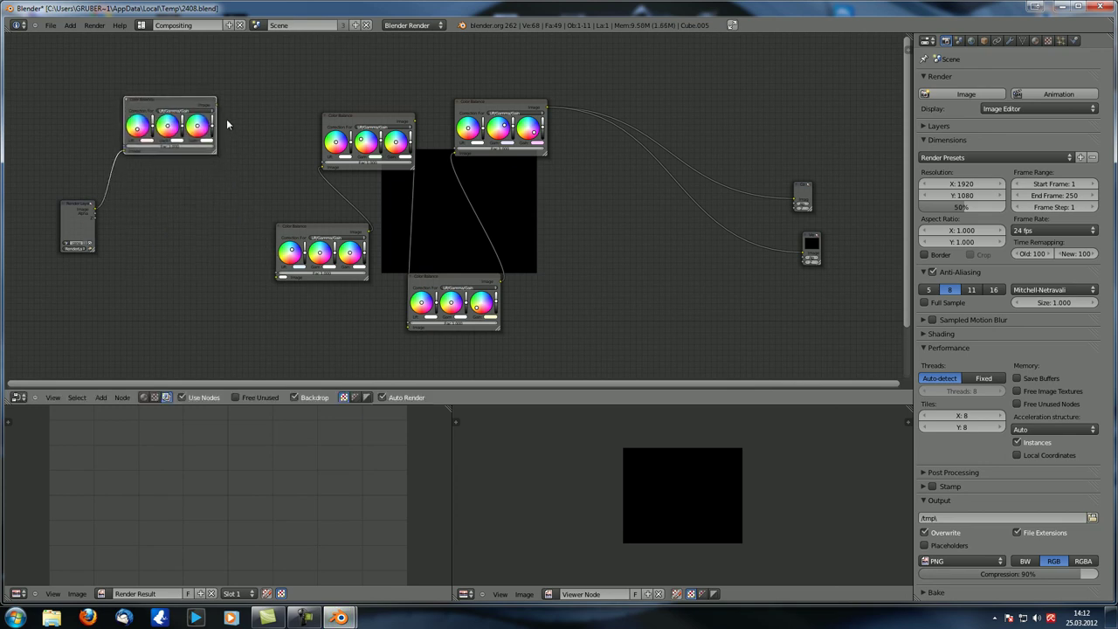
left_click(294, 223, "shift")
key("f")
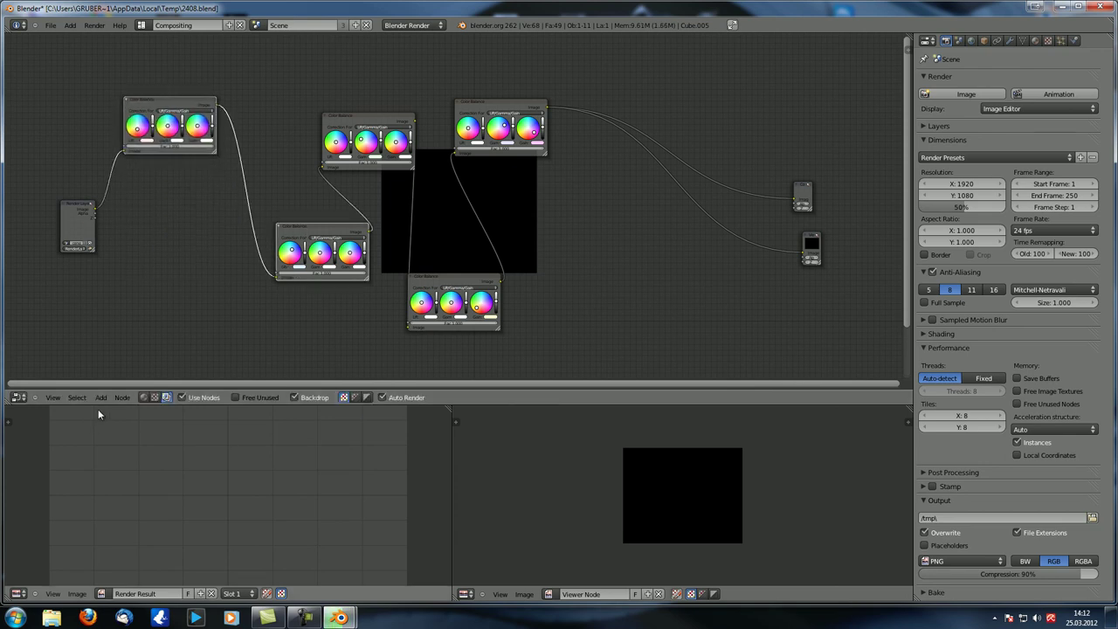
left_click(122, 398)
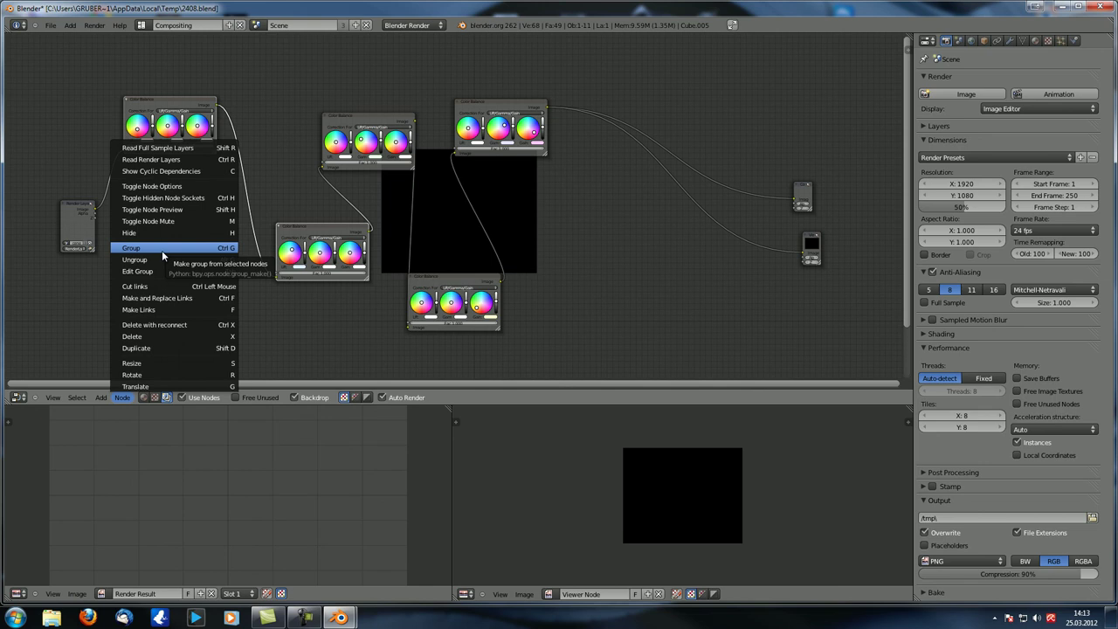
Move two Color Balance nodes left, then box-select all five and shift them up-left.
key("g")
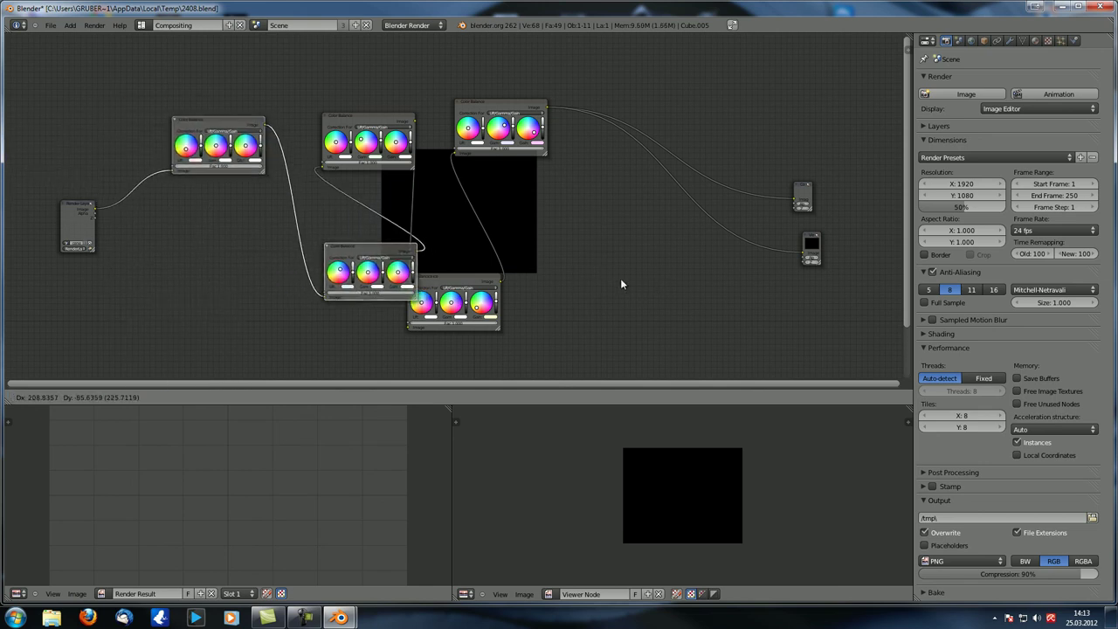
left_click(594, 279)
key("b")
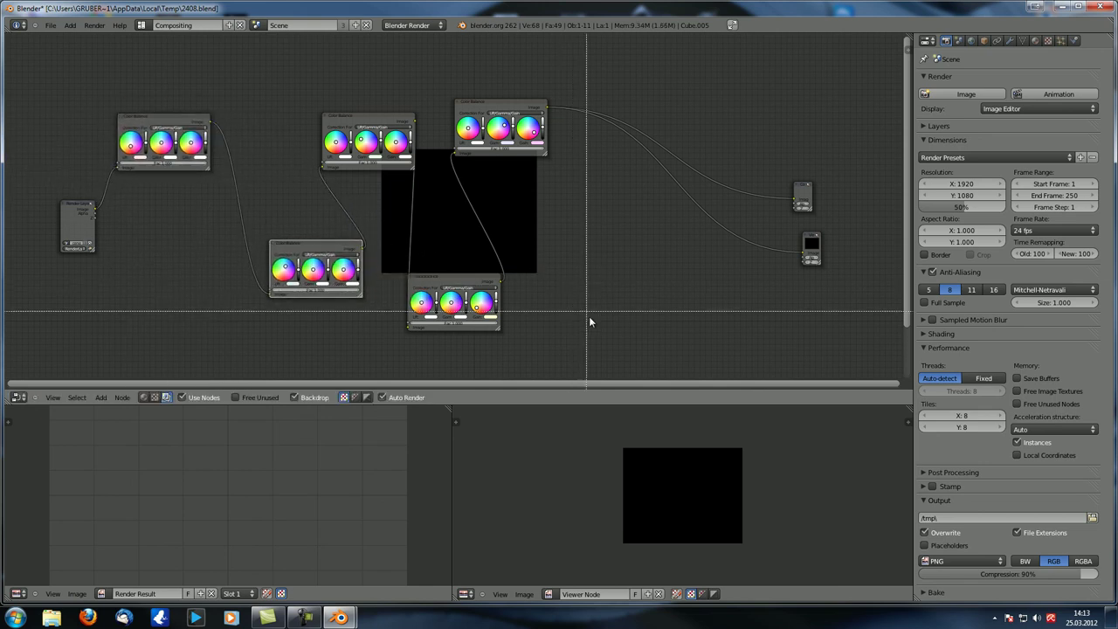
left_click_drag(621, 353, 108, 54)
scroll(422, 225, "down", 1)
key("g")
left_click(490, 232)
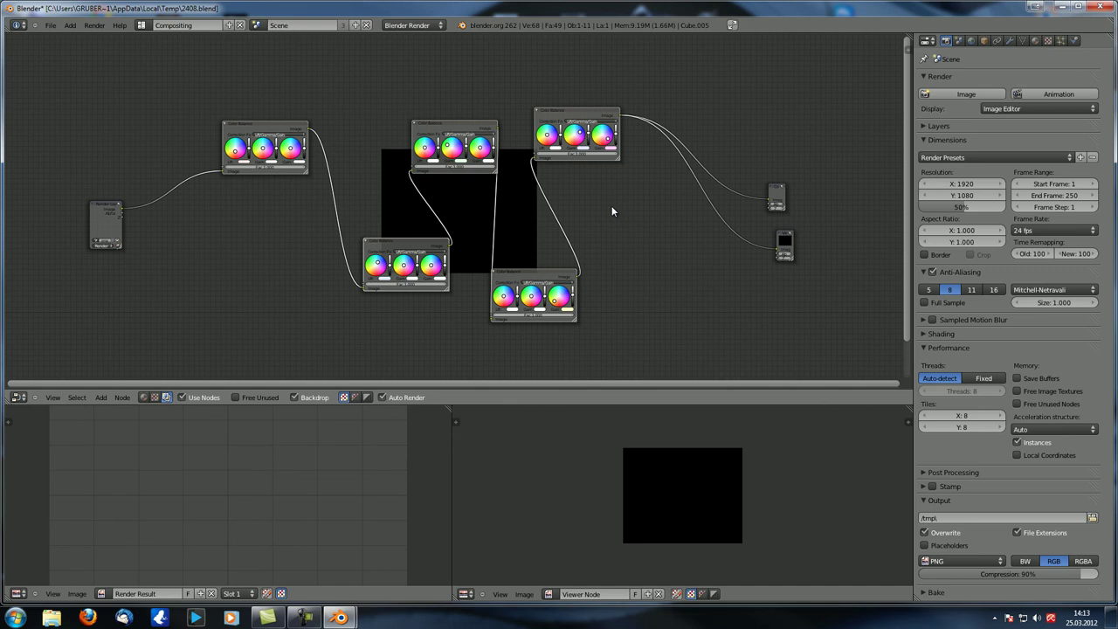
key("g")
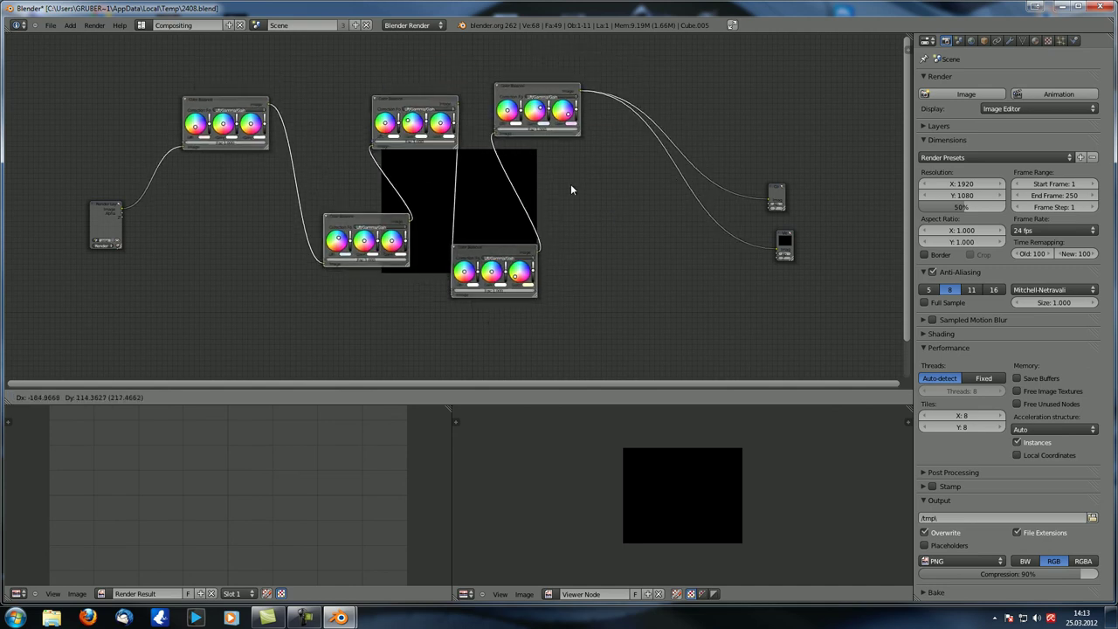
left_click(578, 209)
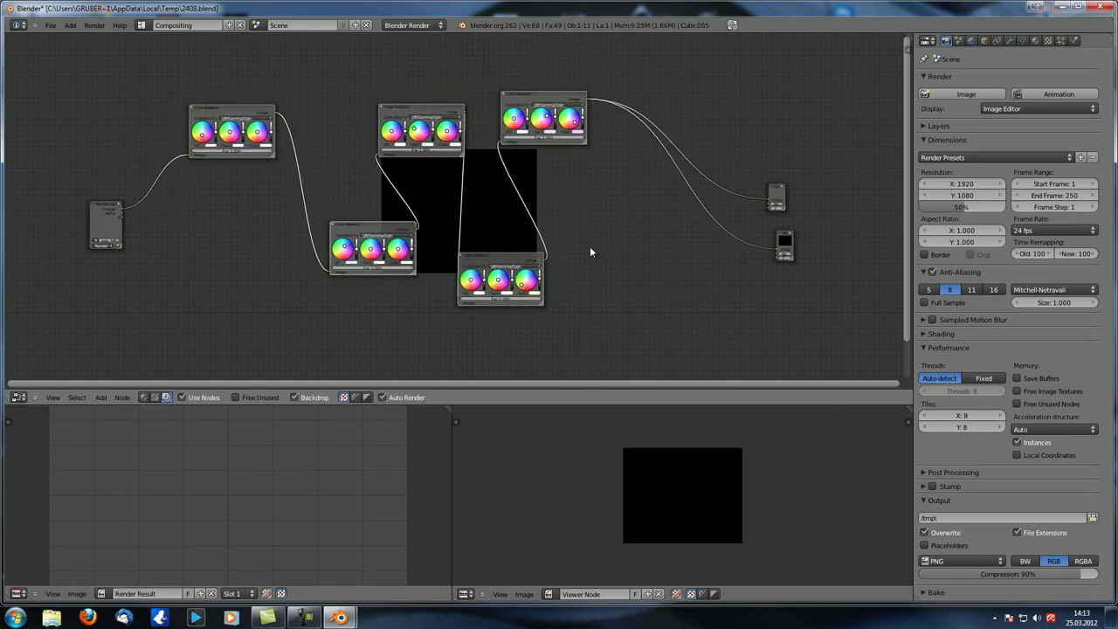
Group the five Color Balance nodes with Ctrl+G and centre the group node over the backdrop.
key("ctrl+g")
scroll(361, 182, "up", 2)
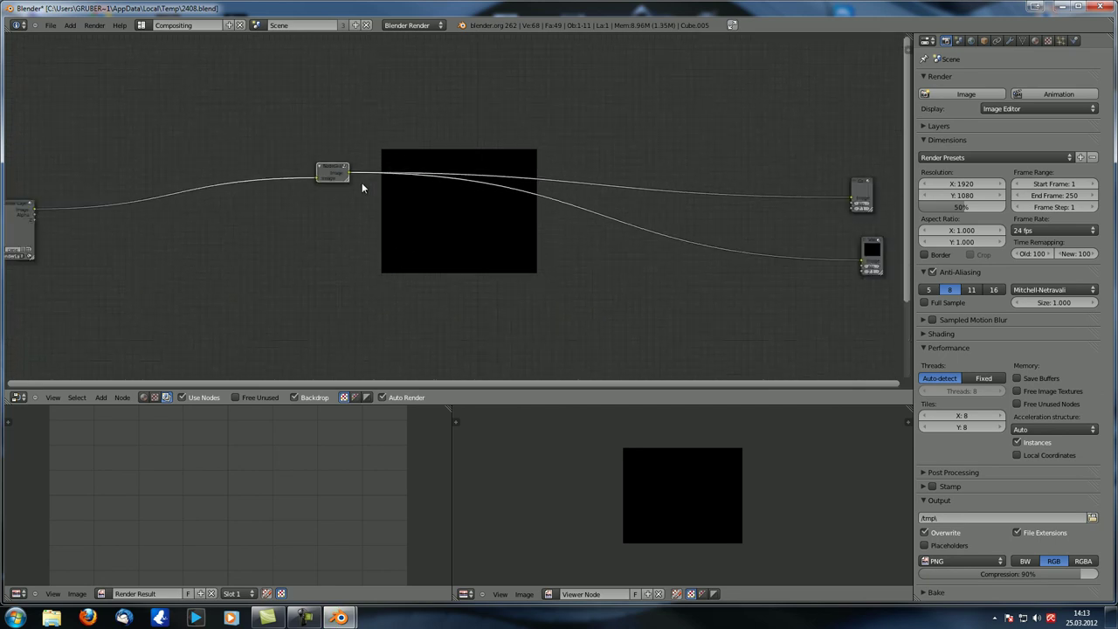
scroll(363, 187, "down", 2)
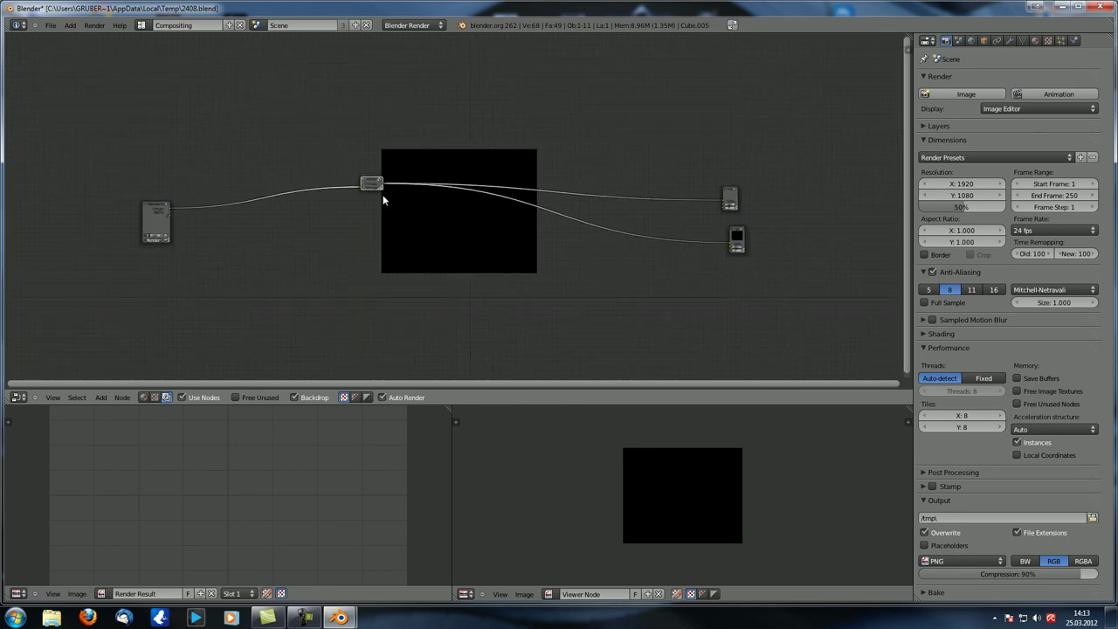
scroll(382, 200, "up", 2)
middle_click_drag(333, 207, 509, 215)
scroll(404, 257, "up", 3)
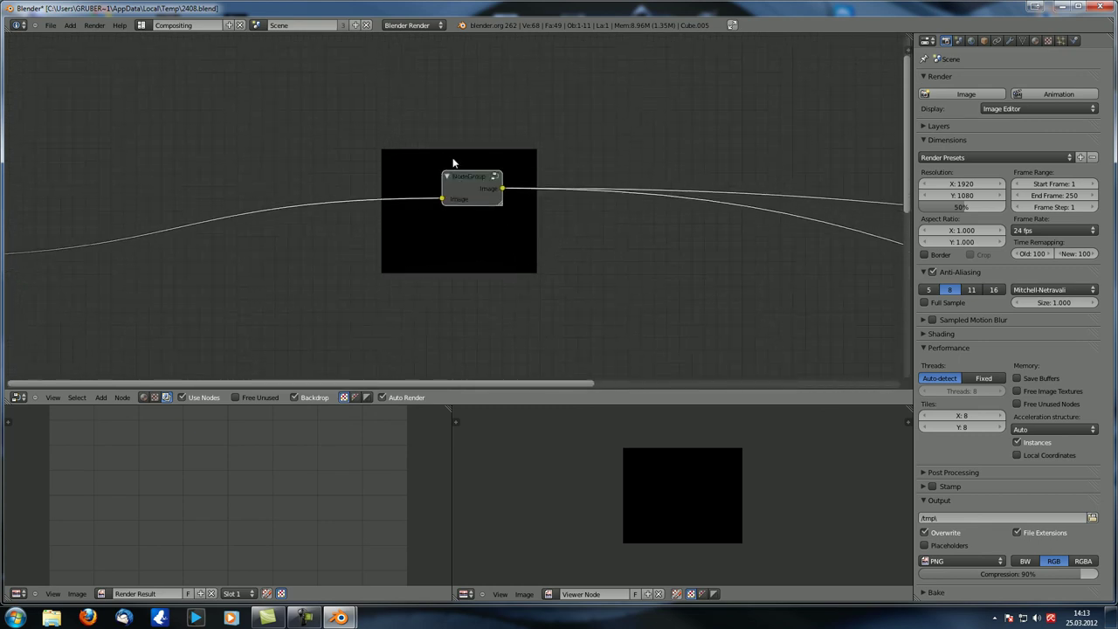
Start and cancel a move of the group node, then Tab into the NodeGroup.
key("g")
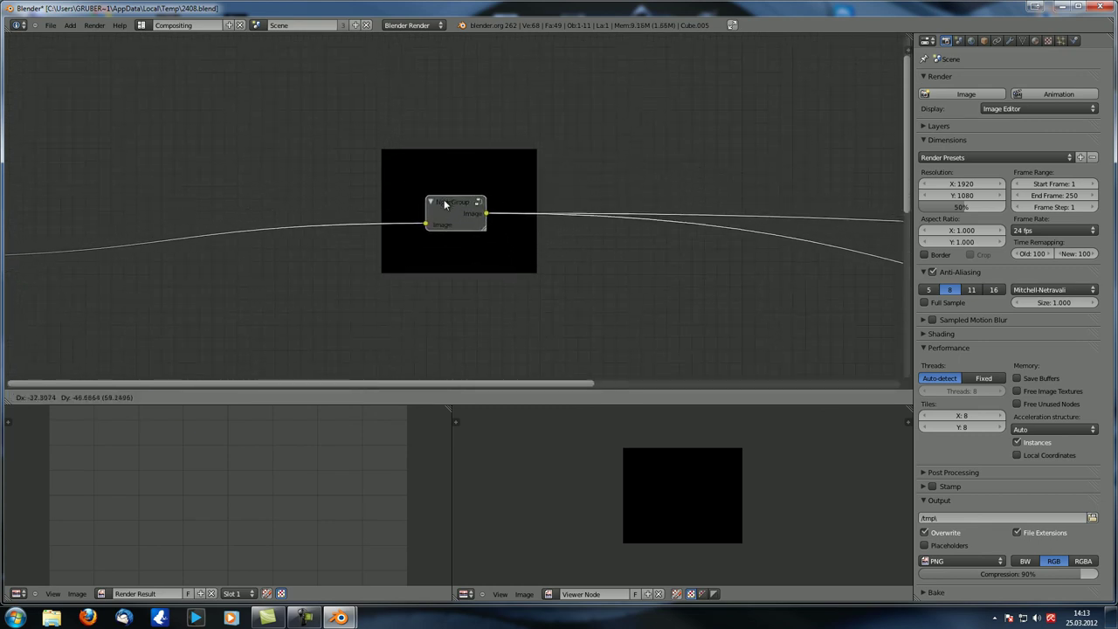
key("Escape")
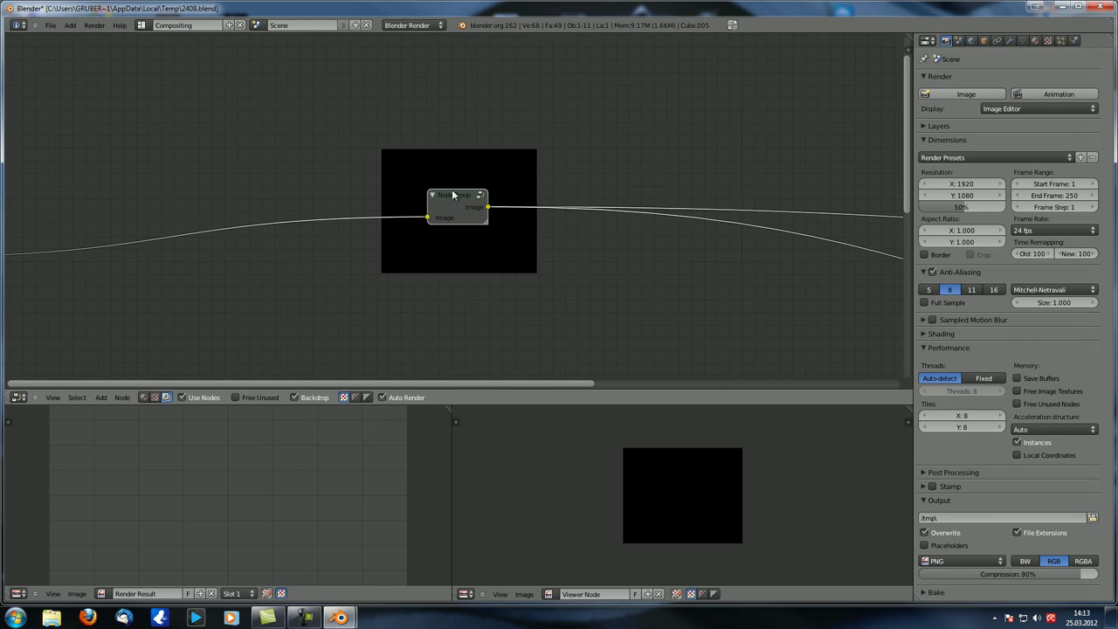
key("Tab")
scroll(450, 201, "down", 4)
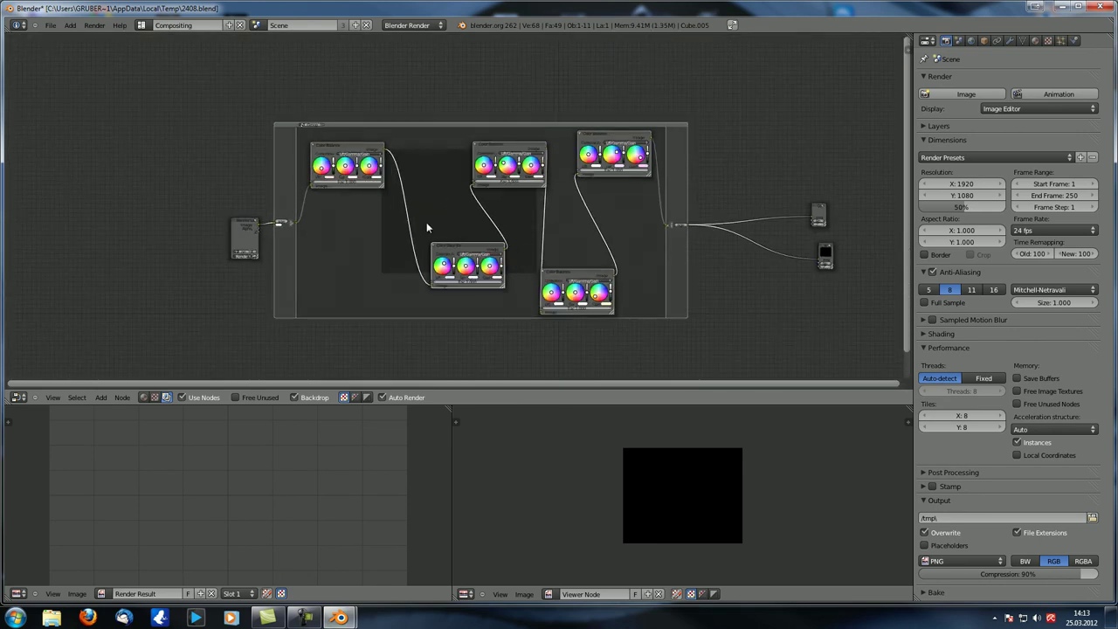
Centre the group's Color Balance nodes in view and try Ctrl+G inside the group, getting a warning.
scroll(345, 317, "up", 2)
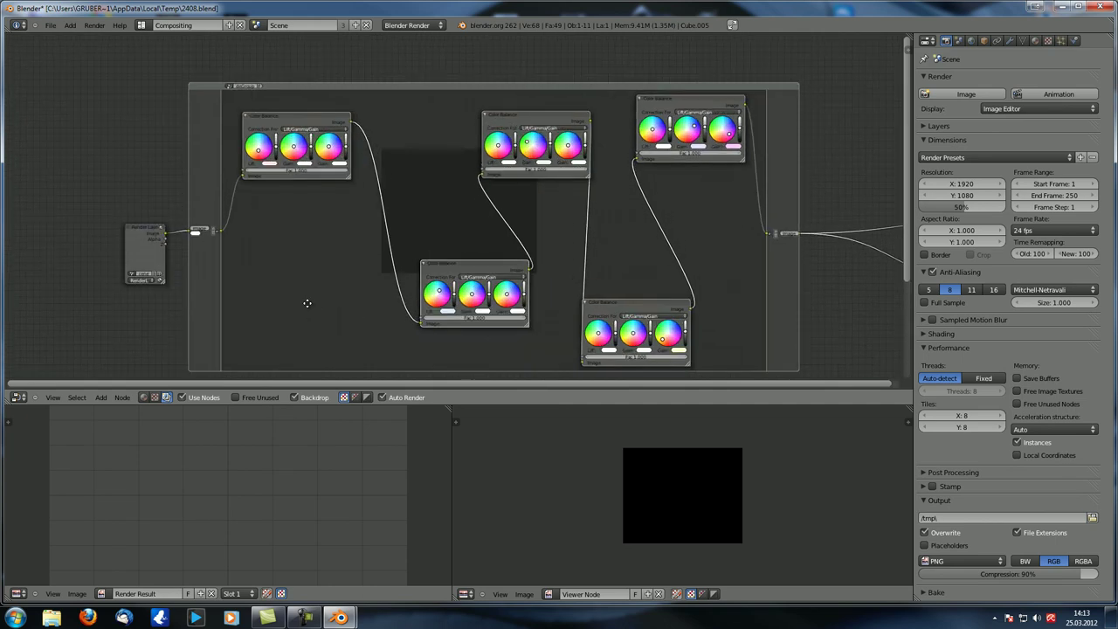
middle_click_drag(196, 217, 210, 152)
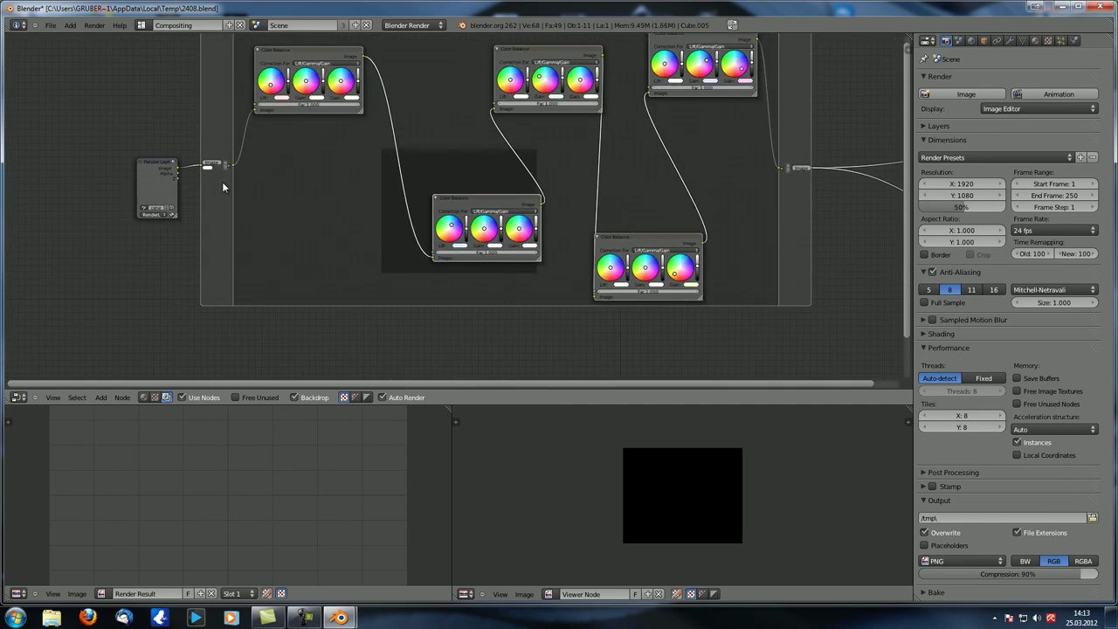
scroll(699, 201, "right", 5, "ctrl")
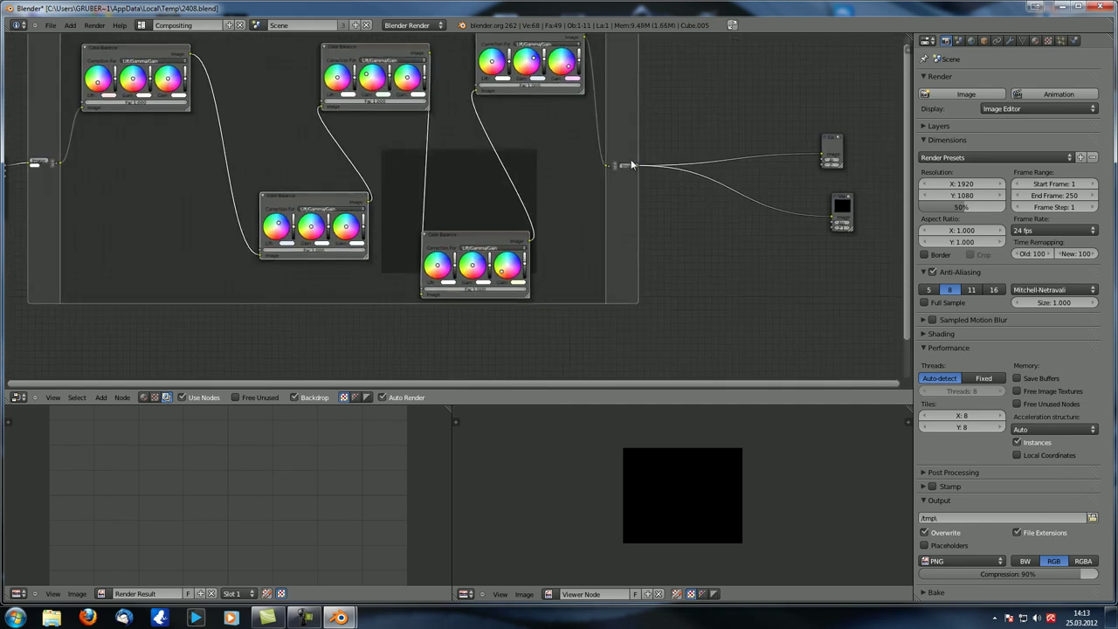
middle_click_drag(450, 230, 572, 264)
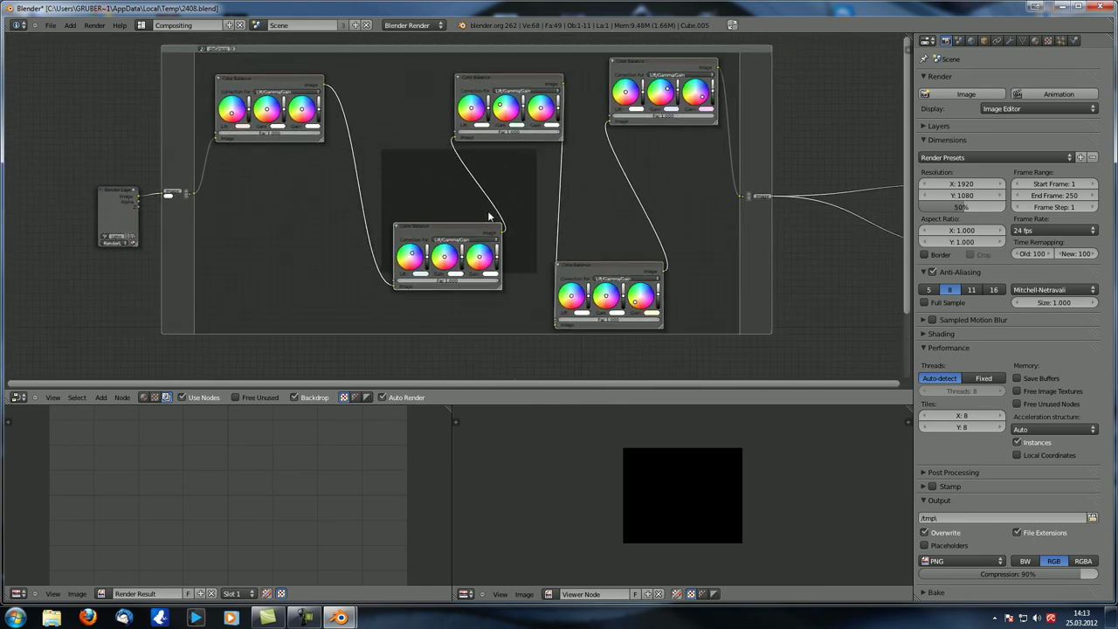
scroll(346, 177, "down", 1)
scroll(385, 197, "up", 2)
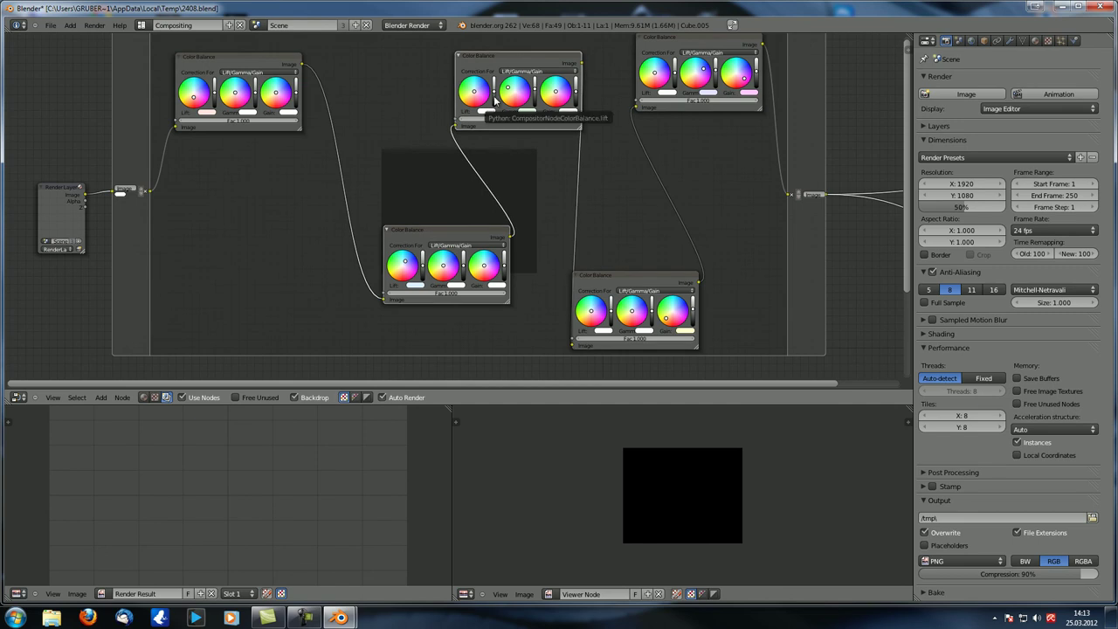
key("ctrl+g")
Move the lower-right Color Balance node up-left and wire its Image output to a new group output.
scroll(494, 105, "down", 2)
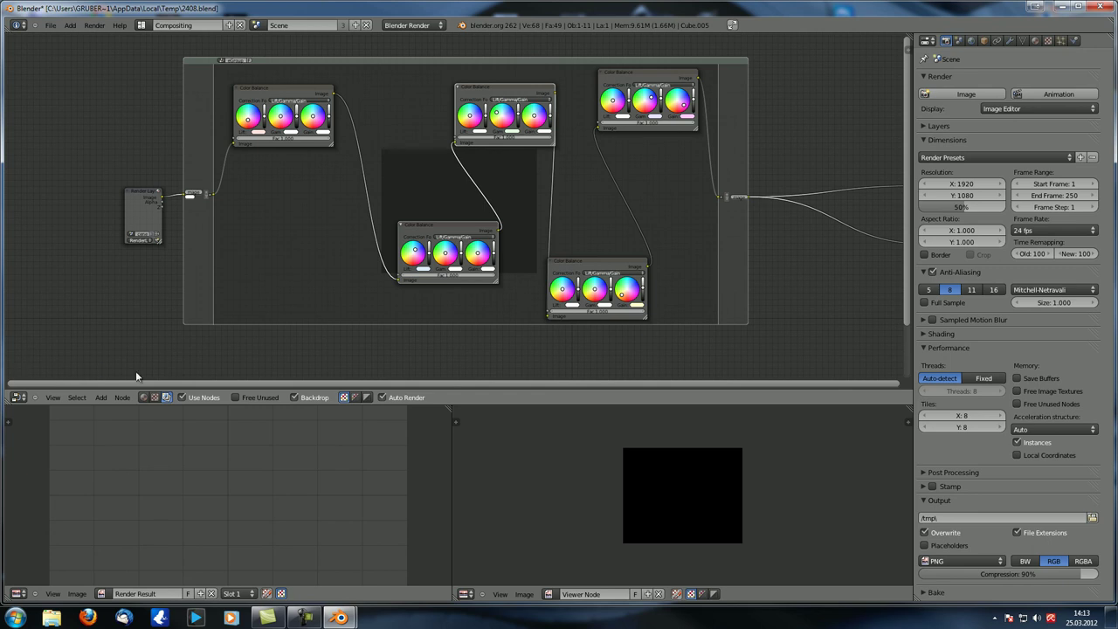
scroll(373, 237, "up", 3)
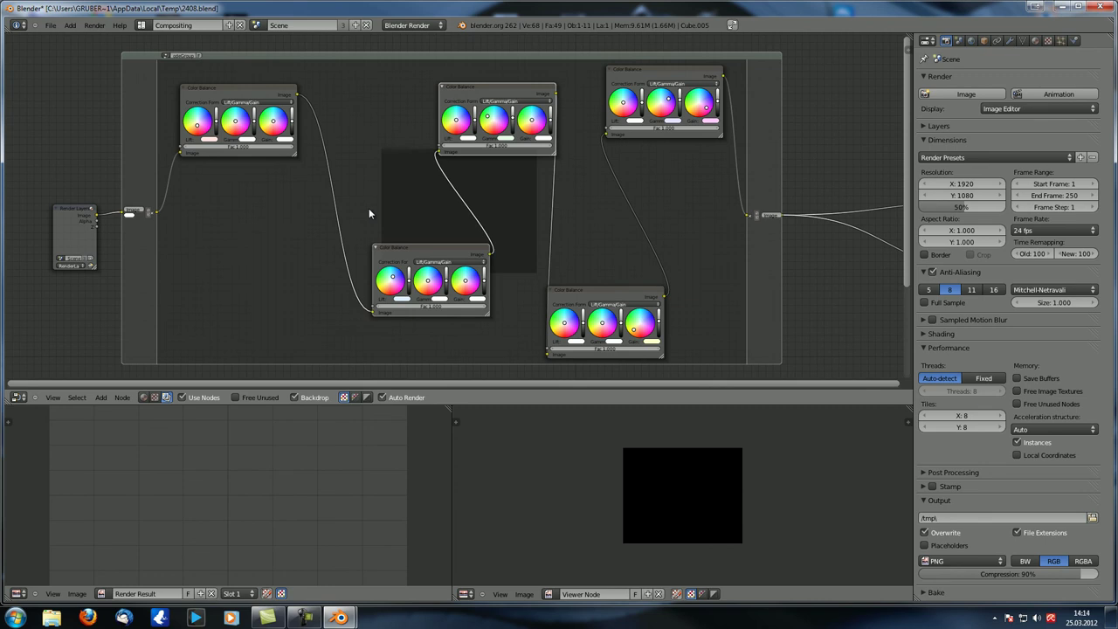
scroll(369, 212, "down", 1)
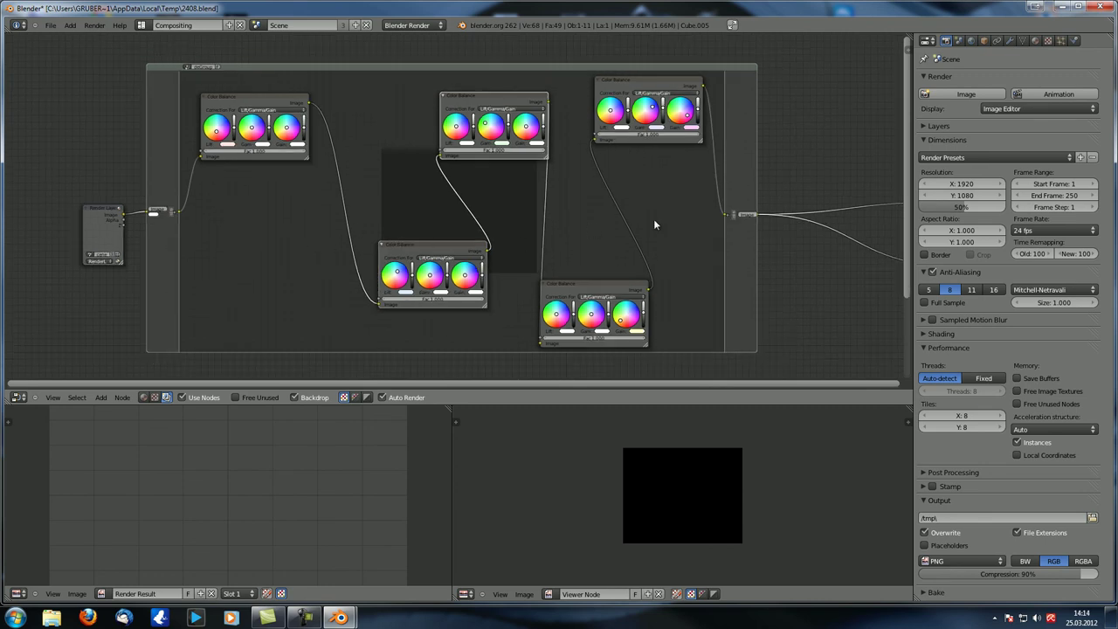
left_click_drag(603, 290, 585, 267)
left_click_drag(752, 232, 753, 231)
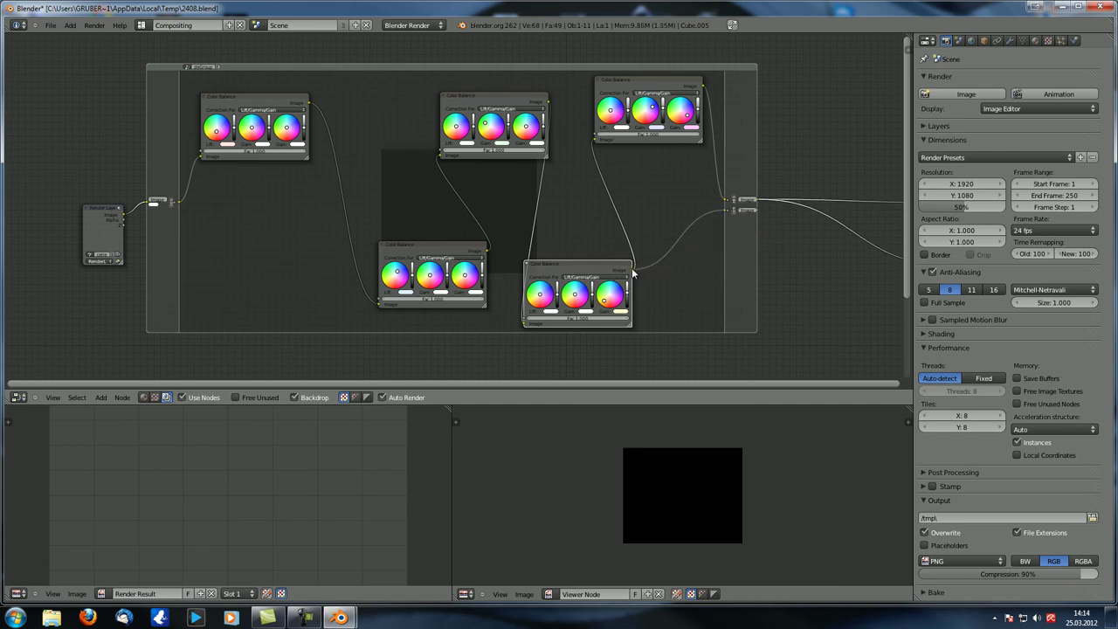
Add a third group output and reorder the group output sockets down and back up.
left_click_drag(710, 223, 767, 252)
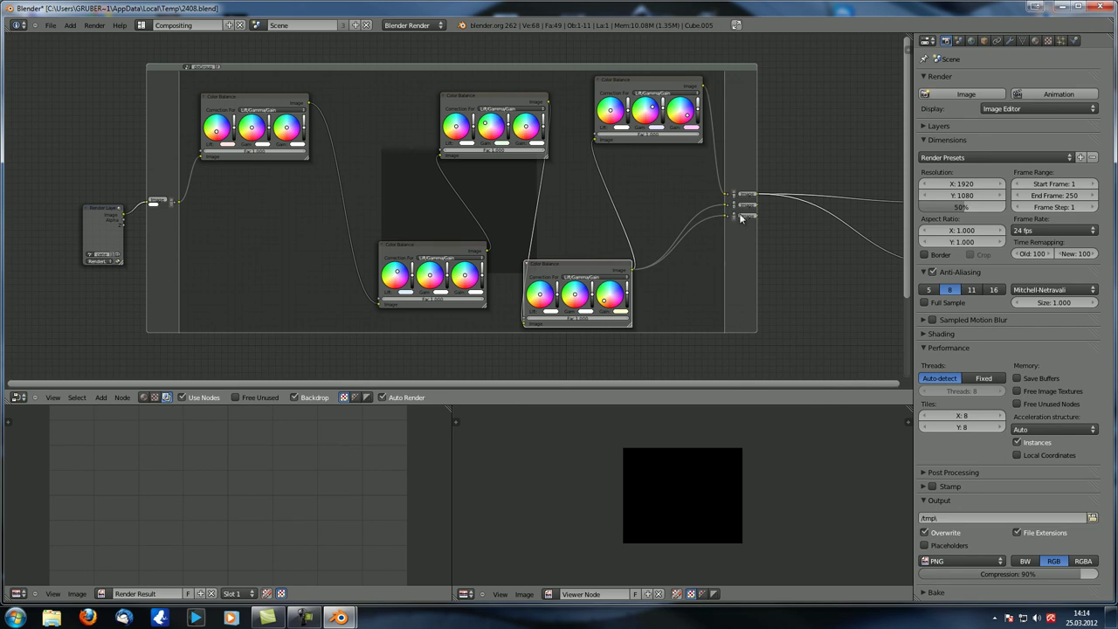
scroll(739, 218, "up", 2)
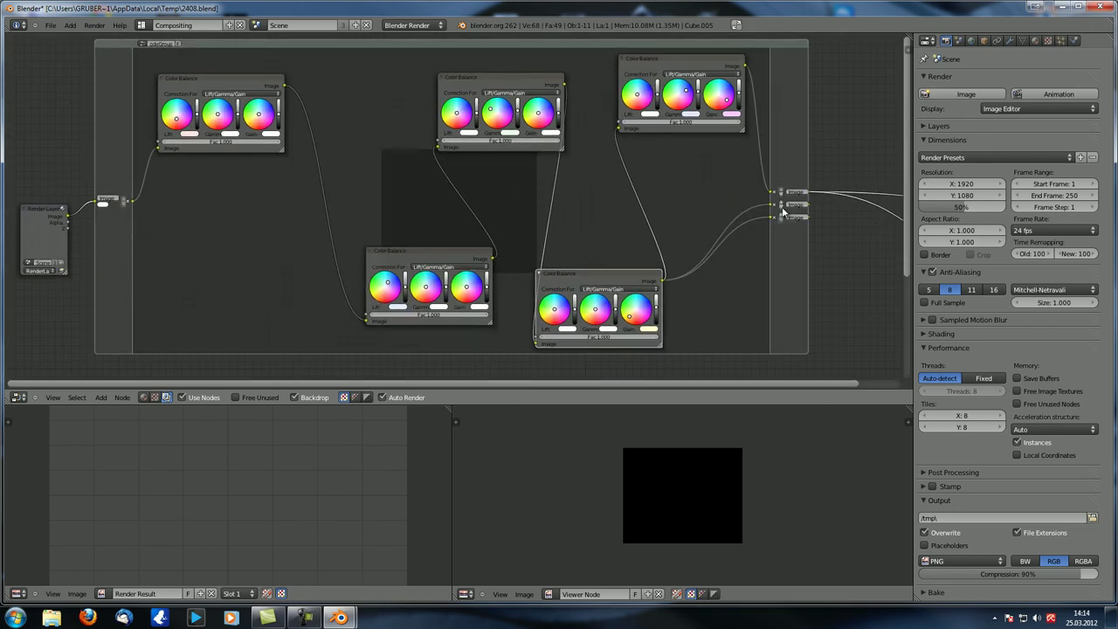
left_click(783, 205)
left_click(783, 203)
Move the lower-right Color Balance node left and expose its Fac as a group input.
left_click_drag(162, 149, 100, 165)
key("g")
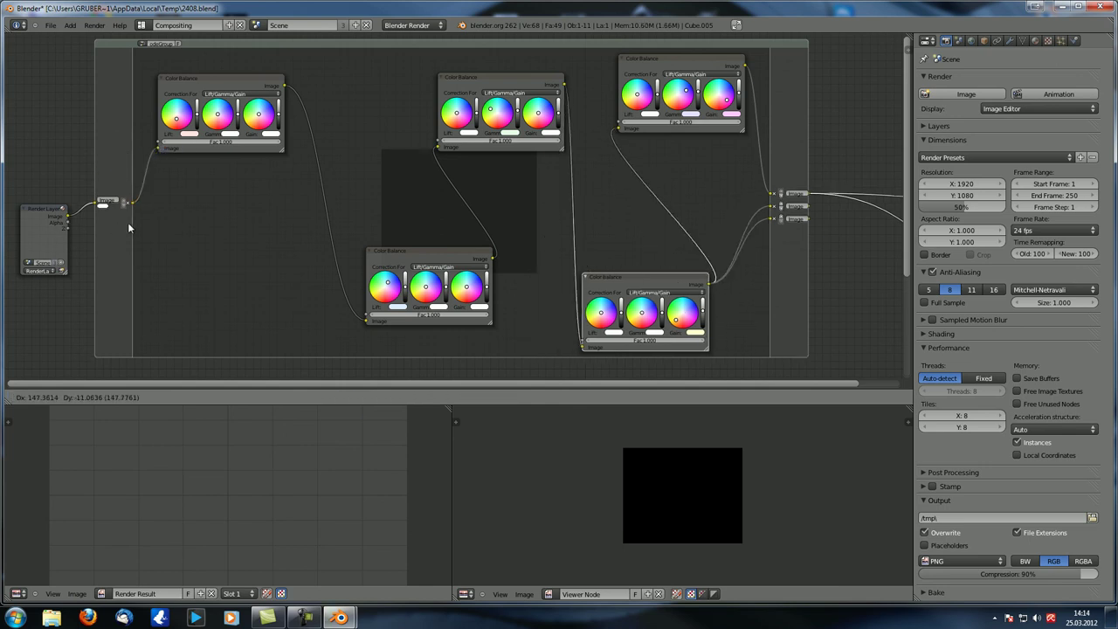
left_click(97, 232)
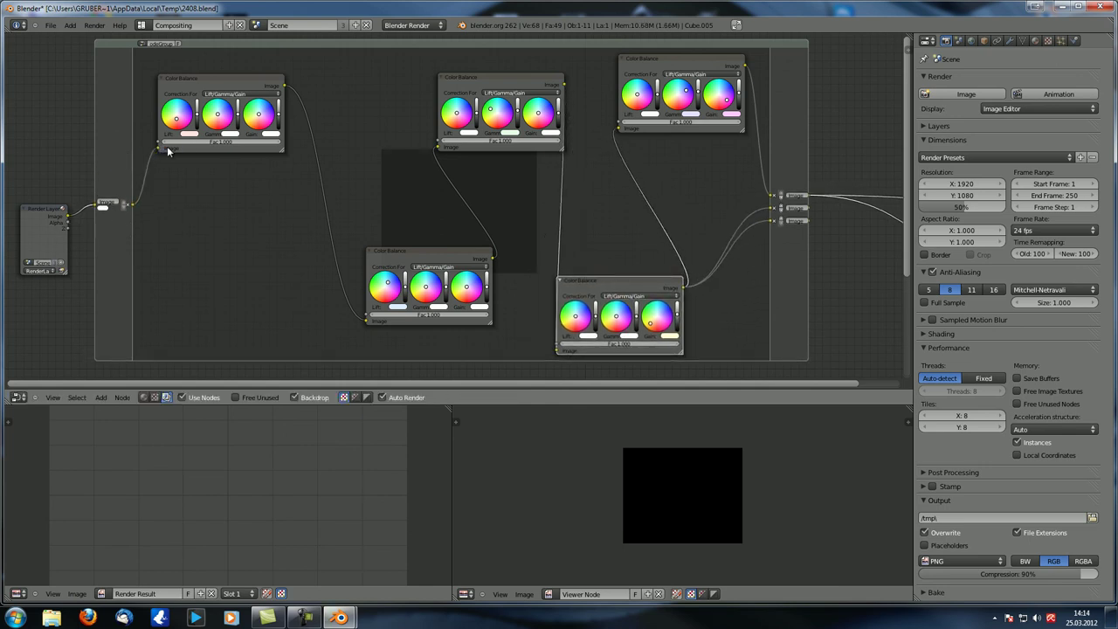
left_click_drag(104, 176, 98, 179)
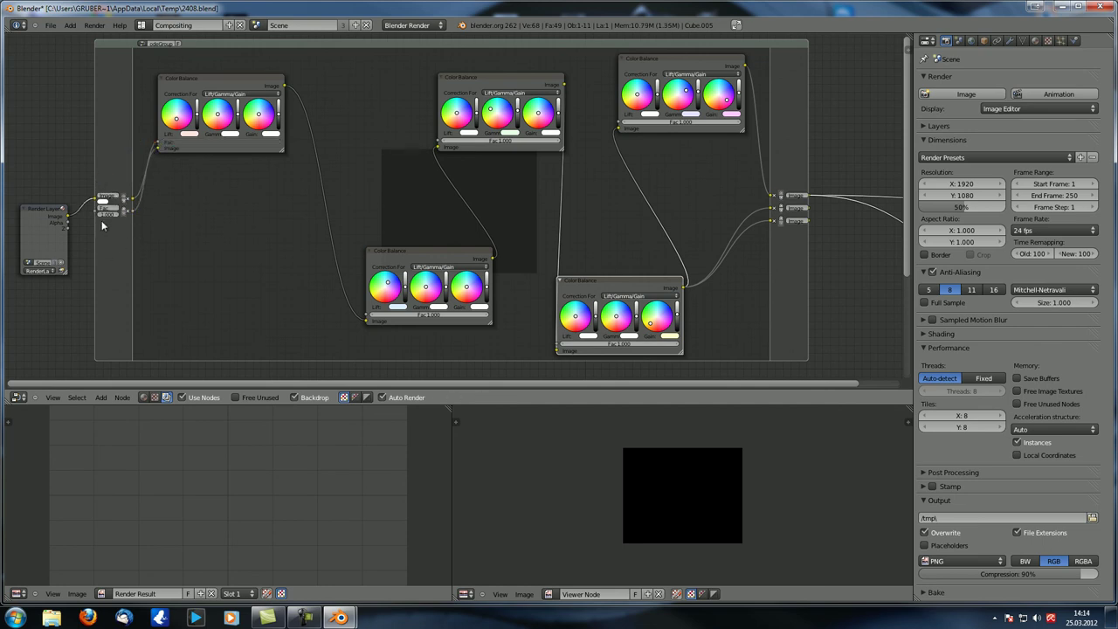
scroll(108, 218, "up", 5)
middle_click_drag(114, 220, 451, 270, "shift")
scroll(451, 269, "down", 5)
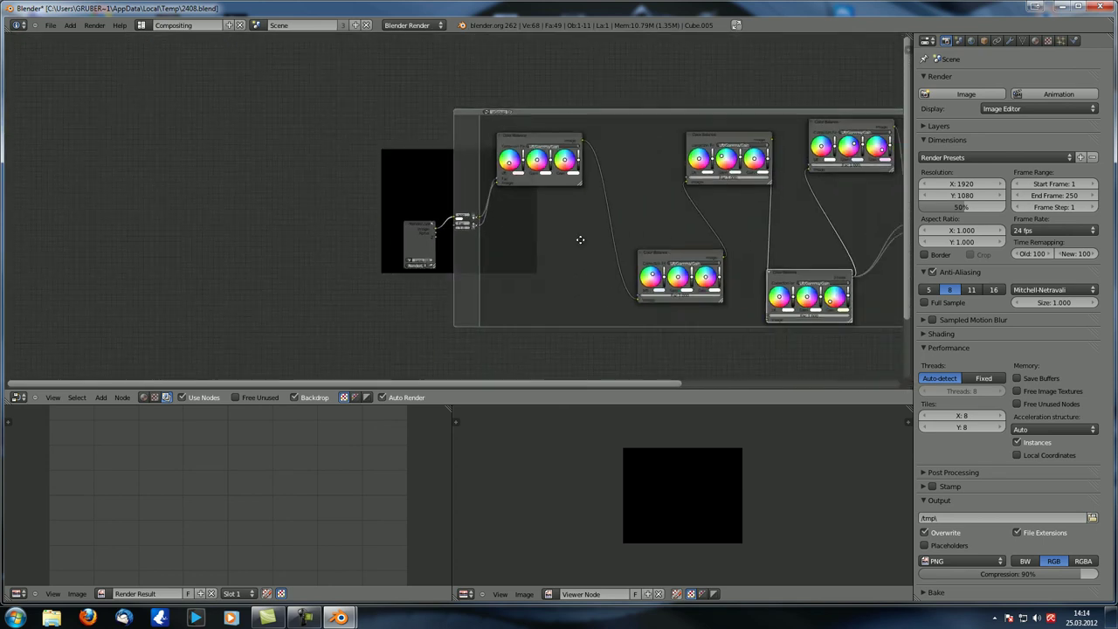
Exit the node group and ungroup it with Alt+G.
key("Tab")
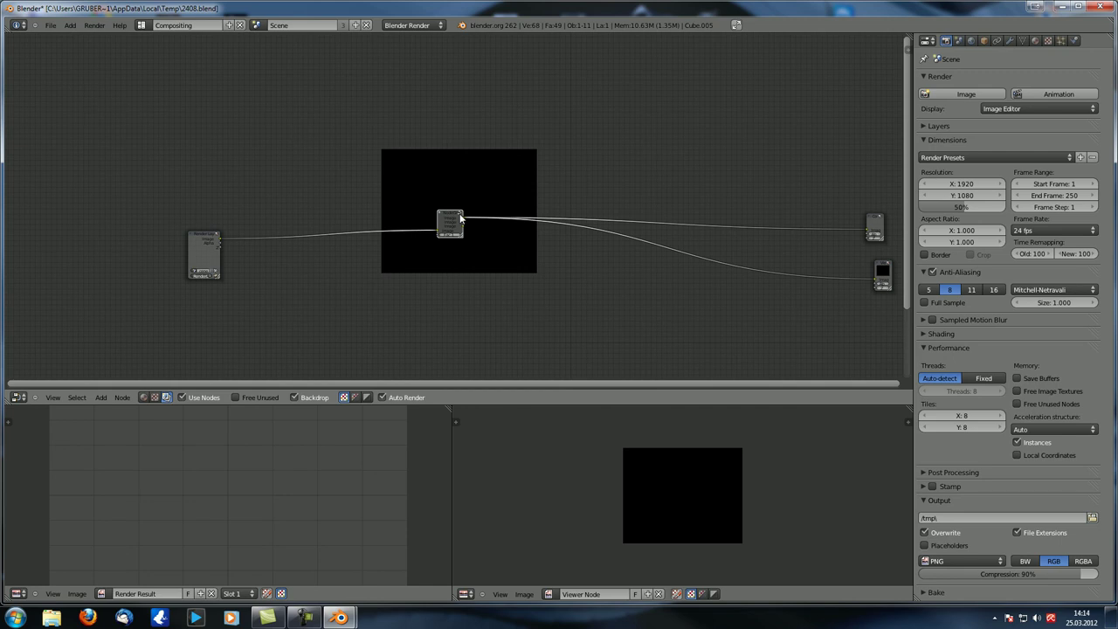
key("alt+g")
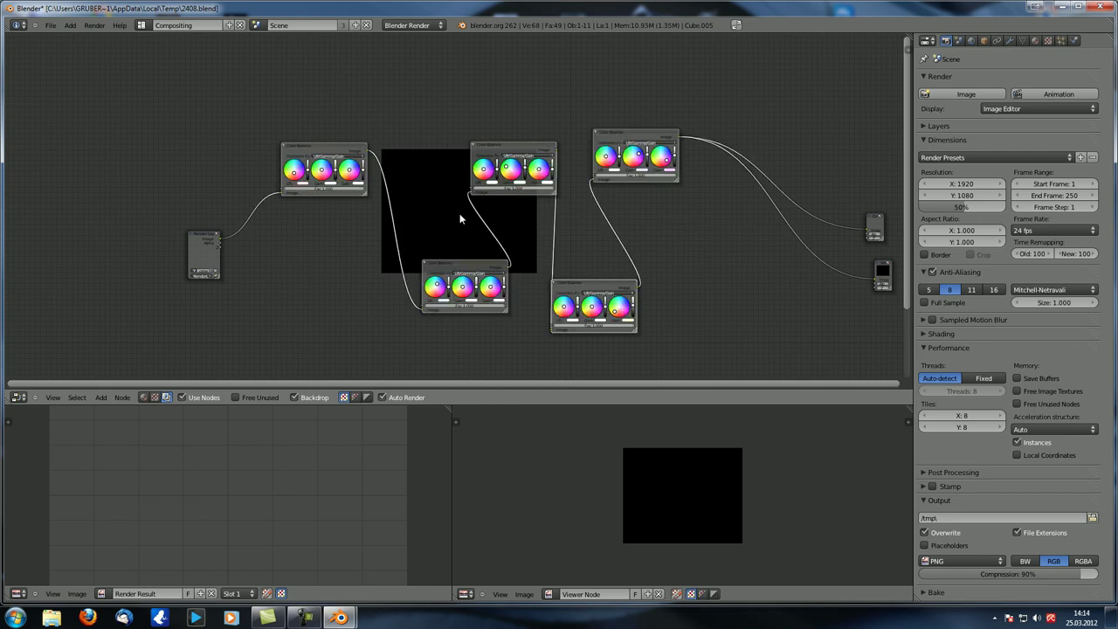
scroll(459, 213, "down", 3)
middle_click_drag(459, 213, 416, 232)
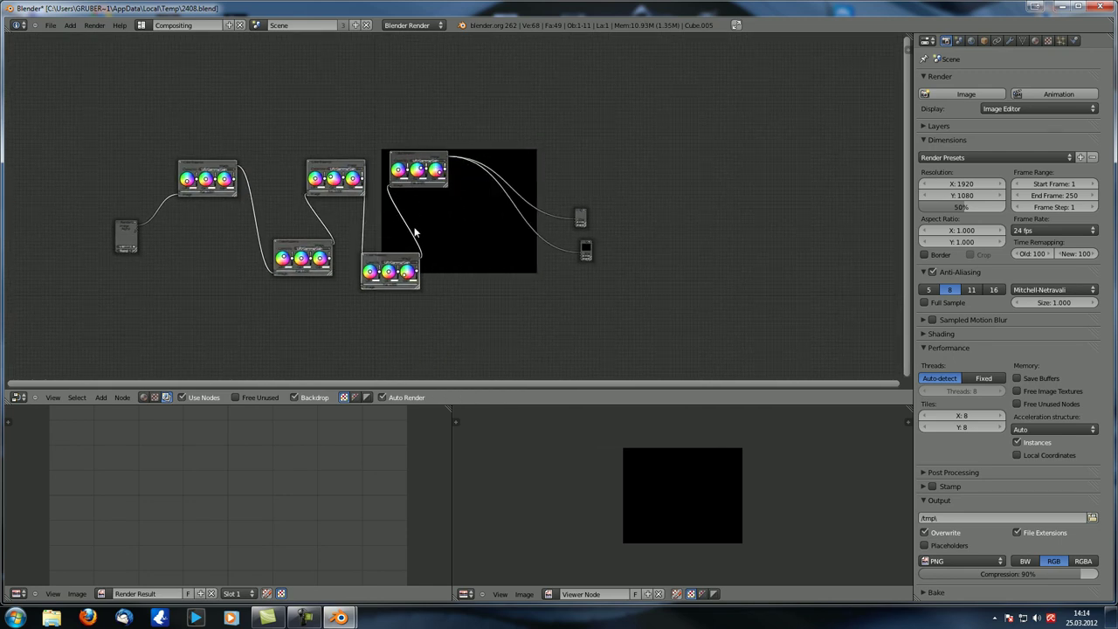
left_click(122, 398)
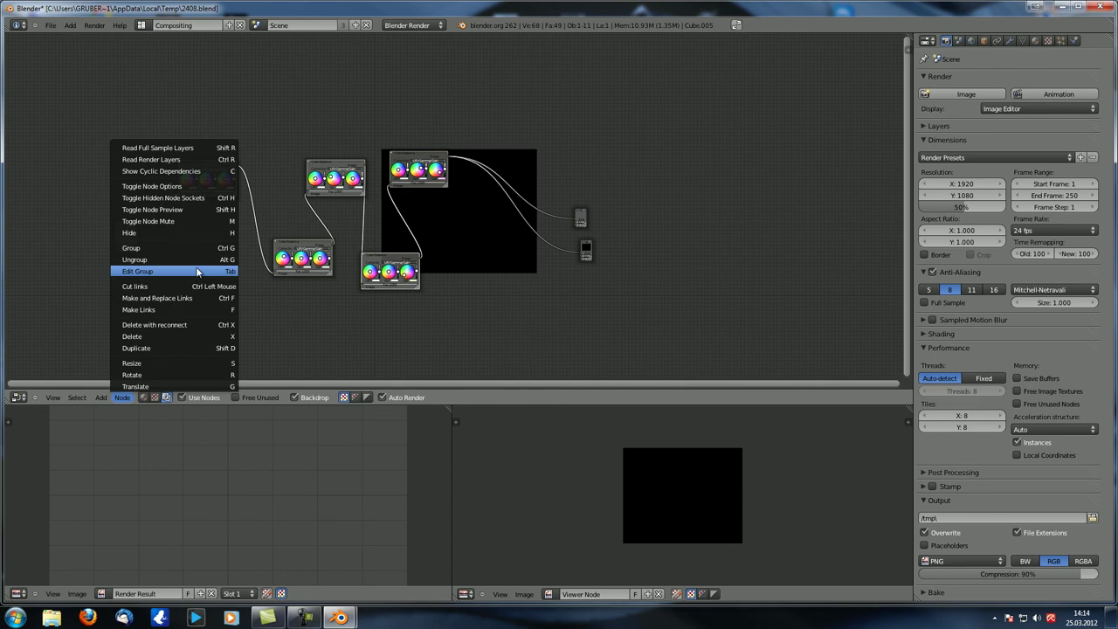
left_click(148, 234)
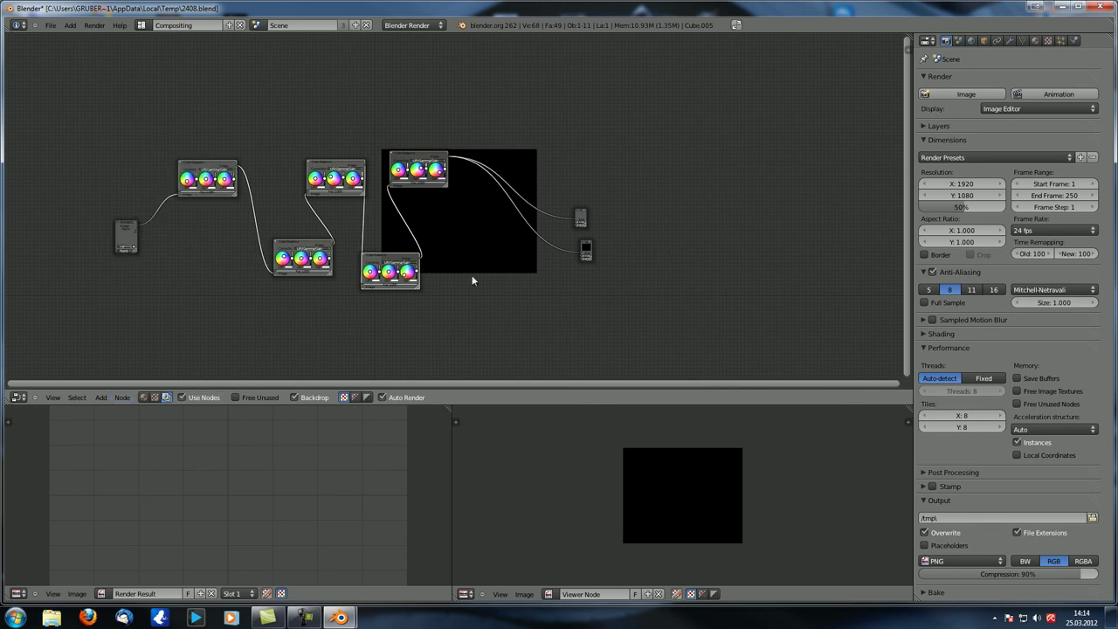
scroll(380, 247, "up", 4)
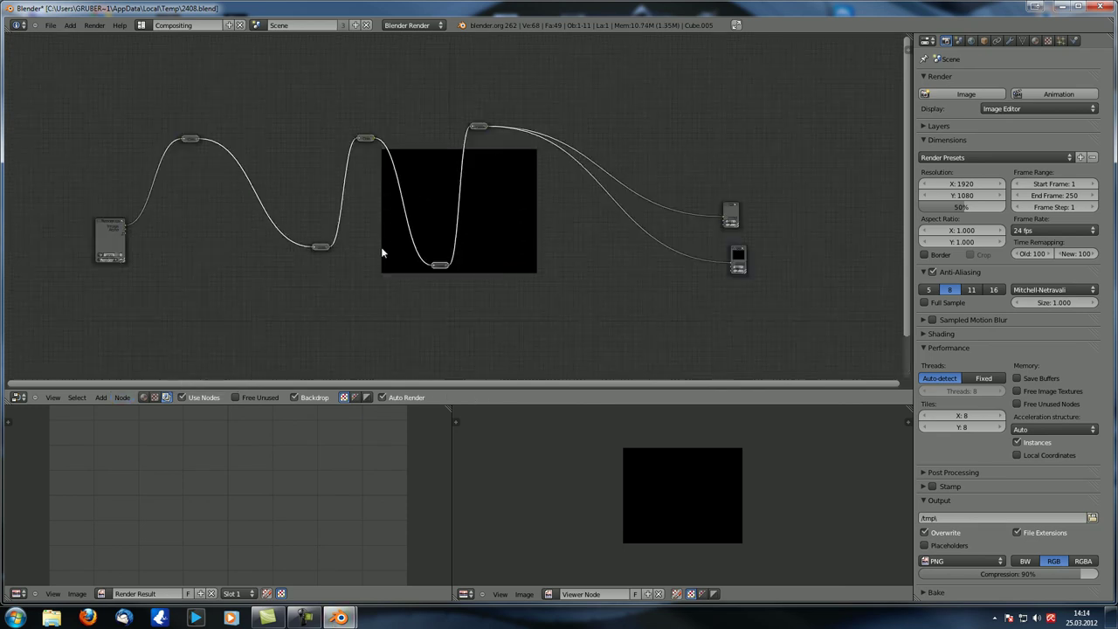
scroll(434, 303, "down", 2)
middle_click_drag(319, 225, 426, 248)
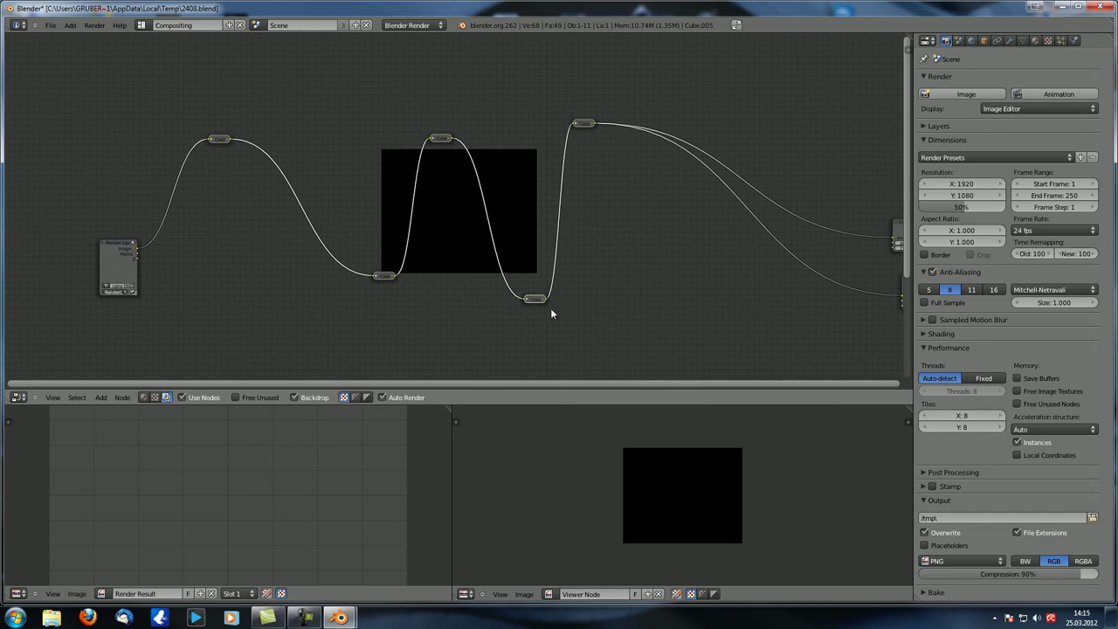
scroll(314, 236, "up", 1)
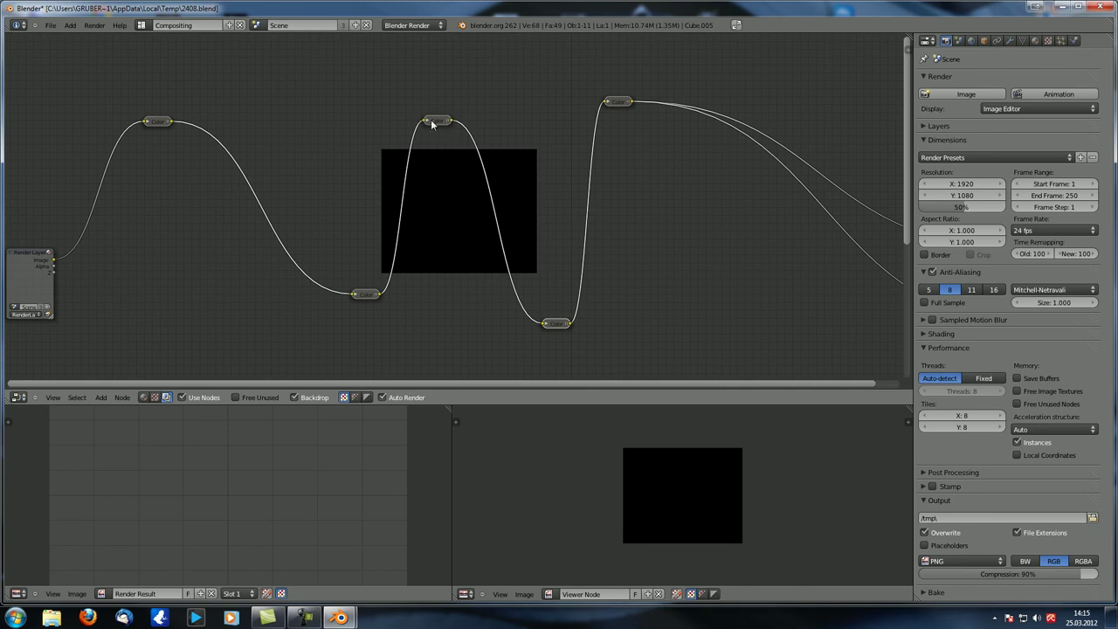
scroll(524, 316, "up", 7)
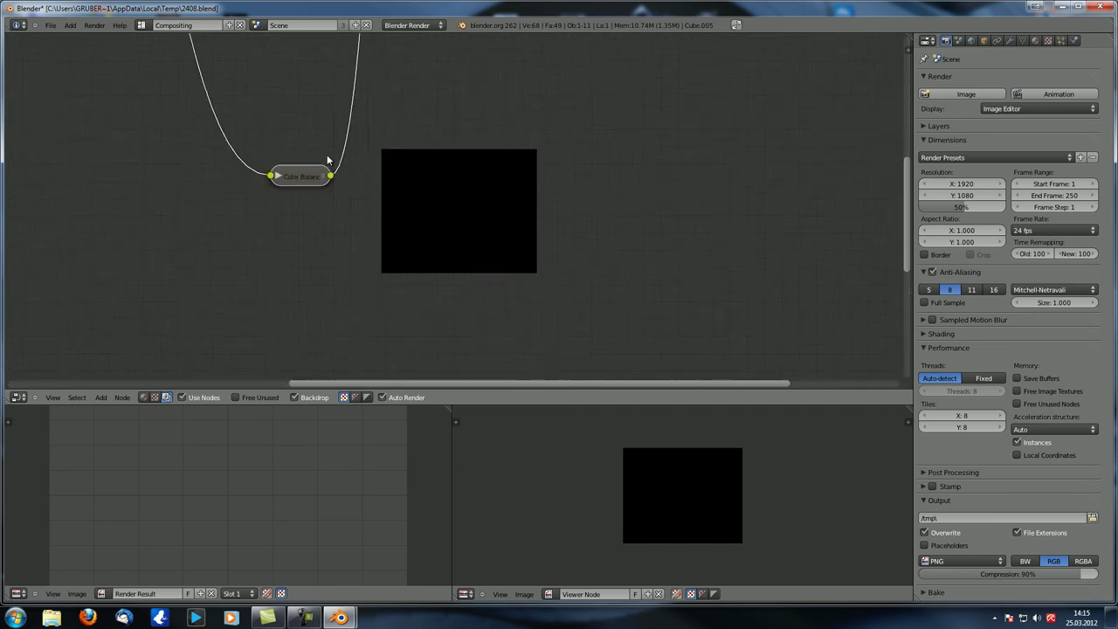
middle_click_drag(401, 203, 569, 217)
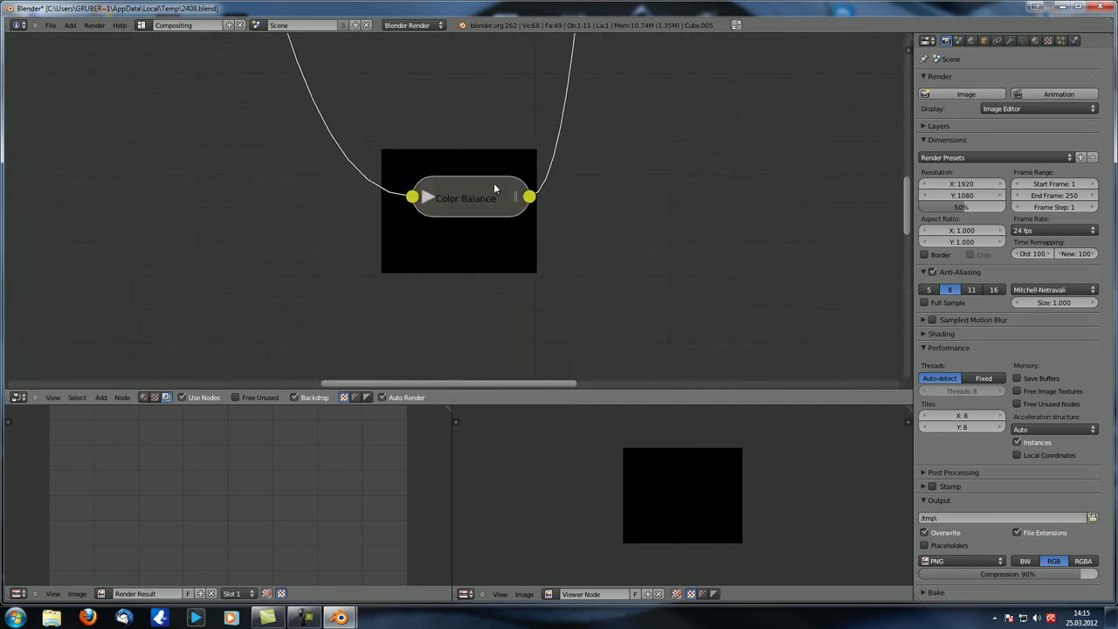
scroll(463, 201, "down", 6)
key("Home")
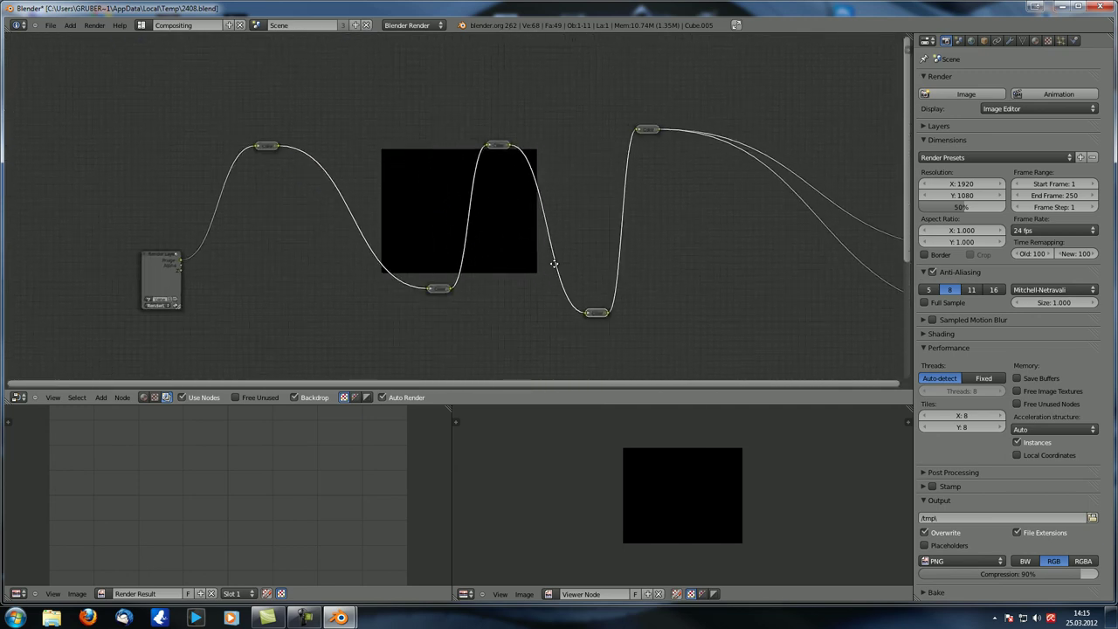
key("h")
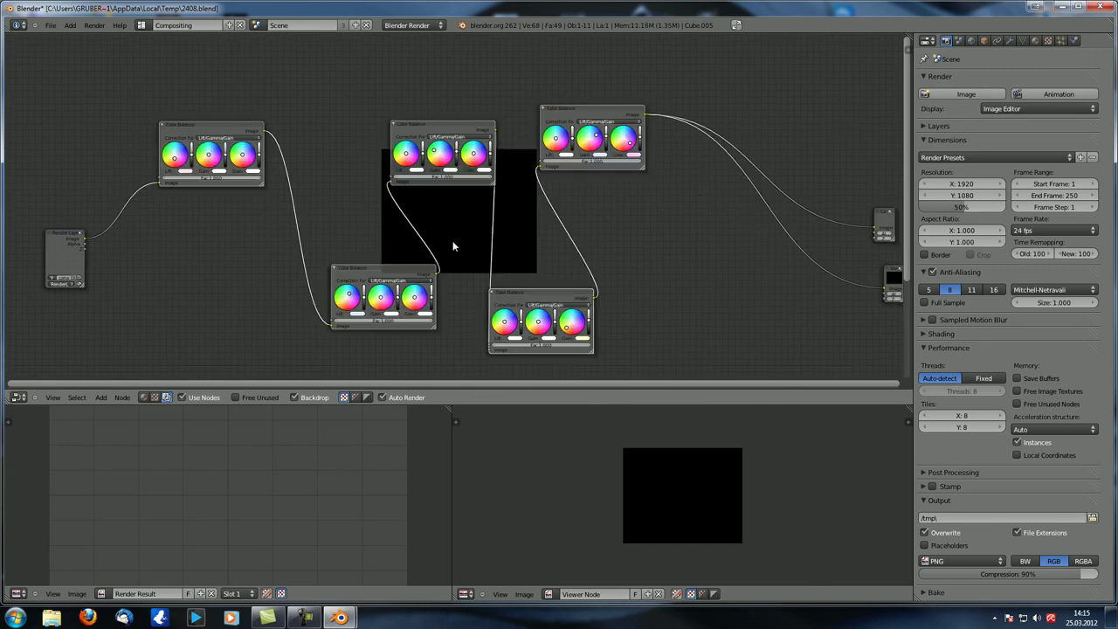
Hide and then reshow the top middle Color Balance node's colour wheels via Toggle Node Options.
left_click(122, 398)
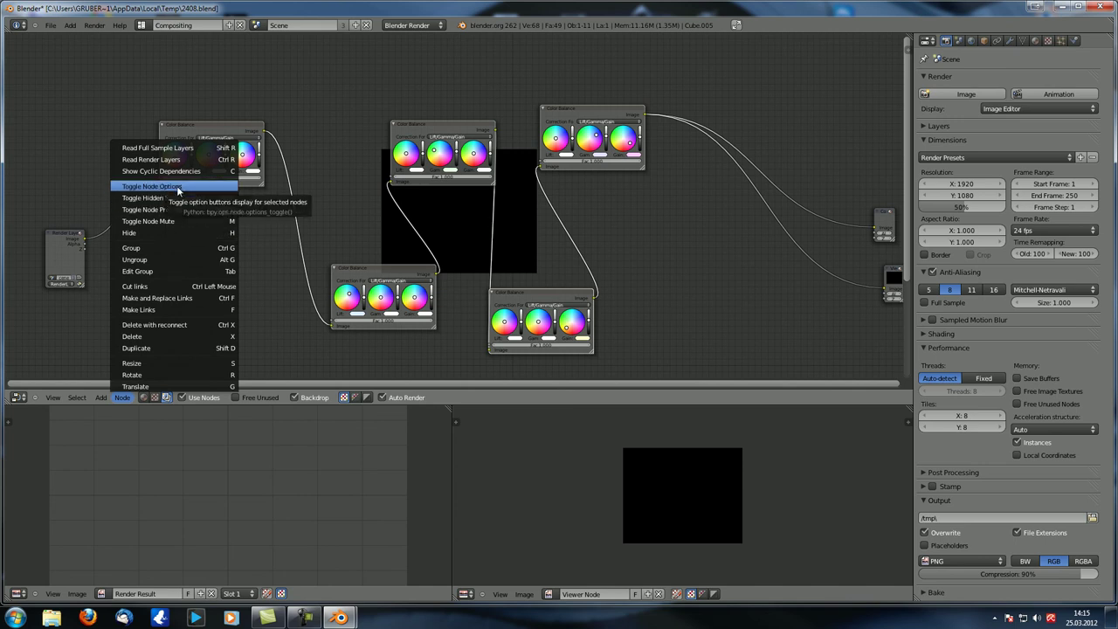
left_click(441, 129)
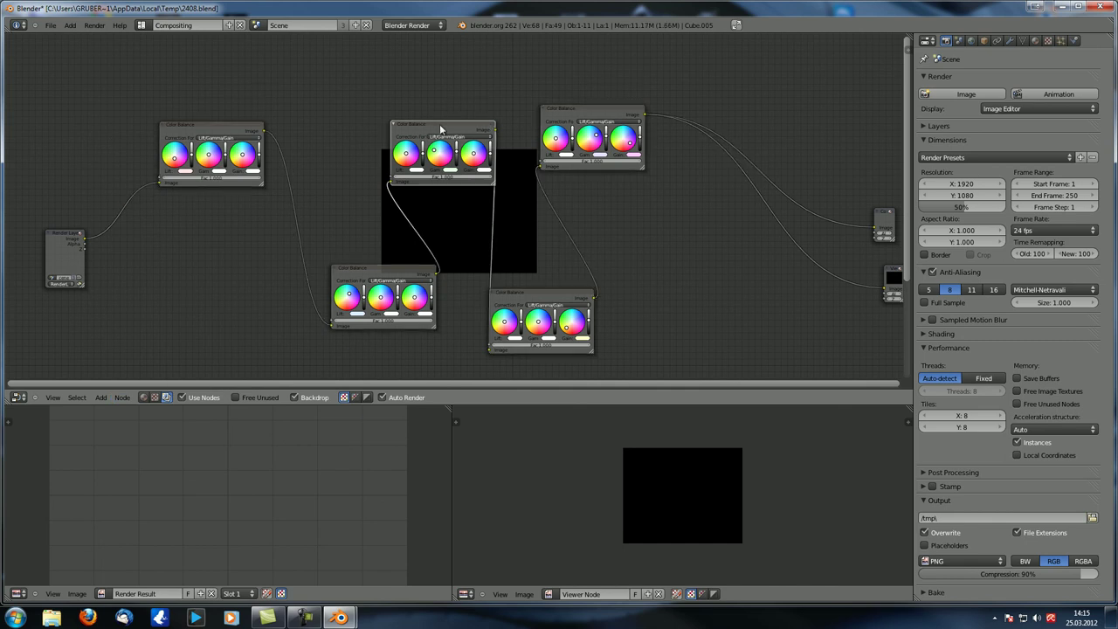
left_click(121, 398)
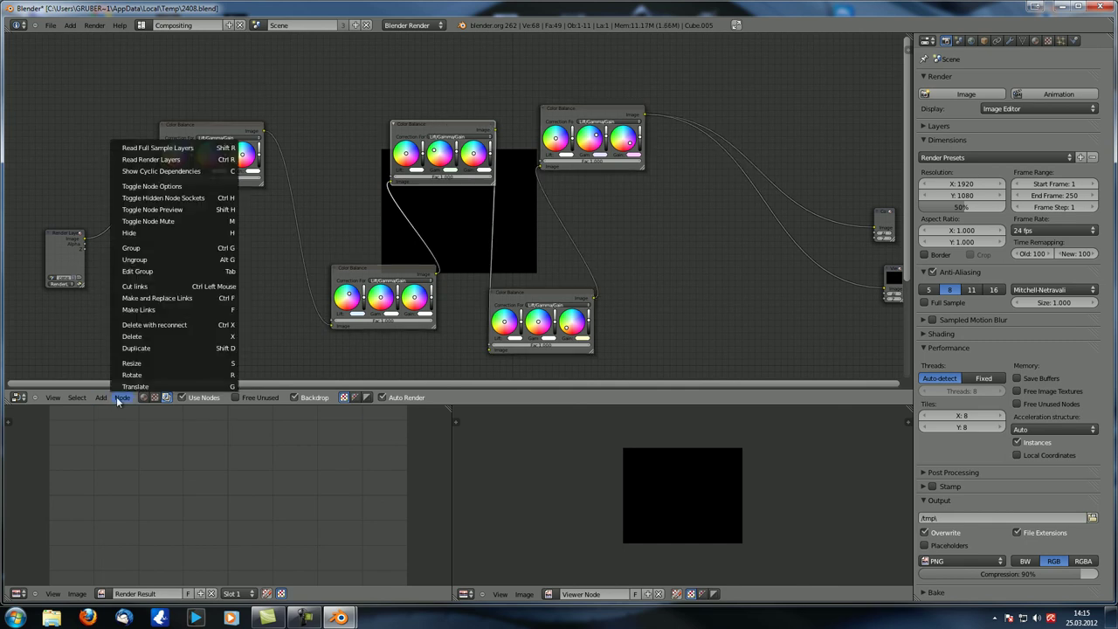
left_click(175, 189)
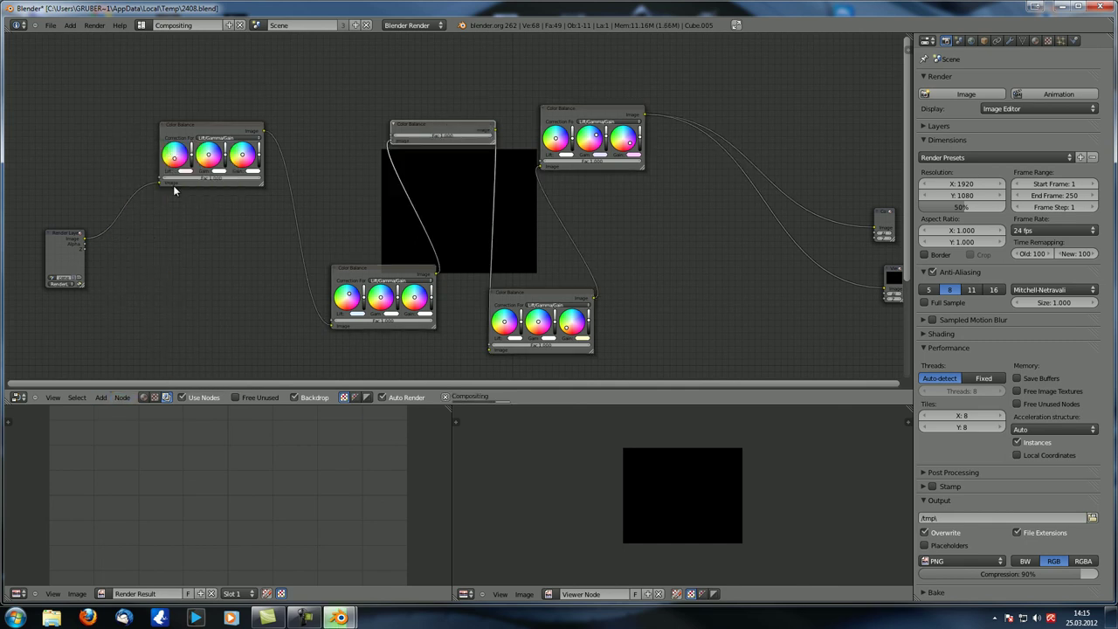
left_click(121, 398)
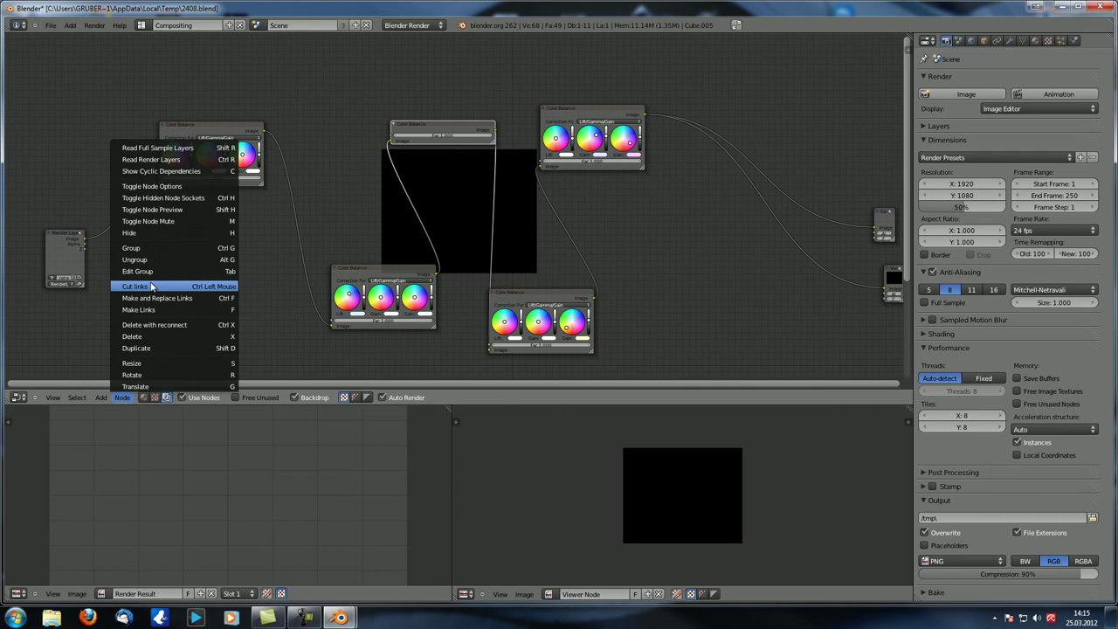
left_click(174, 186)
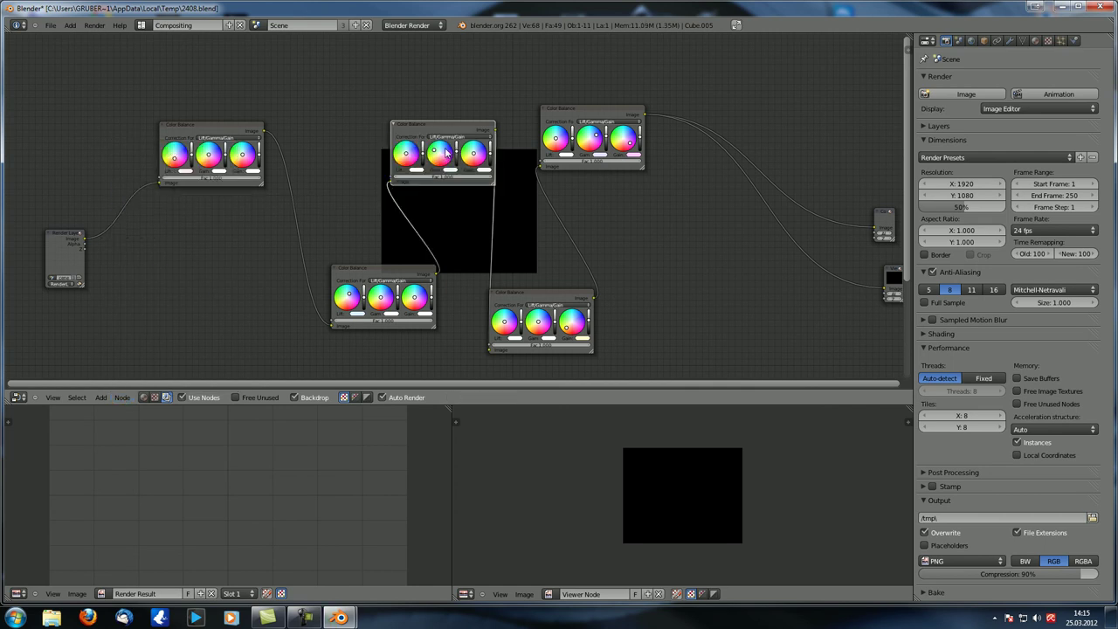
Turn on Toggle Node Preview for that node and move it down-left.
scroll(448, 153, "up", 5)
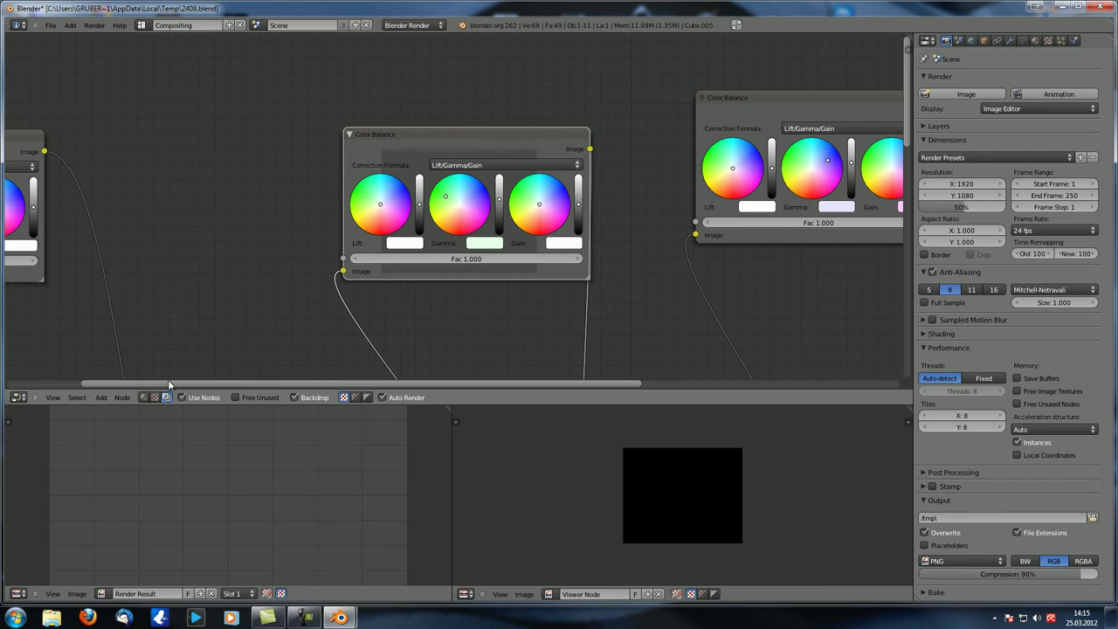
left_click(122, 397)
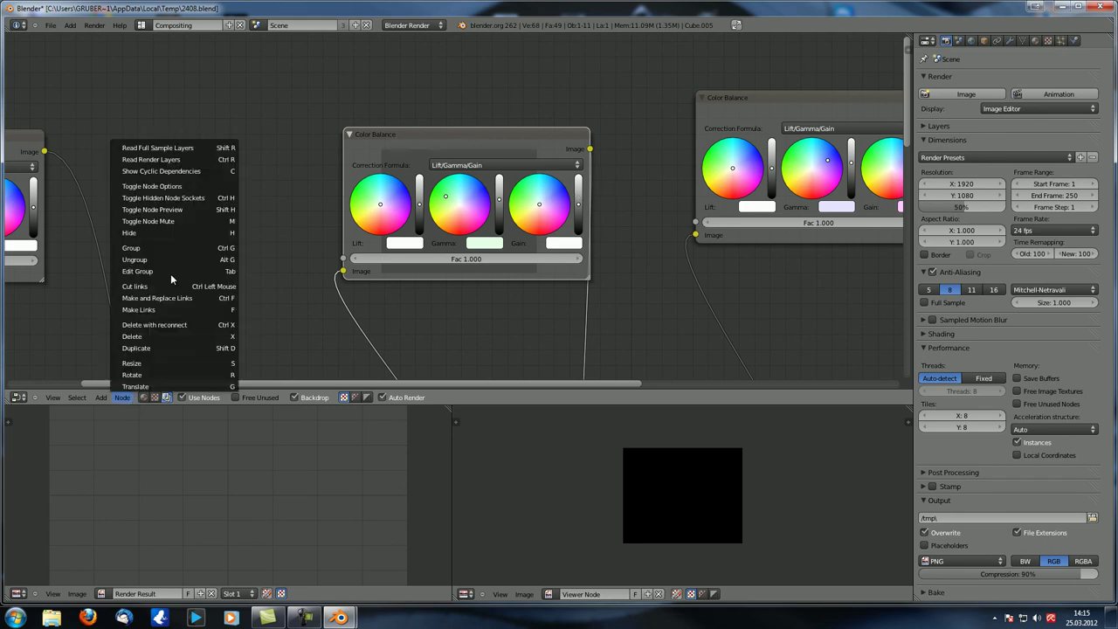
left_click(179, 211)
left_click_drag(497, 137, 483, 183)
scroll(482, 183, "down", 1)
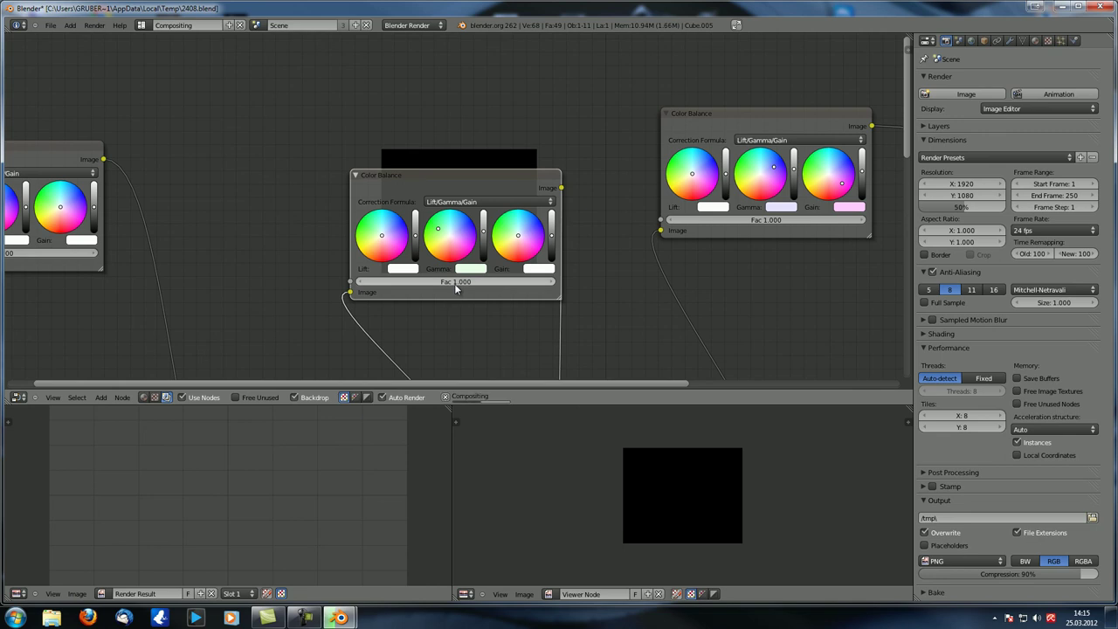
Pan to the Composite and Viewer nodes, shift the Viewer slightly left and reselect it.
scroll(468, 185, "down", 4)
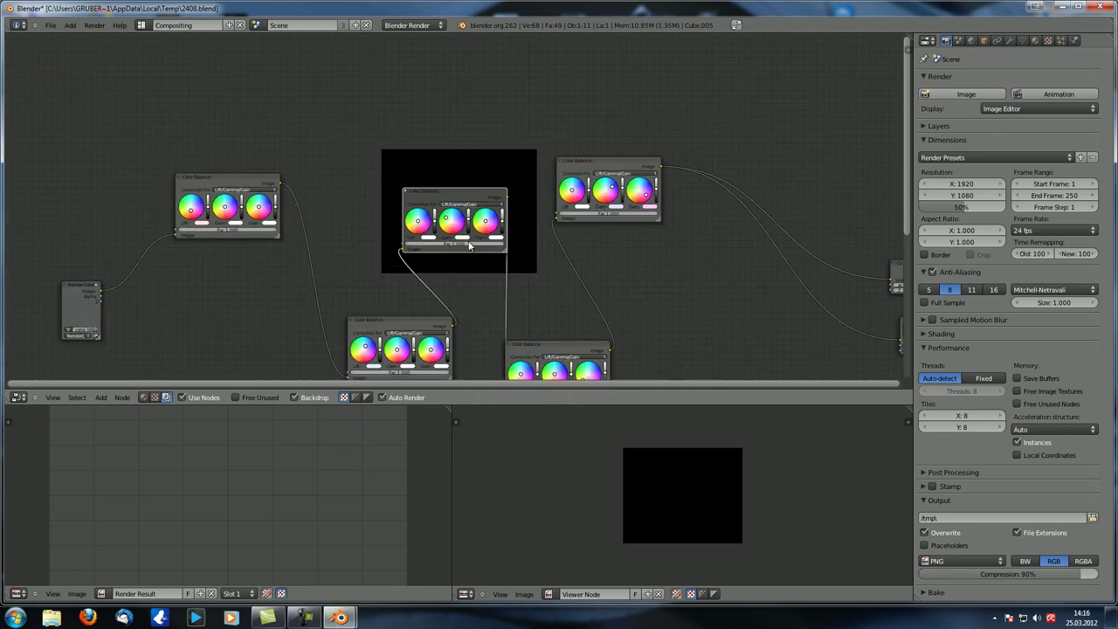
scroll(522, 252, "up", 1)
middle_click_drag(677, 298, 265, 190)
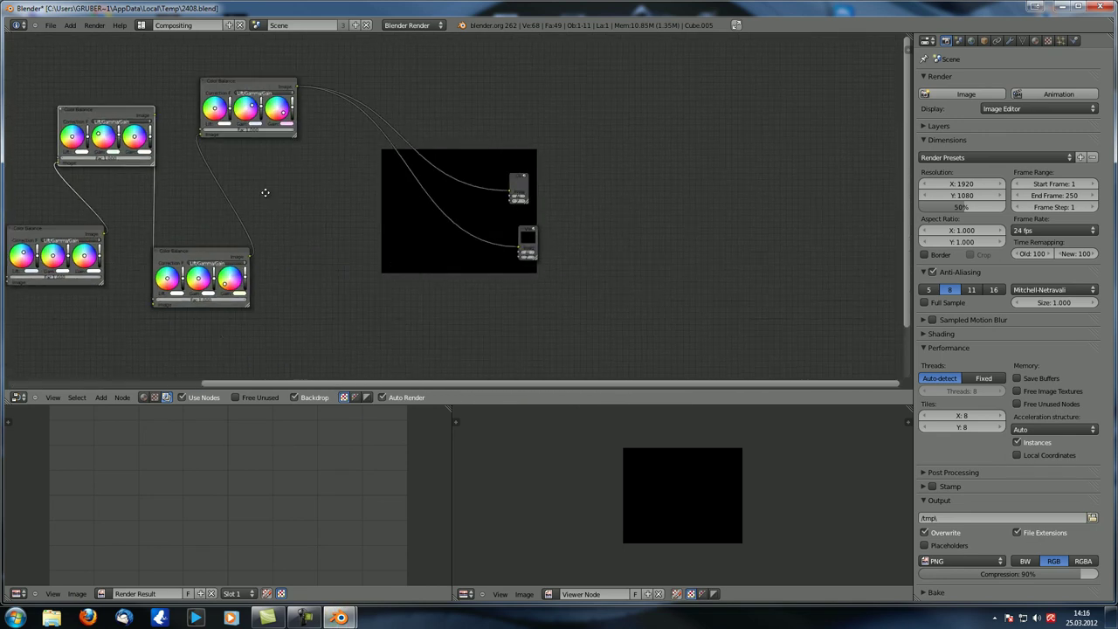
scroll(404, 230, "up", 2)
middle_click_drag(405, 230, 514, 217)
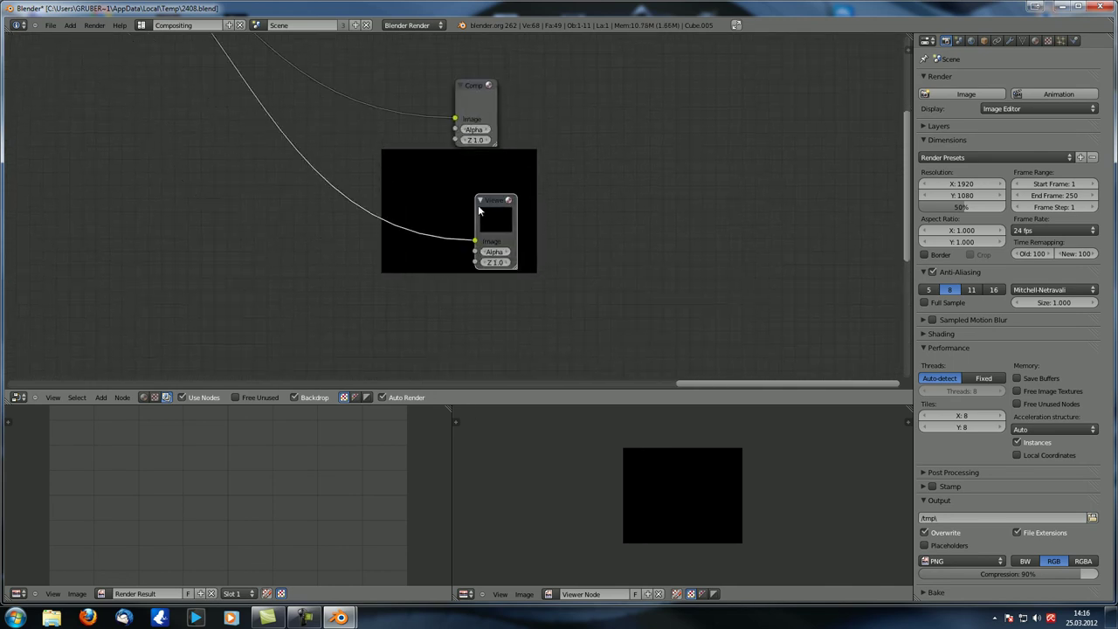
left_click_drag(478, 205, 451, 199)
left_click(547, 238)
left_click(457, 219)
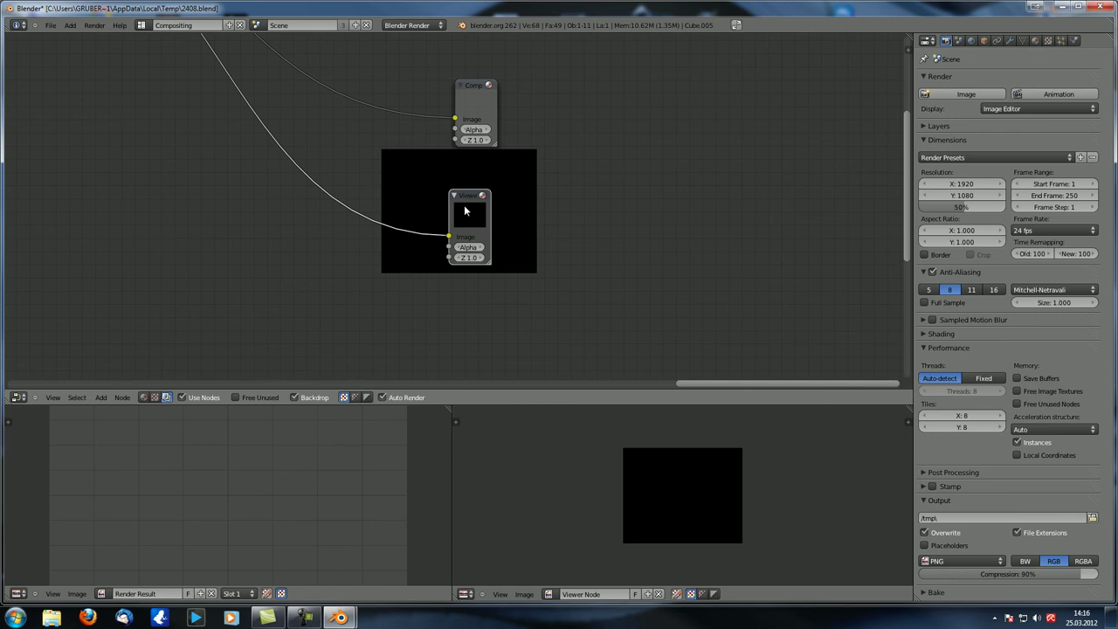
Pan back to the Color Balance chain and open then dismiss the Node menu.
scroll(469, 234, "down", 6)
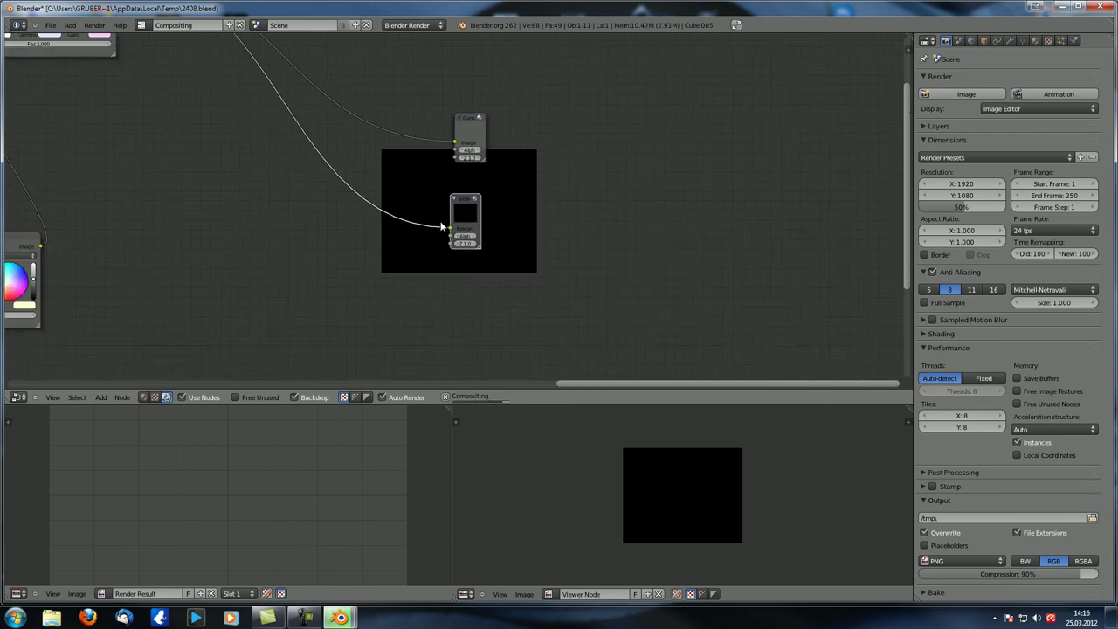
middle_click_drag(307, 228, 526, 245)
scroll(526, 219, "up", 2)
middle_click_drag(534, 189, 507, 217)
scroll(507, 218, "up", 1)
left_click(125, 397)
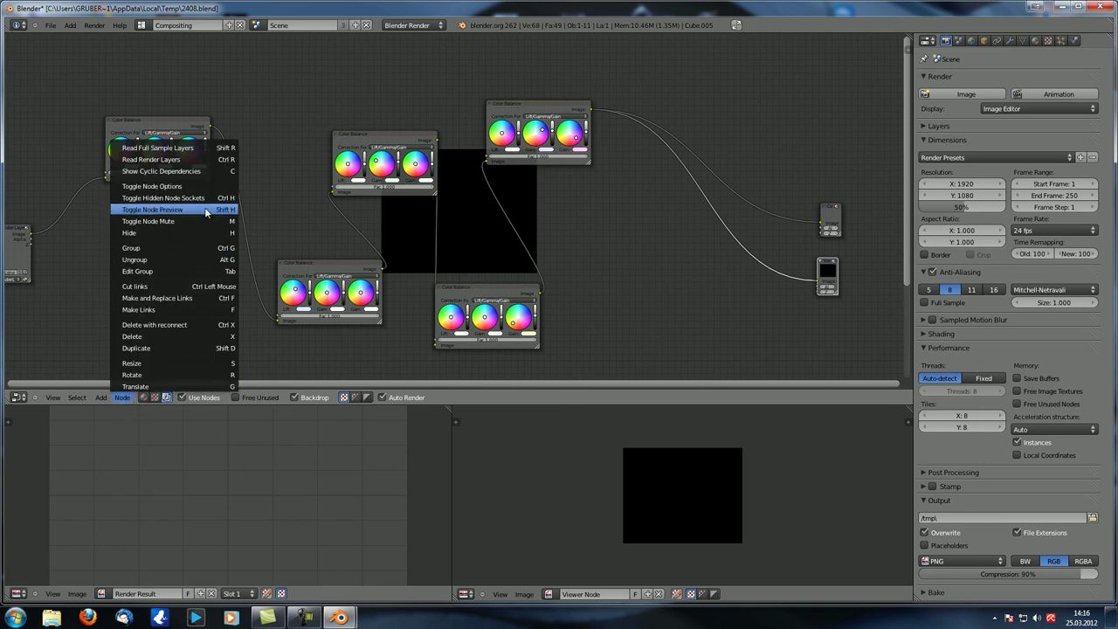
middle_click_drag(649, 294, 594, 253)
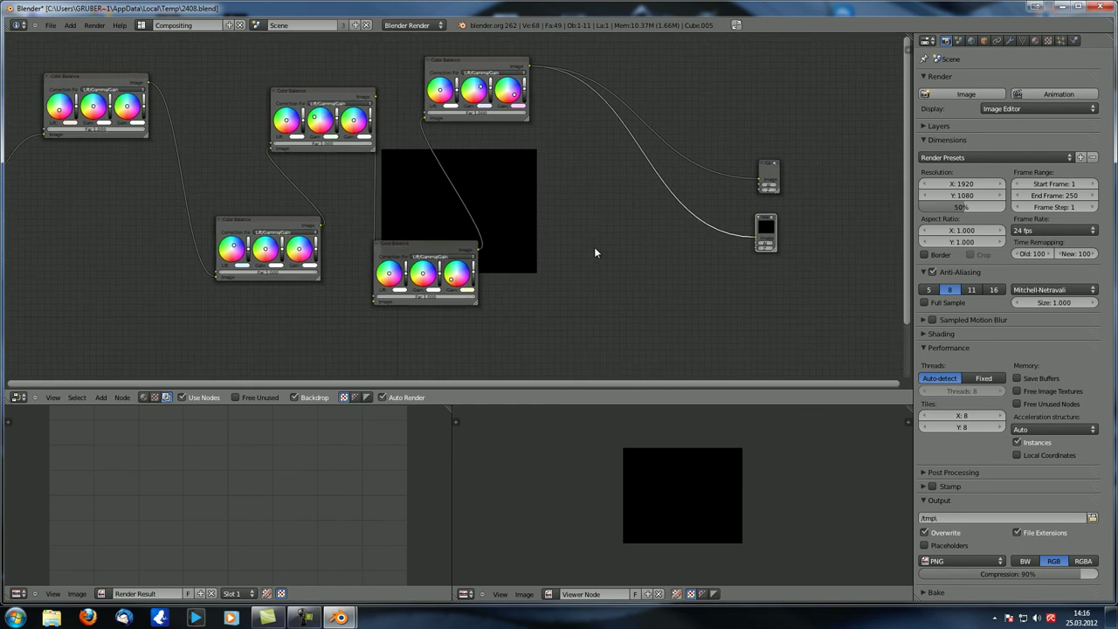
Render the blocks scene with F12 and select the top Color Balance node.
key("F12")
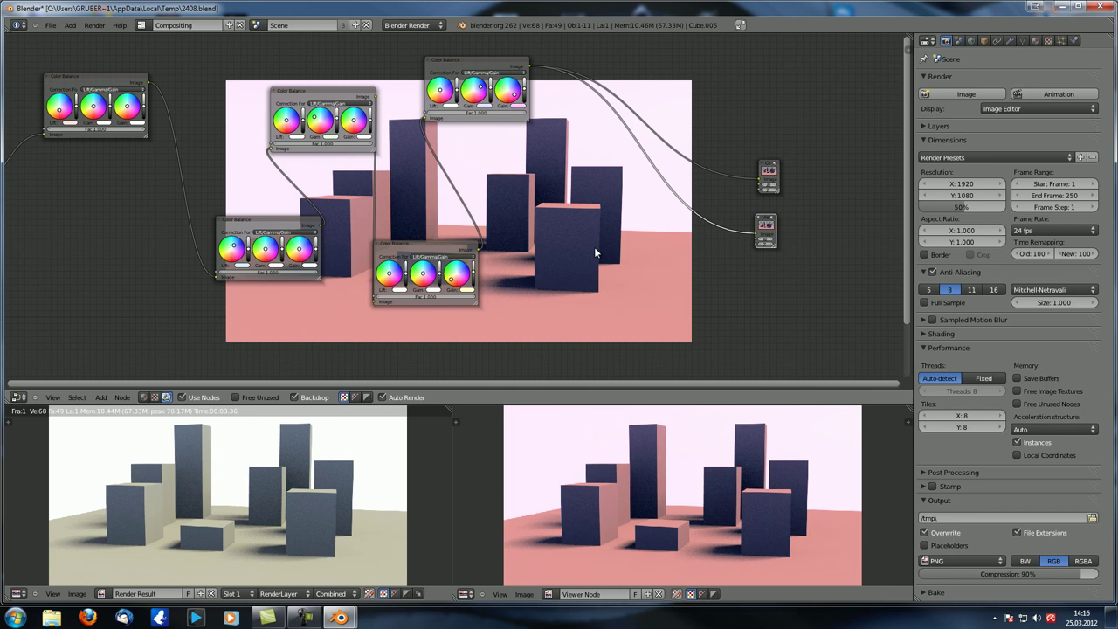
scroll(528, 225, "up", 2)
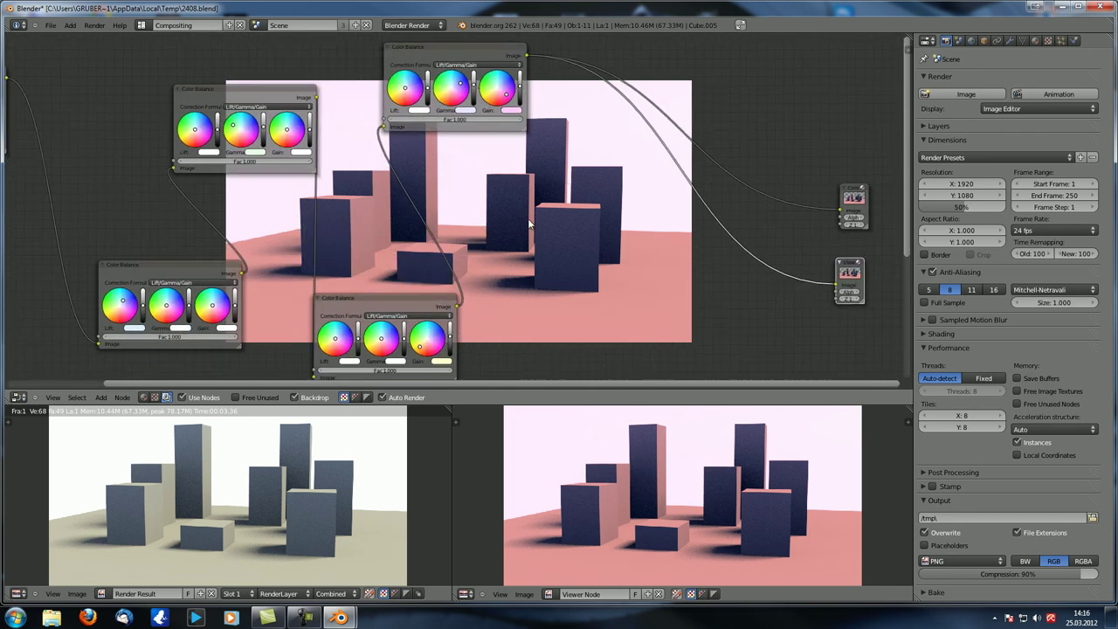
scroll(529, 226, "down", 3)
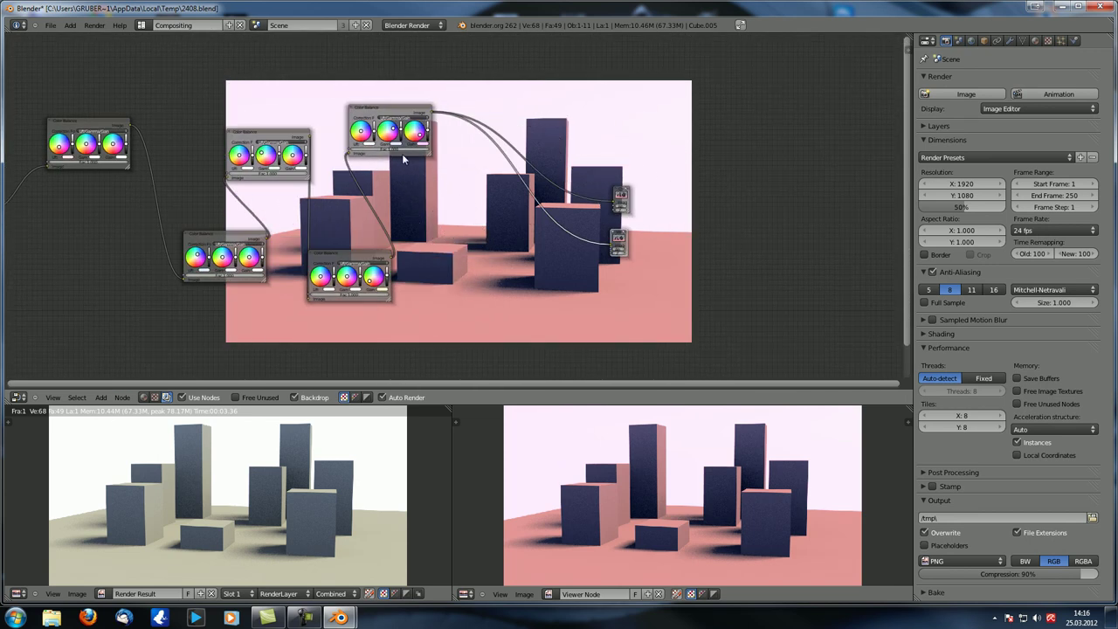
left_click(390, 113)
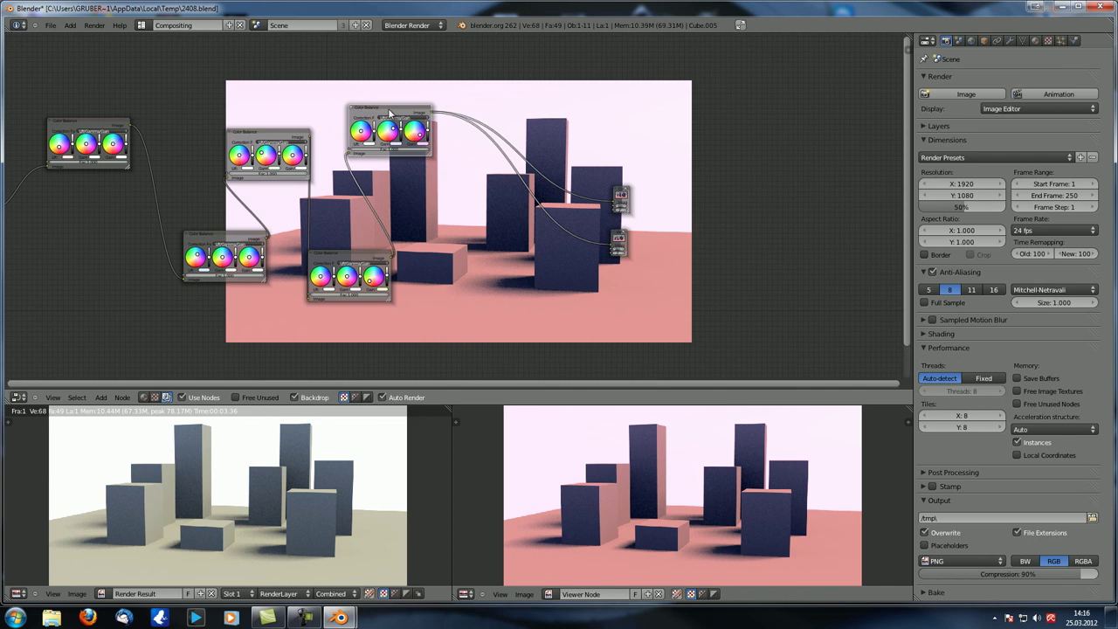
scroll(389, 113, "up", 2)
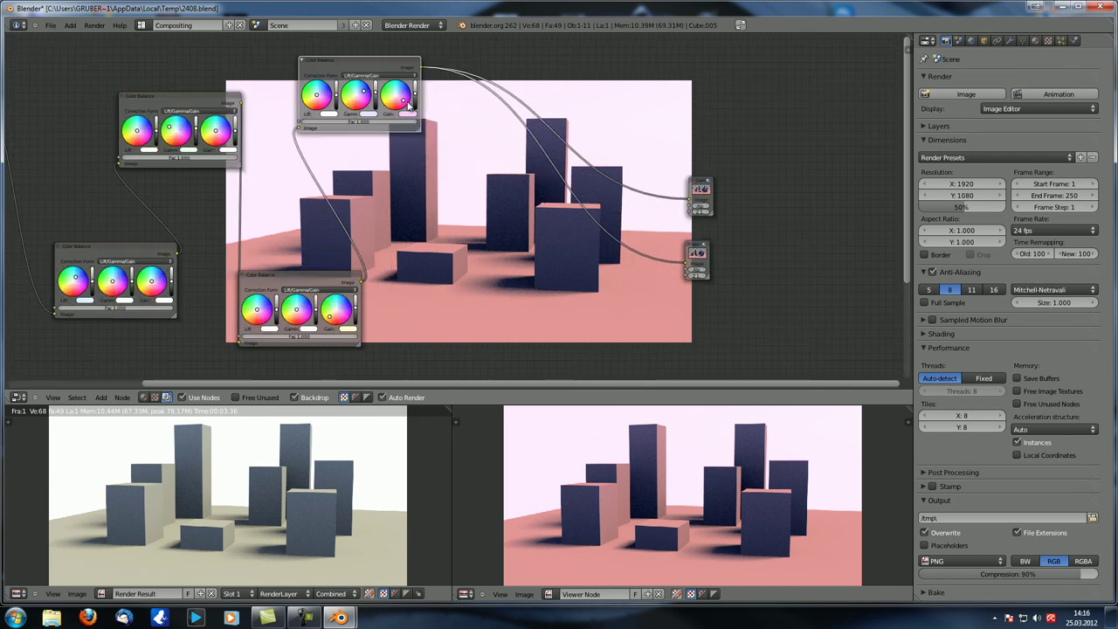
scroll(402, 103, "down", 1)
scroll(402, 103, "down", 1)
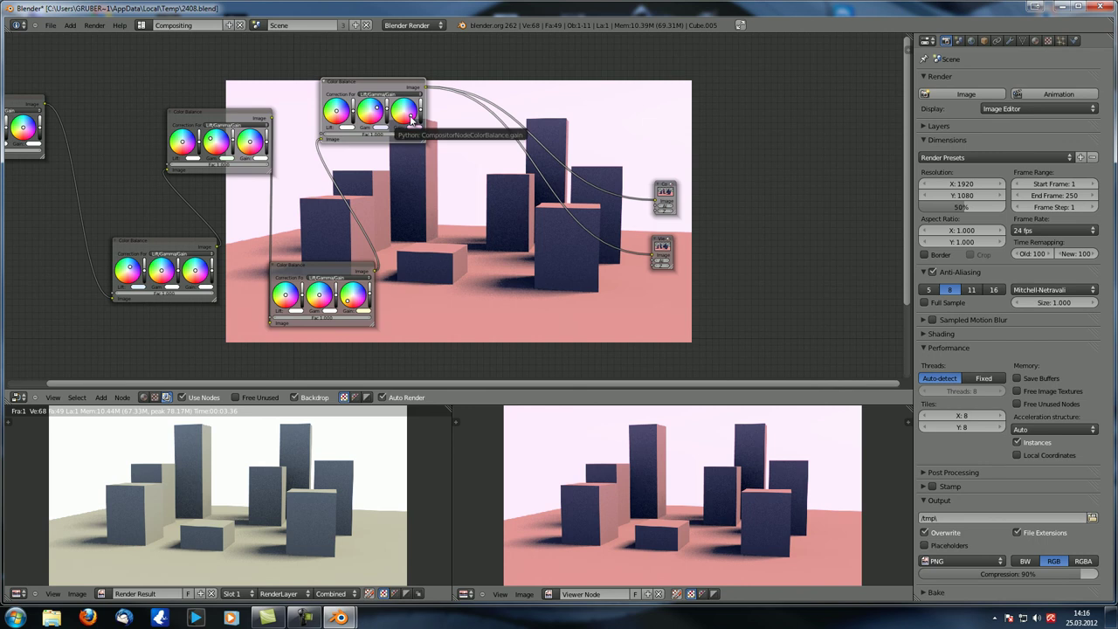
Shift the top node's Gain to a yellow-green grade, then revert to the pink grade.
left_click(410, 120)
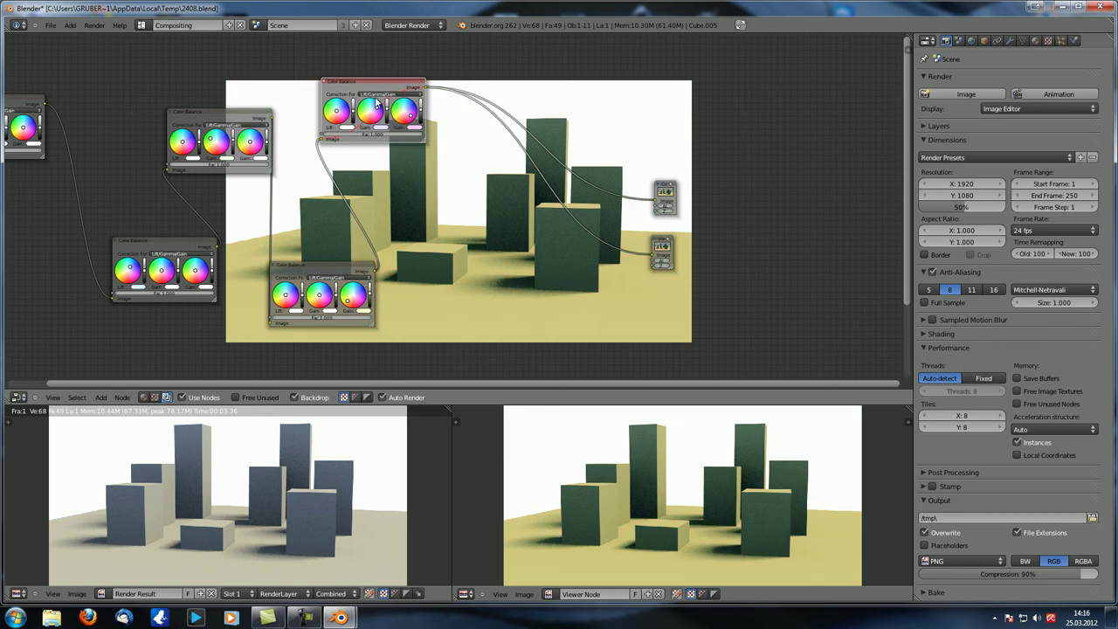
scroll(415, 142, "up", 3)
middle_click_drag(415, 141, 577, 270)
scroll(577, 270, "up", 3)
middle_click_drag(489, 255, 391, 266)
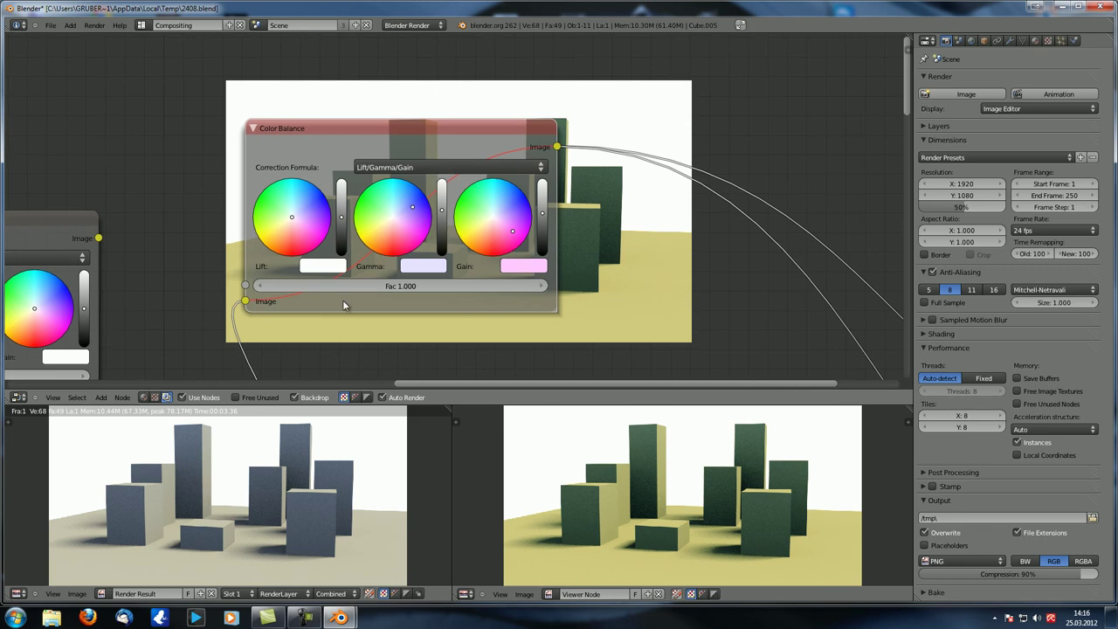
scroll(382, 220, "down", 2)
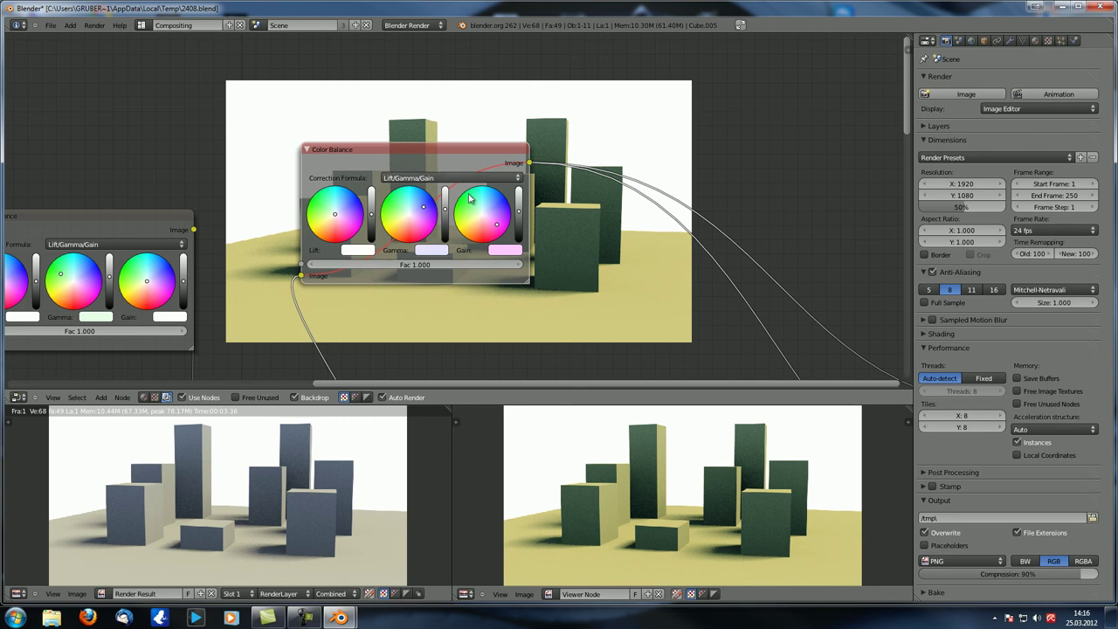
scroll(531, 173, "down", 3)
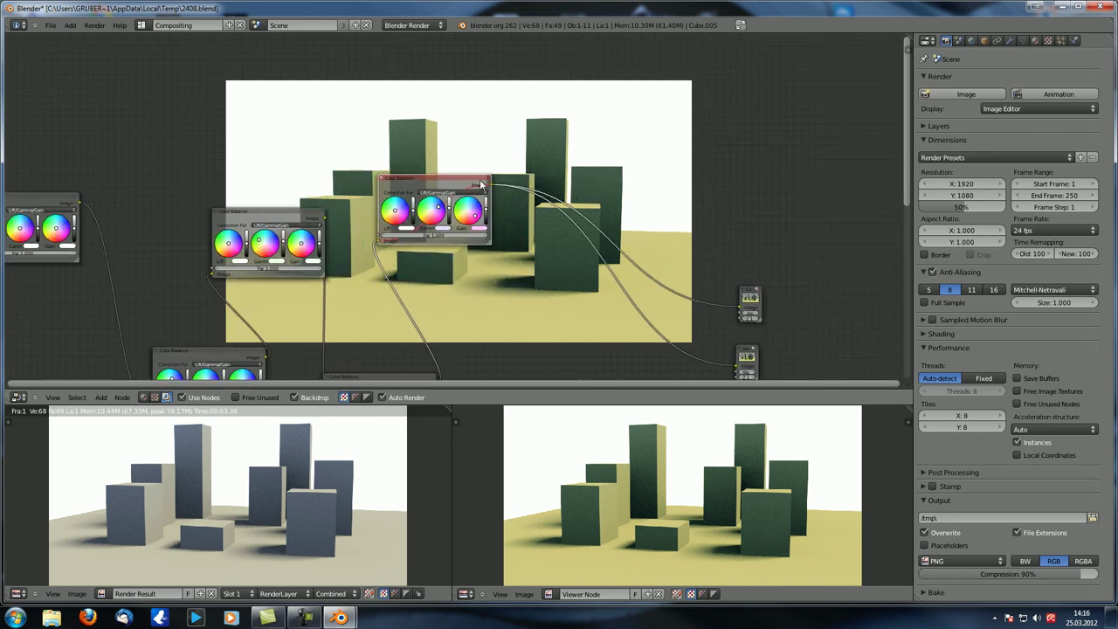
scroll(654, 341, "down", 2)
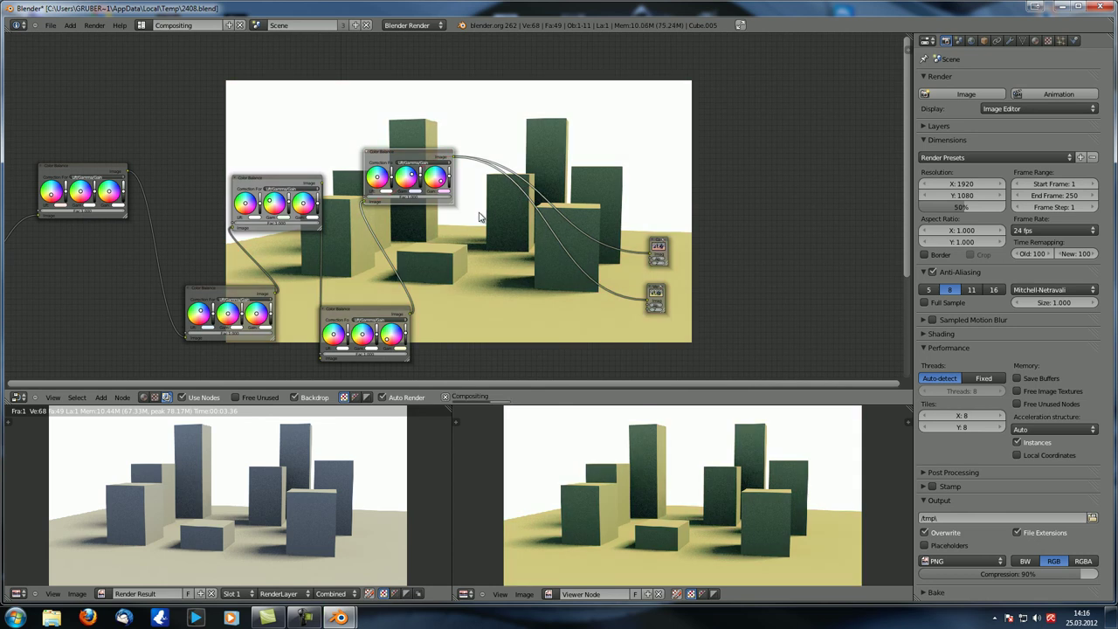
scroll(478, 216, "up", 2)
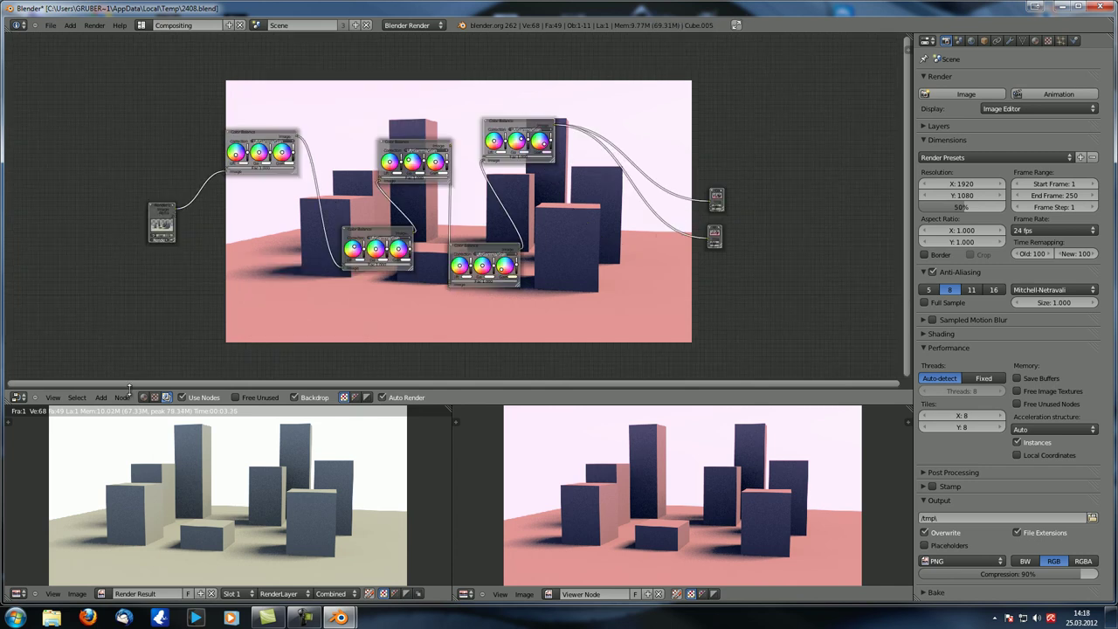
left_click(122, 397)
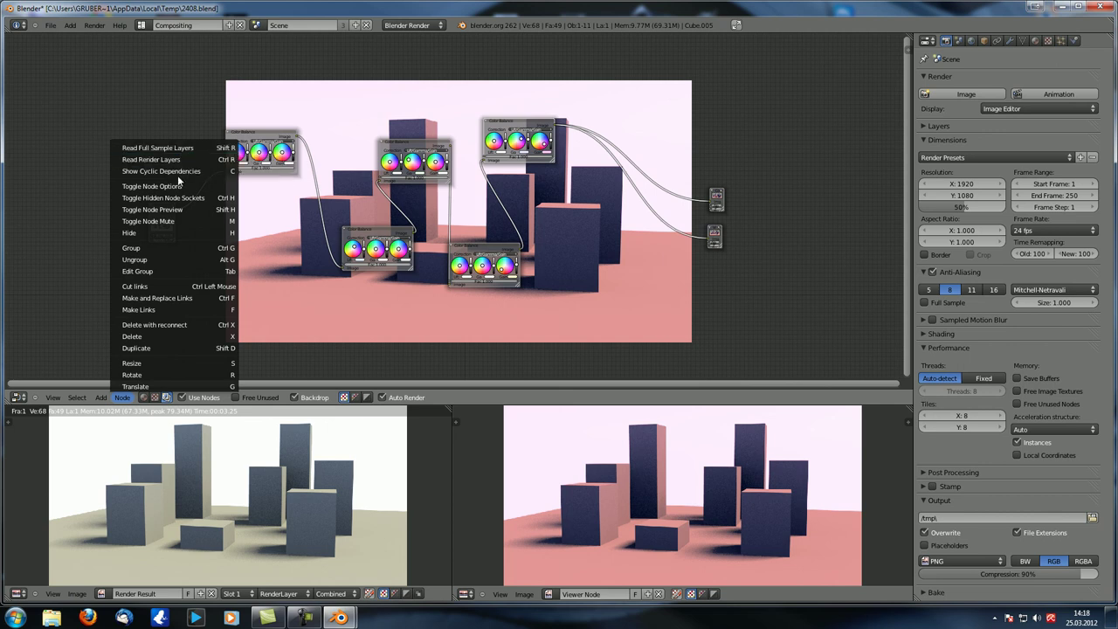
middle_click_drag(751, 272, 729, 266)
middle_click_drag(378, 279, 398, 266)
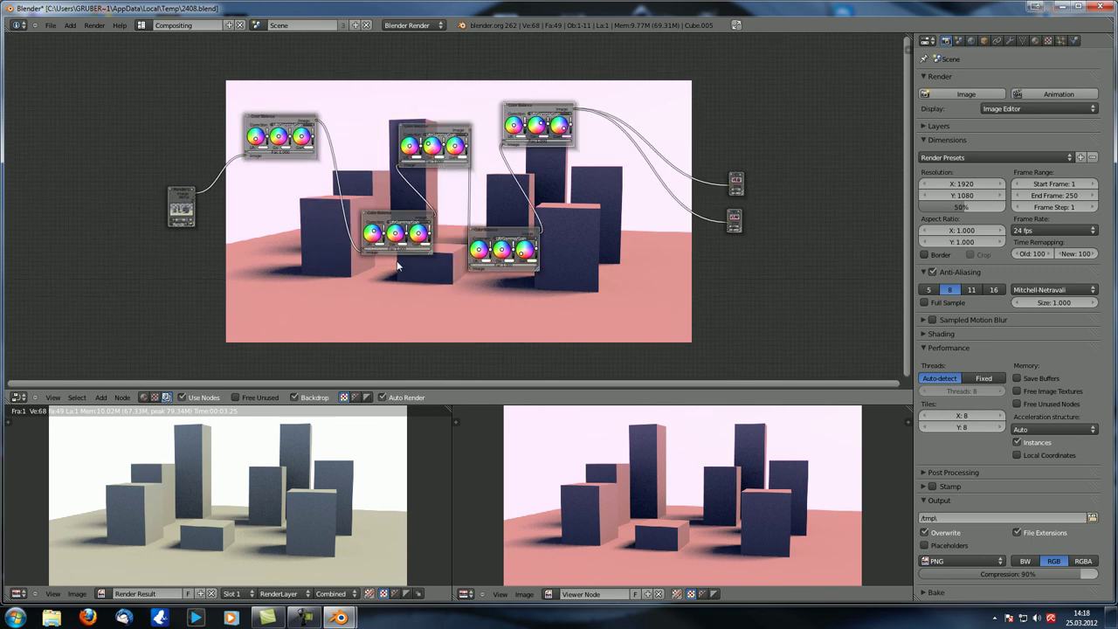
left_click(102, 399)
middle_click_drag(364, 281, 428, 251)
key("shift+a")
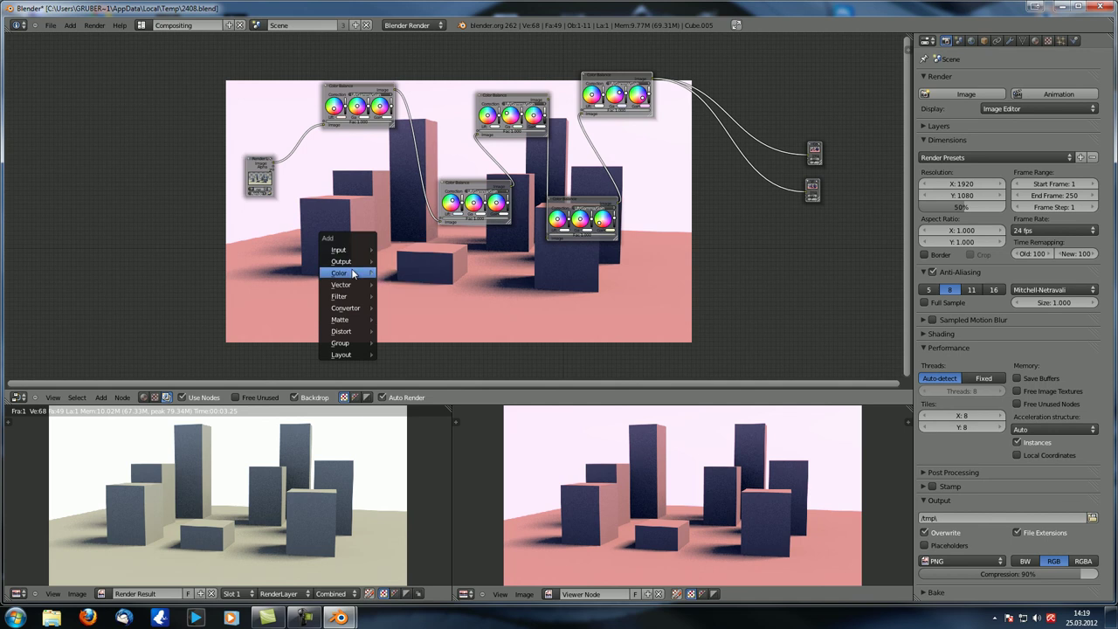
mouse_move(353, 274)
key("Home")
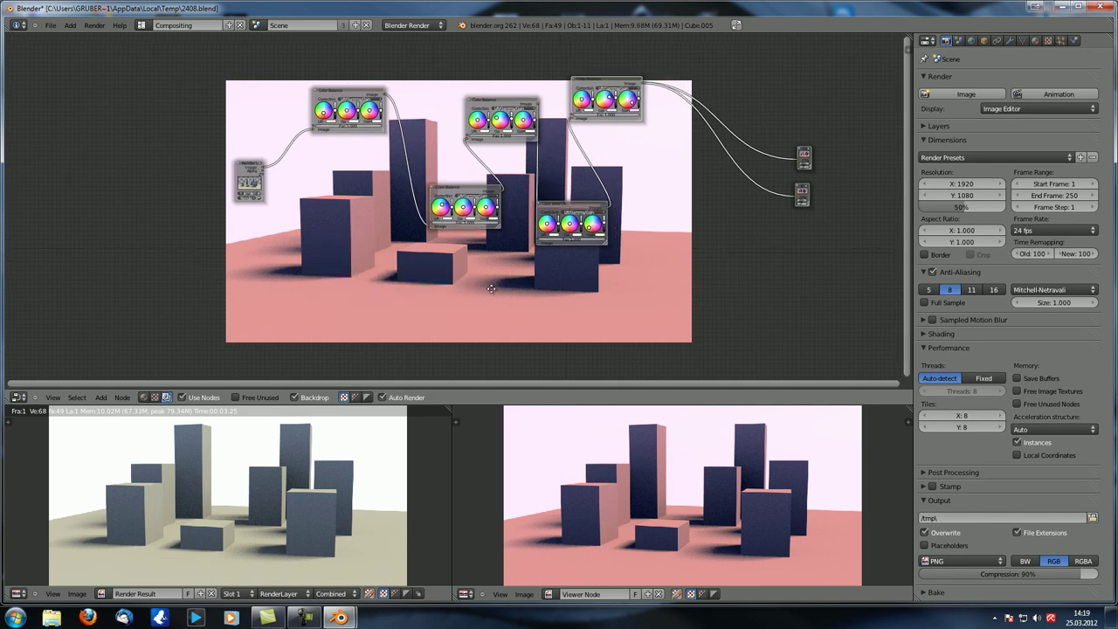